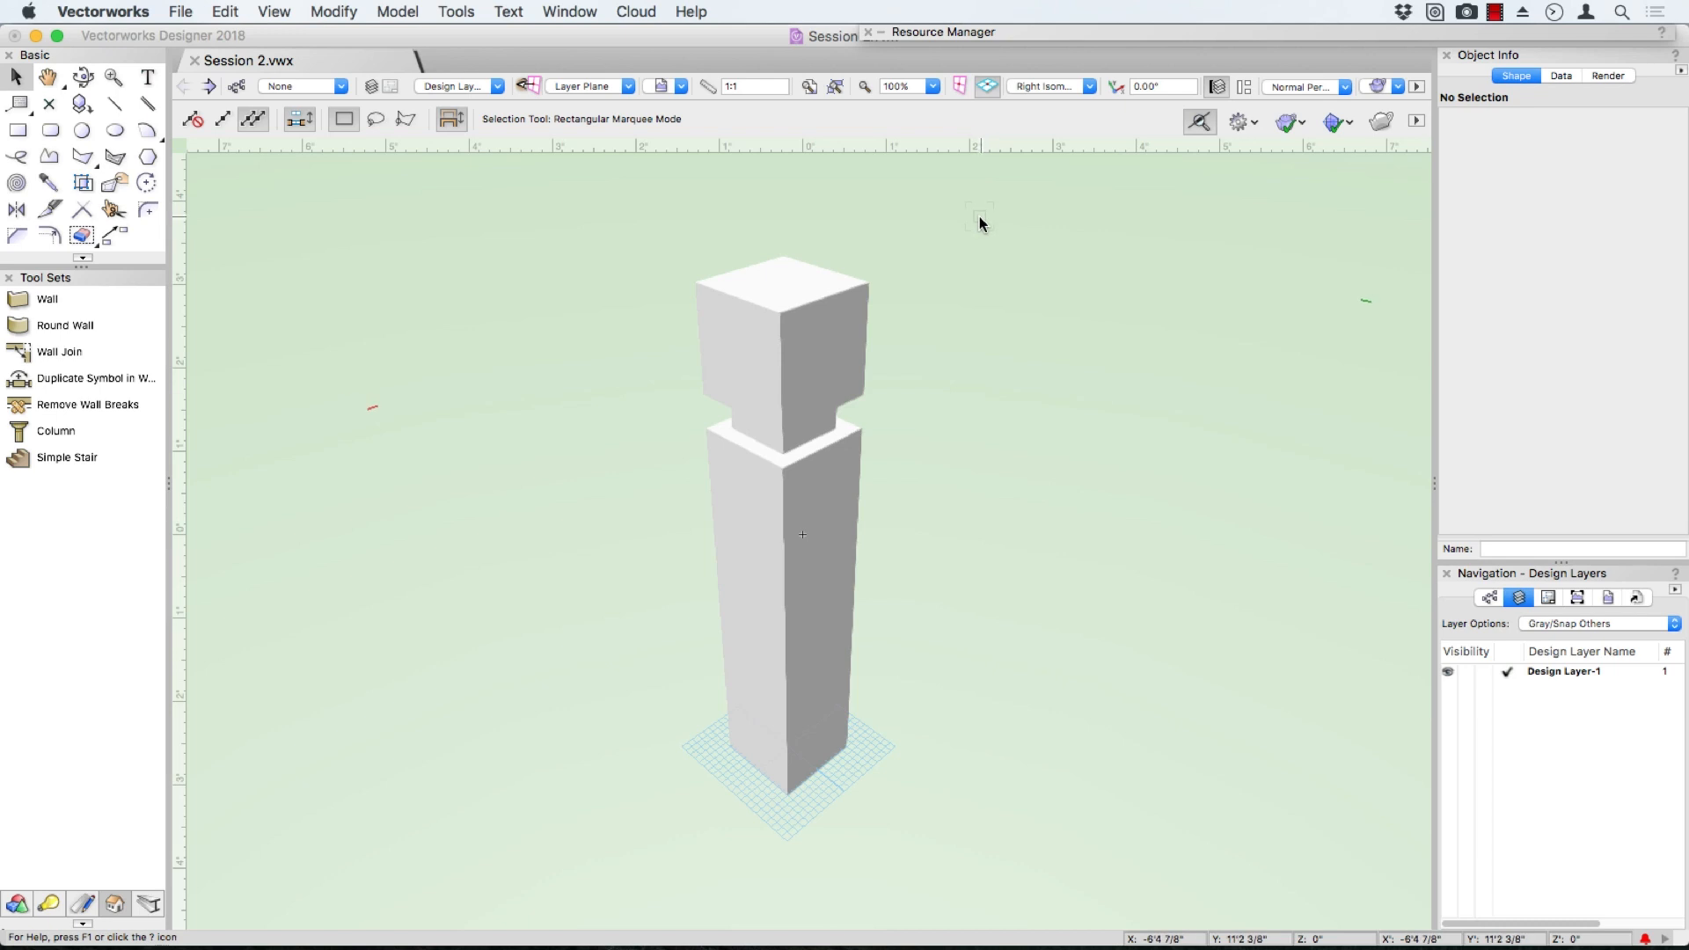
# Switch the post model to the Top/Plan view and start creating a viewport from it
pyautogui.click(1045, 87)
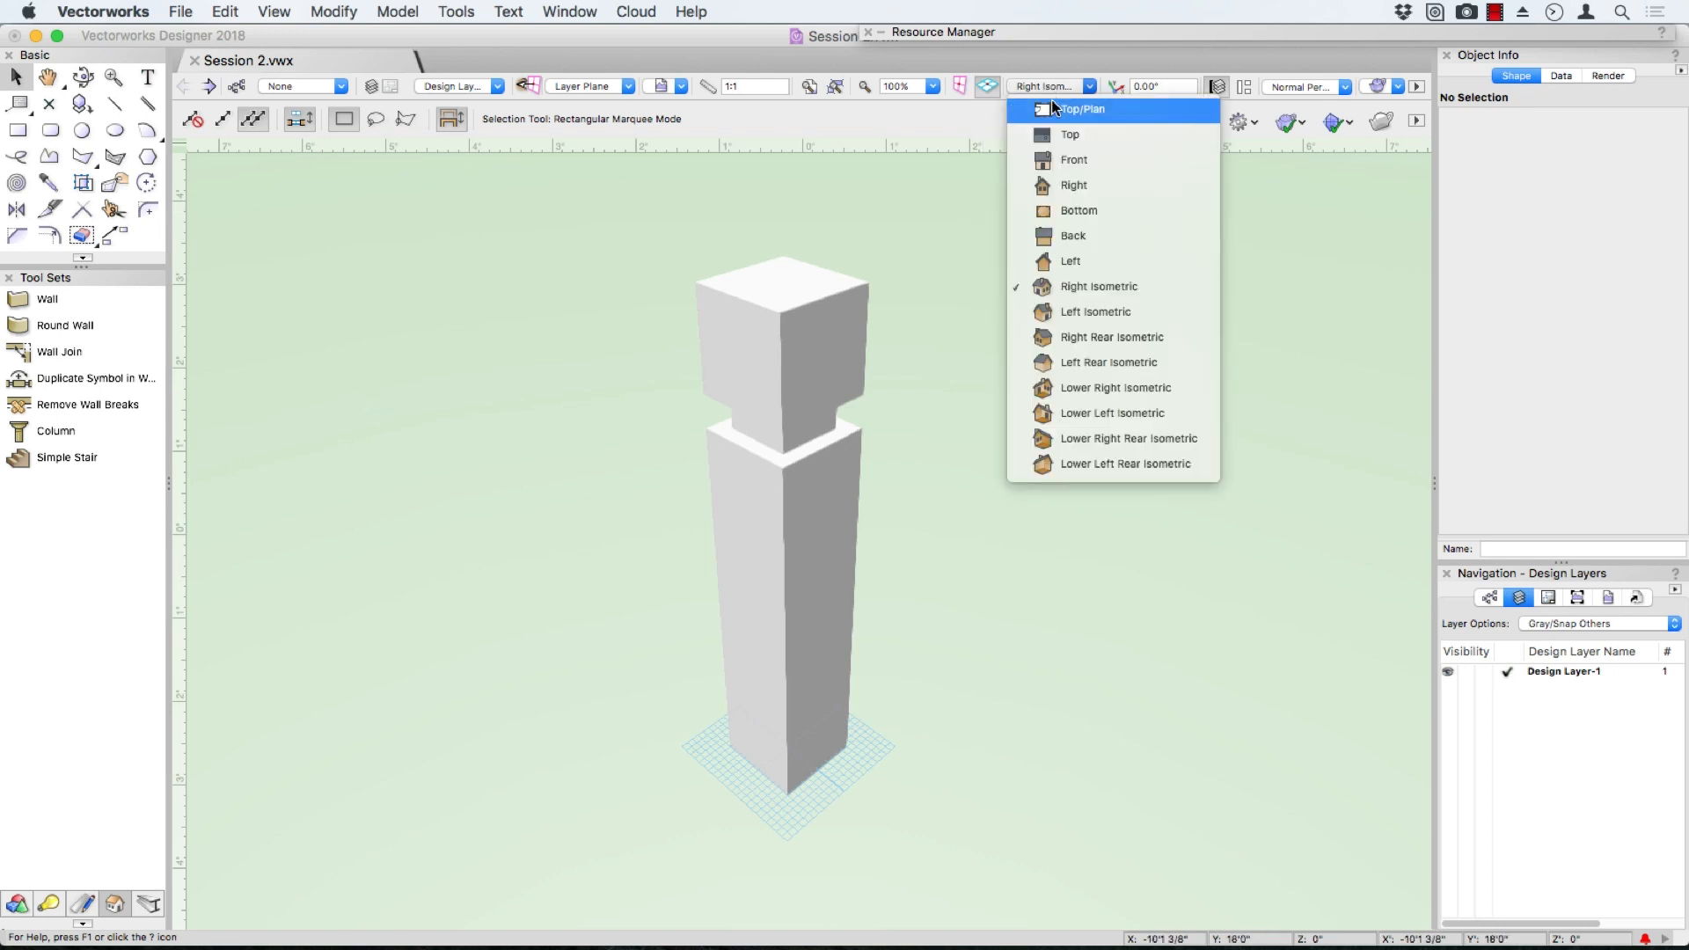
pyautogui.click(1052, 110)
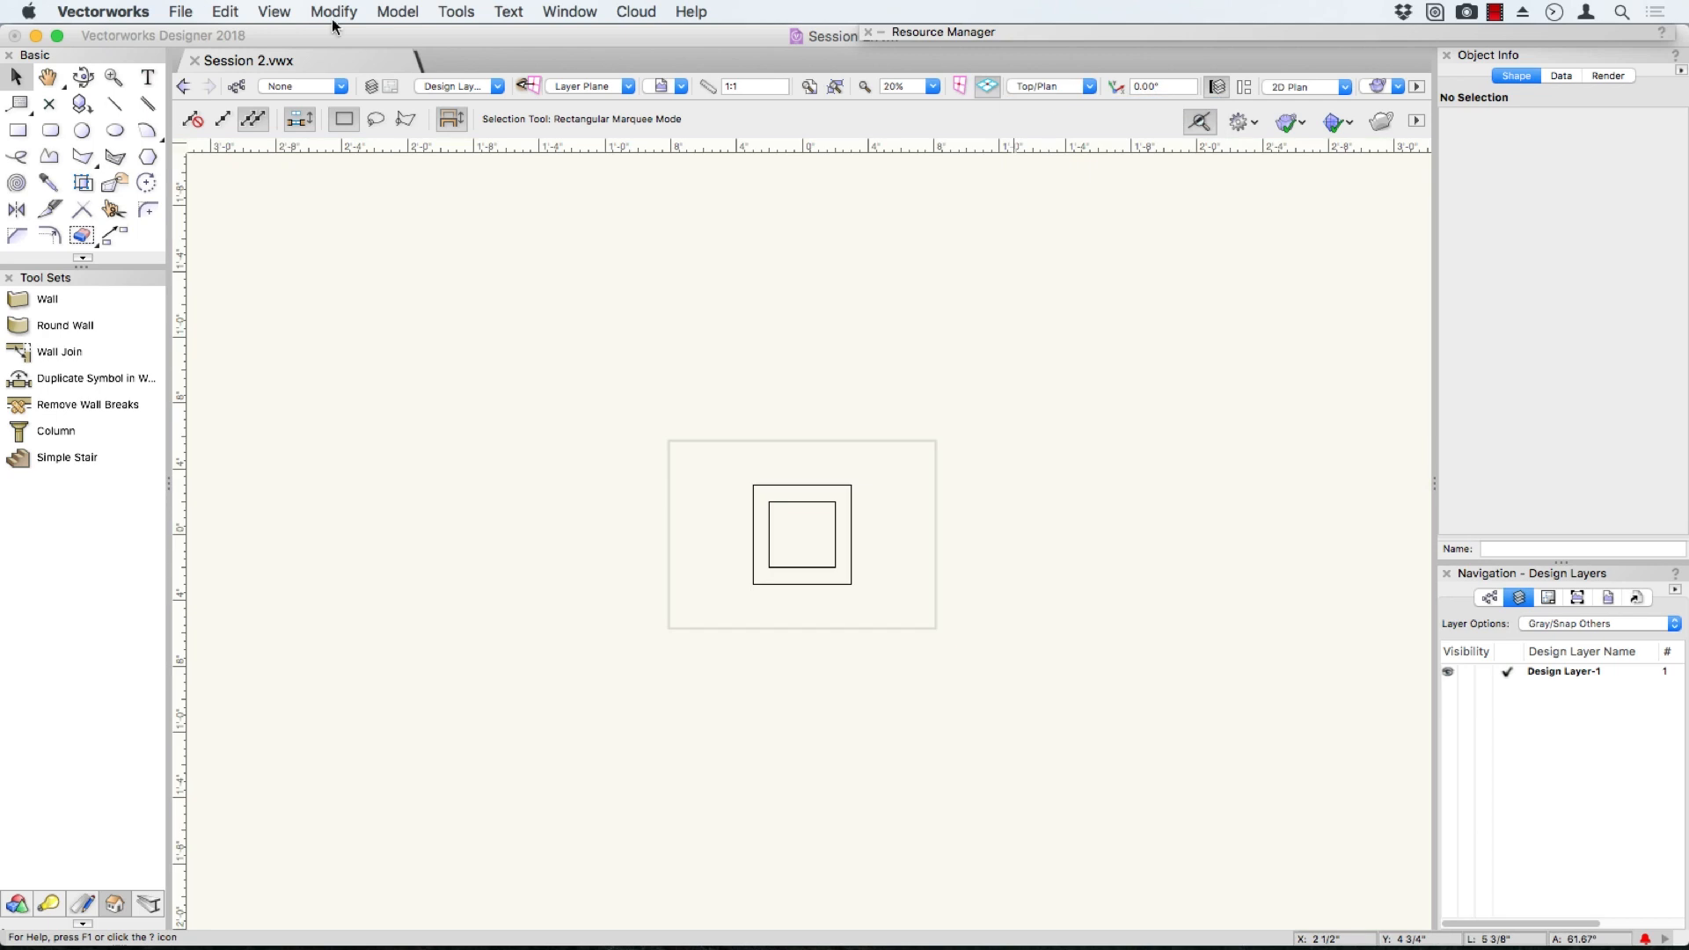
pyautogui.click(273, 15)
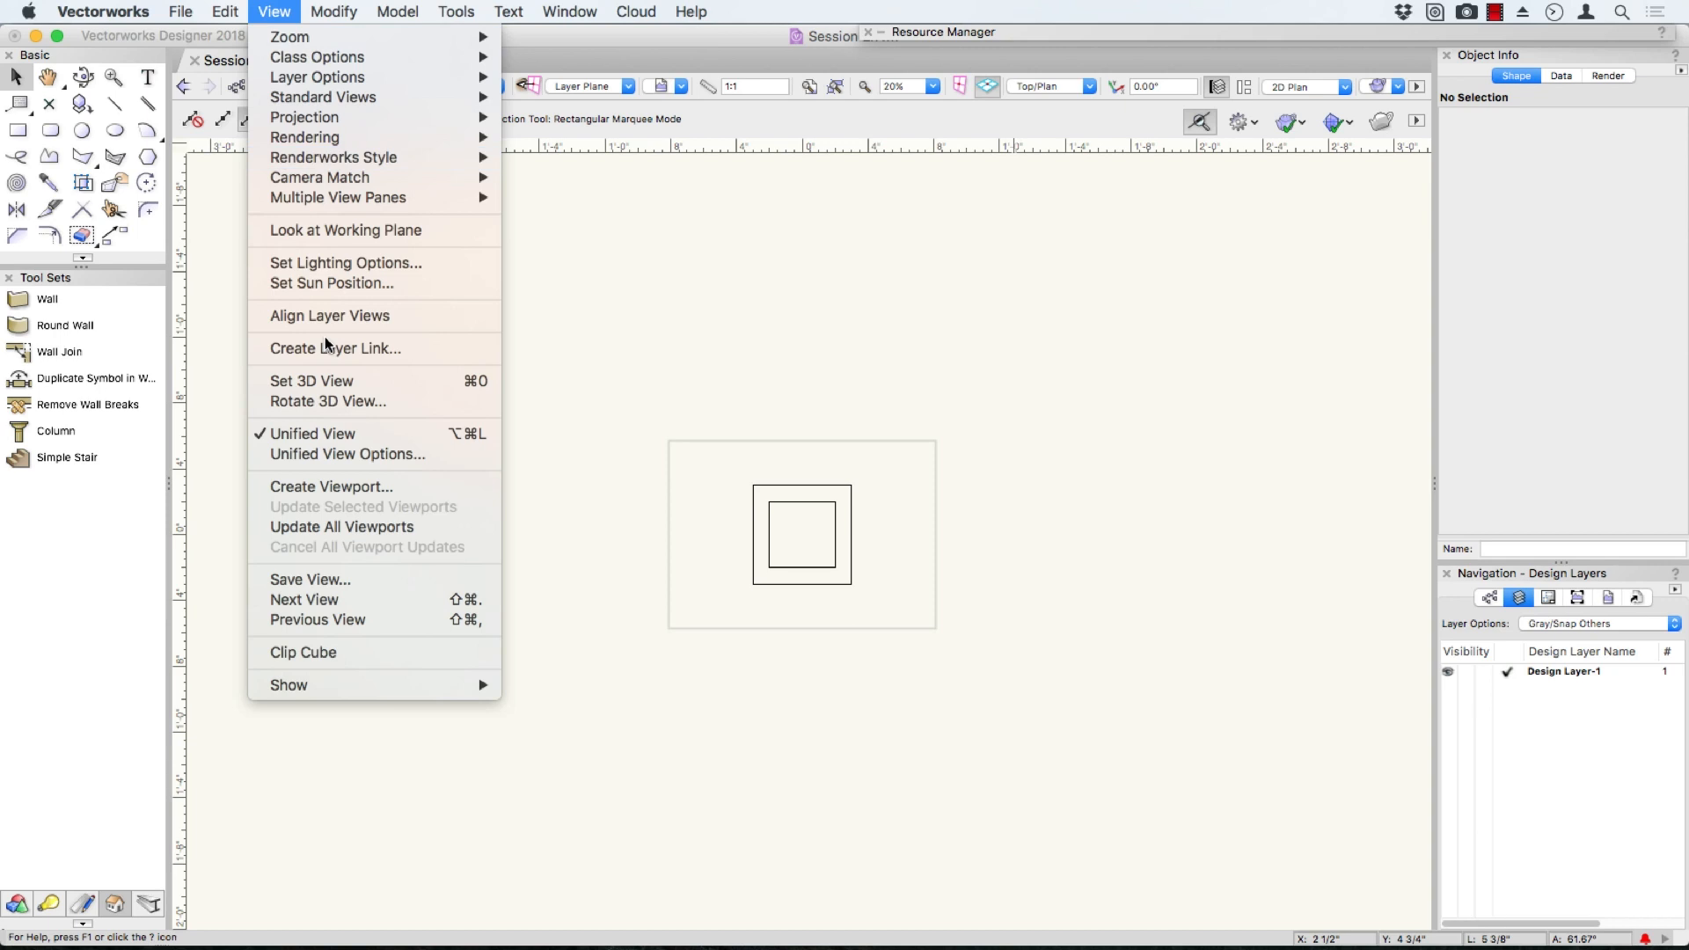
pyautogui.click(350, 488)
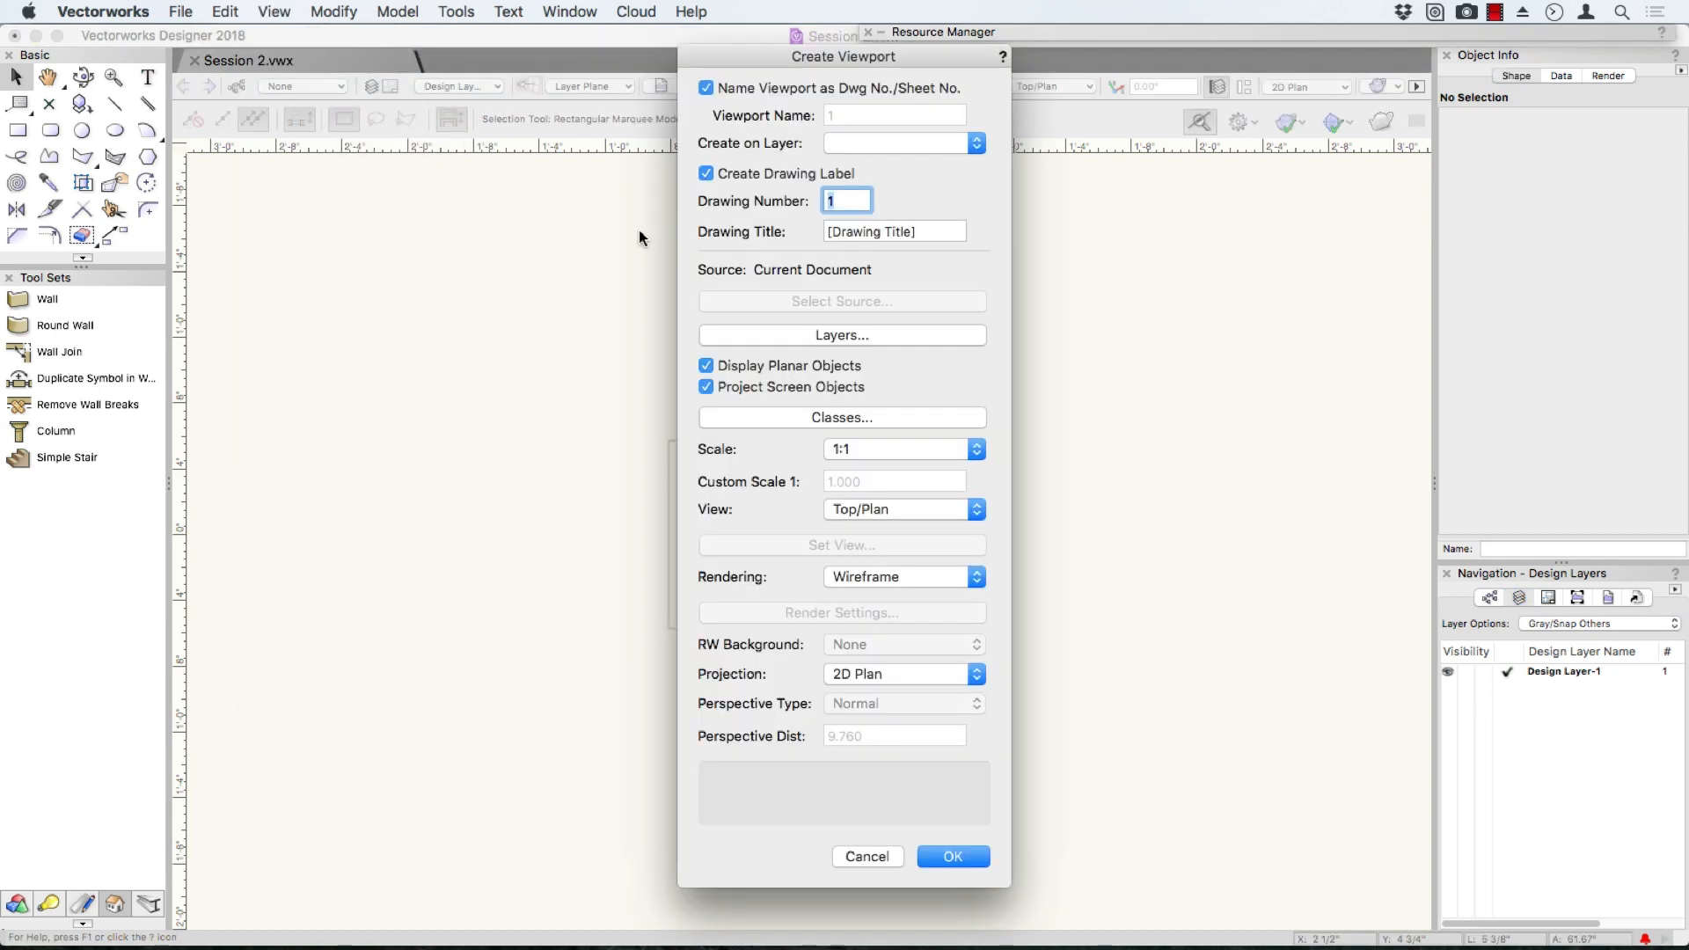
# Turn off naming the viewport by drawing and sheet number, and name it Plan Viewport
pyautogui.click(749, 87)
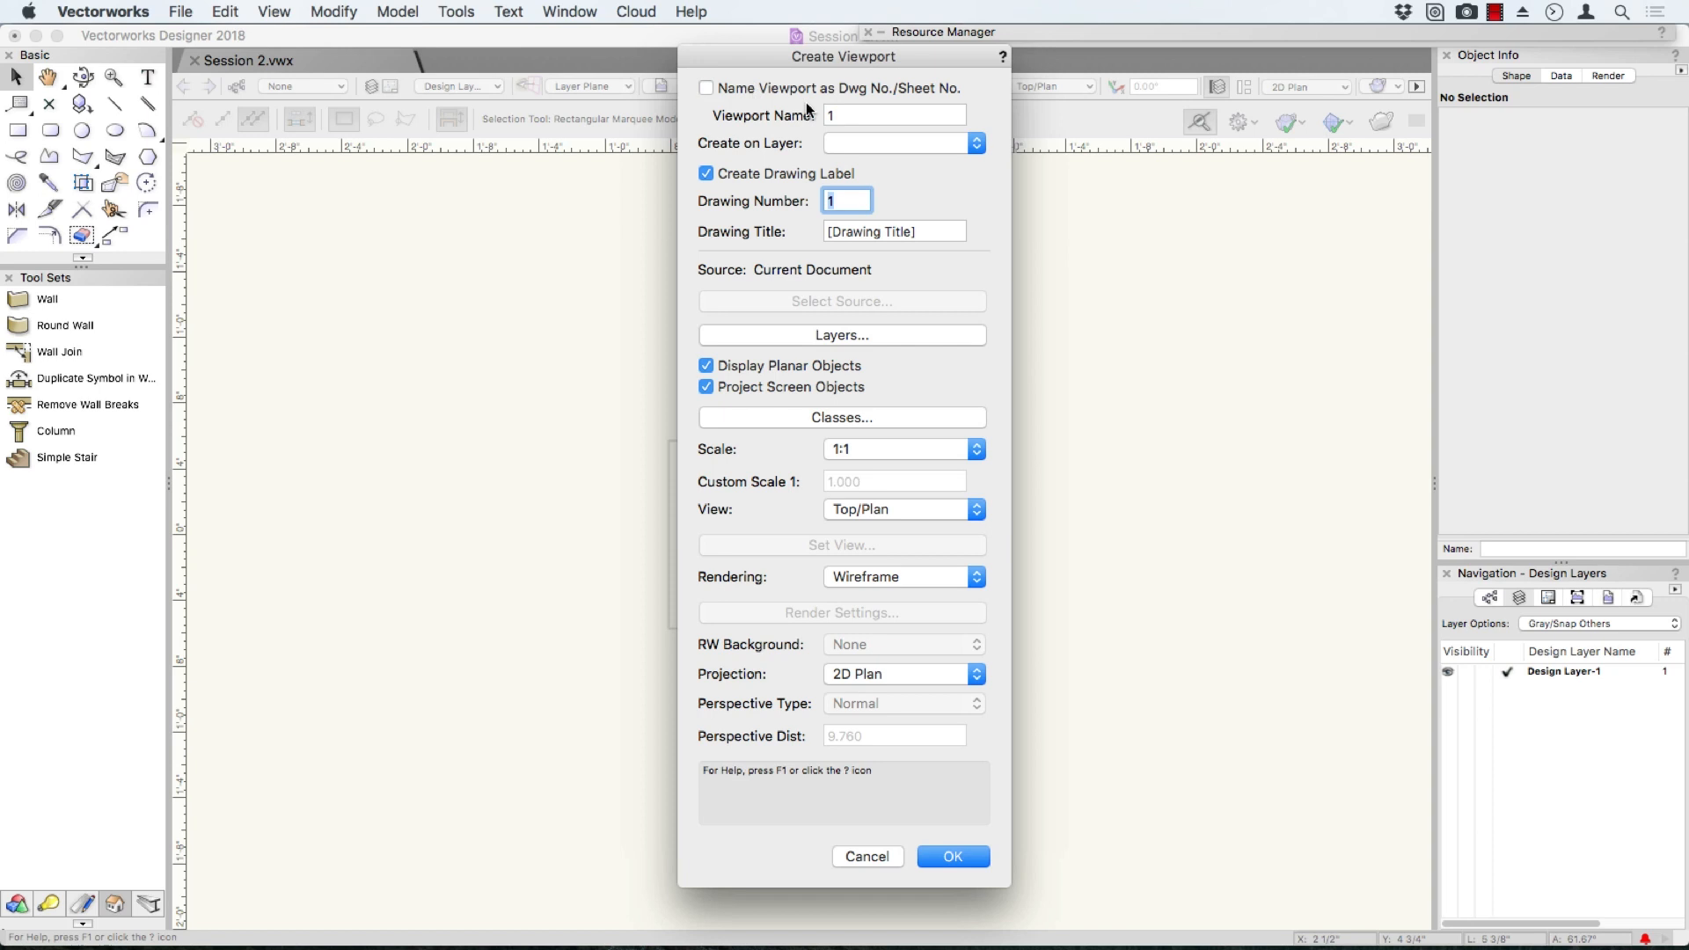
pyautogui.click(755, 82)
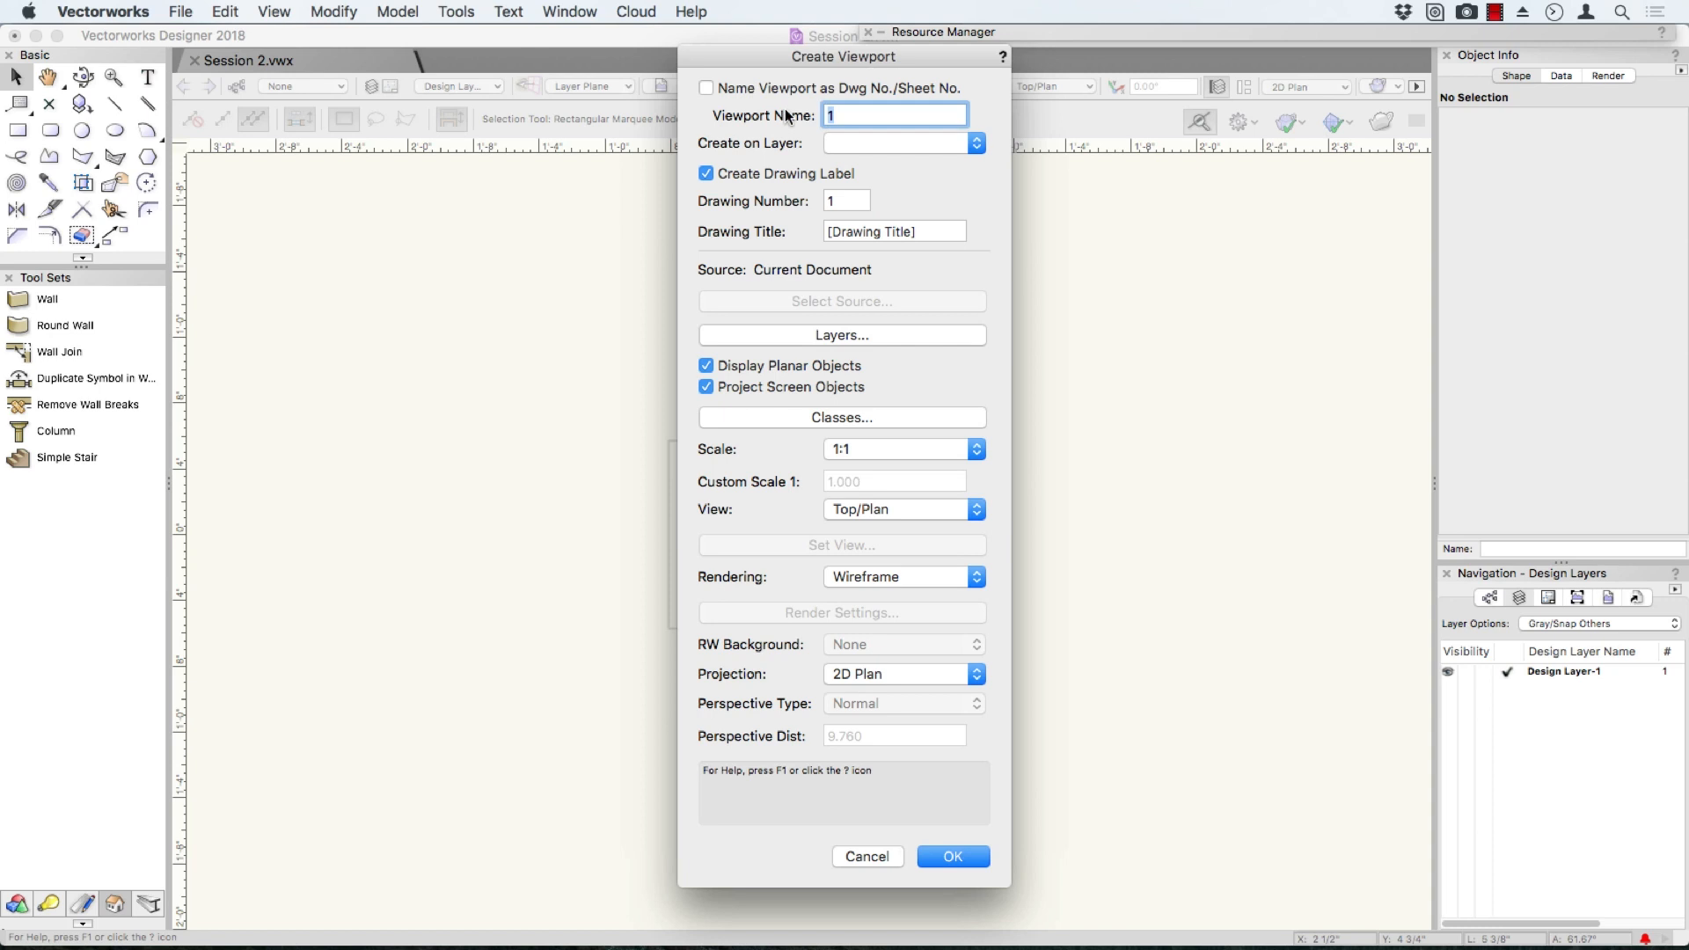
pyautogui.press('BackSpace')
pyautogui.write('Plan Viewport')
pyautogui.press('Tab')
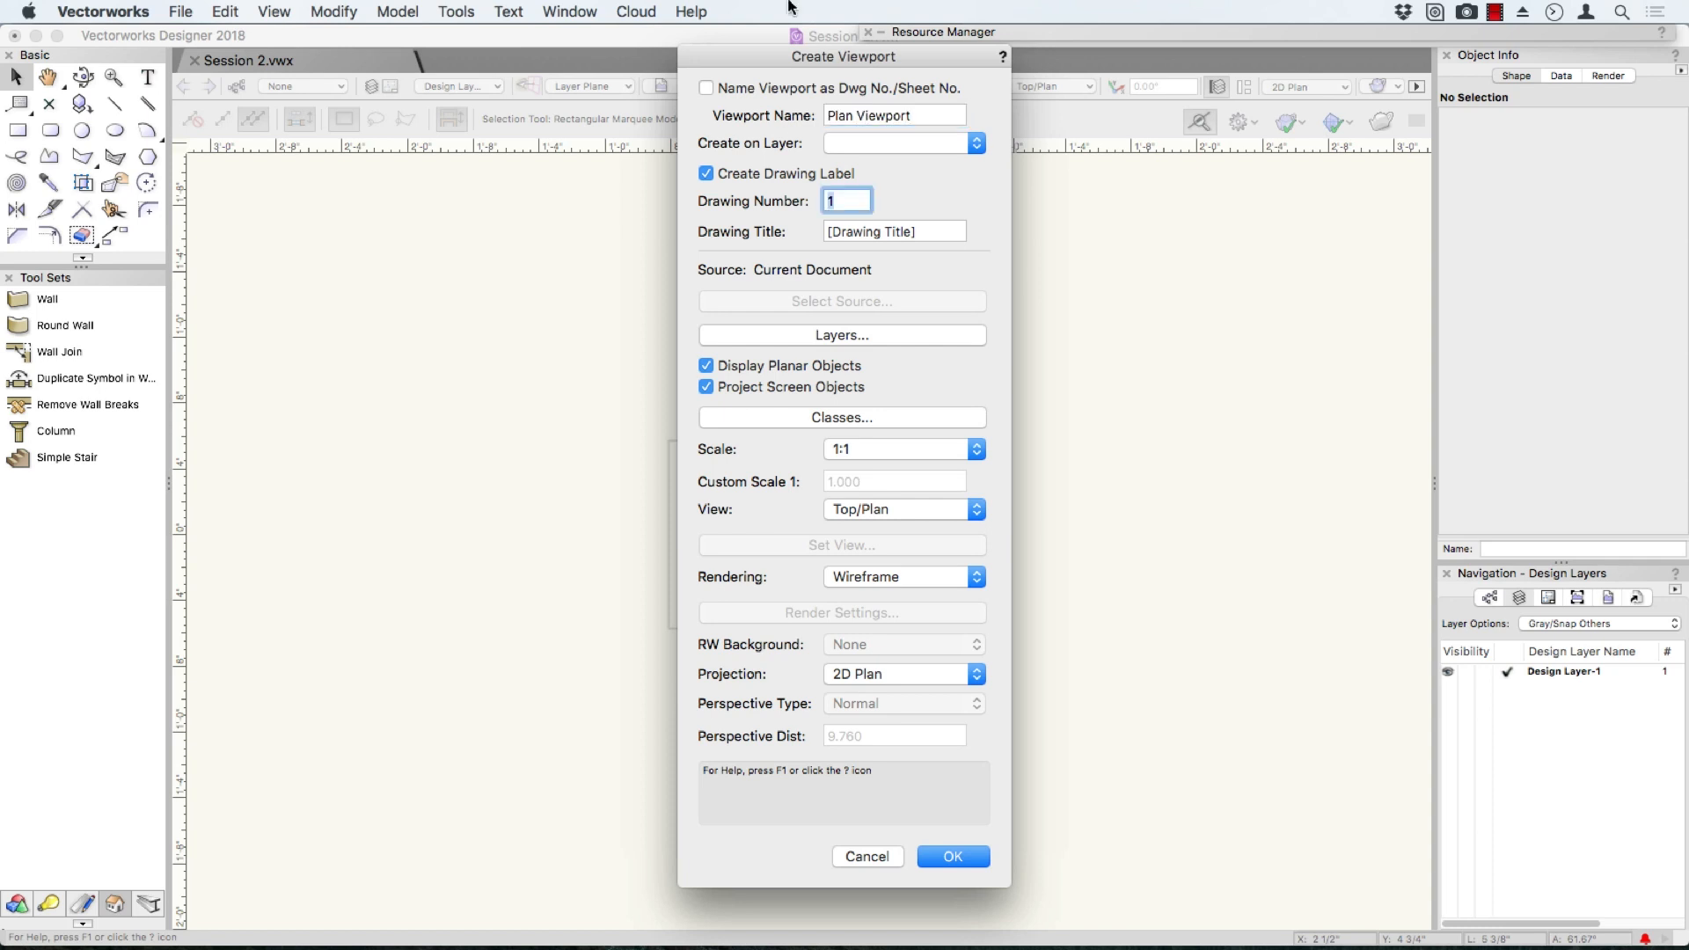
# Place the viewport on a new sheet layer numbered 001 and titled Drawing
pyautogui.click(885, 142)
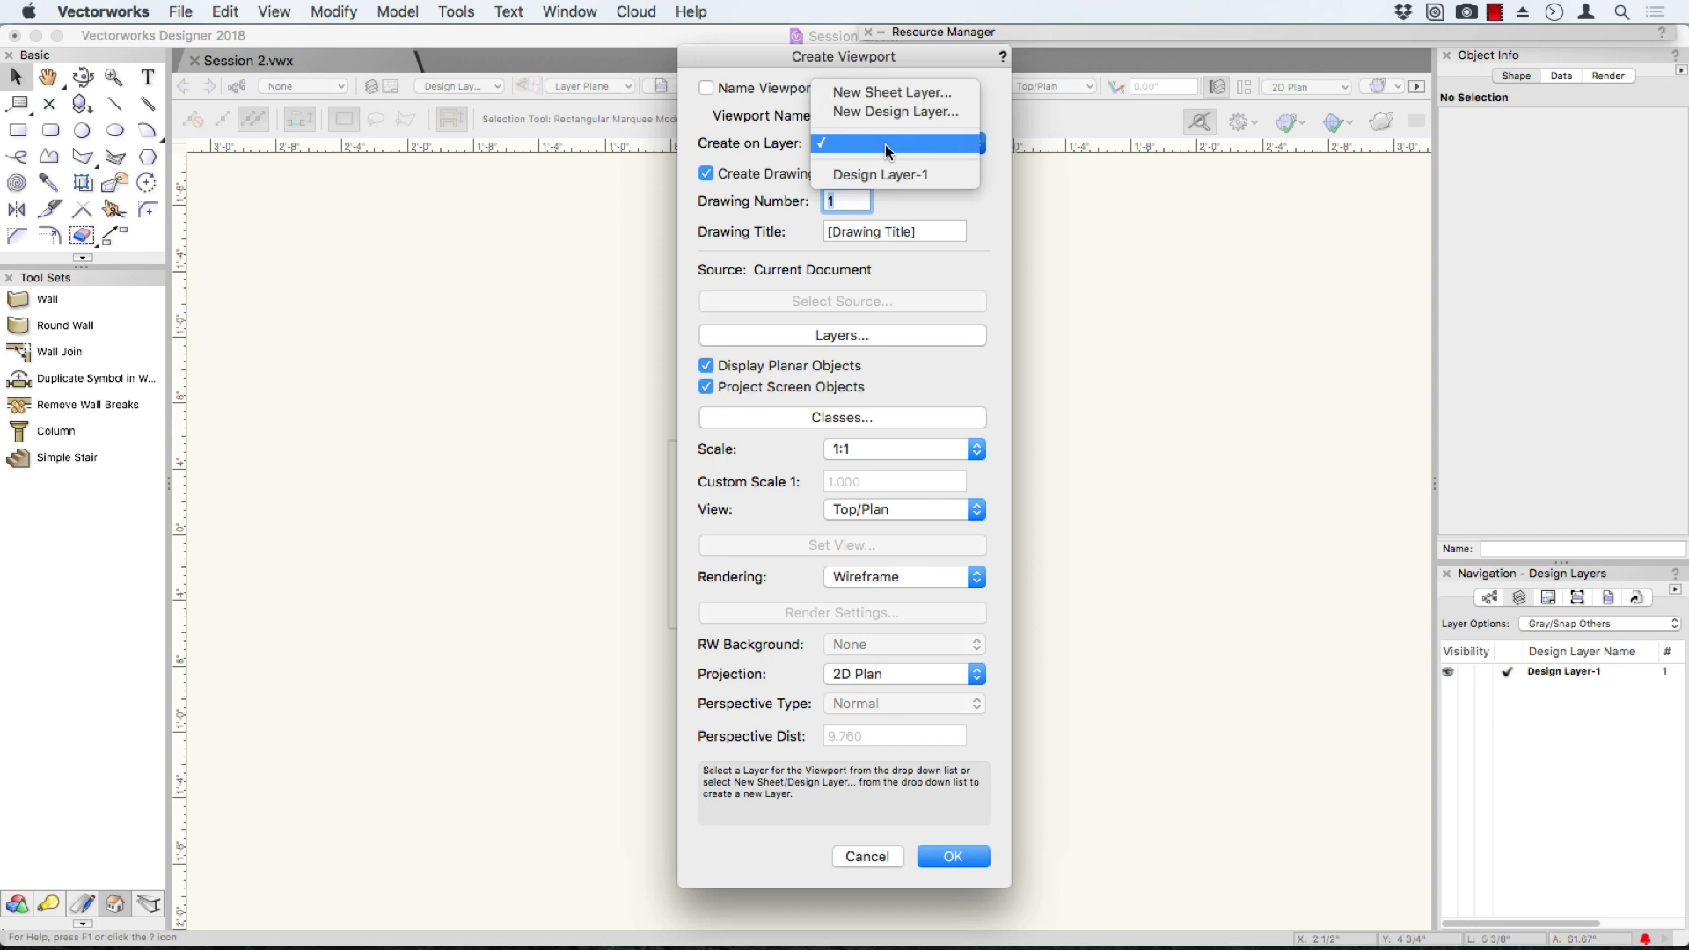
pyautogui.click(894, 91)
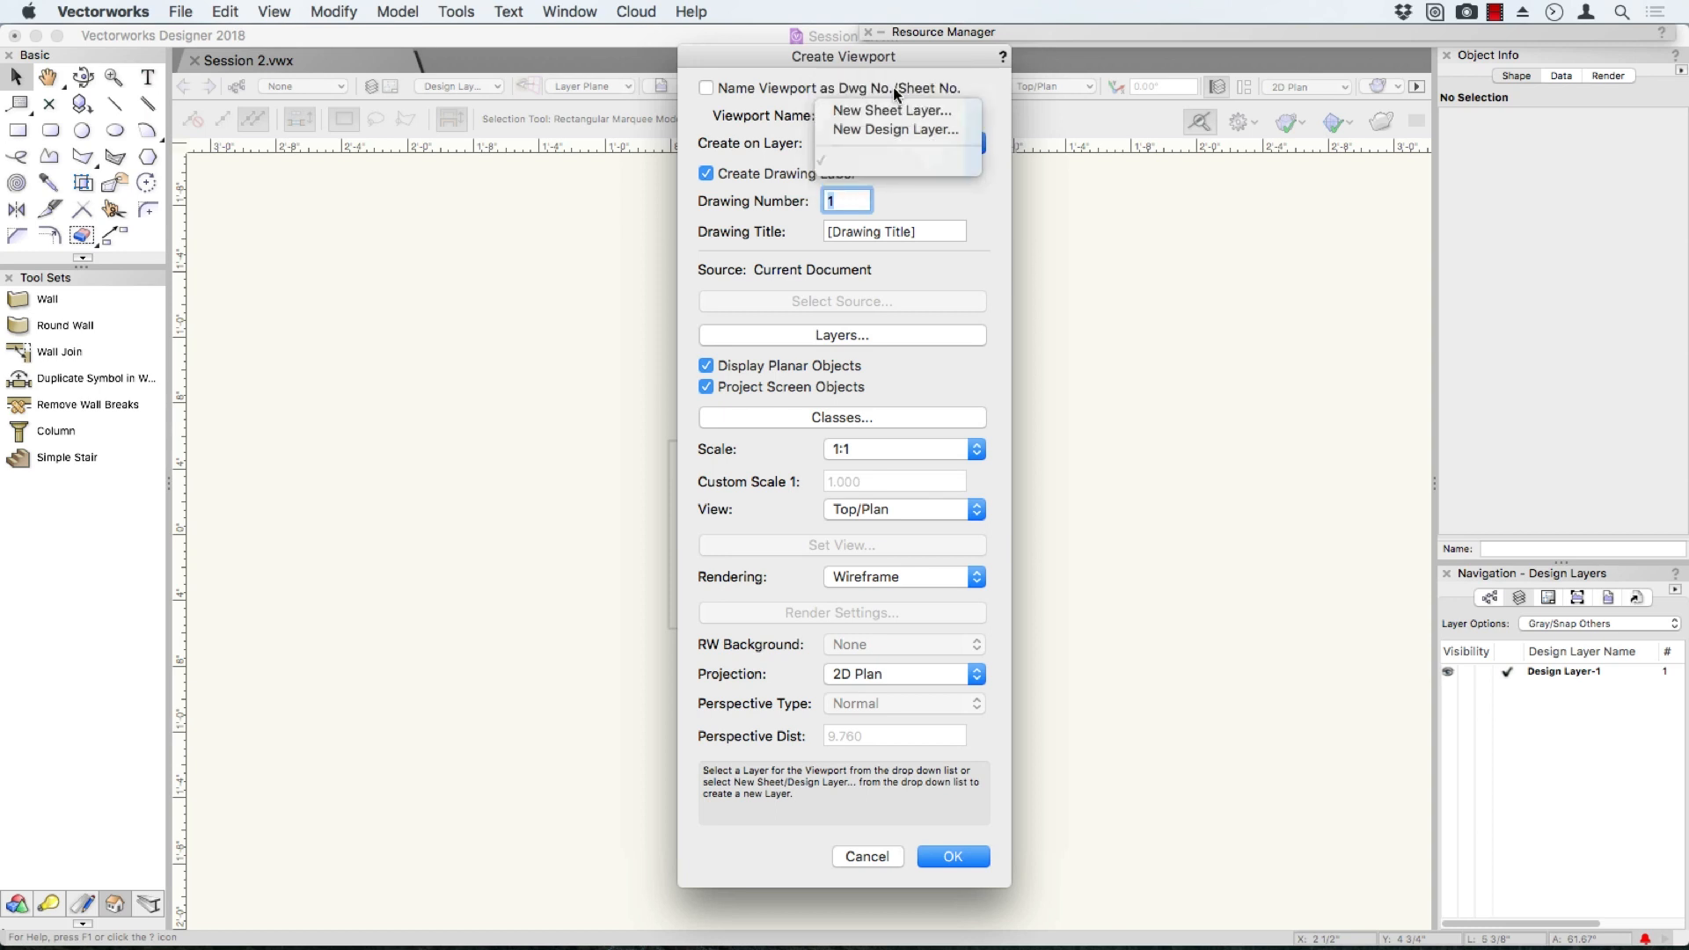
pyautogui.write('0')
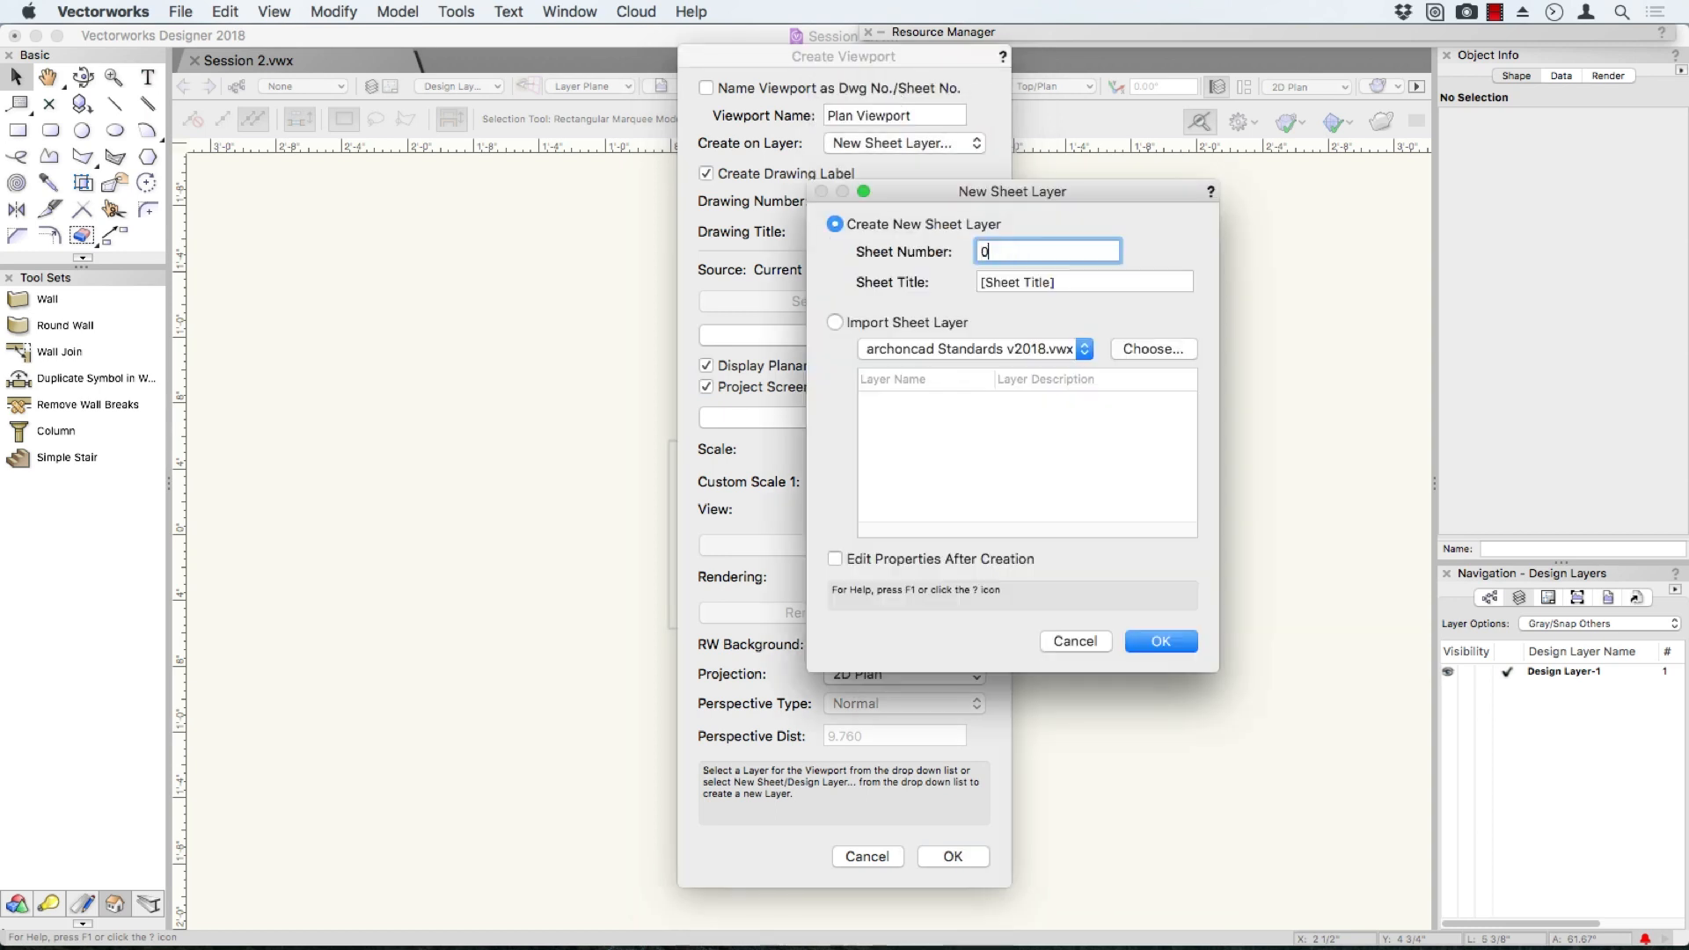
pyautogui.write('01')
pyautogui.press('Tab')
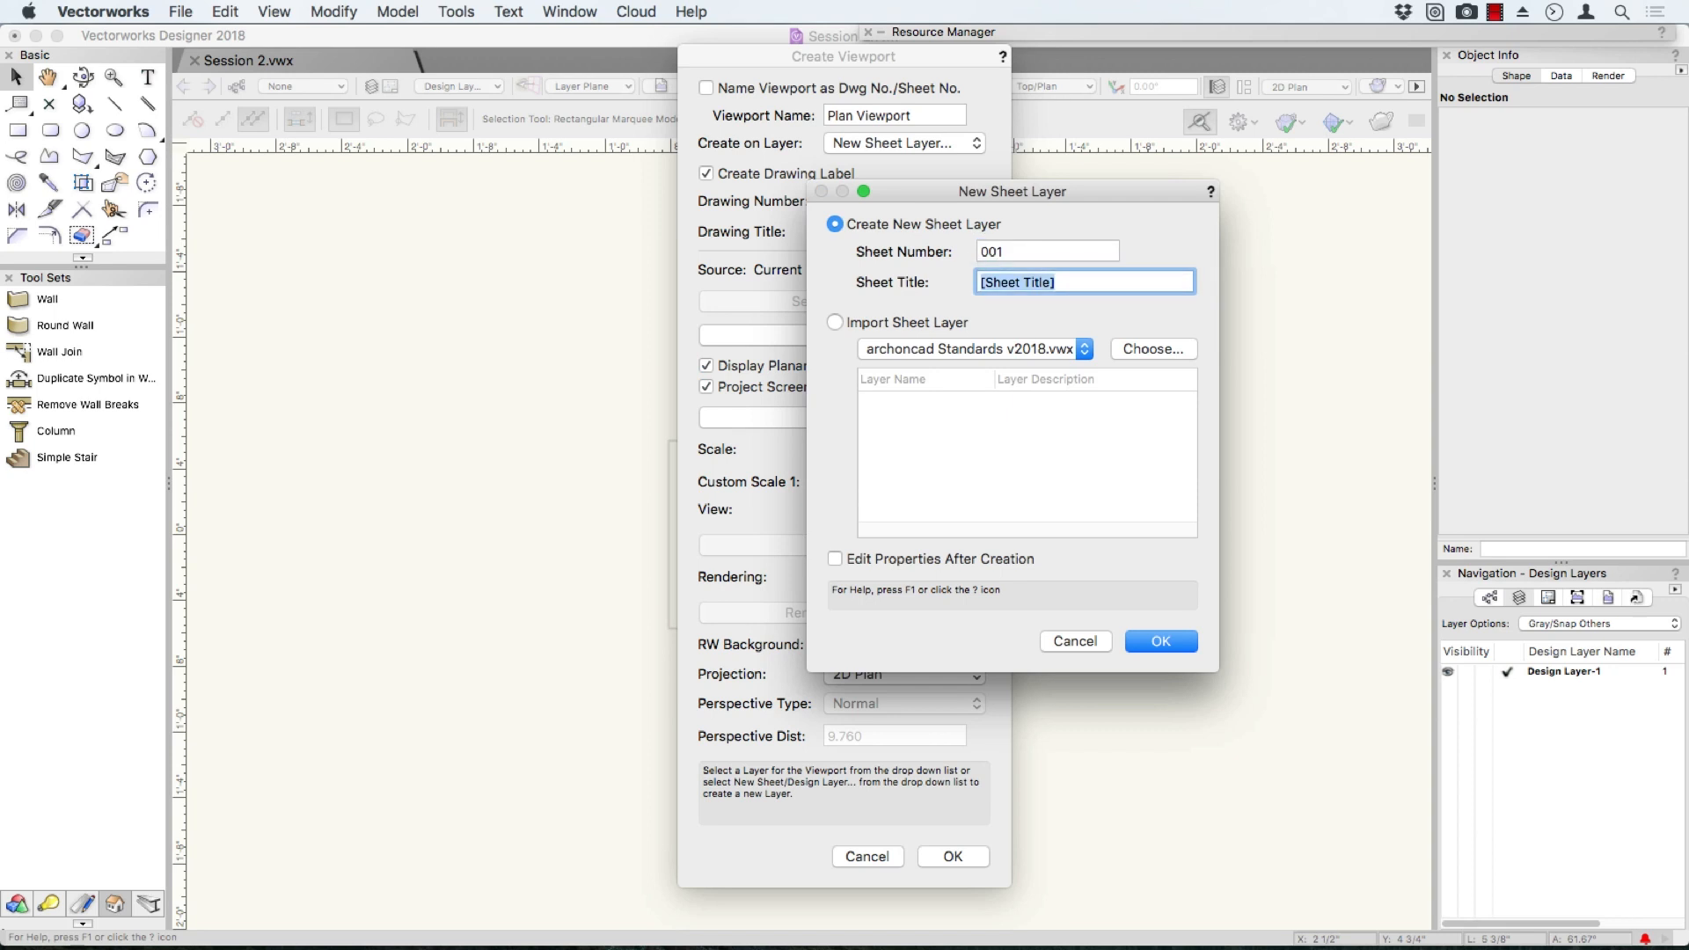
pyautogui.write('Drawing')
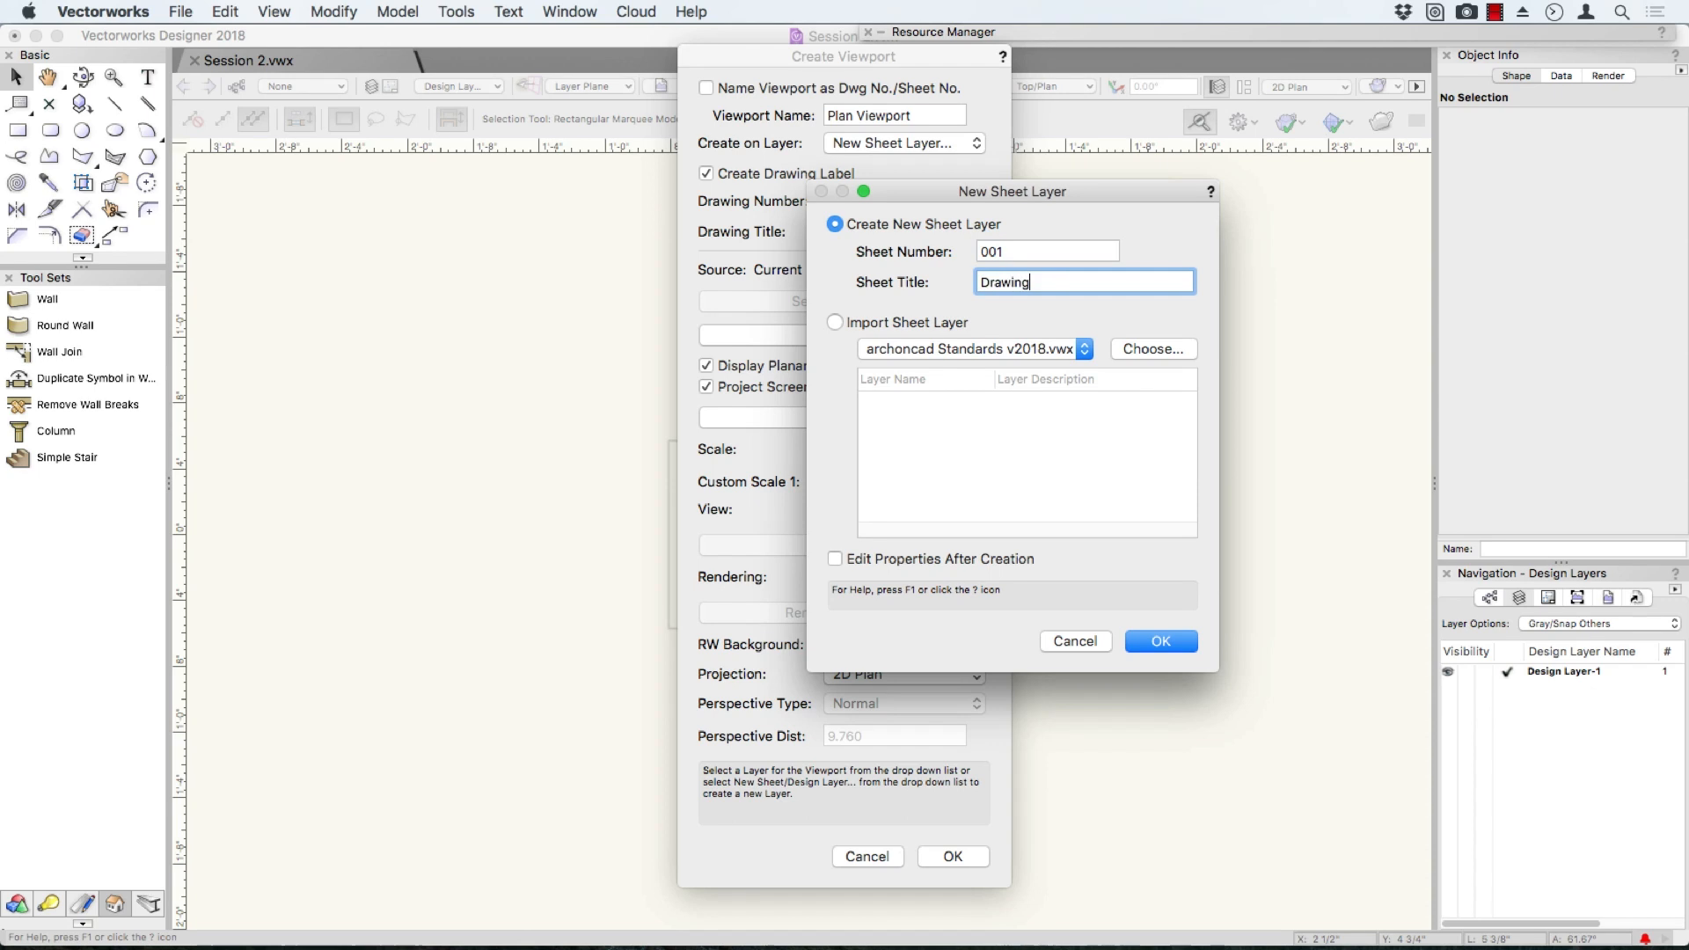
pyautogui.press('Return')
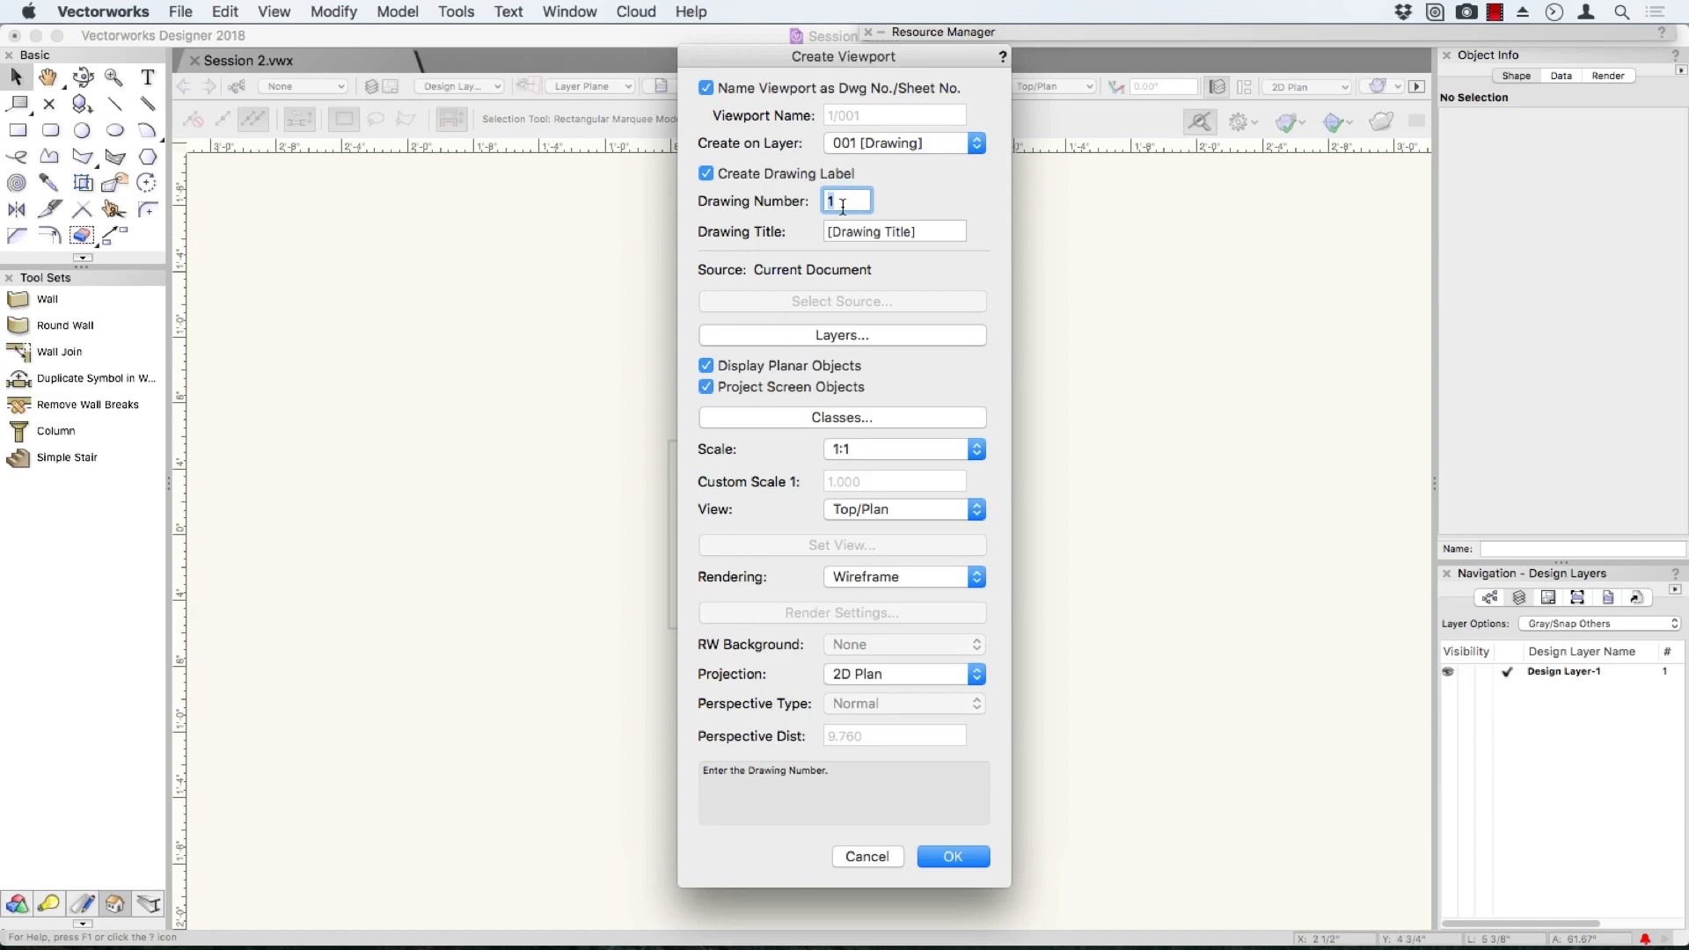
# Set the viewport's drawing title to Plan View and its scale to 1:5
pyautogui.moveTo(914, 231); pyautogui.dragTo(821, 235)
pyautogui.write('Plan ')
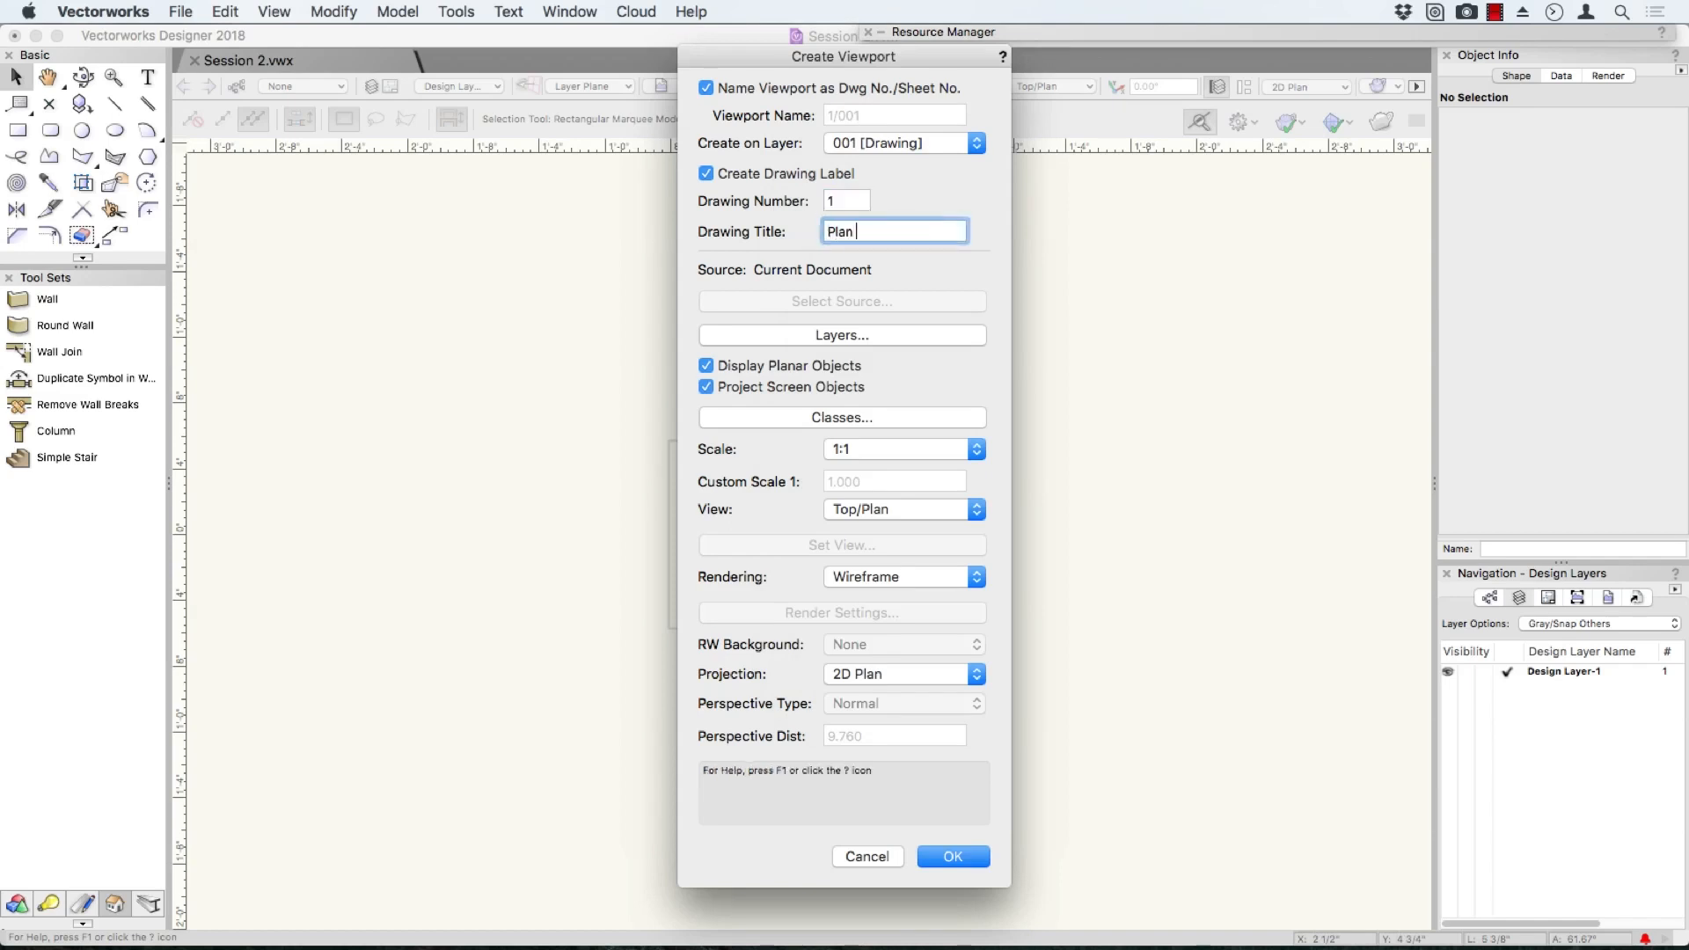
pyautogui.write('View')
pyautogui.click(879, 450)
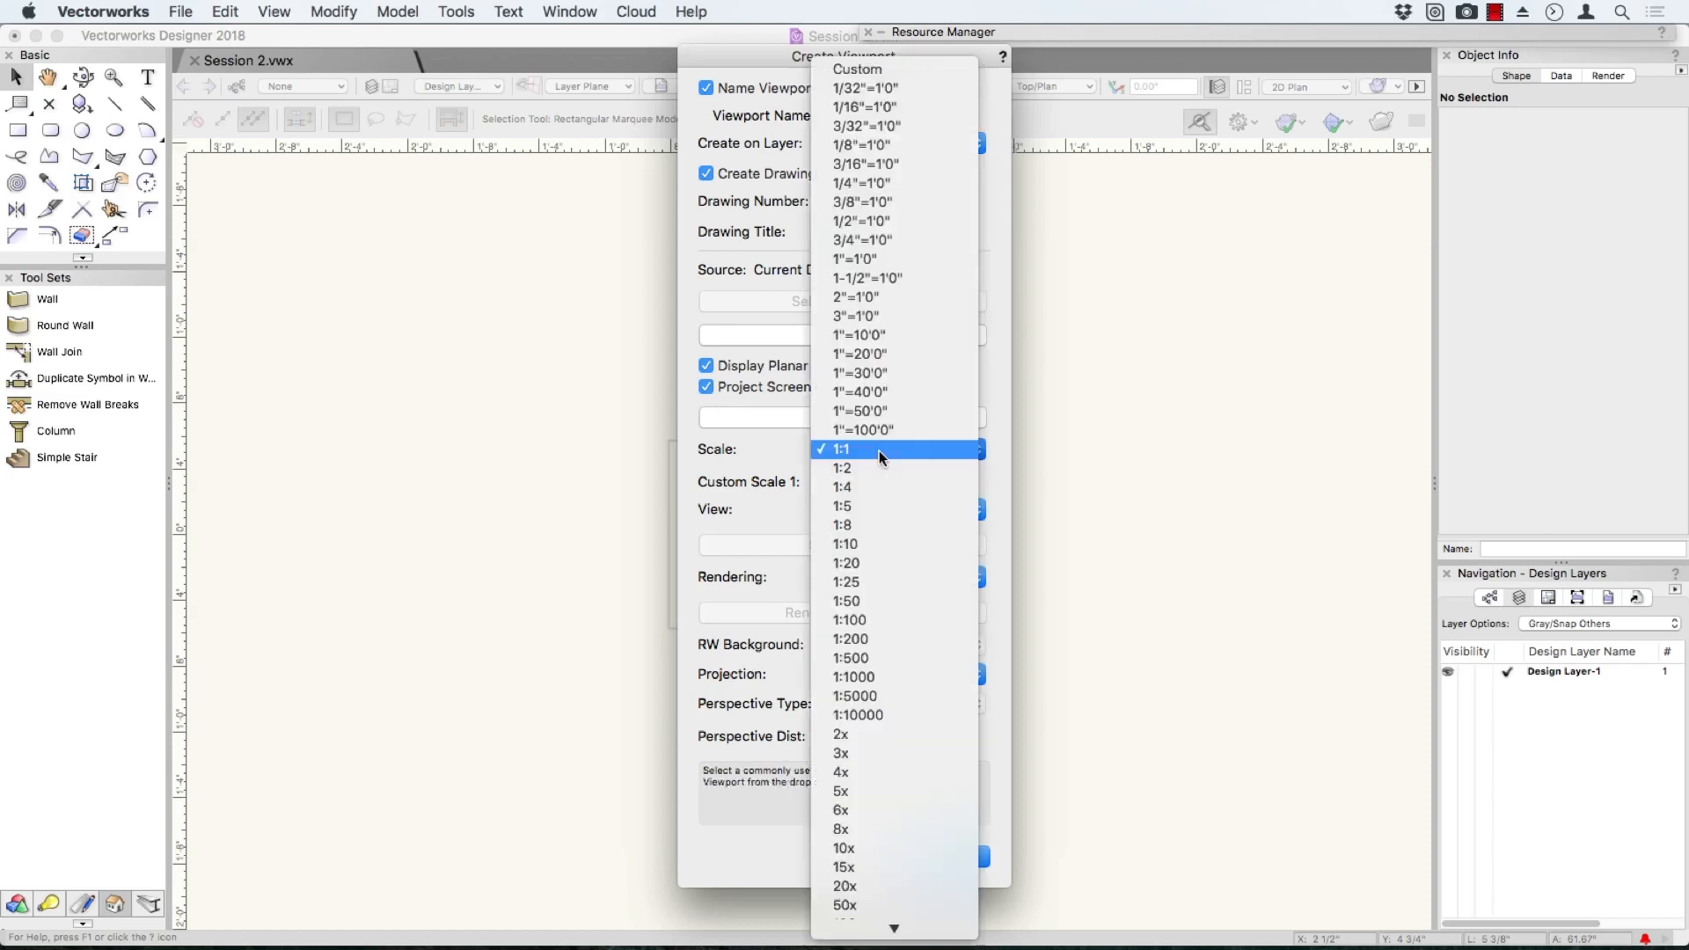
pyautogui.click(879, 505)
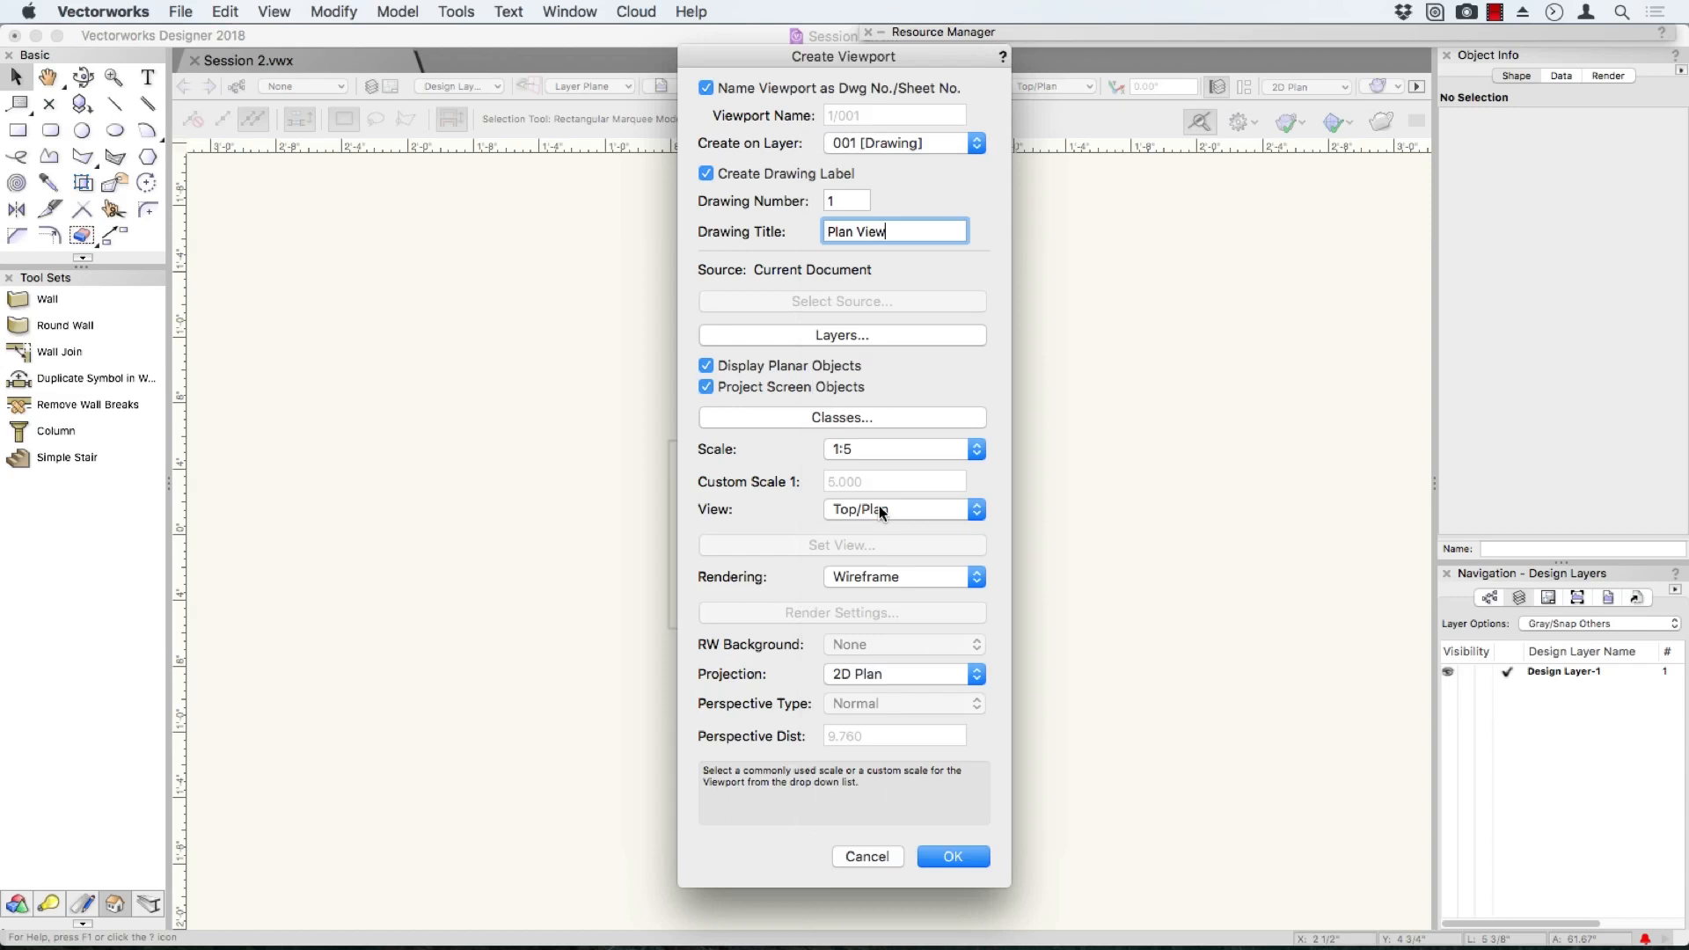
# Set the viewport's rendering to Dashed Hidden Line and create the viewport
pyautogui.click(906, 577)
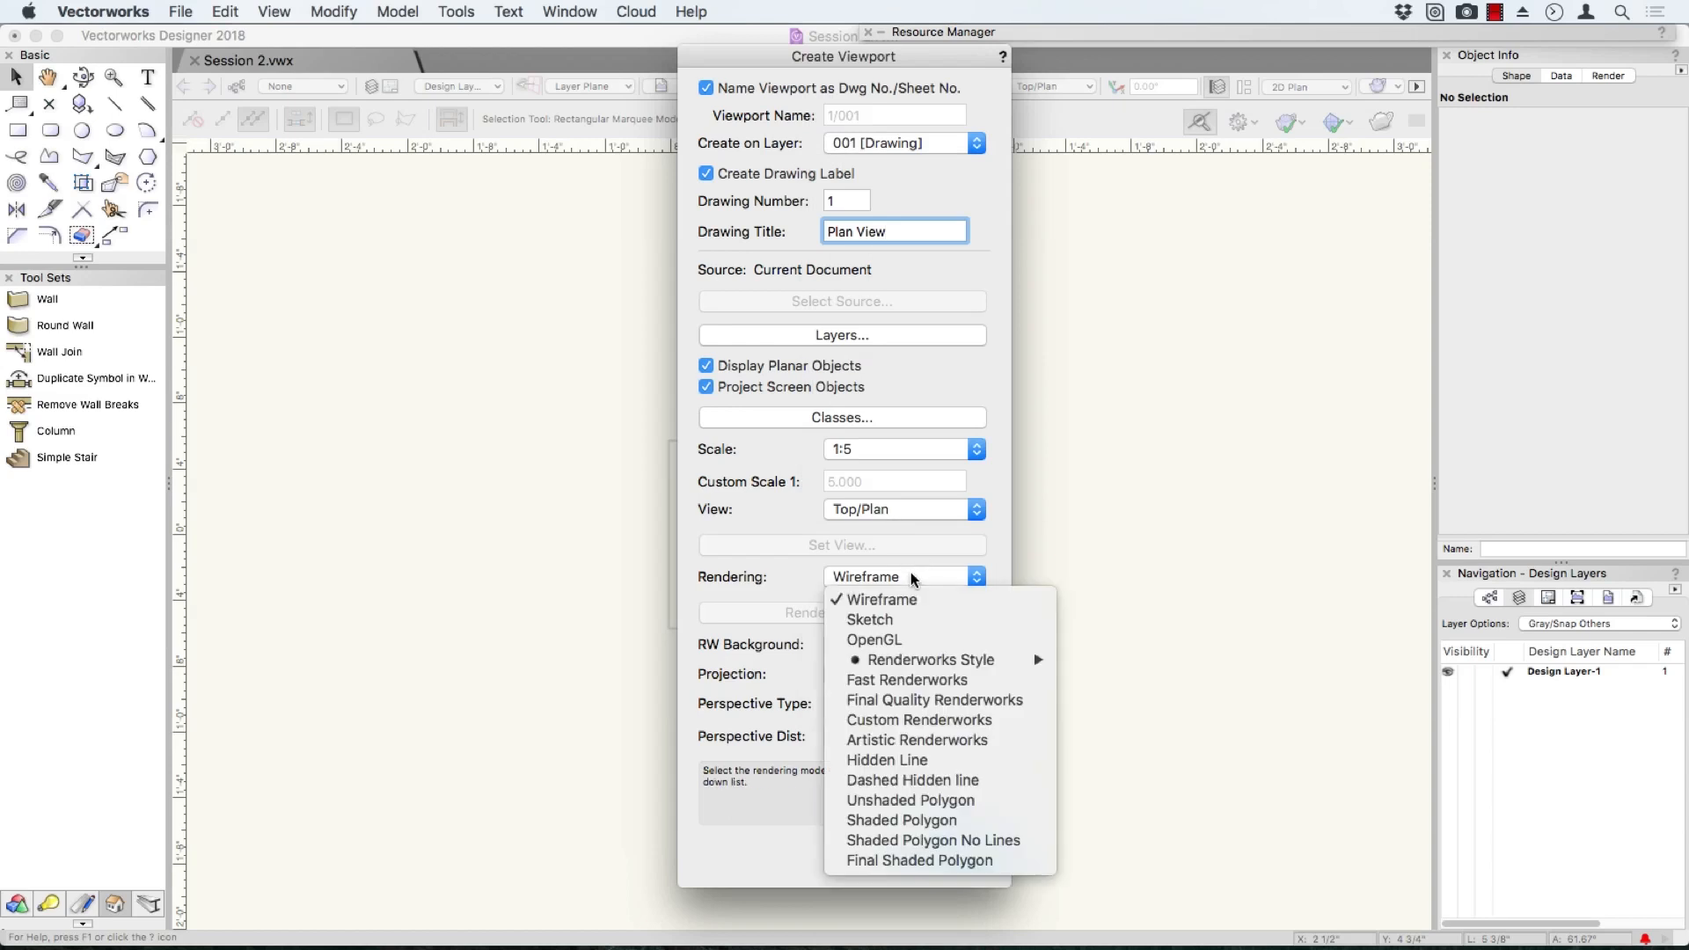
pyautogui.click(882, 779)
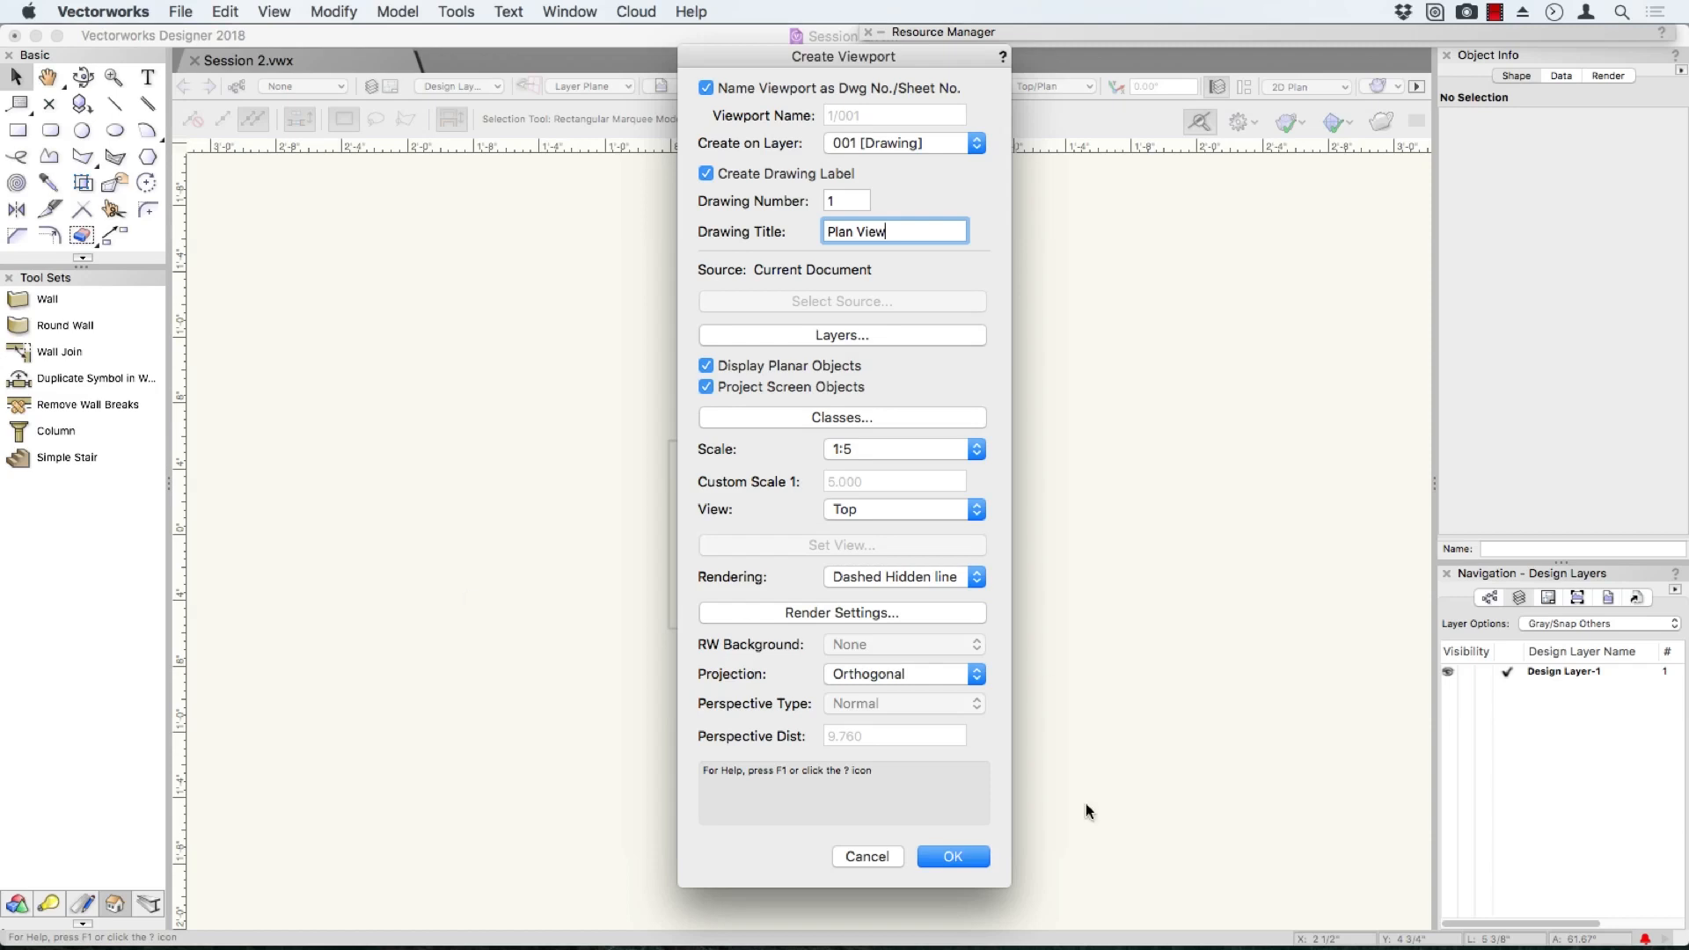
pyautogui.click(954, 860)
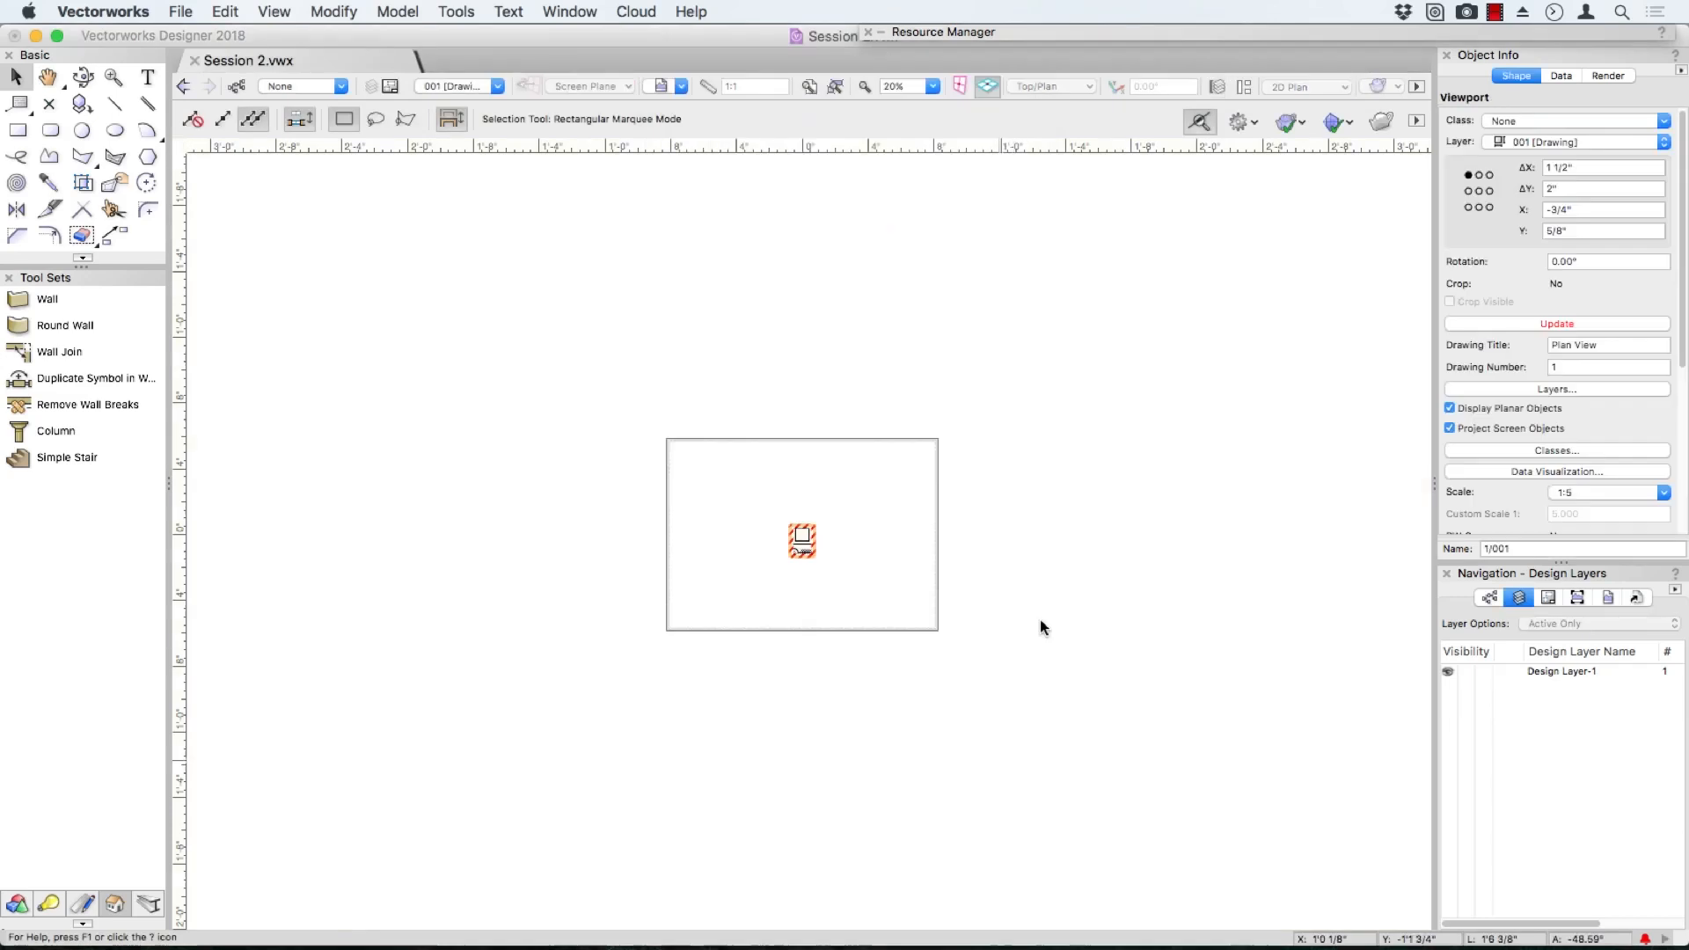
# Move the Plan View viewport from the sheet's centre to near its upper-left corner and deselect it
pyautogui.press('c')
pyautogui.moveTo(660, 421); pyautogui.dragTo(973, 663)
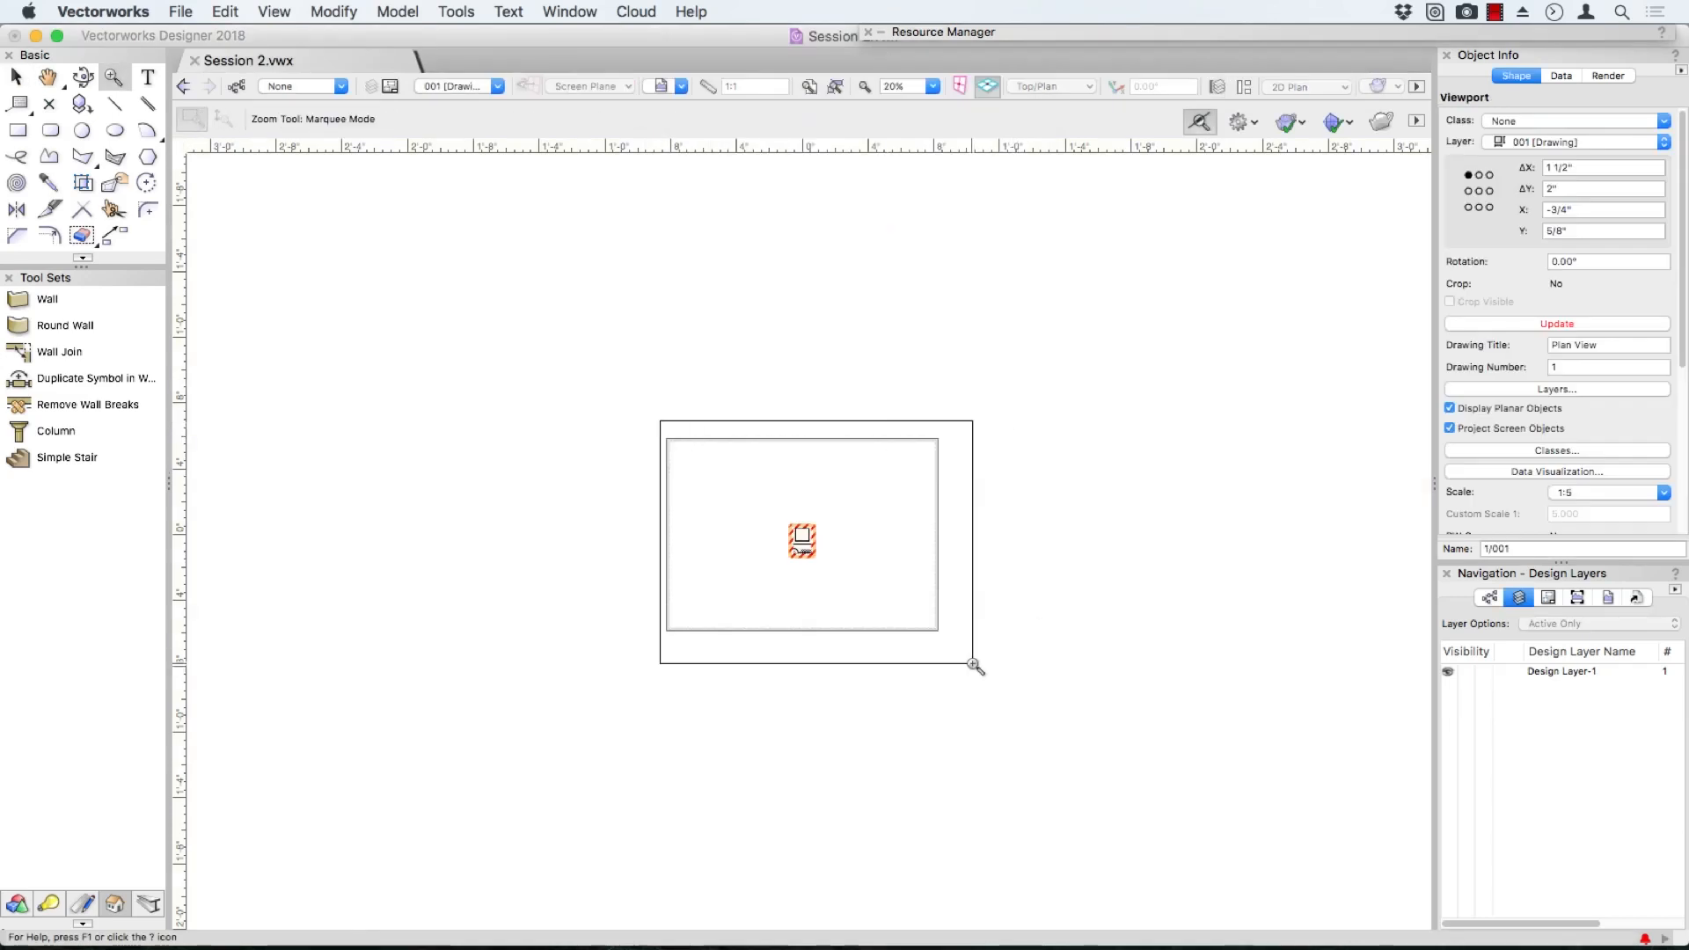
pyautogui.press('x')
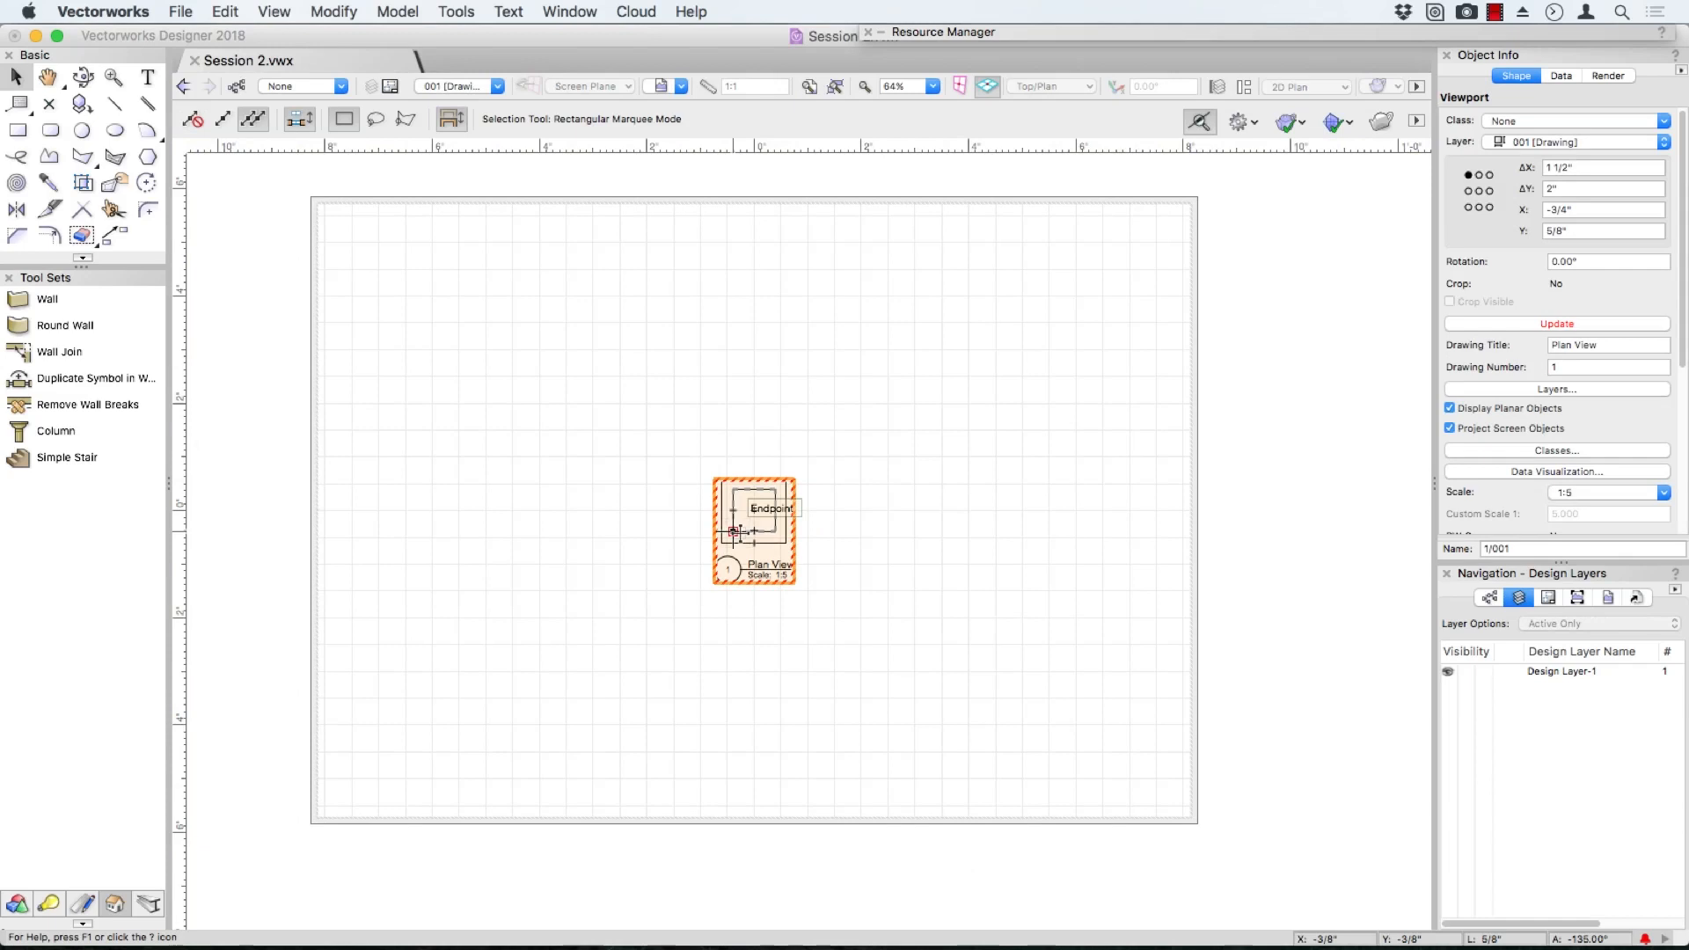
pyautogui.click(832, 86)
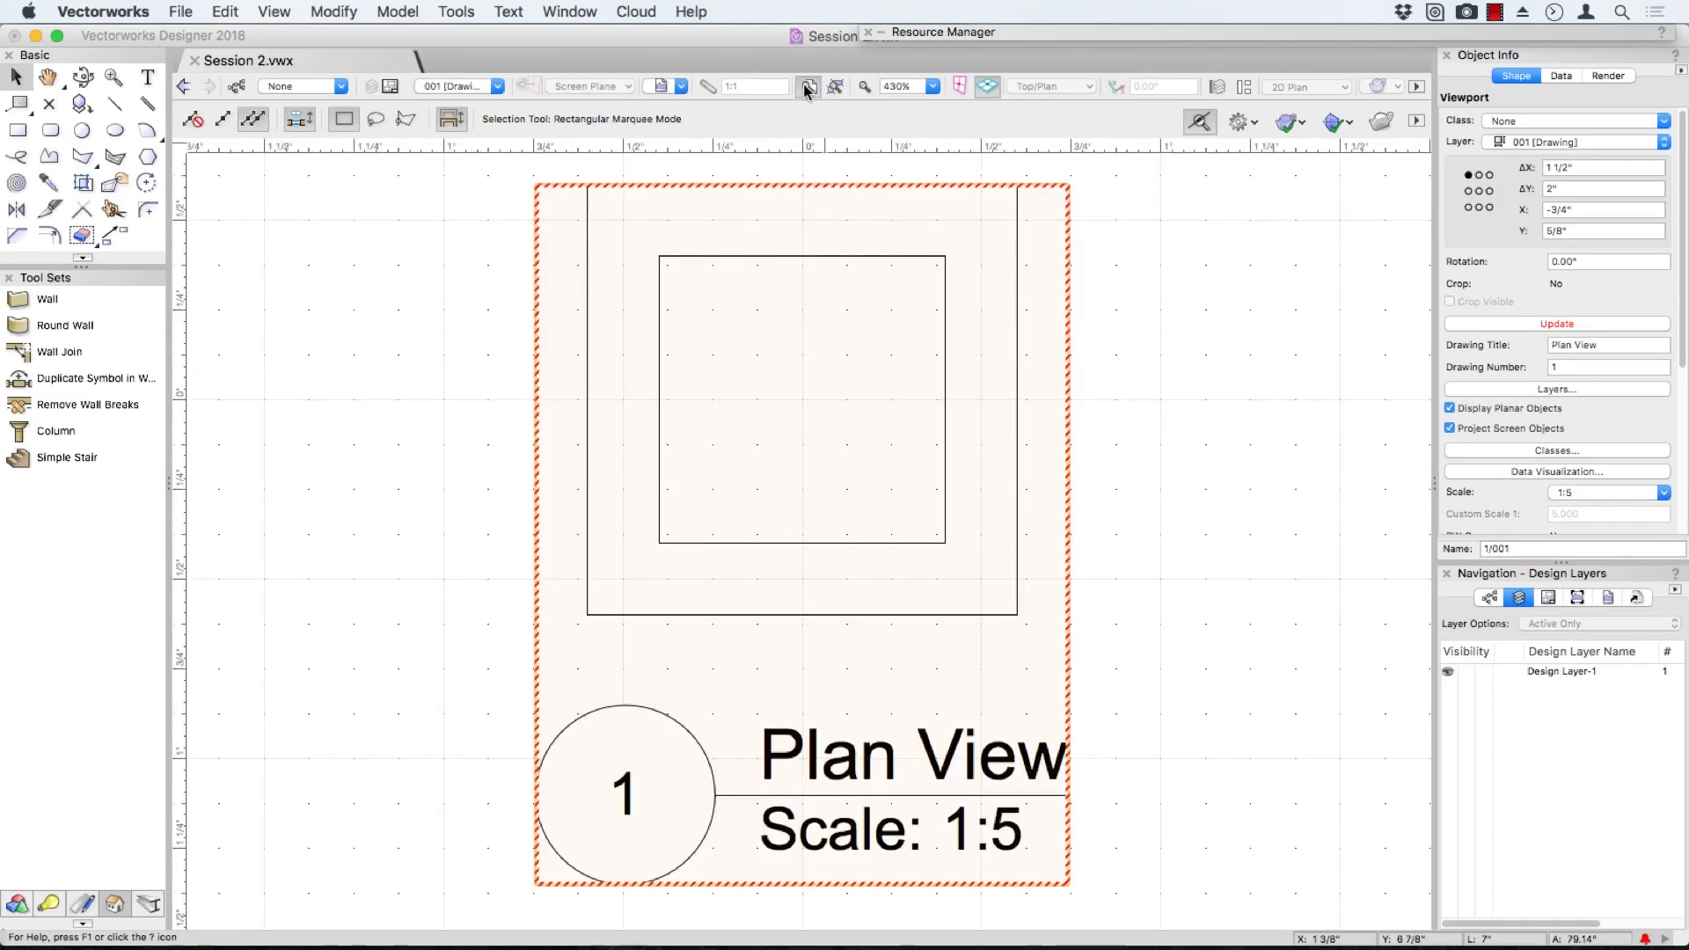
pyautogui.click(807, 87)
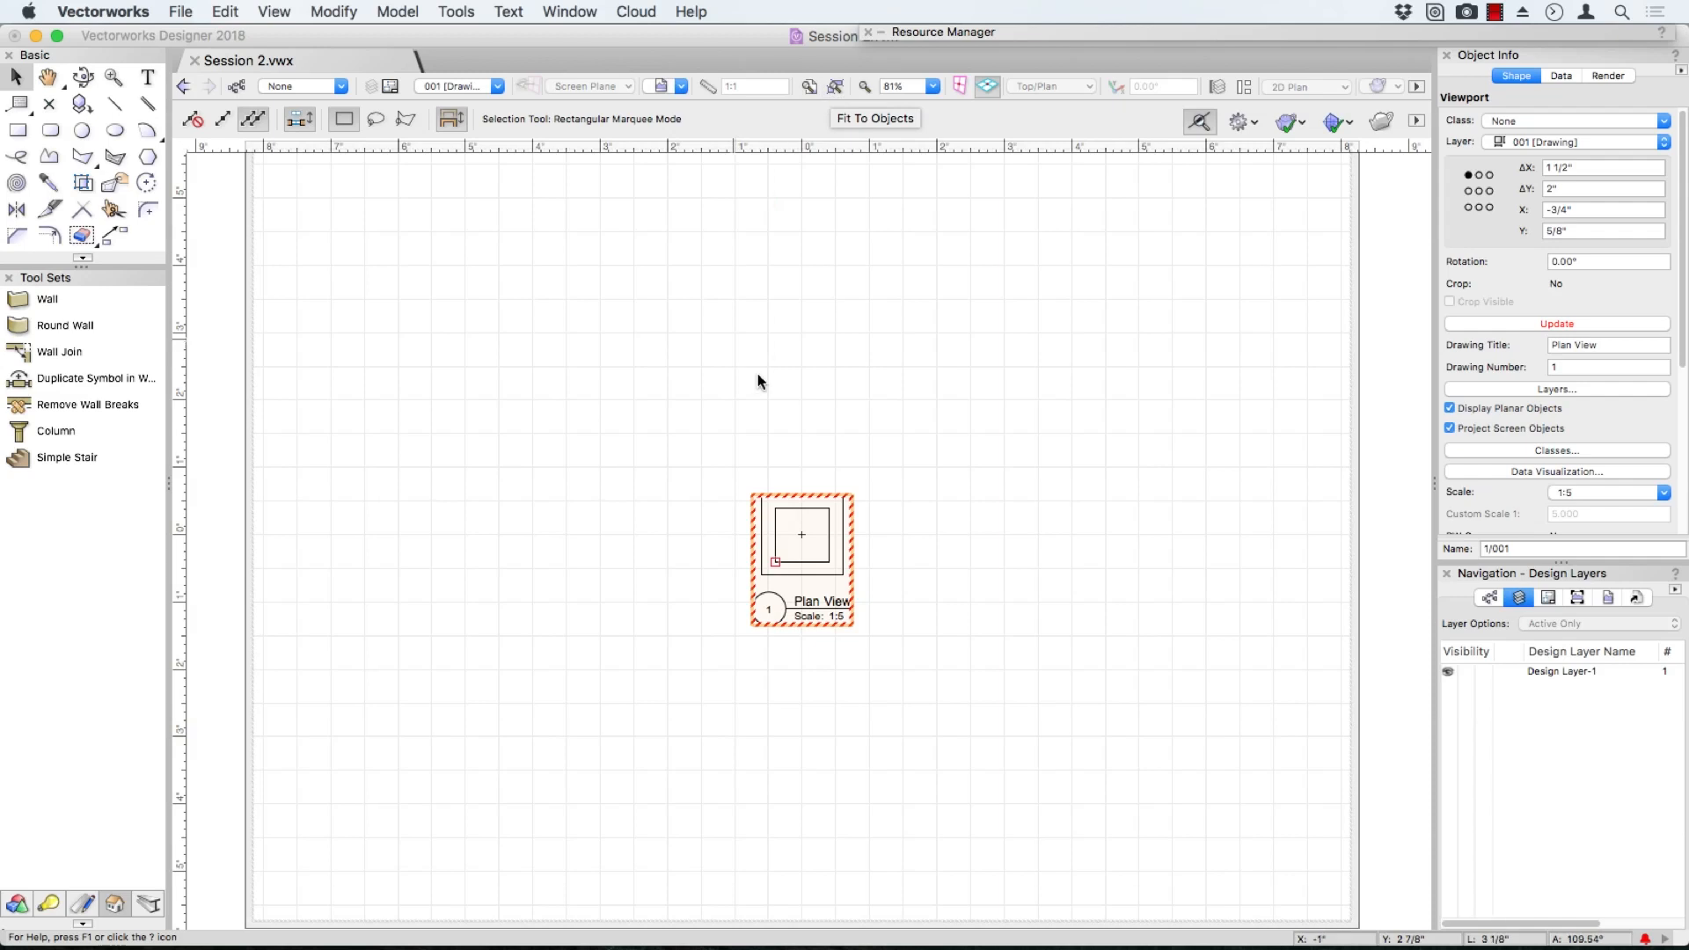
pyautogui.click(818, 381)
pyautogui.moveTo(762, 494); pyautogui.dragTo(406, 183)
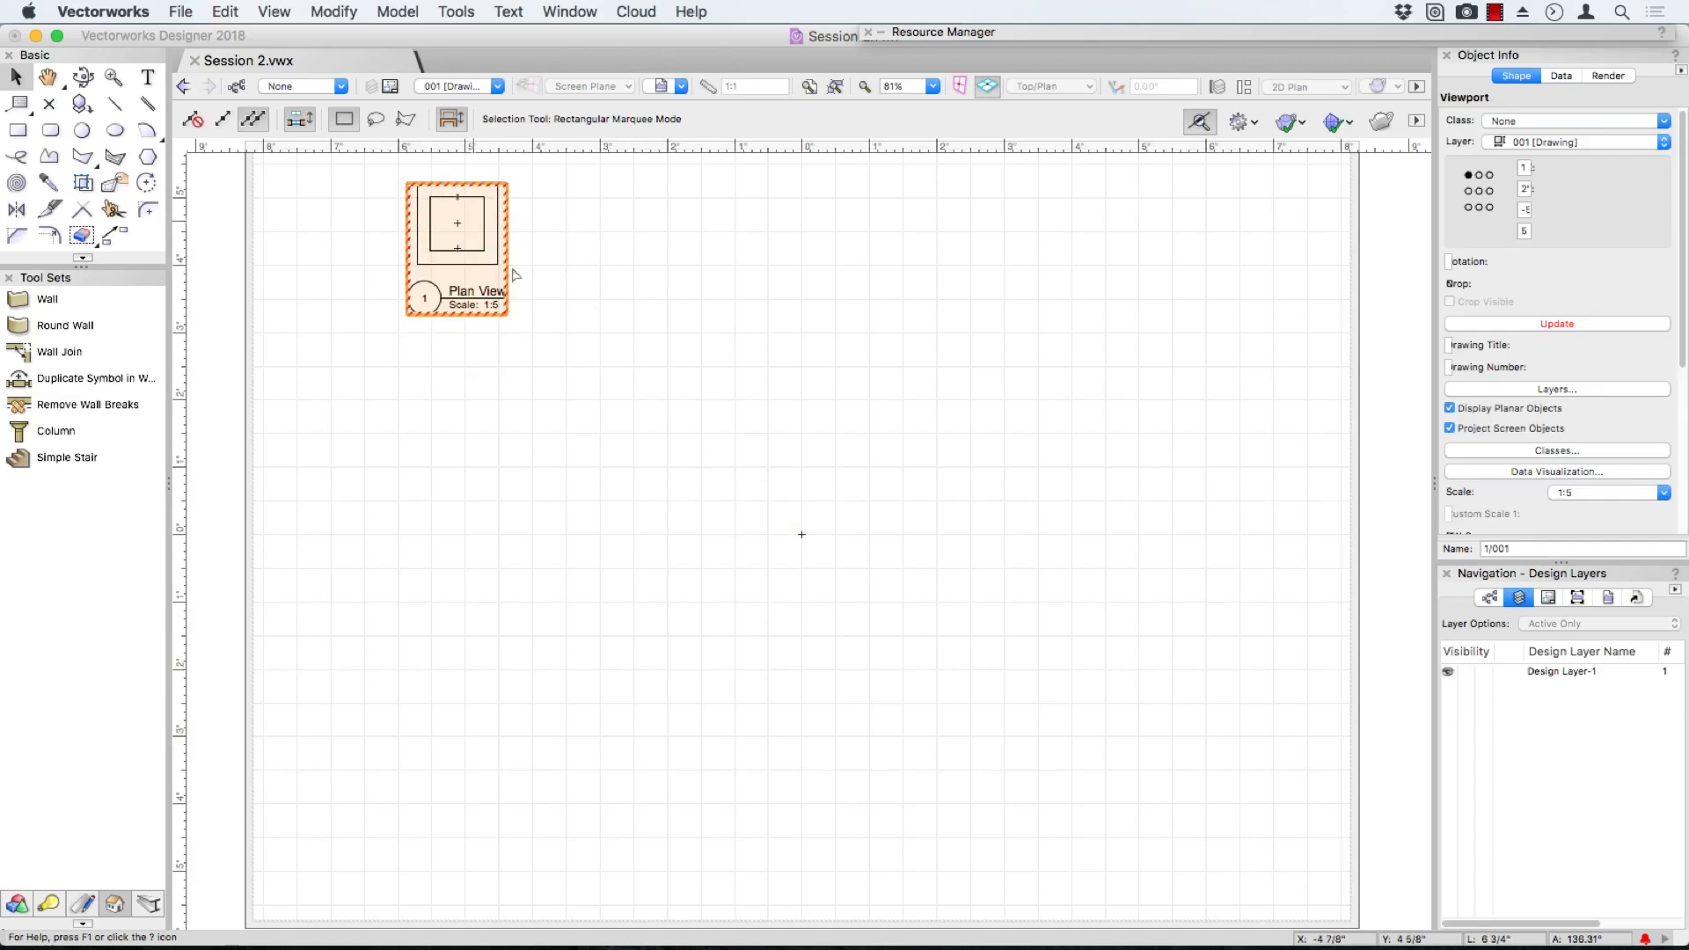
pyautogui.click(581, 414)
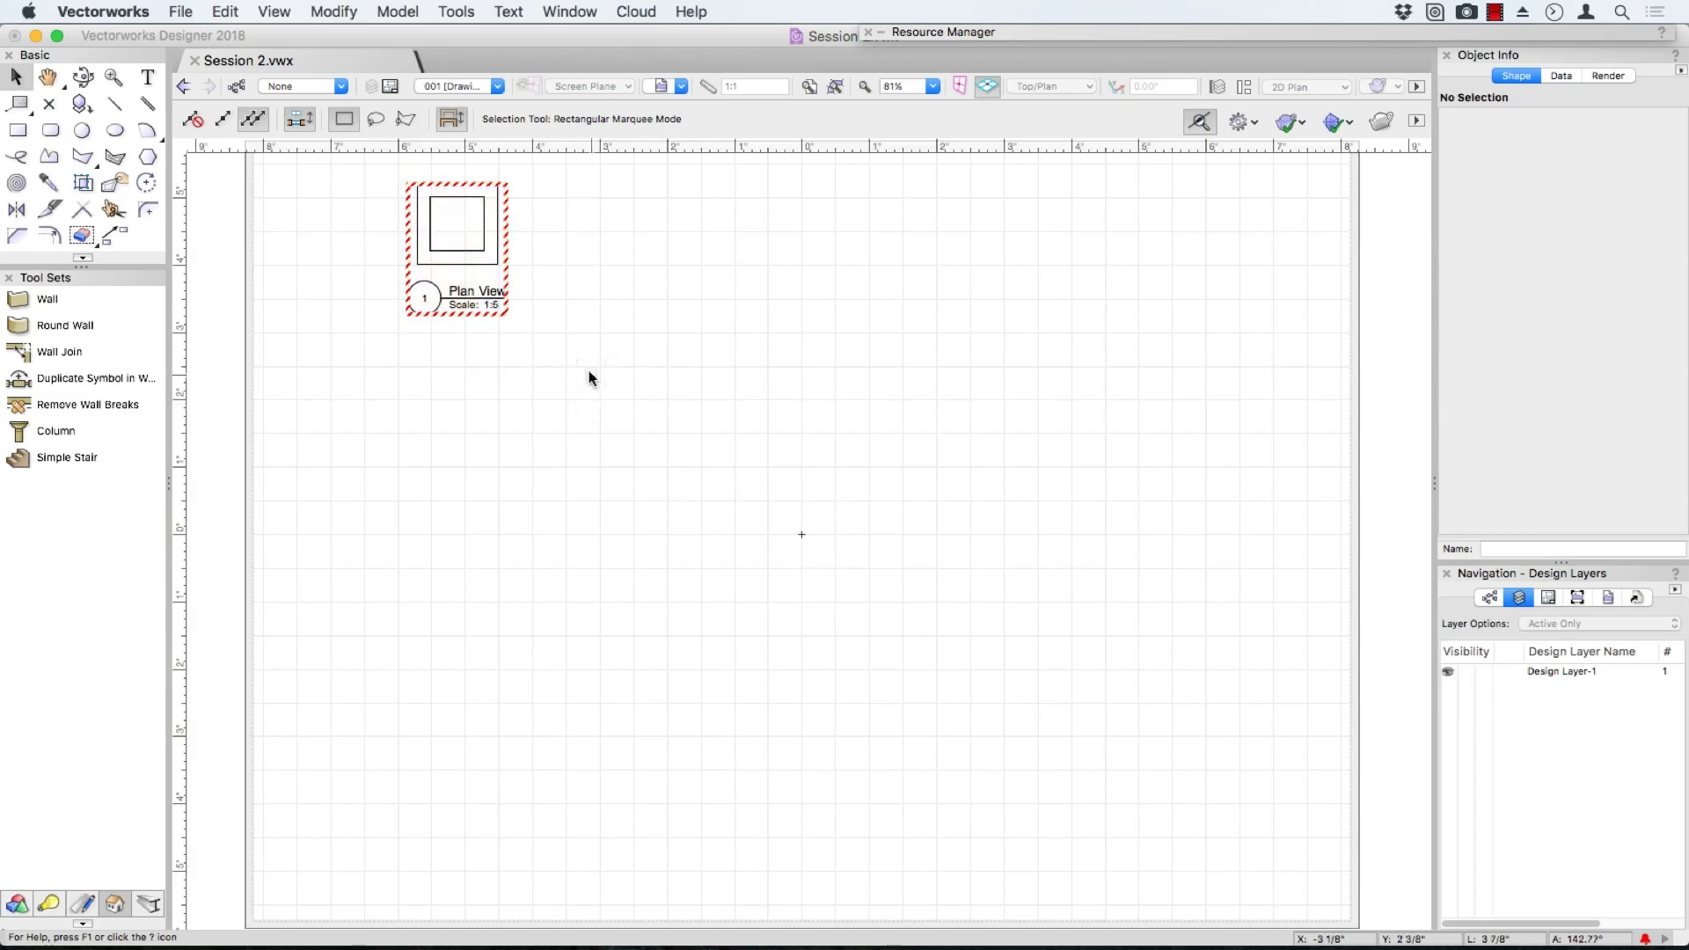
# Return to Design Layer-1 and switch the model to the Front view
pyautogui.click(483, 85)
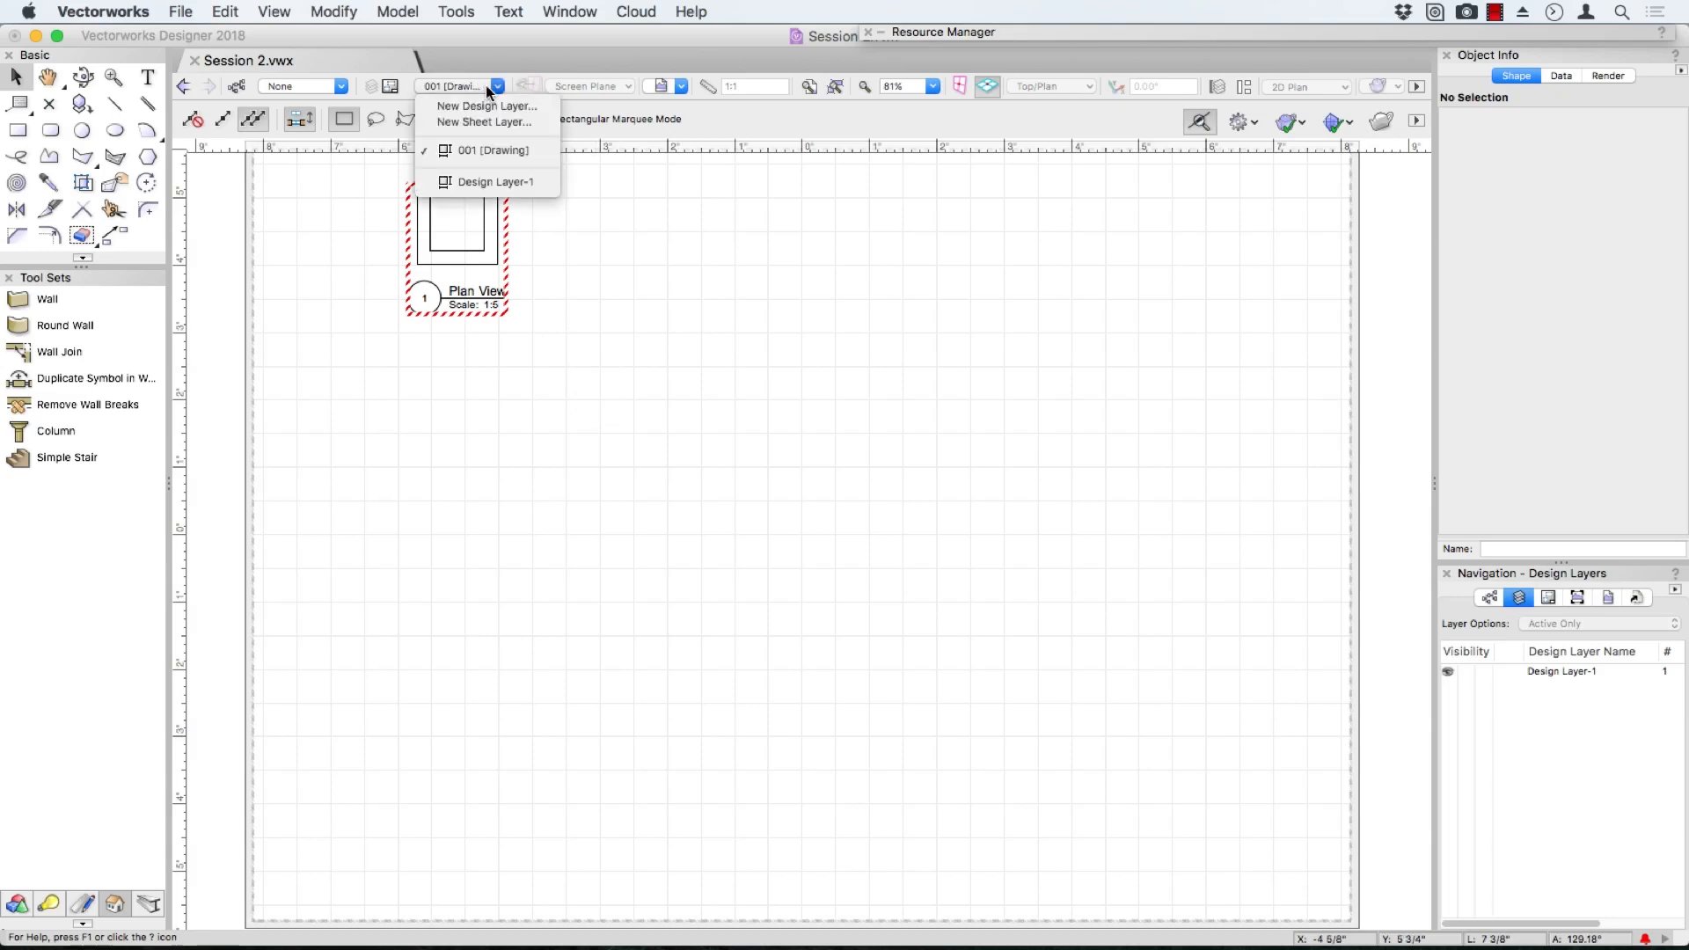
pyautogui.click(497, 186)
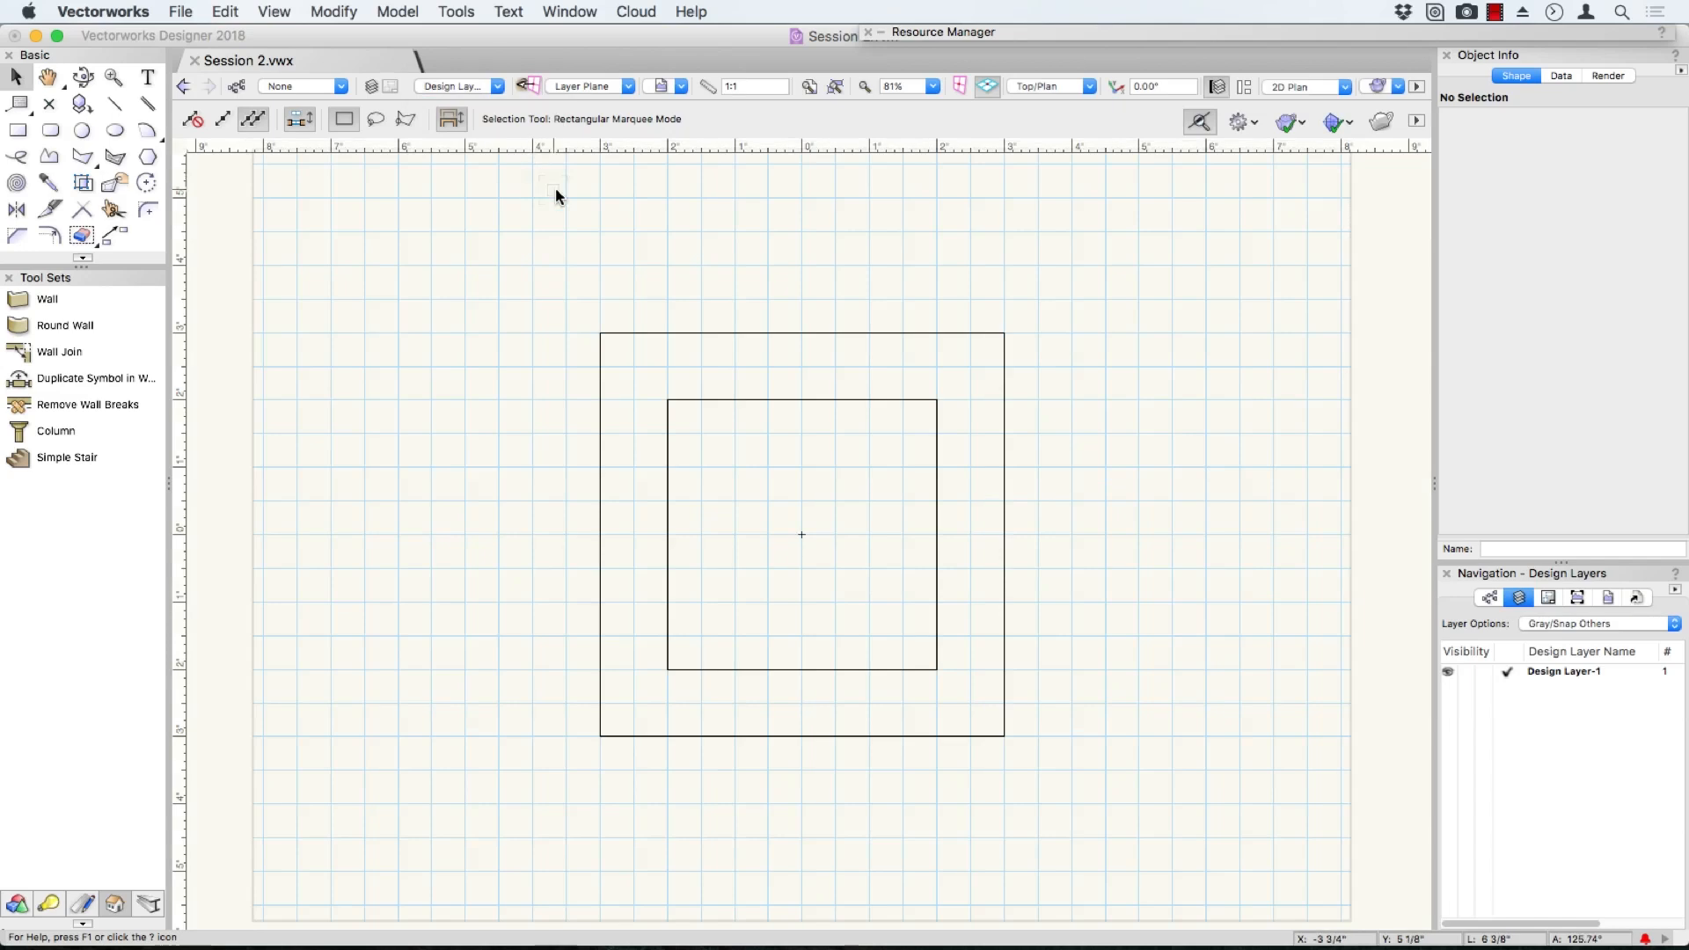
pyautogui.click(1047, 86)
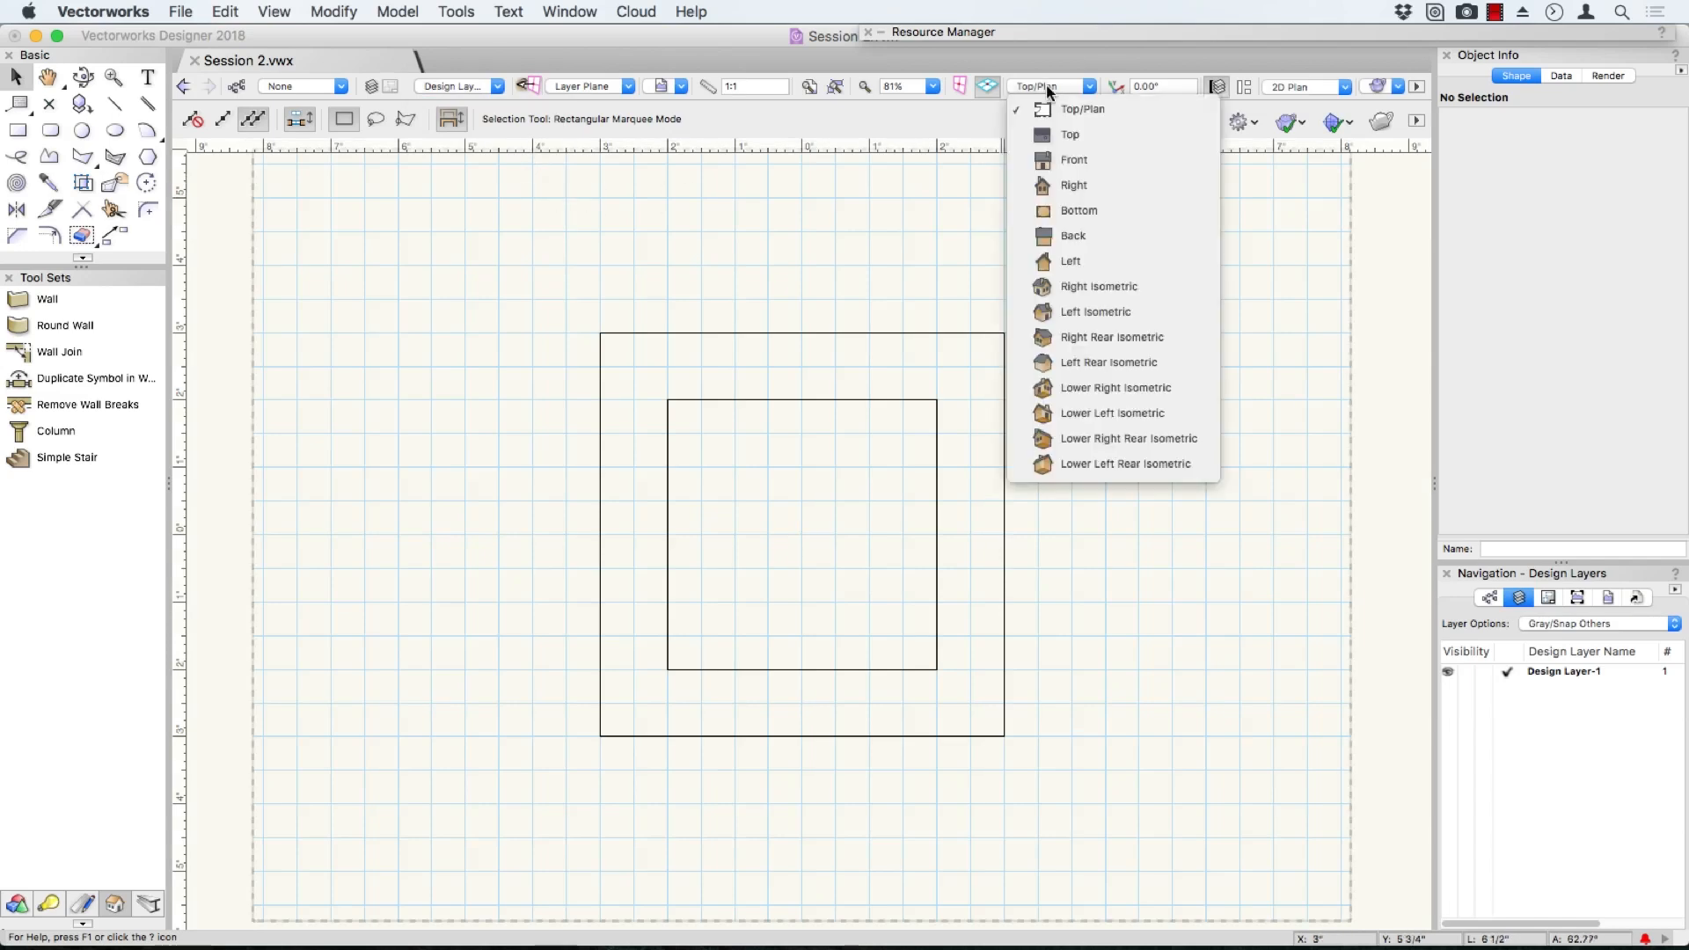
pyautogui.click(1080, 162)
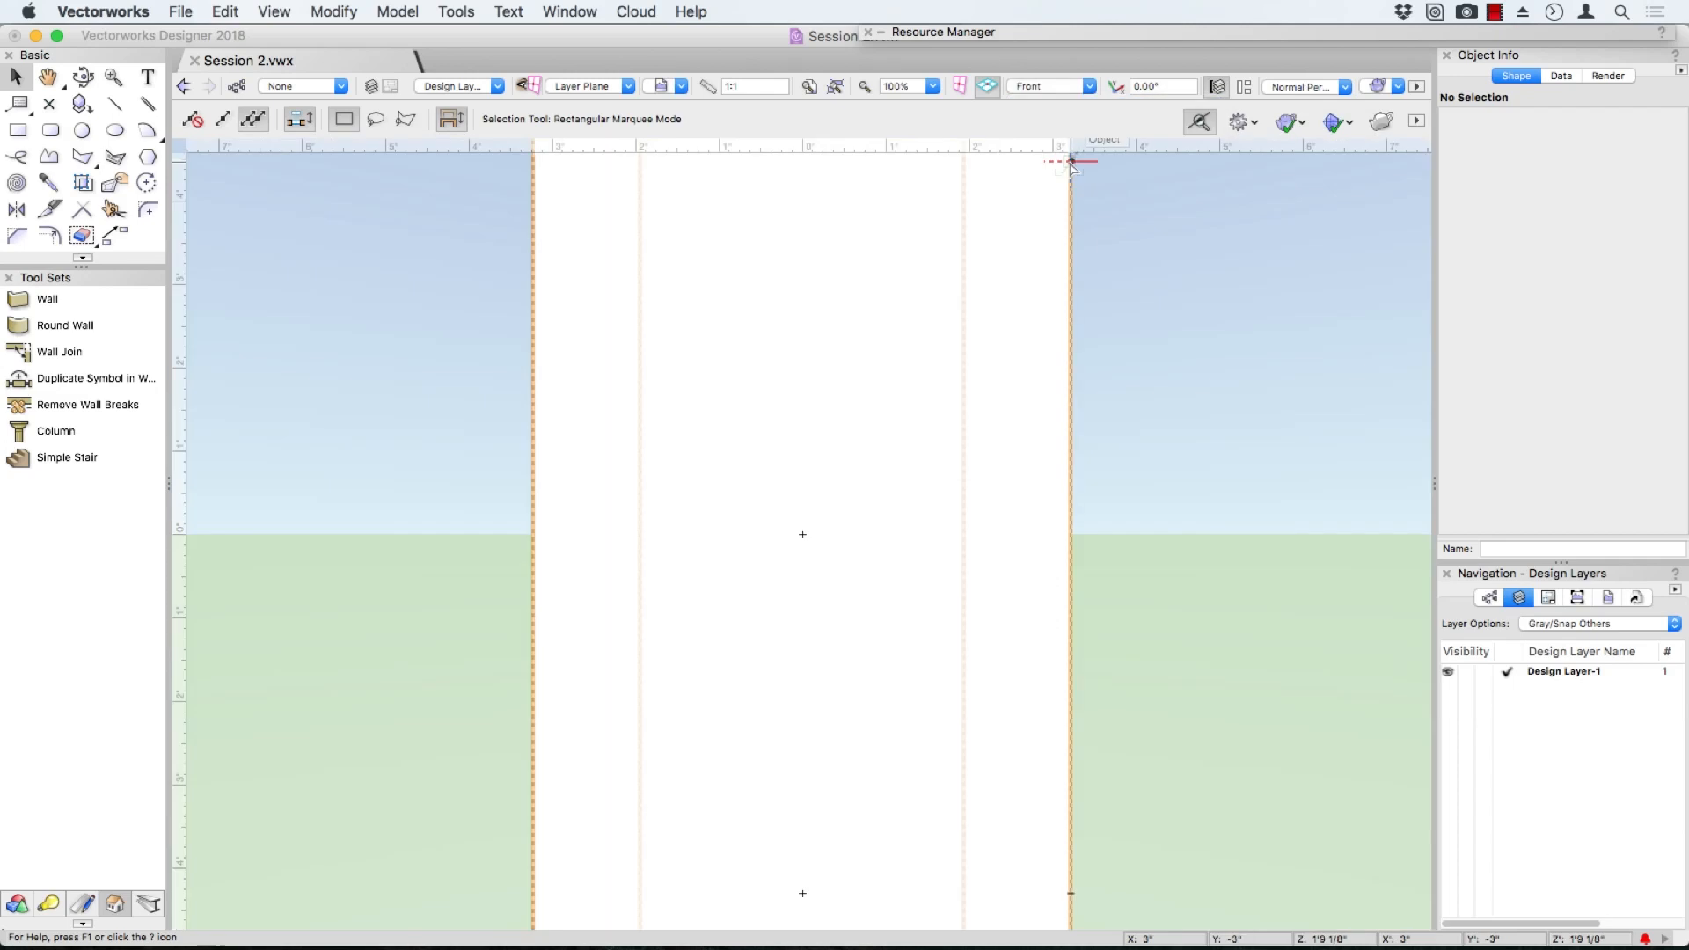
# Set the front view to orthogonal projection and Wireframe rendering, with the whole post fitted in view
pyautogui.click(1302, 87)
pyautogui.click(1308, 123)
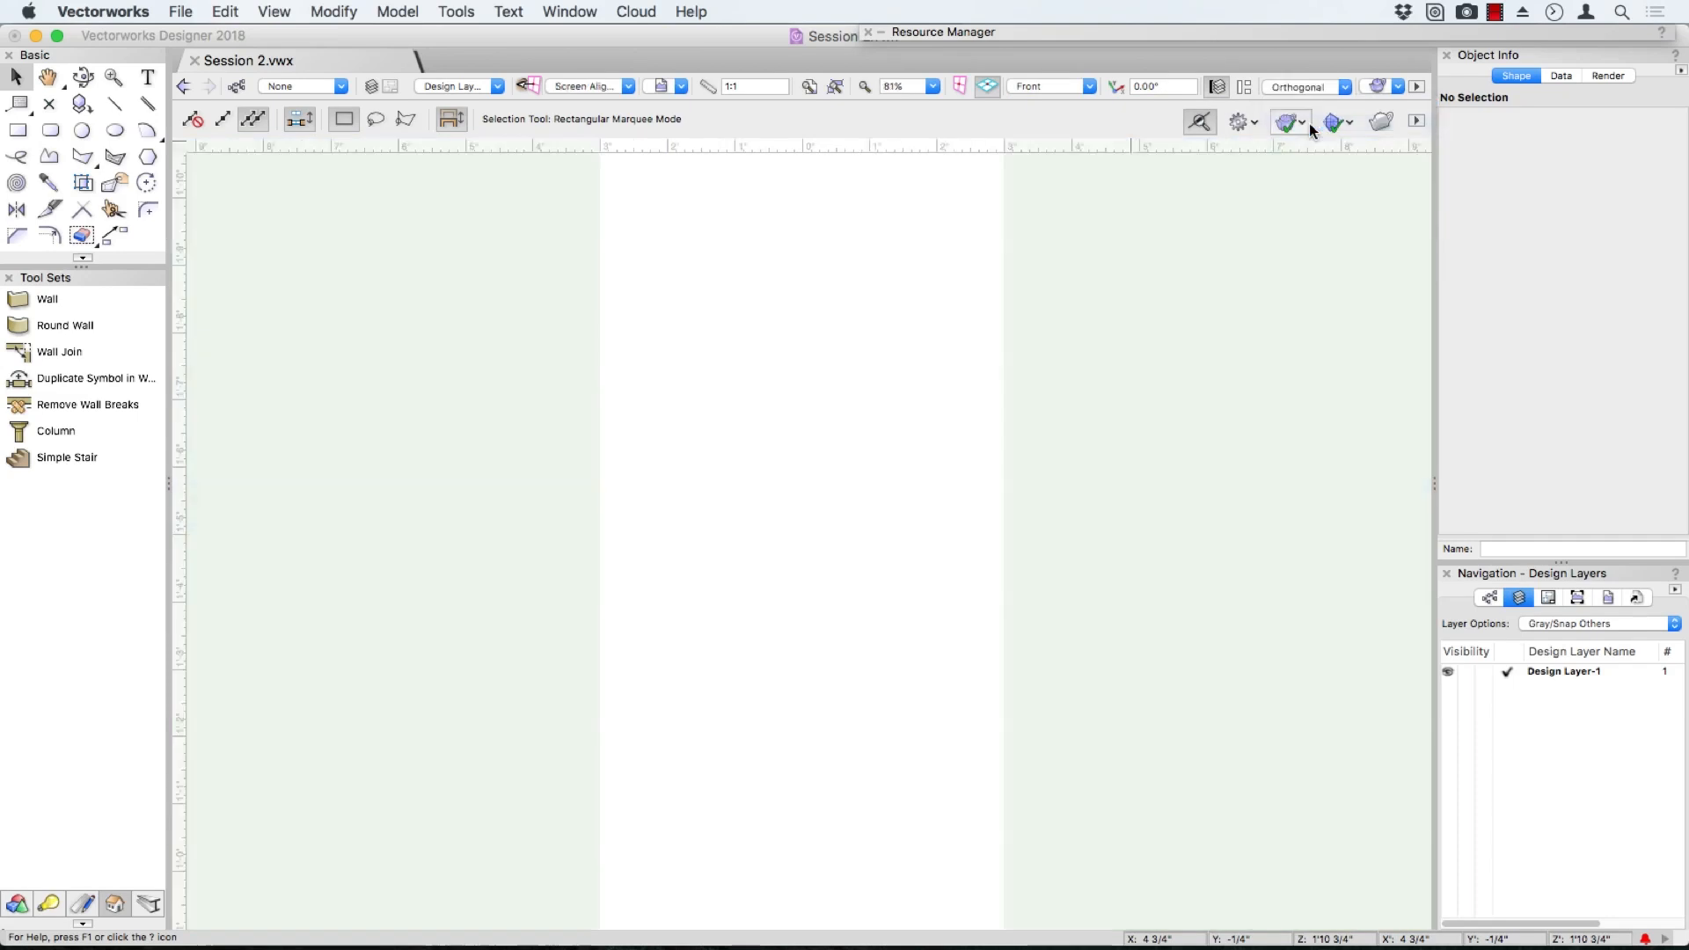
pyautogui.click(1387, 87)
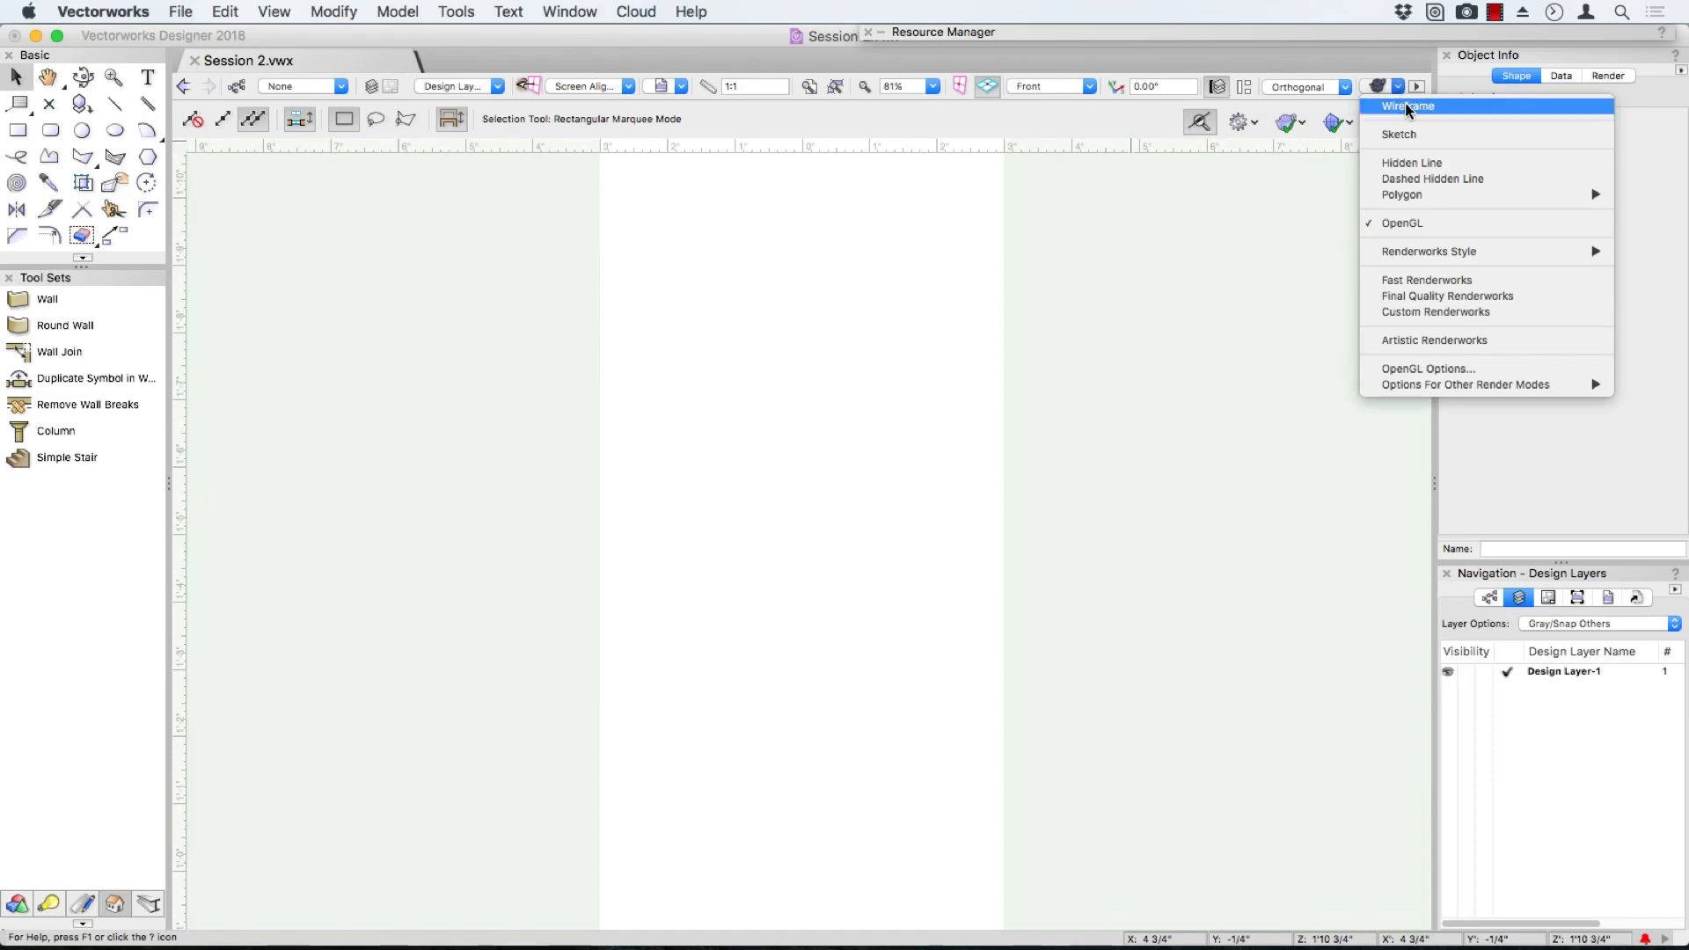
pyautogui.click(1406, 104)
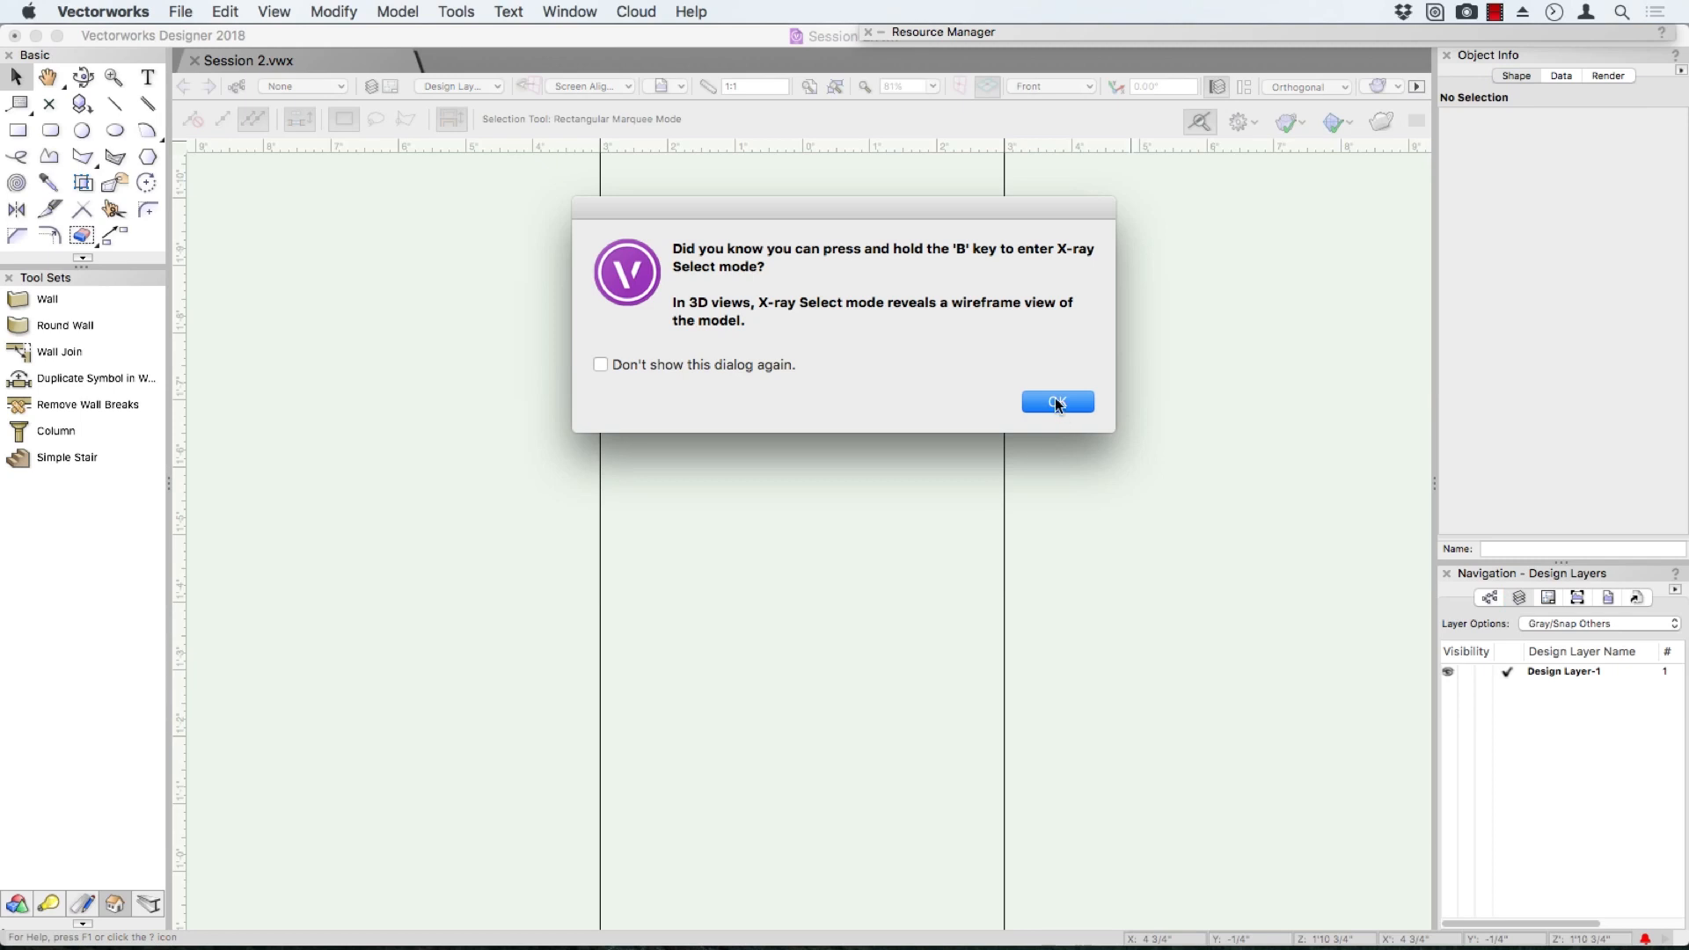
pyautogui.click(1058, 402)
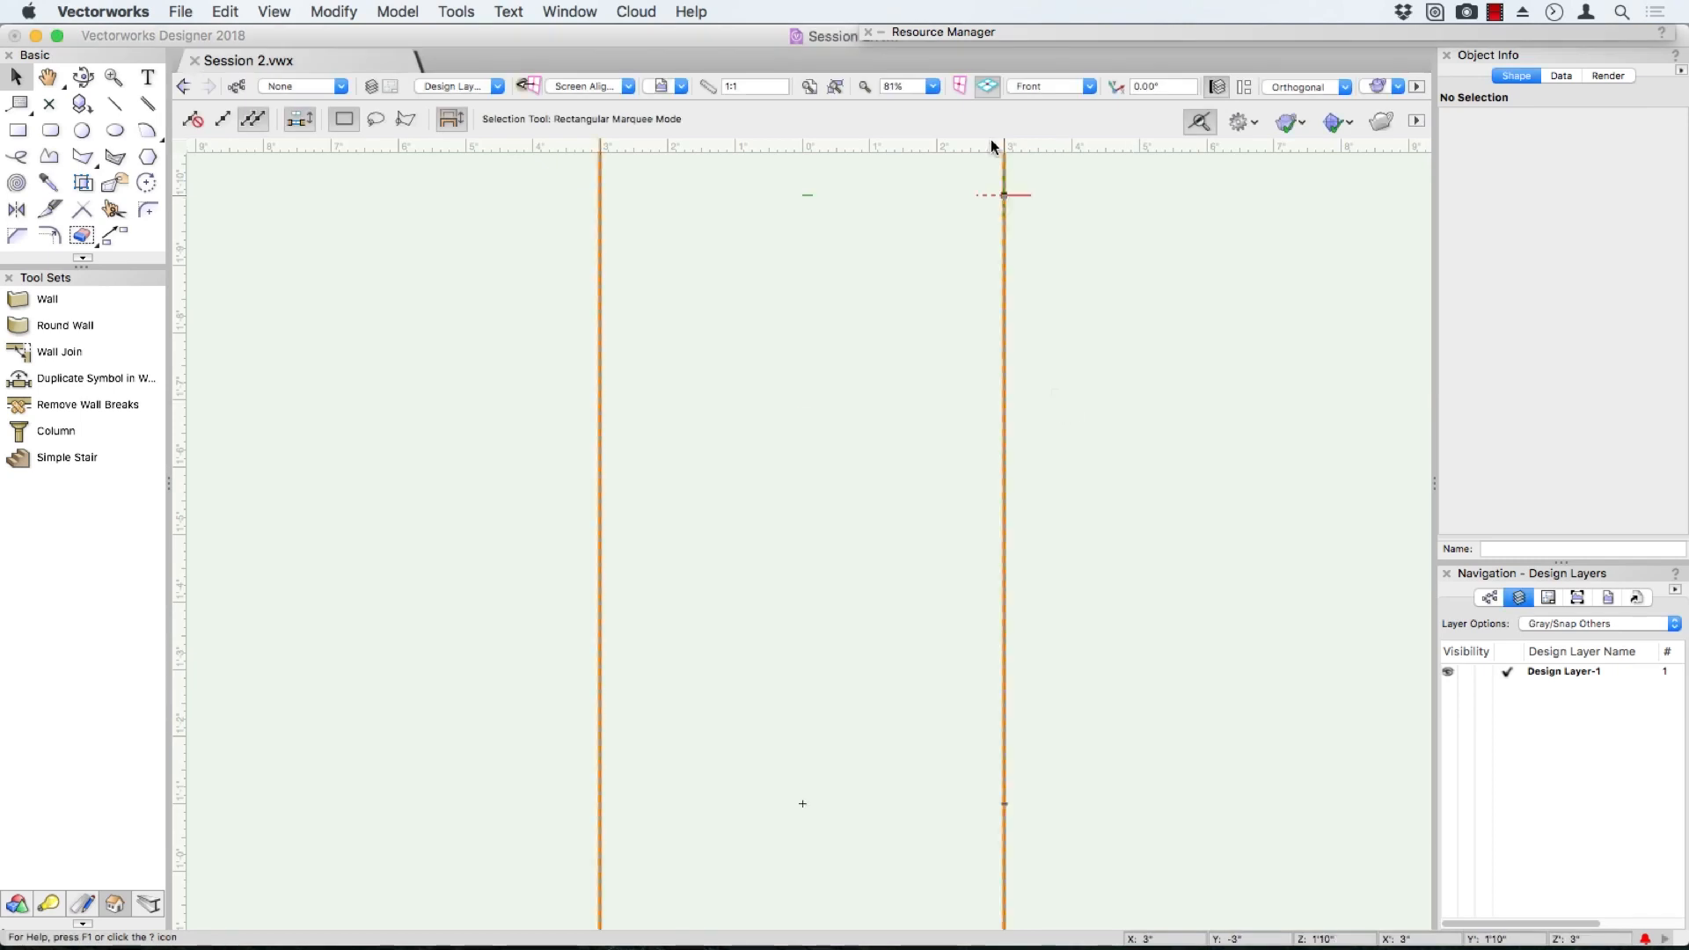
pyautogui.click(813, 86)
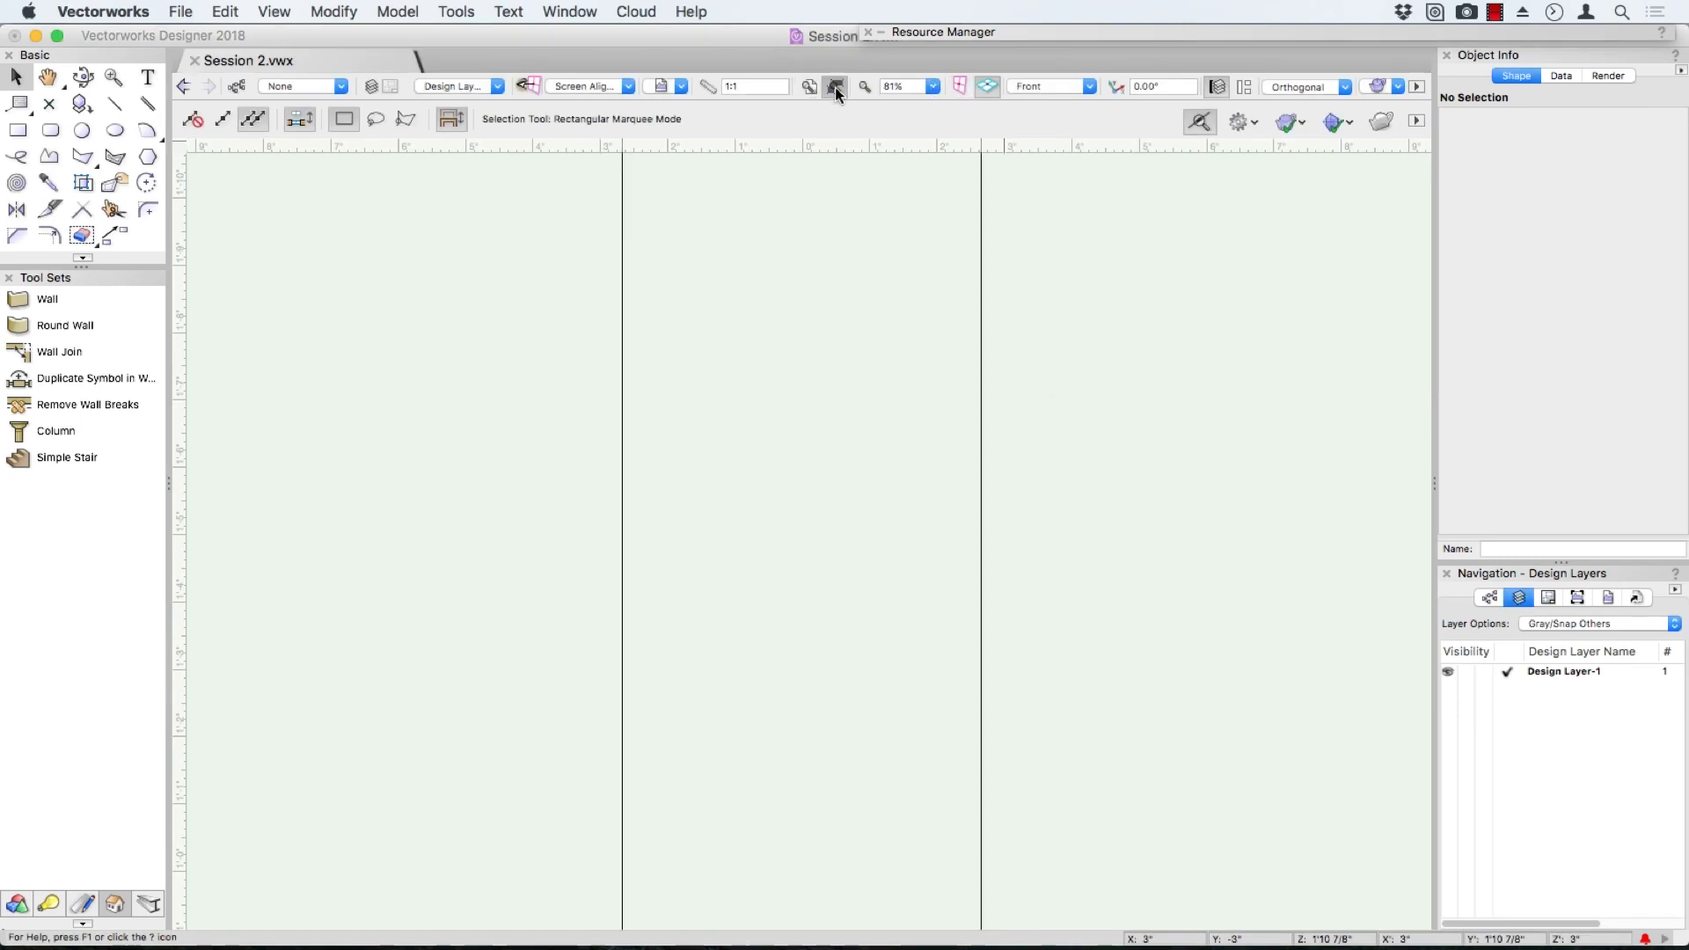
# Start a new viewport on sheet layer 001, named Front Viewport, with the drawing title Front View
pyautogui.click(275, 12)
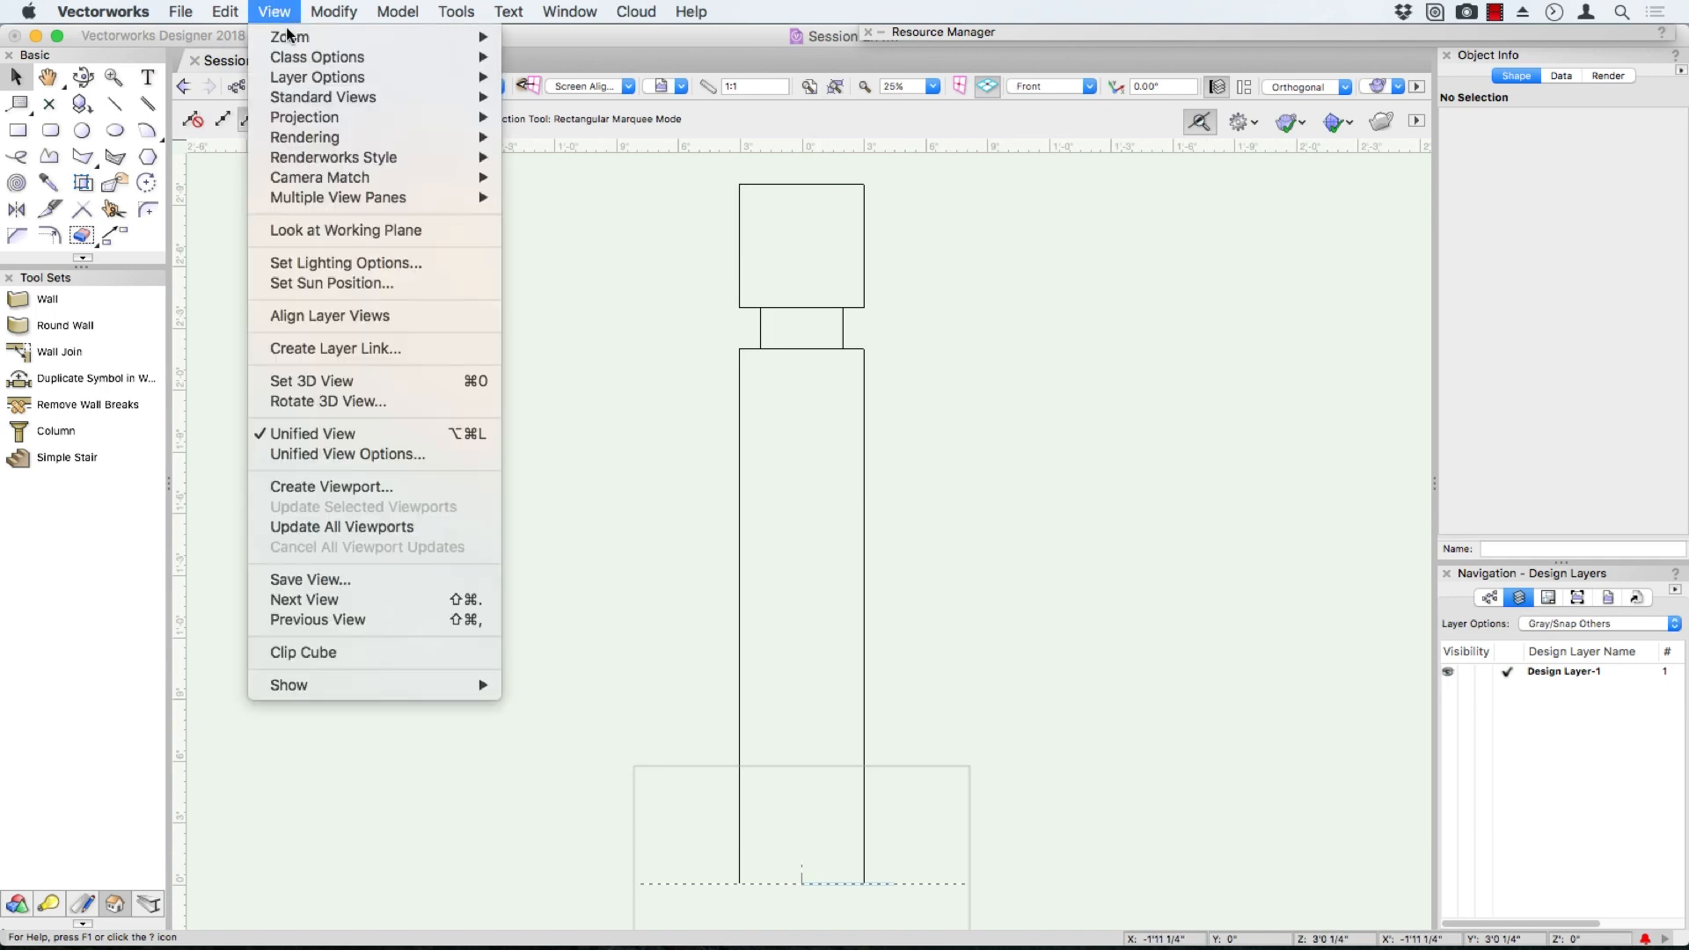
pyautogui.moveTo(297, 37)
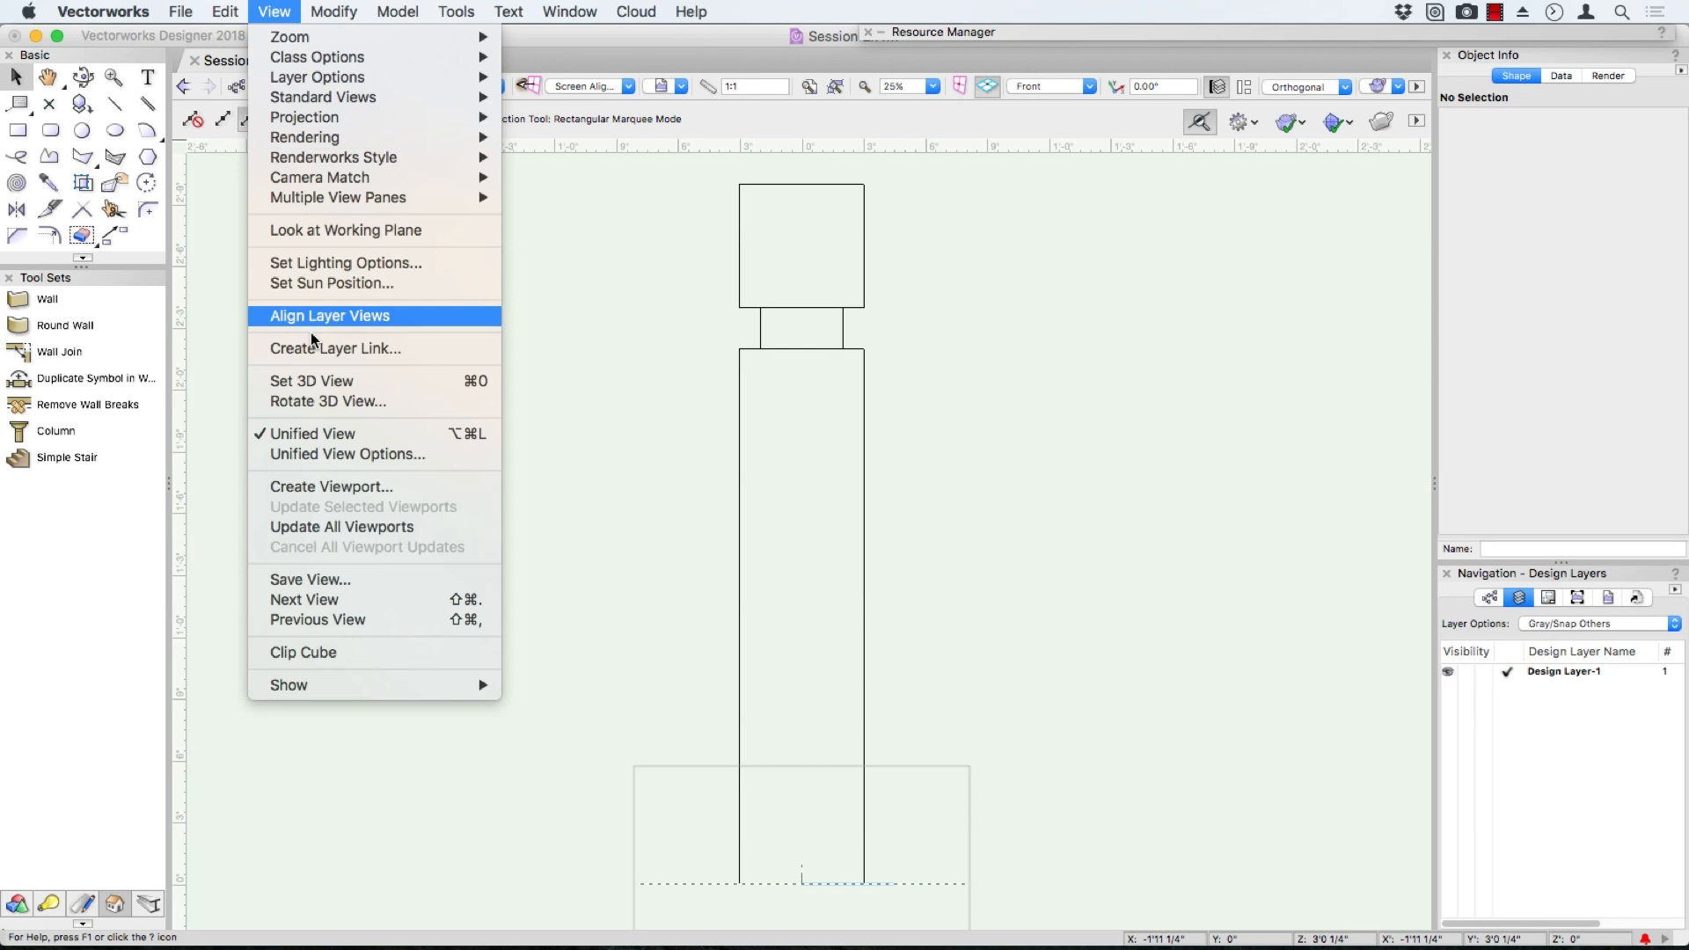
pyautogui.click(299, 489)
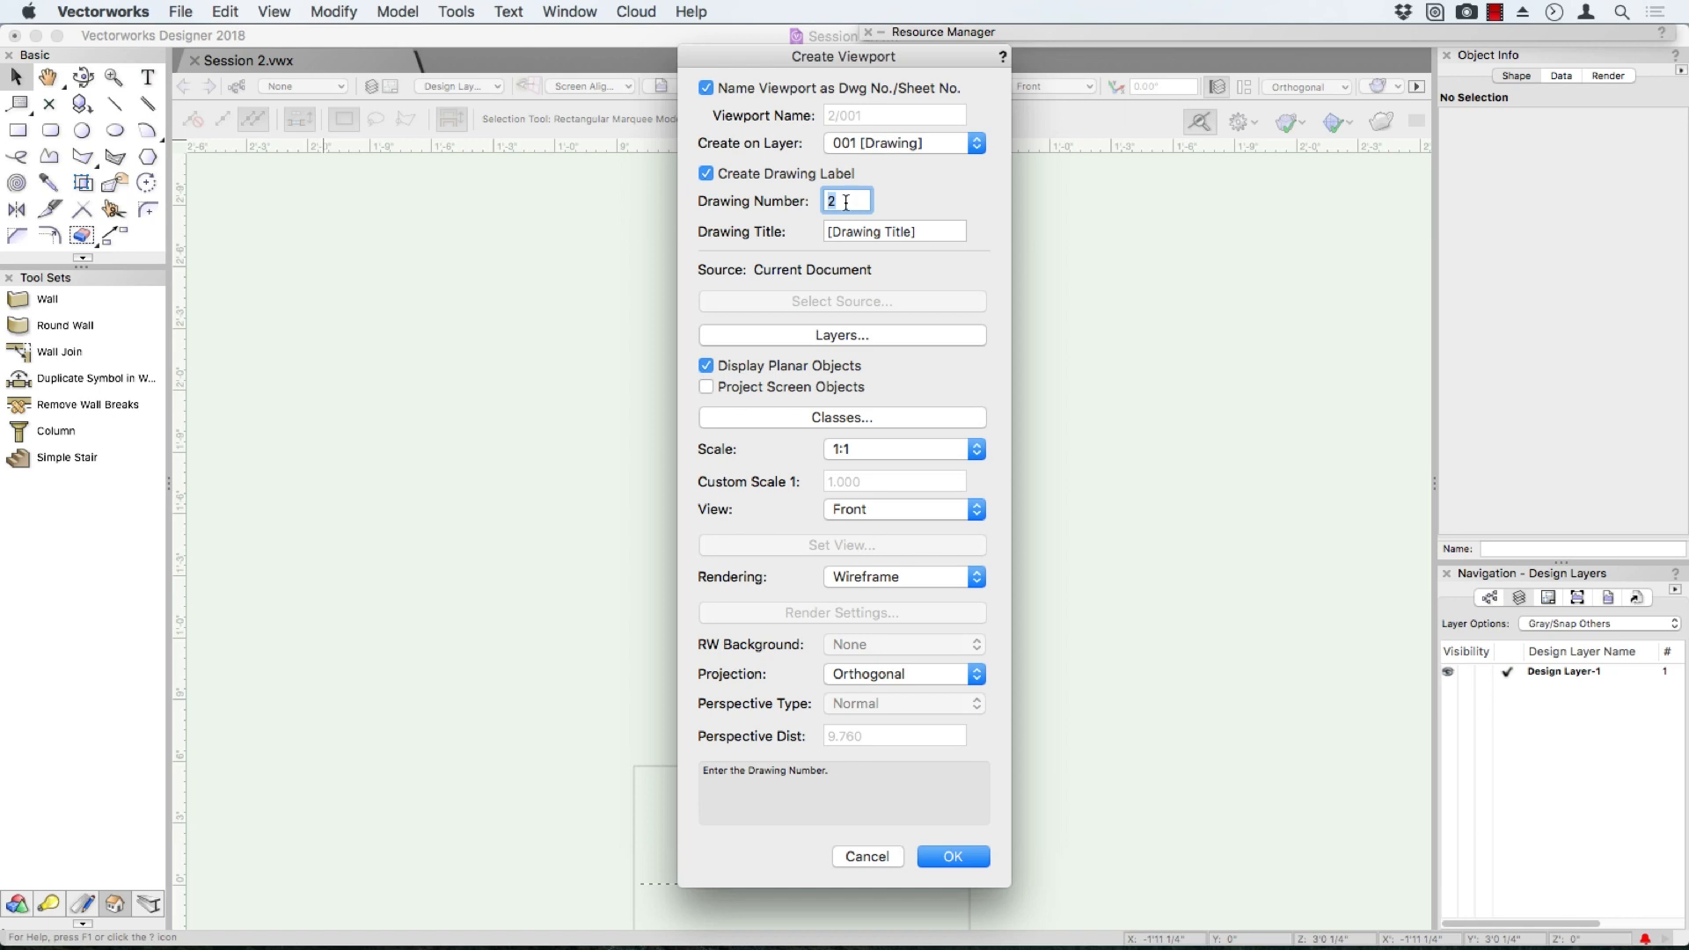
pyautogui.click(747, 87)
pyautogui.click(873, 115)
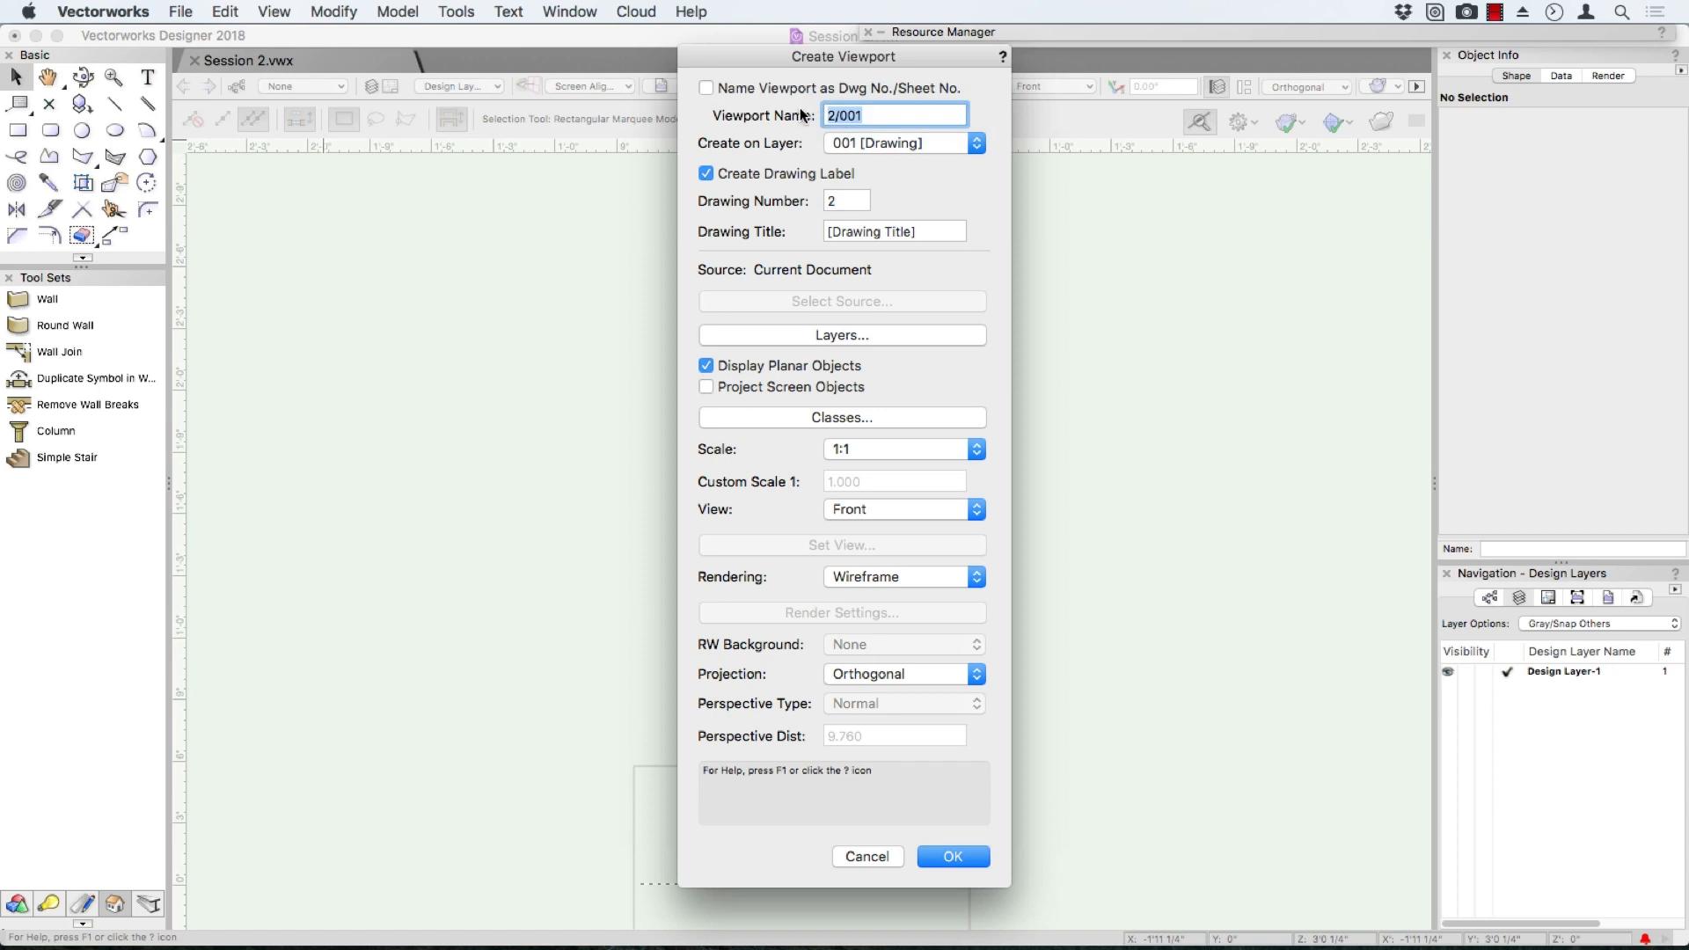
pyautogui.write('Front Viewport')
pyautogui.press('Tab')
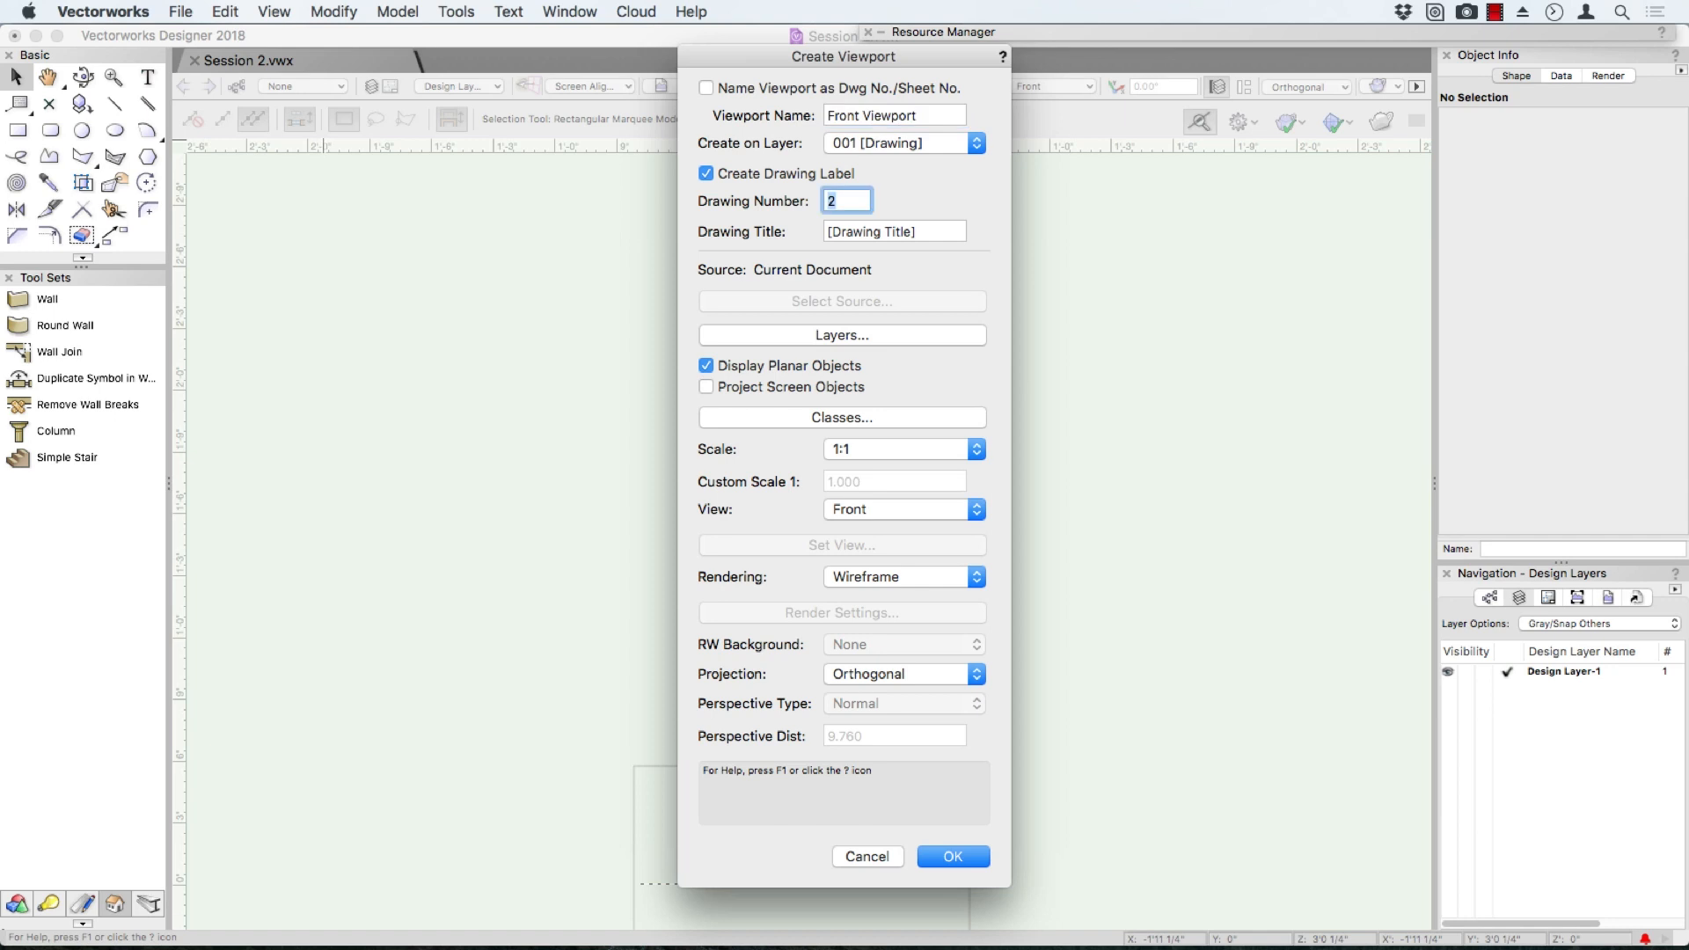
pyautogui.press('Tab')
pyautogui.write('F')
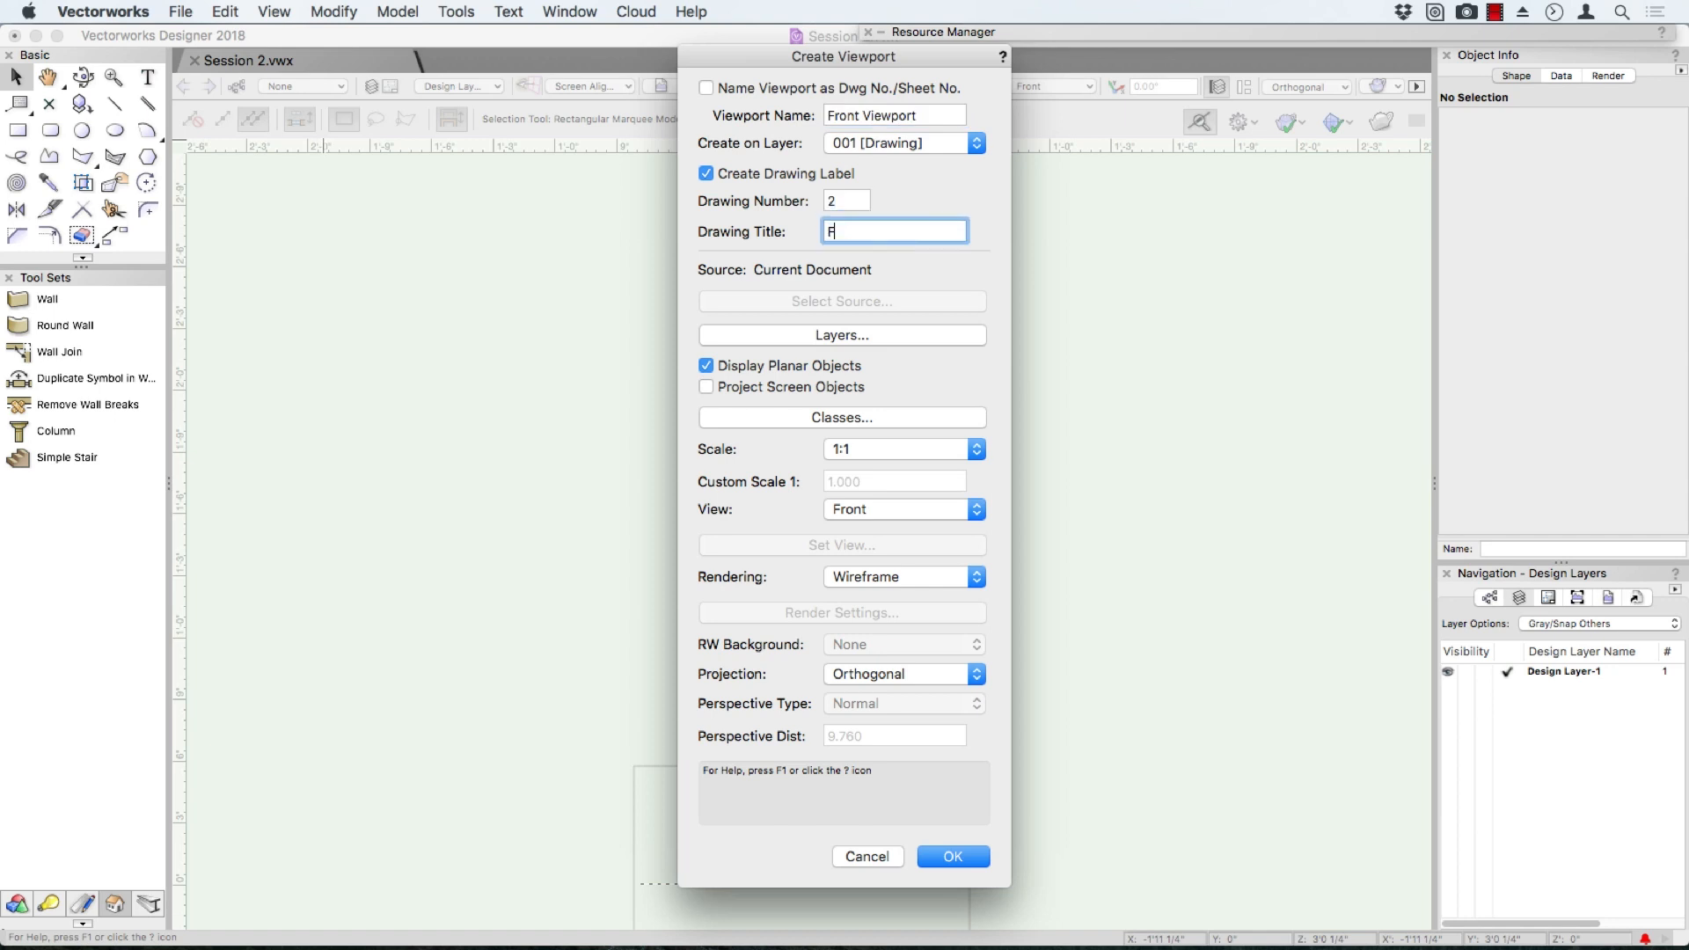
pyautogui.write('ront View')
# Set the viewport's scale to 1:5 and rendering to Dashed Hidden line, and create it
pyautogui.click(878, 448)
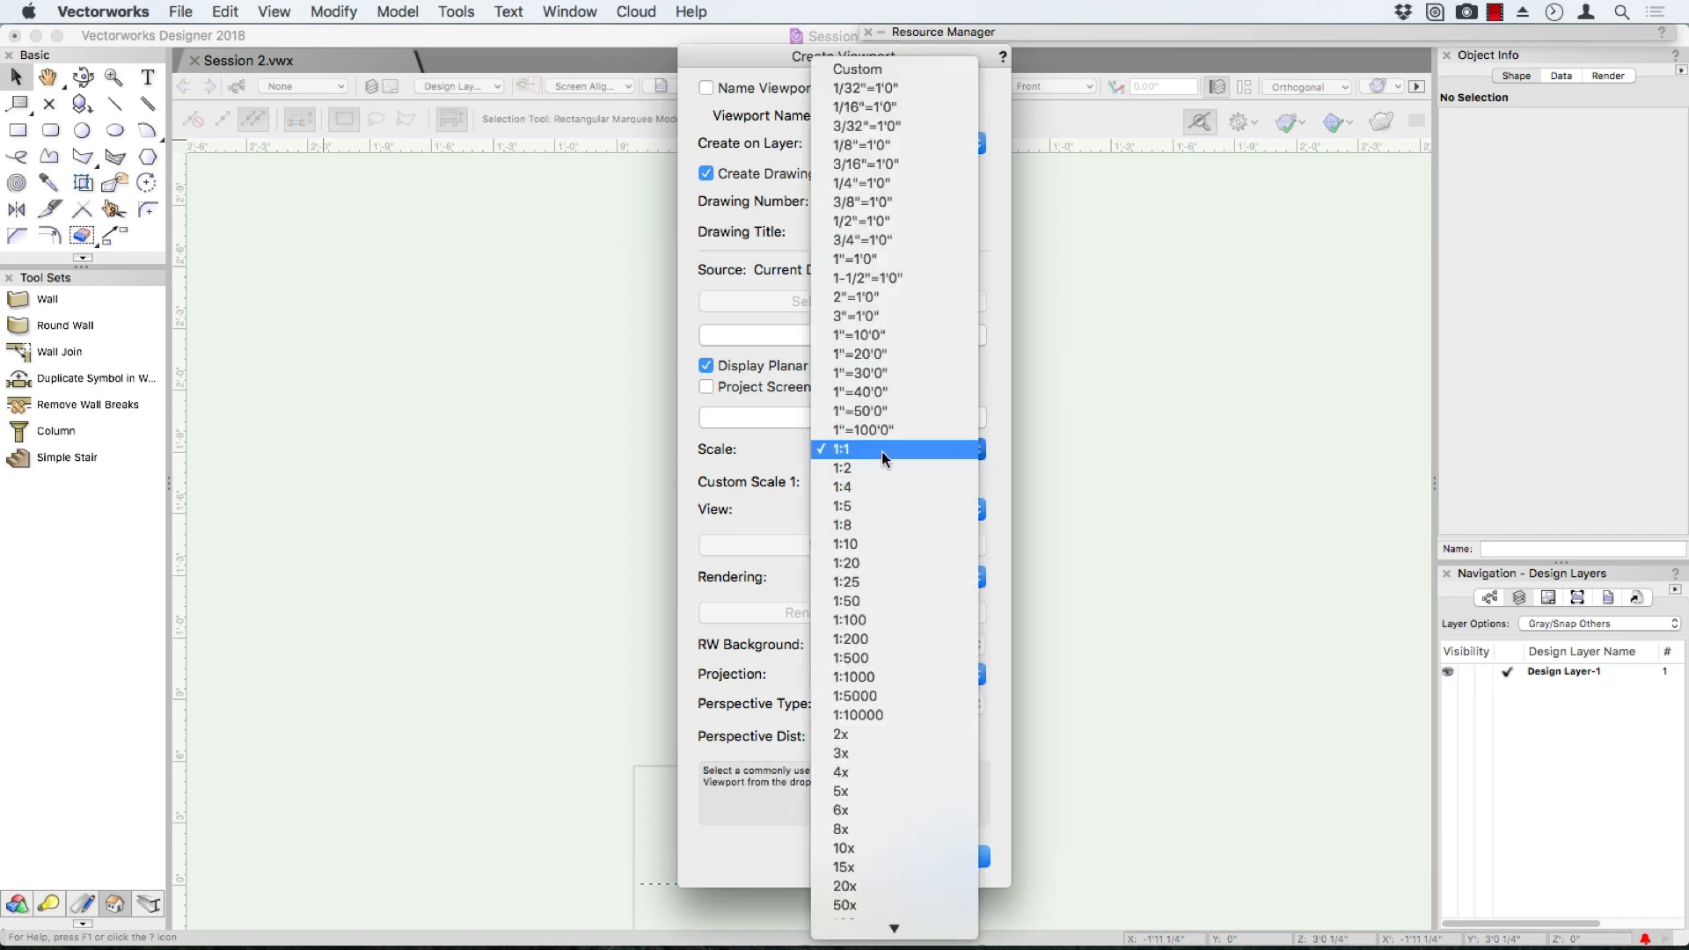
pyautogui.click(864, 506)
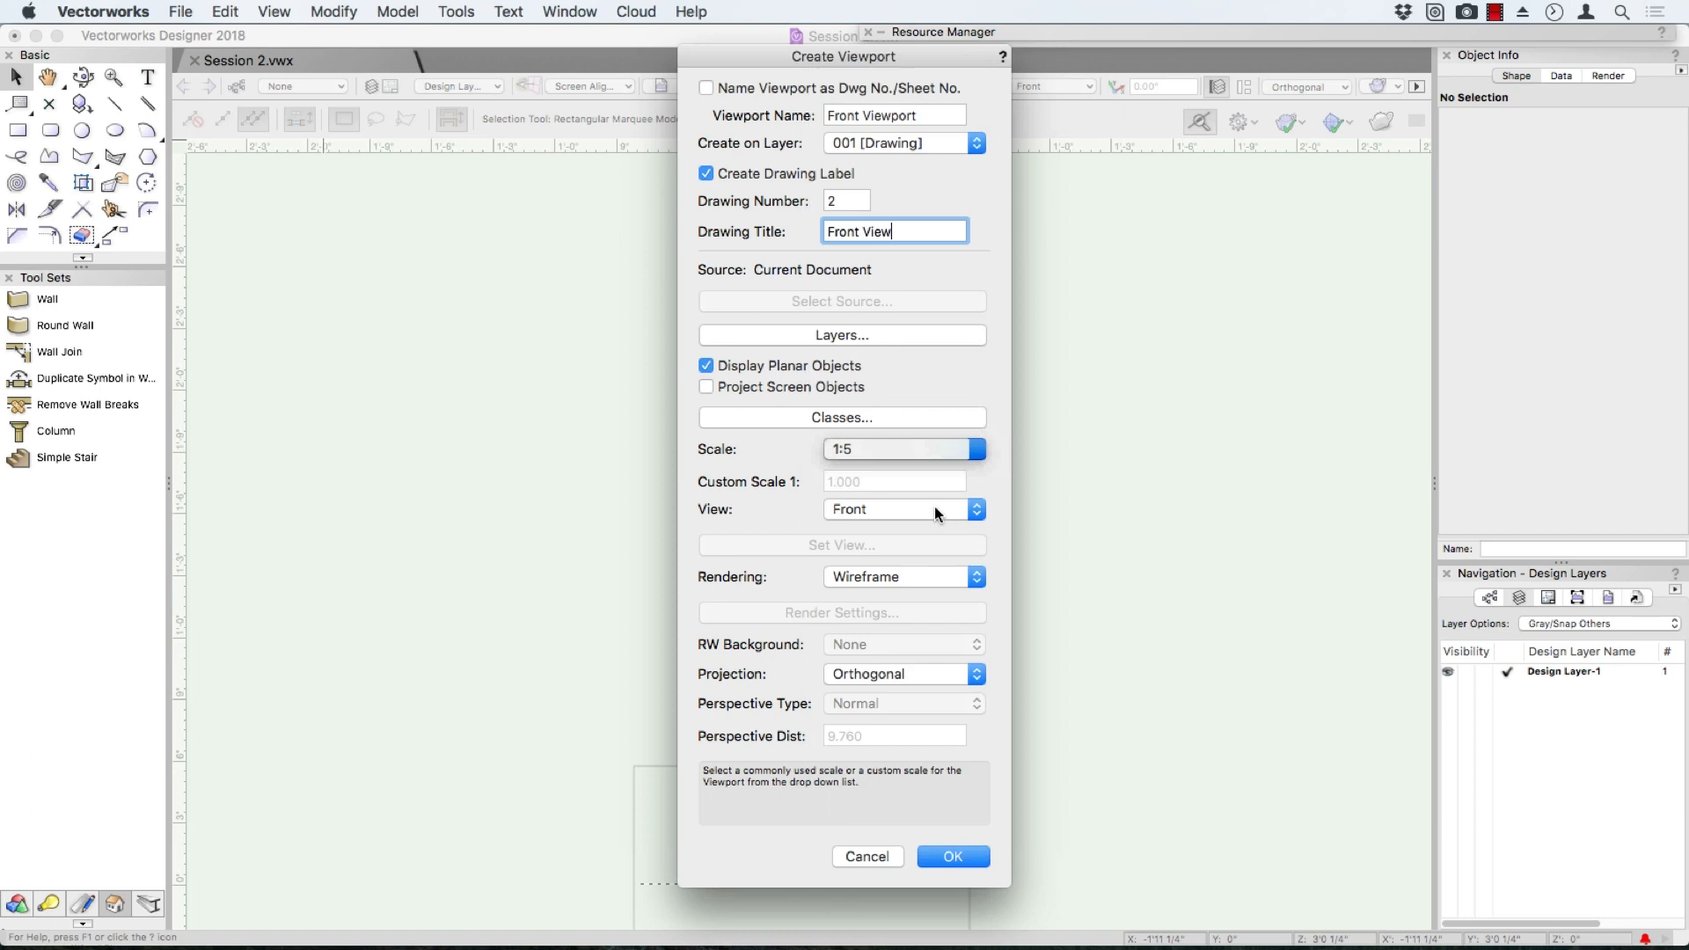
pyautogui.click(896, 577)
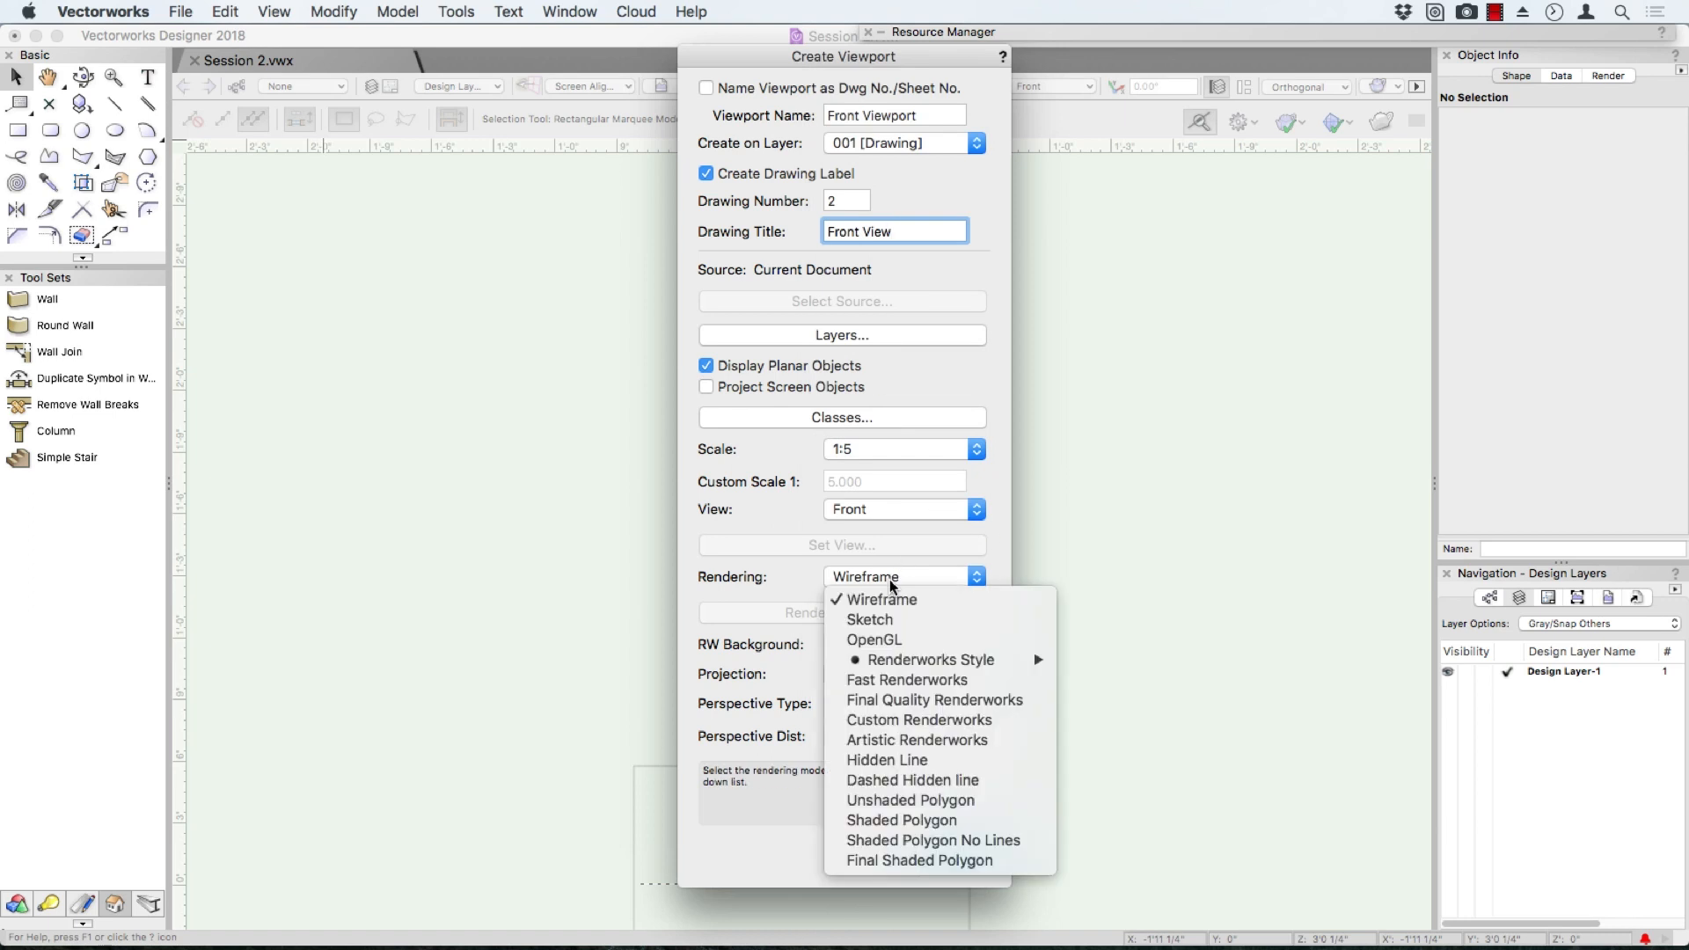
pyautogui.click(906, 782)
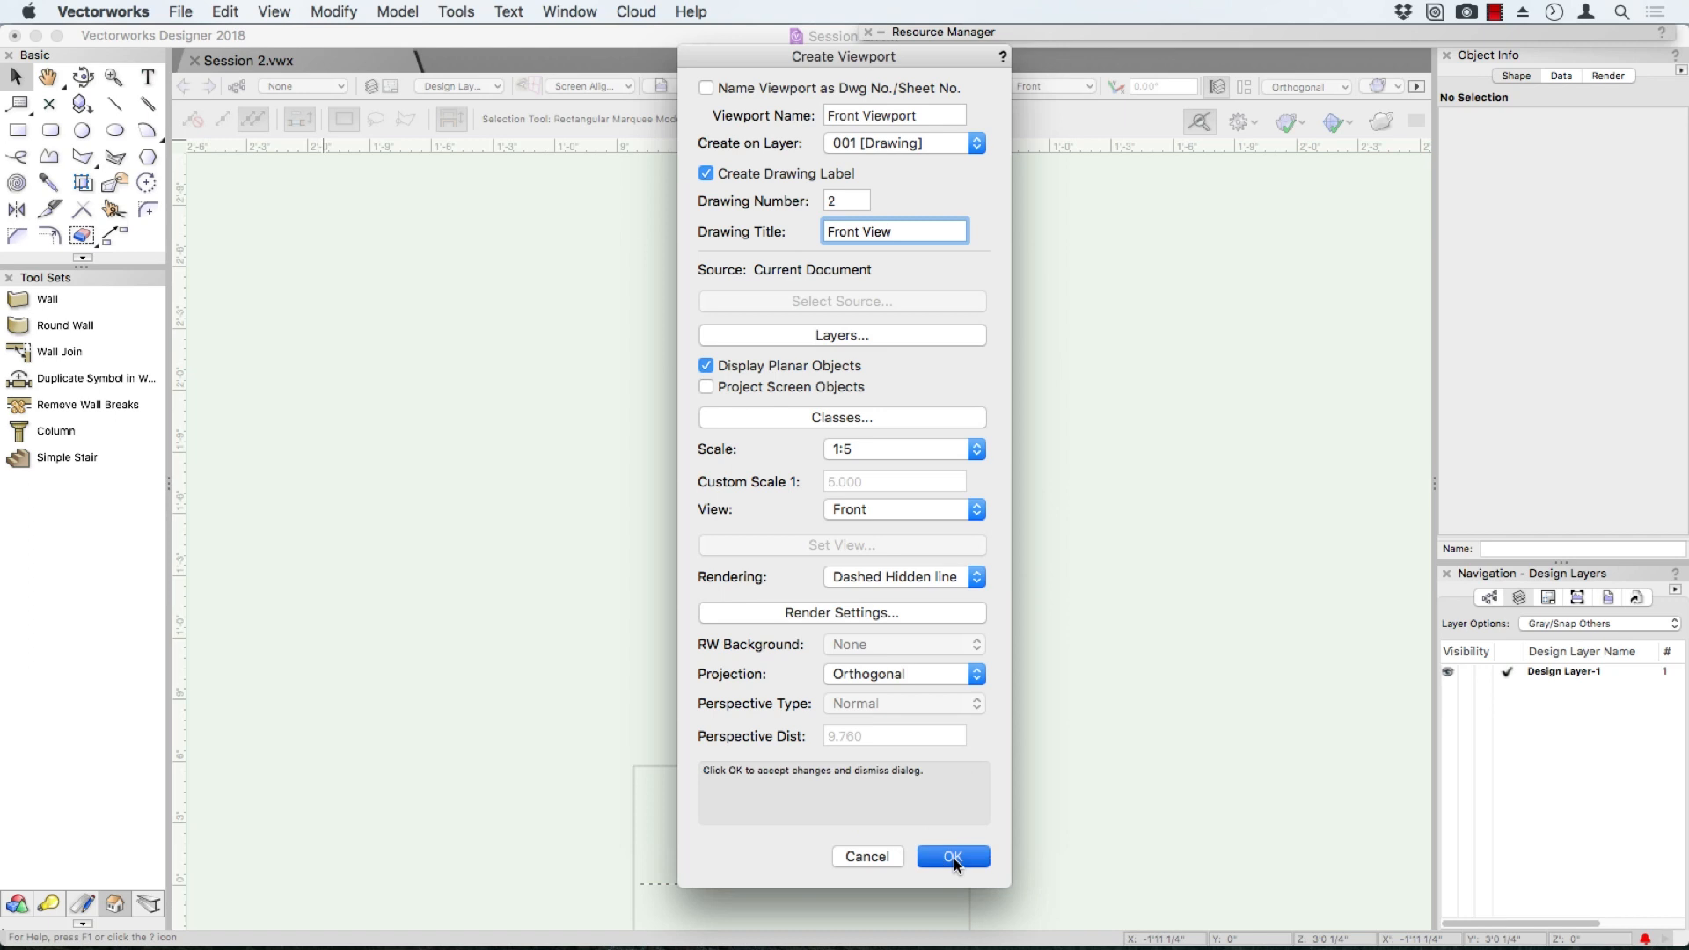
pyautogui.click(952, 856)
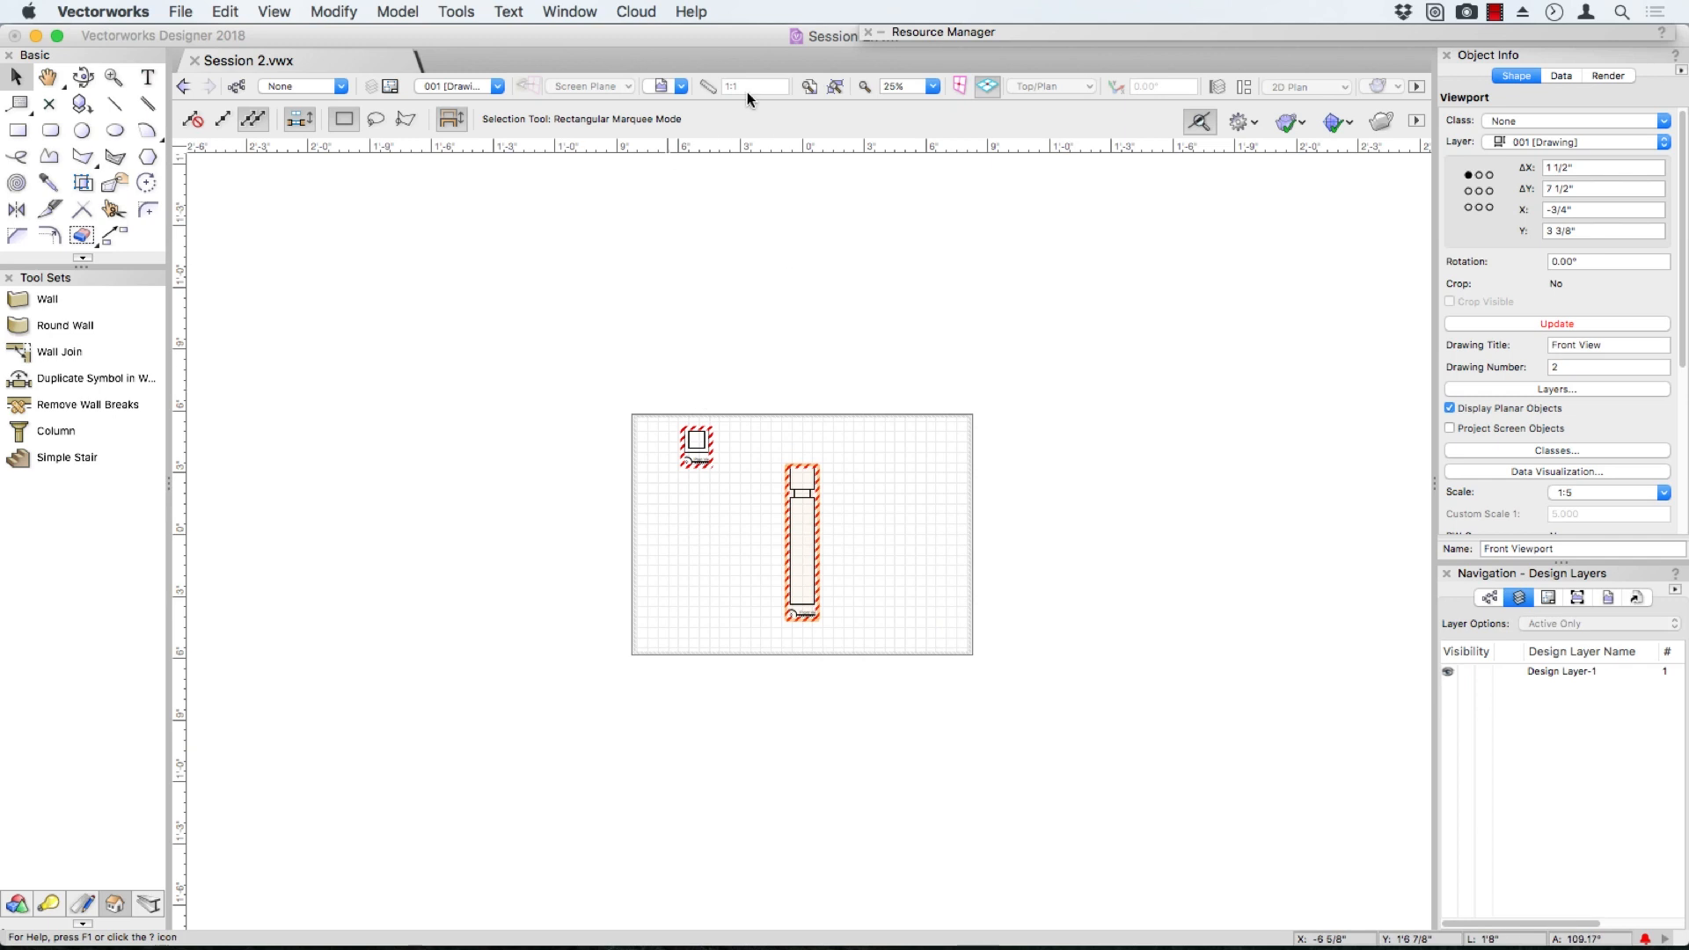
# Move the Front View viewport directly below the Plan View viewport, with its post edges aligned to the plan's, and deselect it
pyautogui.click(810, 87)
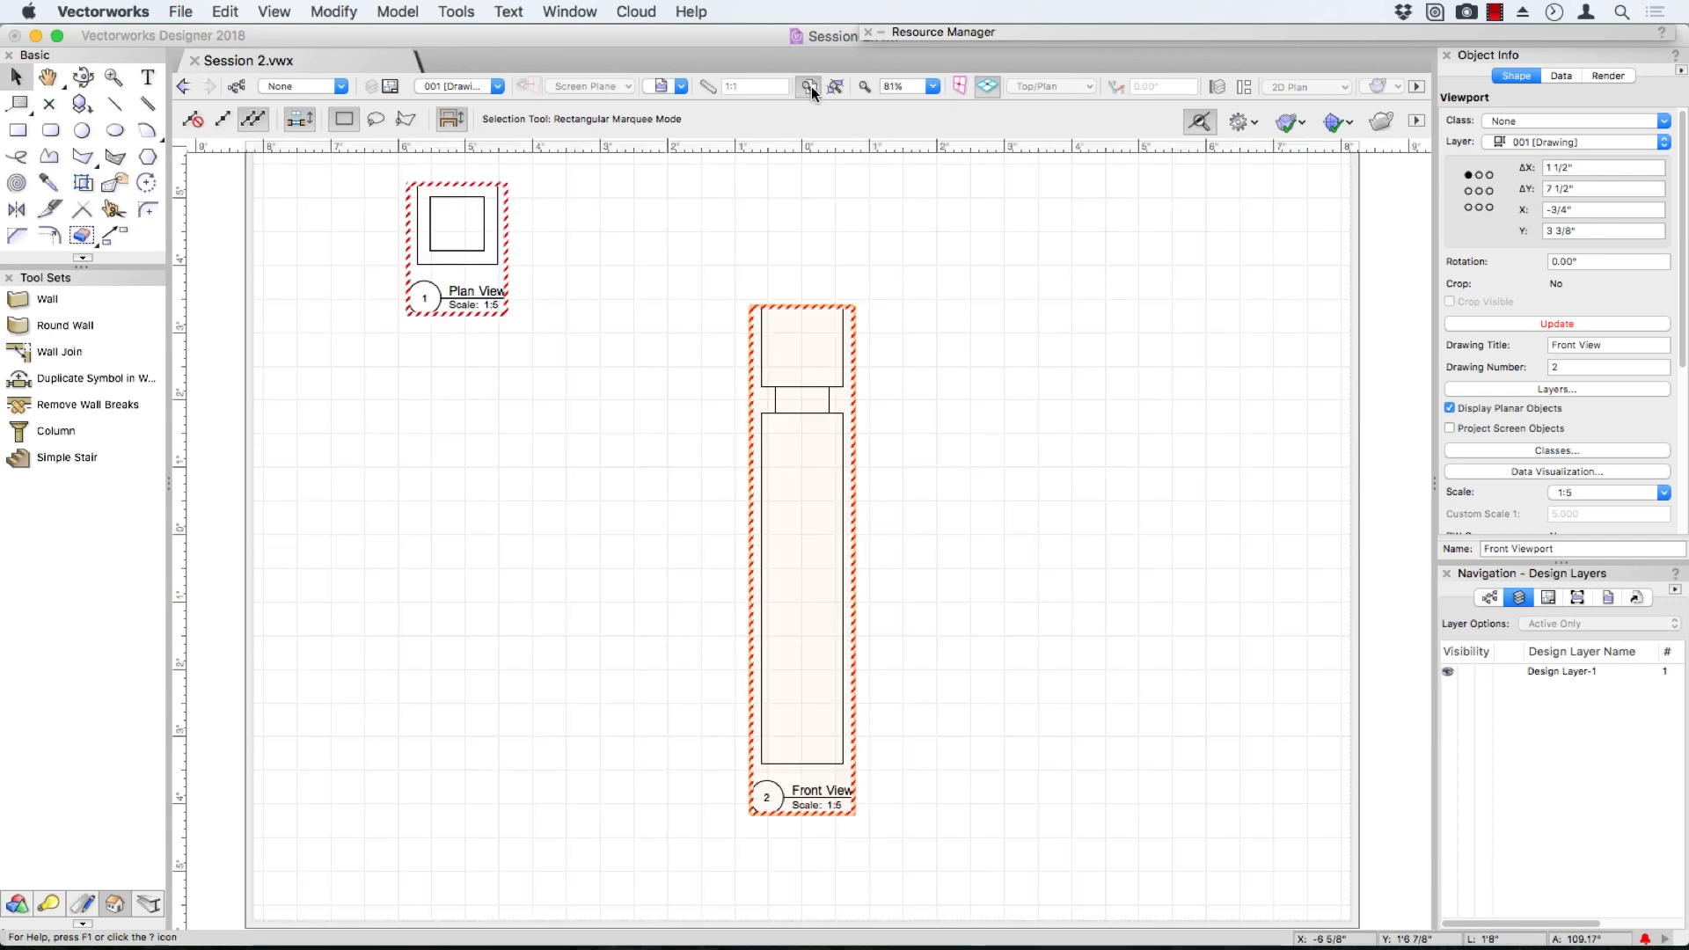
pyautogui.click(790, 295)
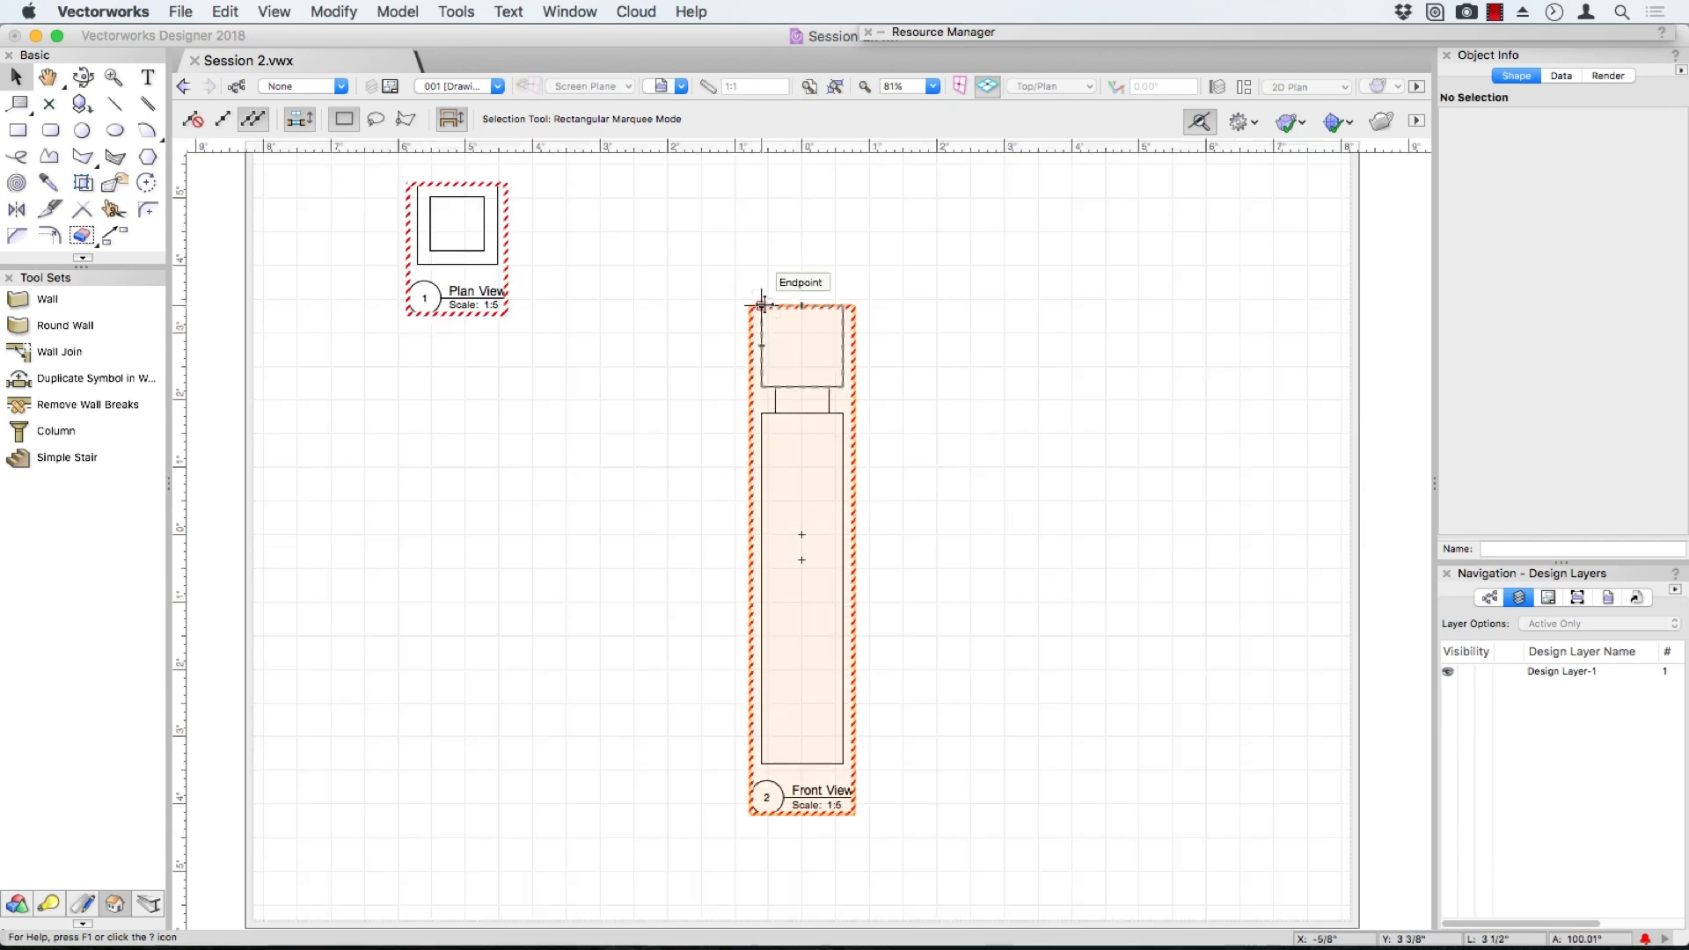
pyautogui.moveTo(762, 304); pyautogui.dragTo(721, 346)
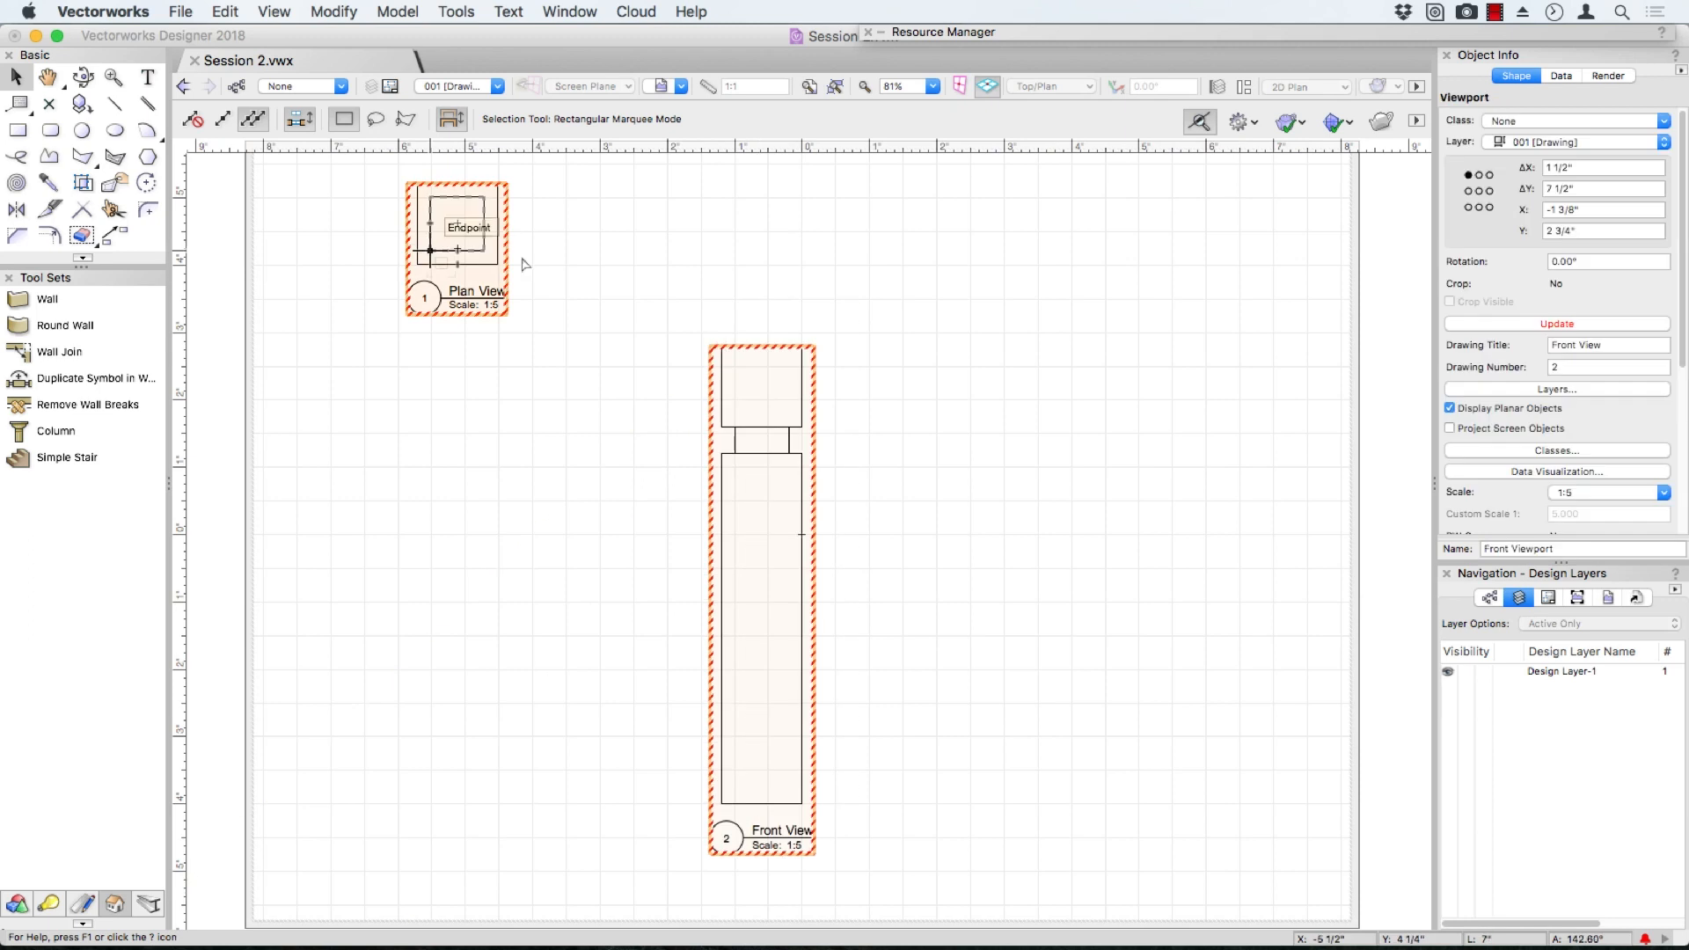
pyautogui.click(711, 291)
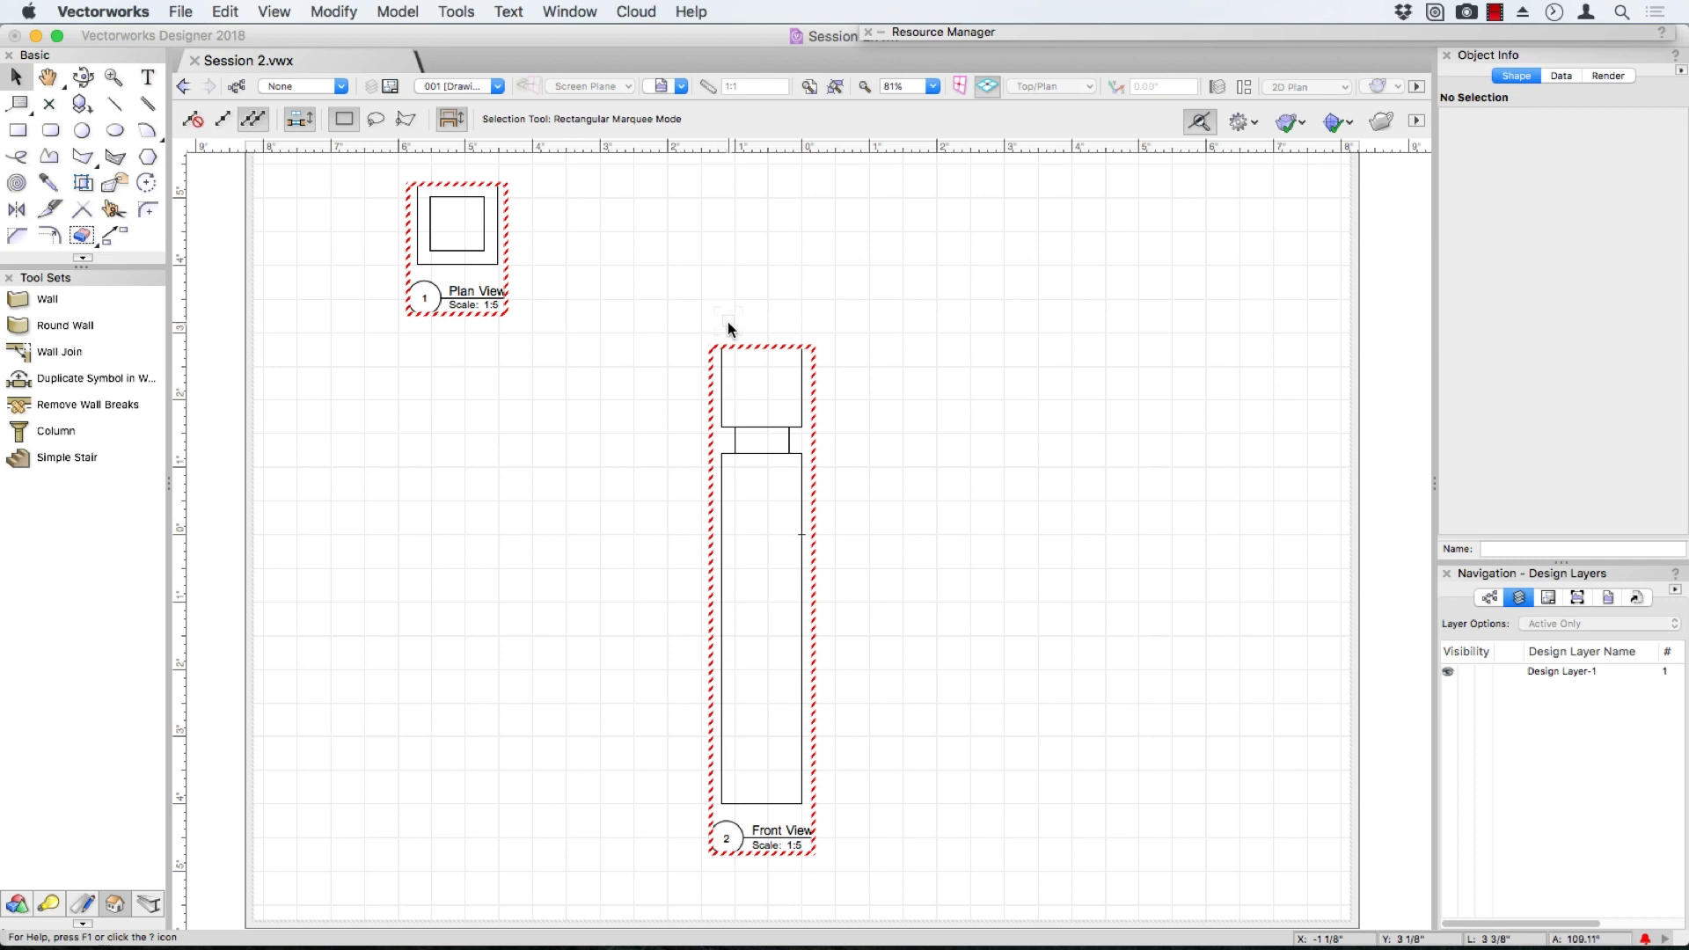
pyautogui.click(720, 345)
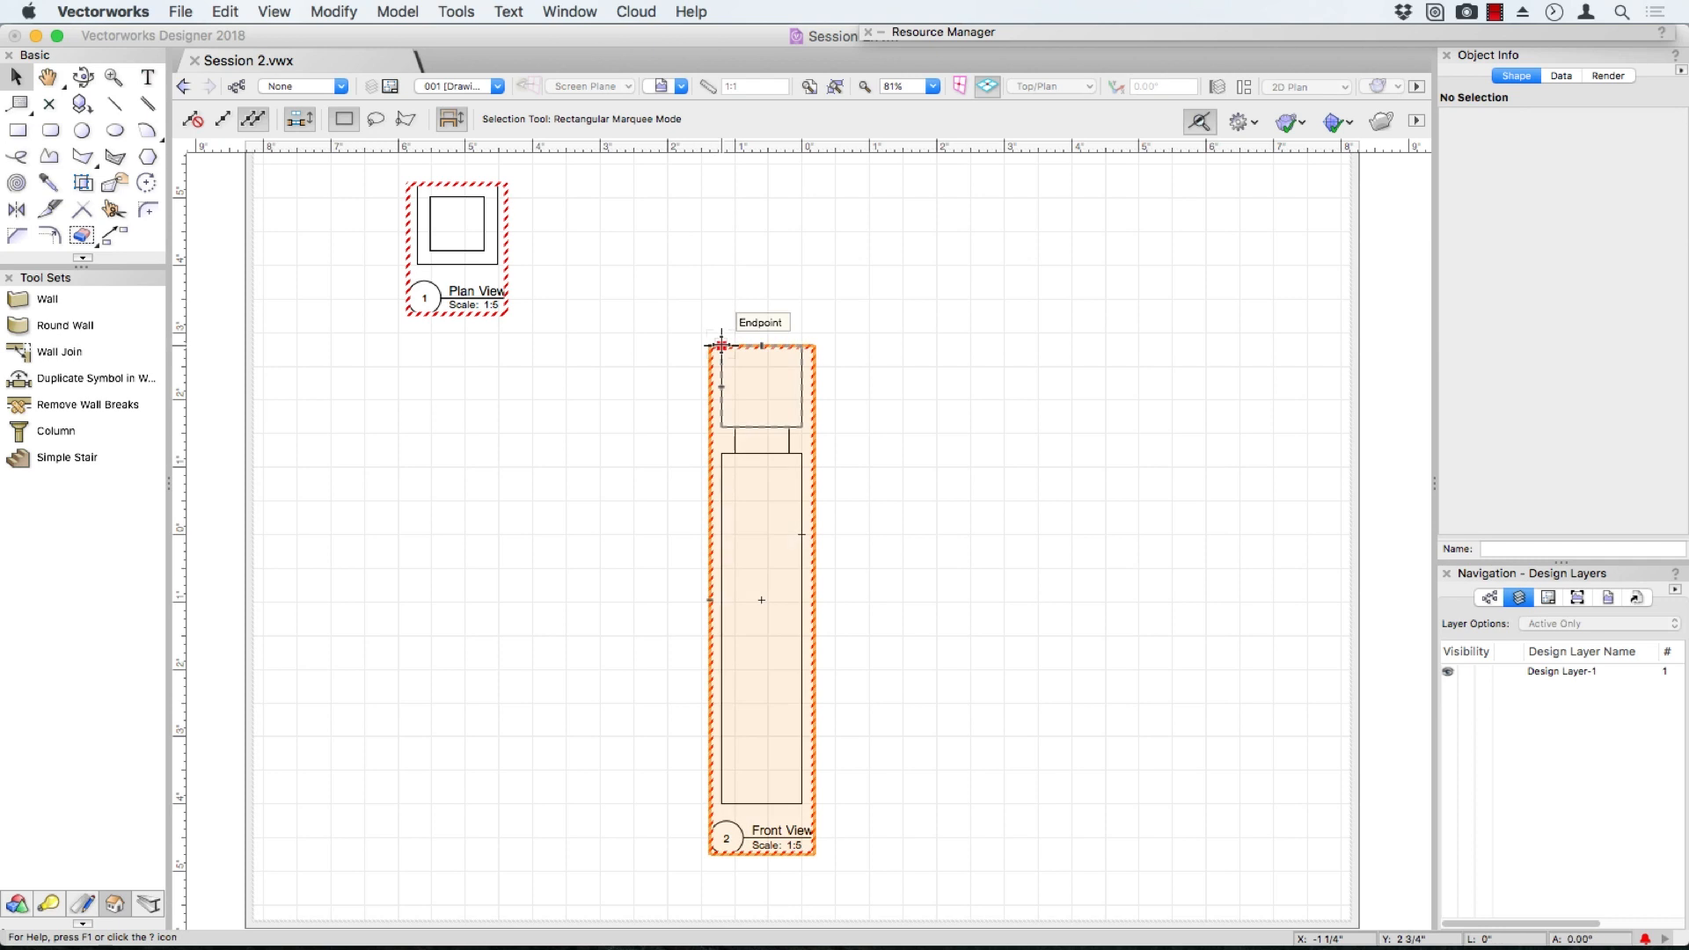
pyautogui.moveTo(720, 345); pyautogui.dragTo(424, 374)
pyautogui.click(627, 381)
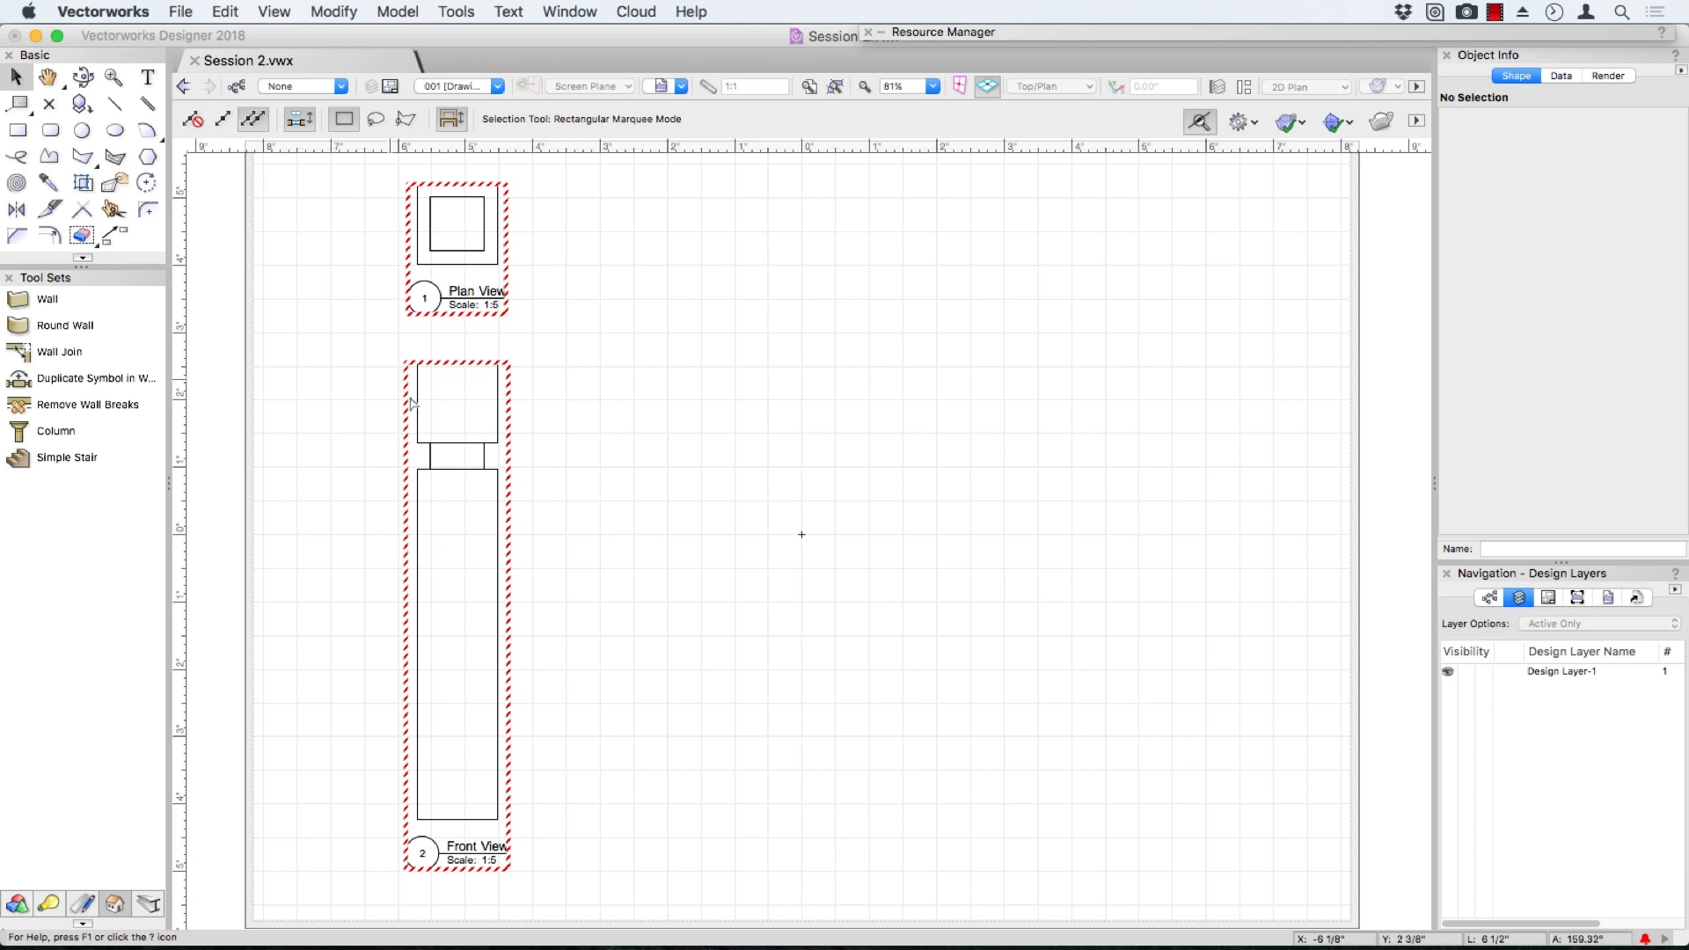
# Duplicate the Front View viewport horizontally, placing the copy about 4 1/2" to its right
pyautogui.moveTo(417, 443); pyautogui.dragTo(684, 443)
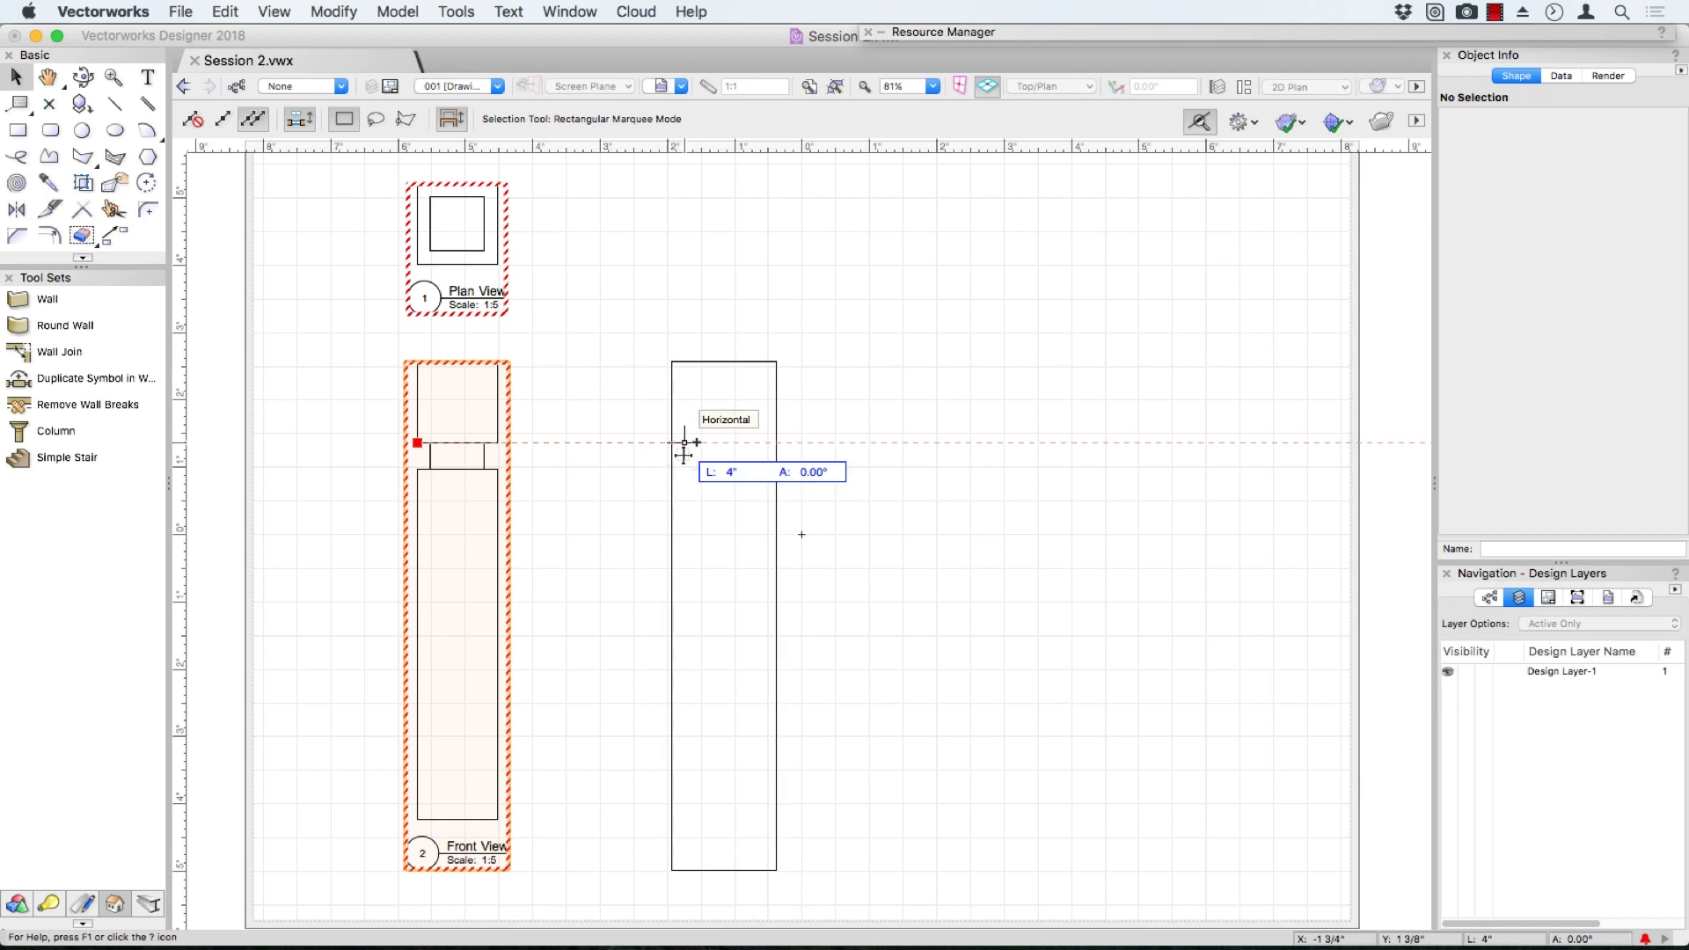
pyautogui.moveTo(684, 443); pyautogui.dragTo(720, 443)
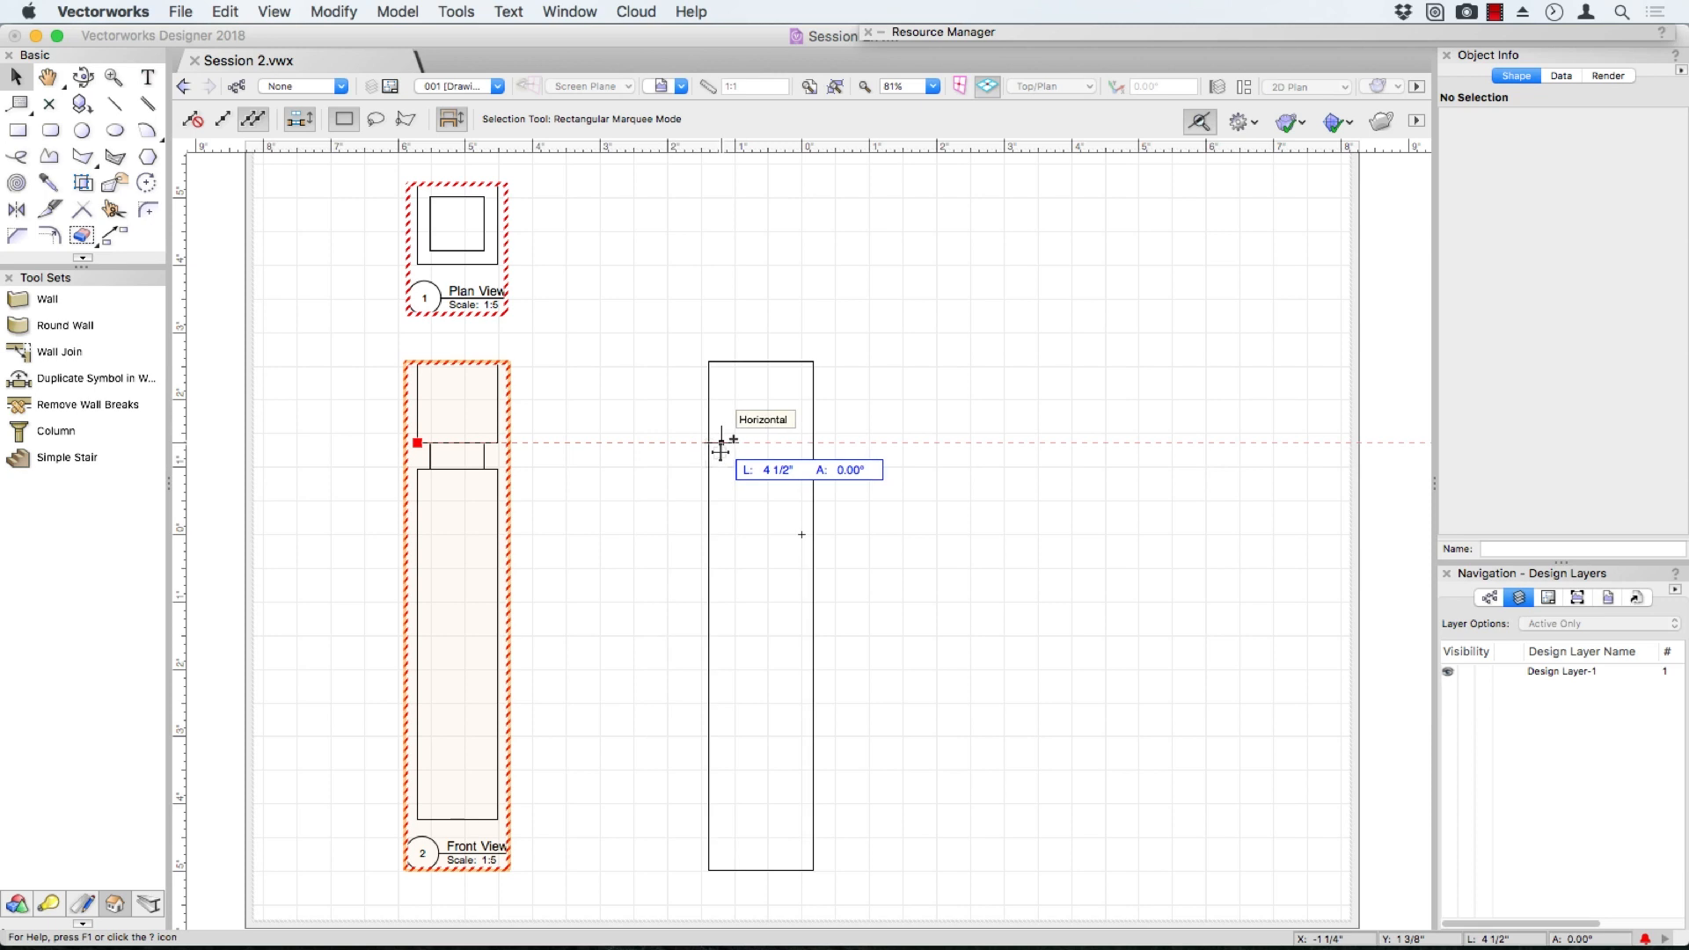
pyautogui.moveTo(720, 443); pyautogui.dragTo(711, 444)
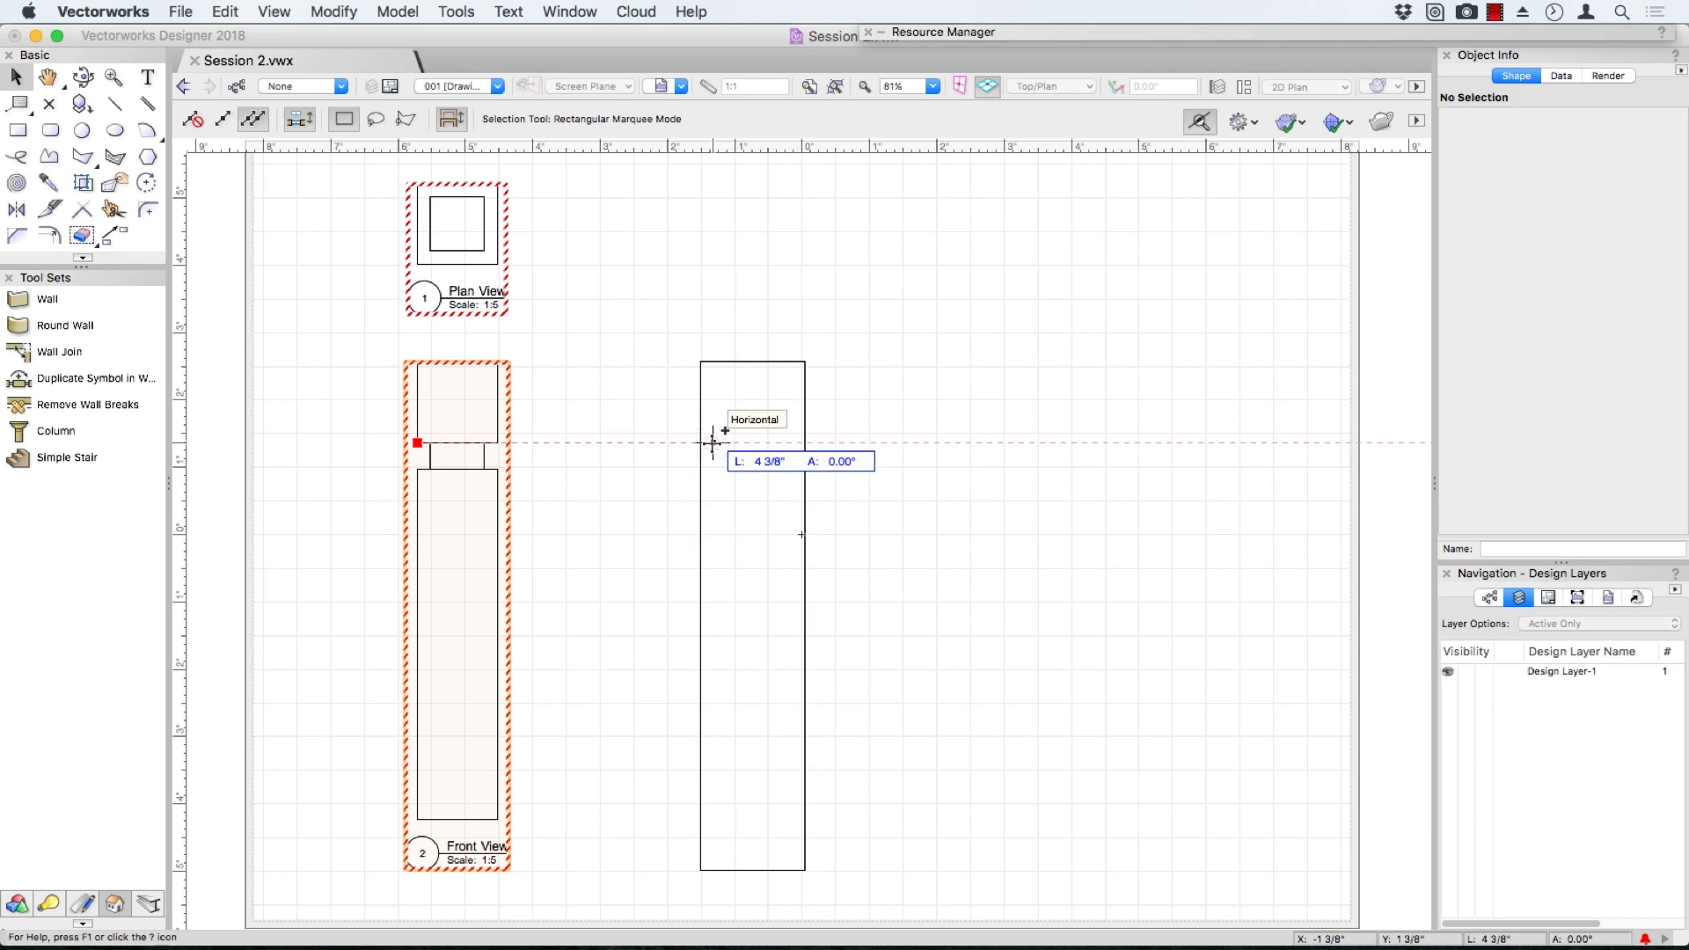
pyautogui.moveTo(711, 442); pyautogui.dragTo(713, 443)
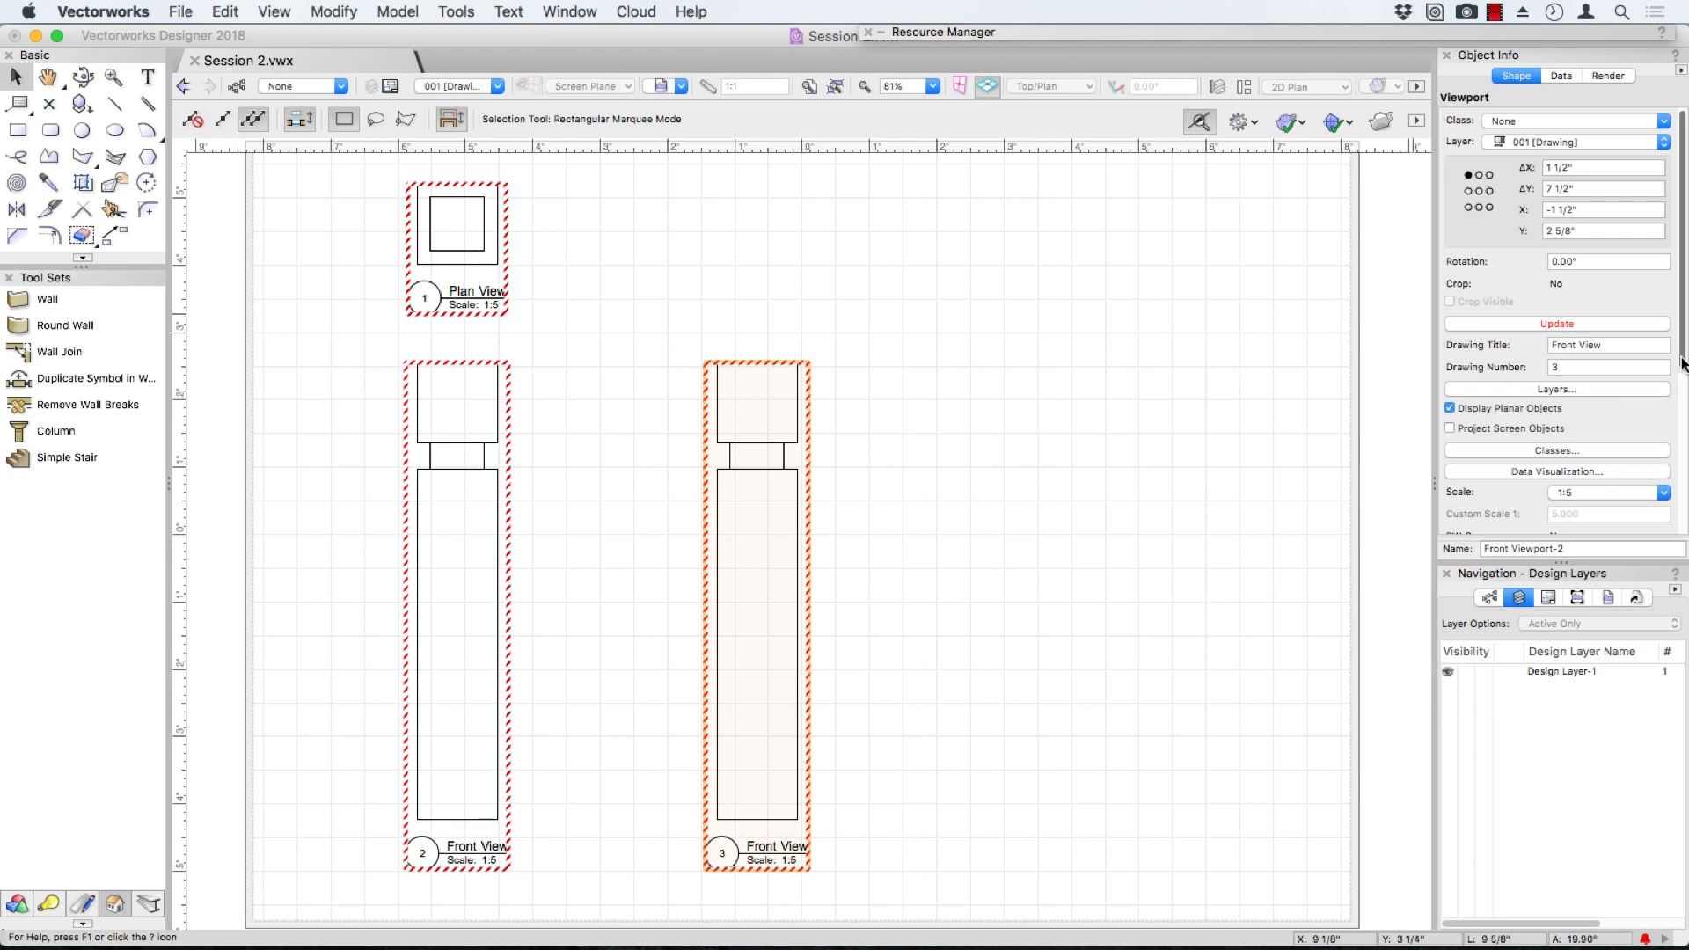
# Set the duplicated viewport's view to Right and its drawing title to Right View
pyautogui.scroll(-3, 1623, 445)
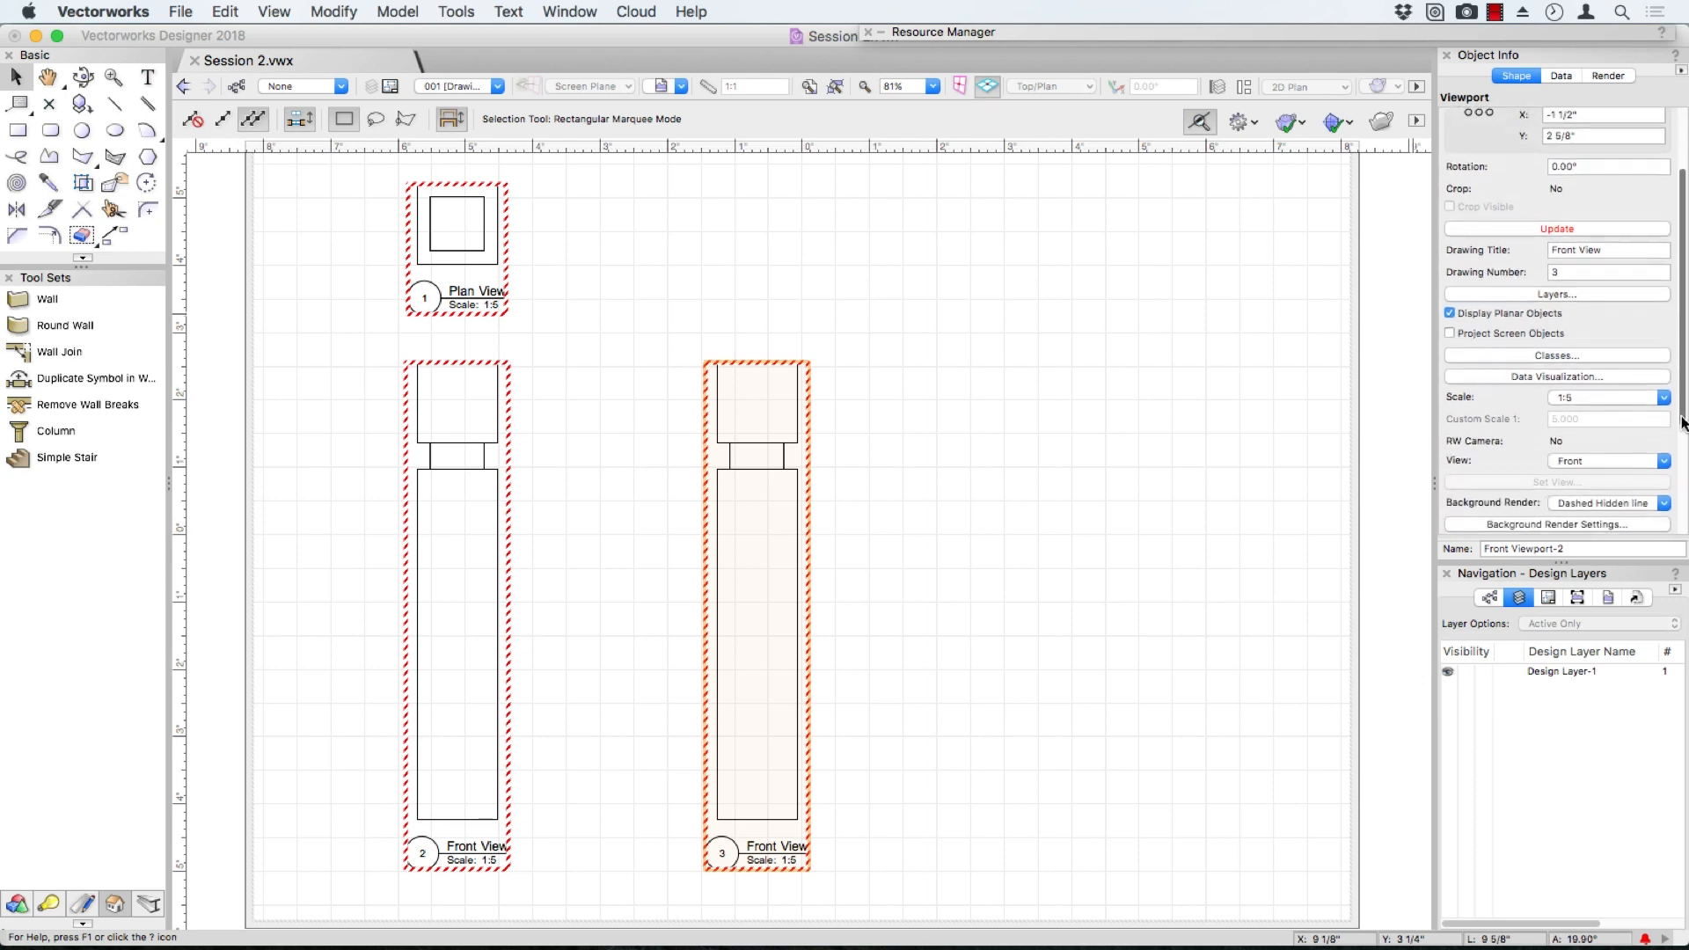
pyautogui.click(1613, 453)
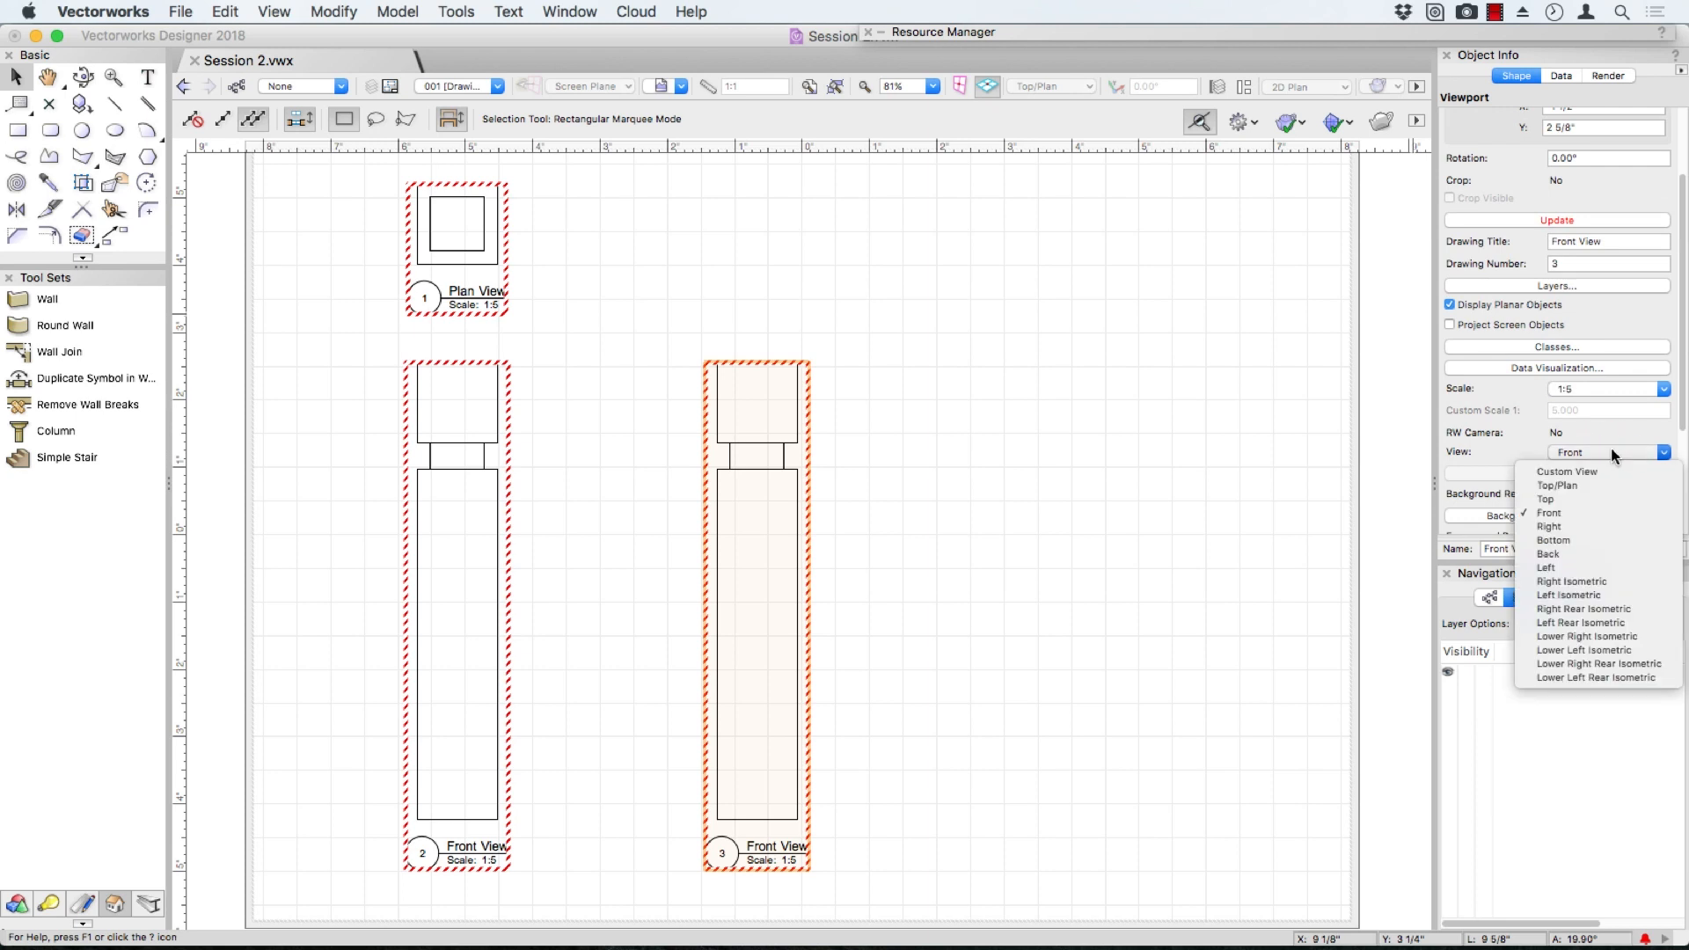
pyautogui.click(1562, 526)
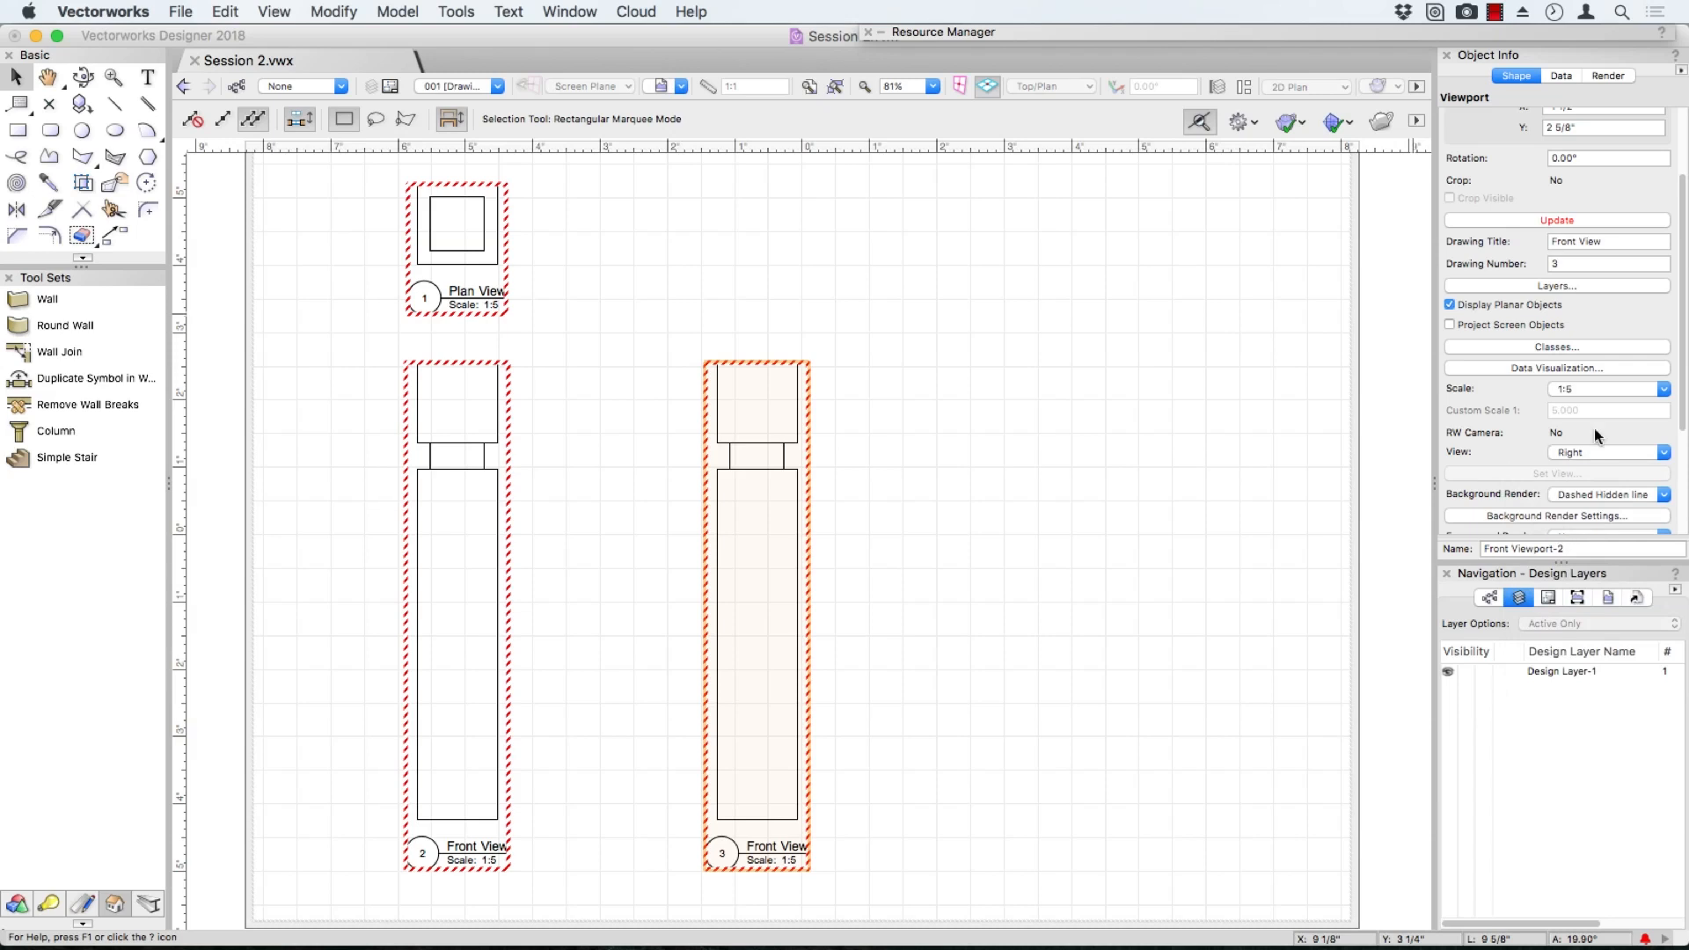
pyautogui.doubleClick(1568, 241)
pyautogui.write('Righ')
# Select the Front View and Plan View viewports together with the Right View one, update all three, and deselect them
pyautogui.keyDown('shift'); pyautogui.click(437, 362); pyautogui.keyUp('shift')
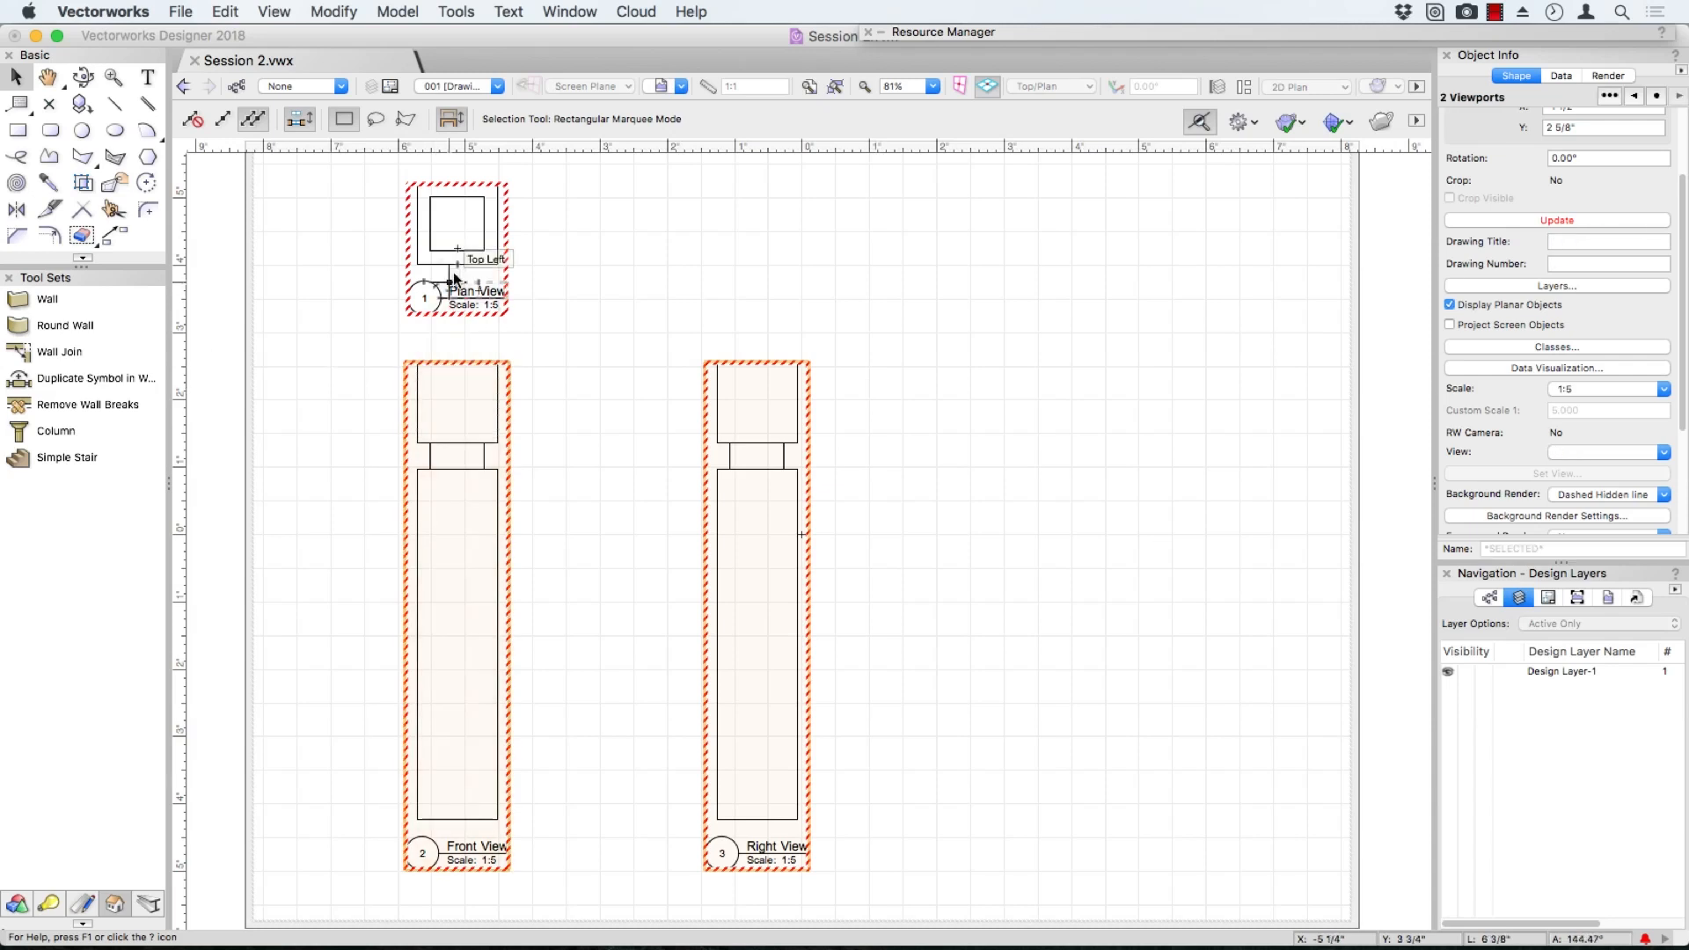
pyautogui.keyDown('shift'); pyautogui.click(458, 263); pyautogui.keyUp('shift')
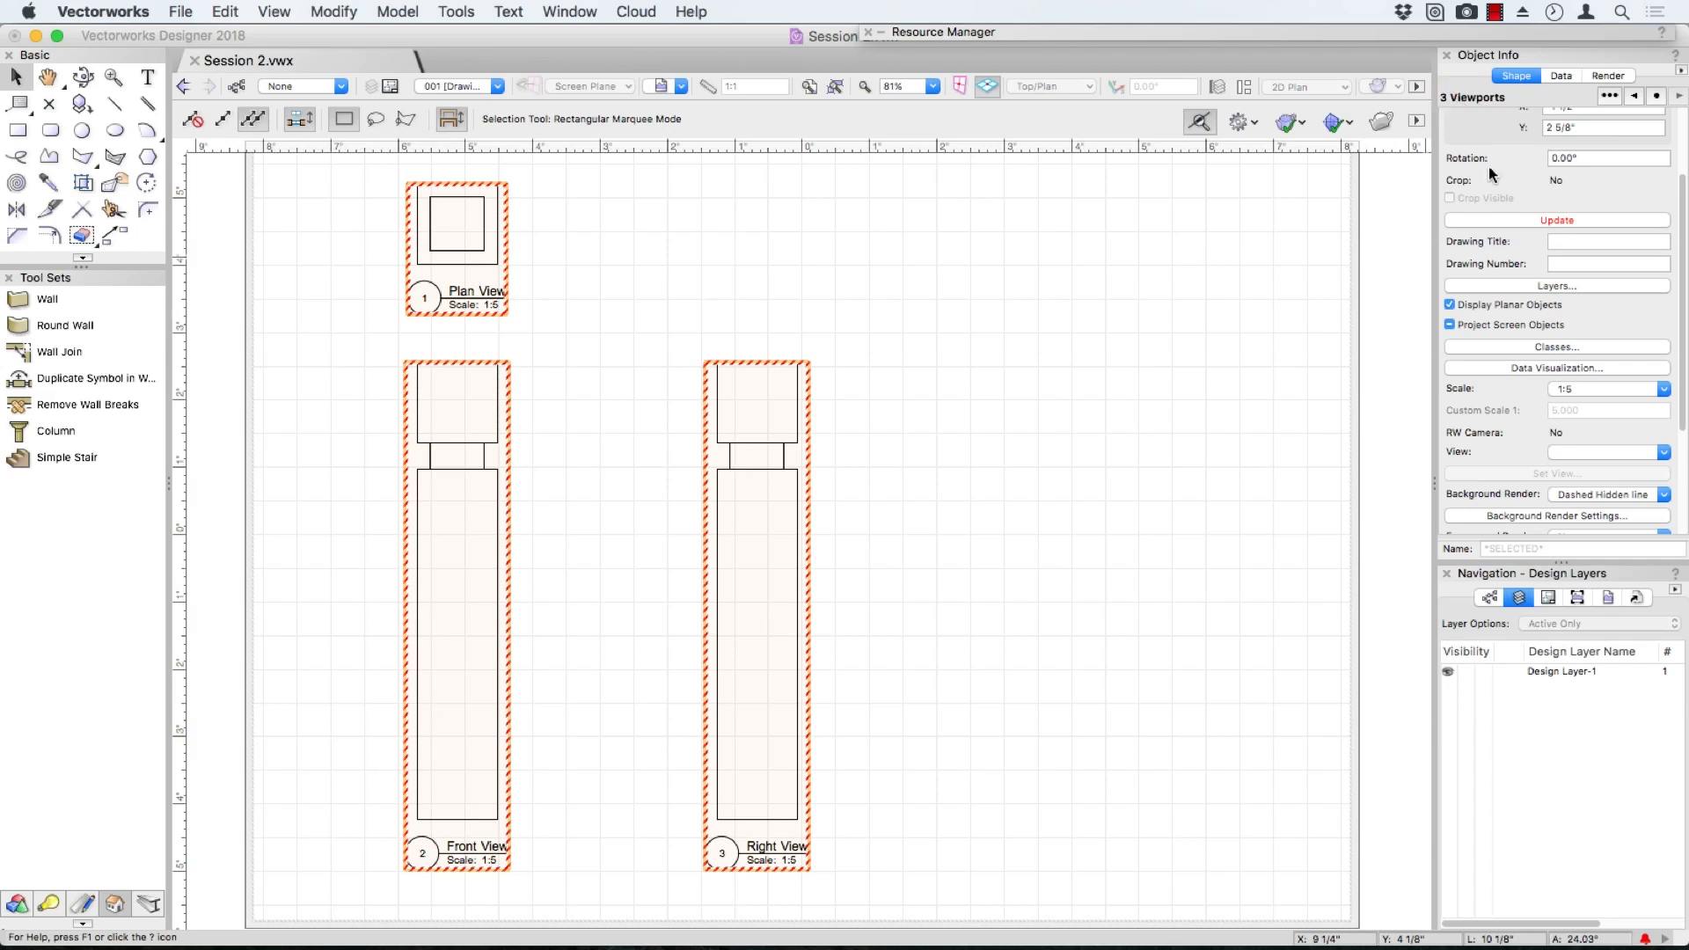
pyautogui.click(1493, 221)
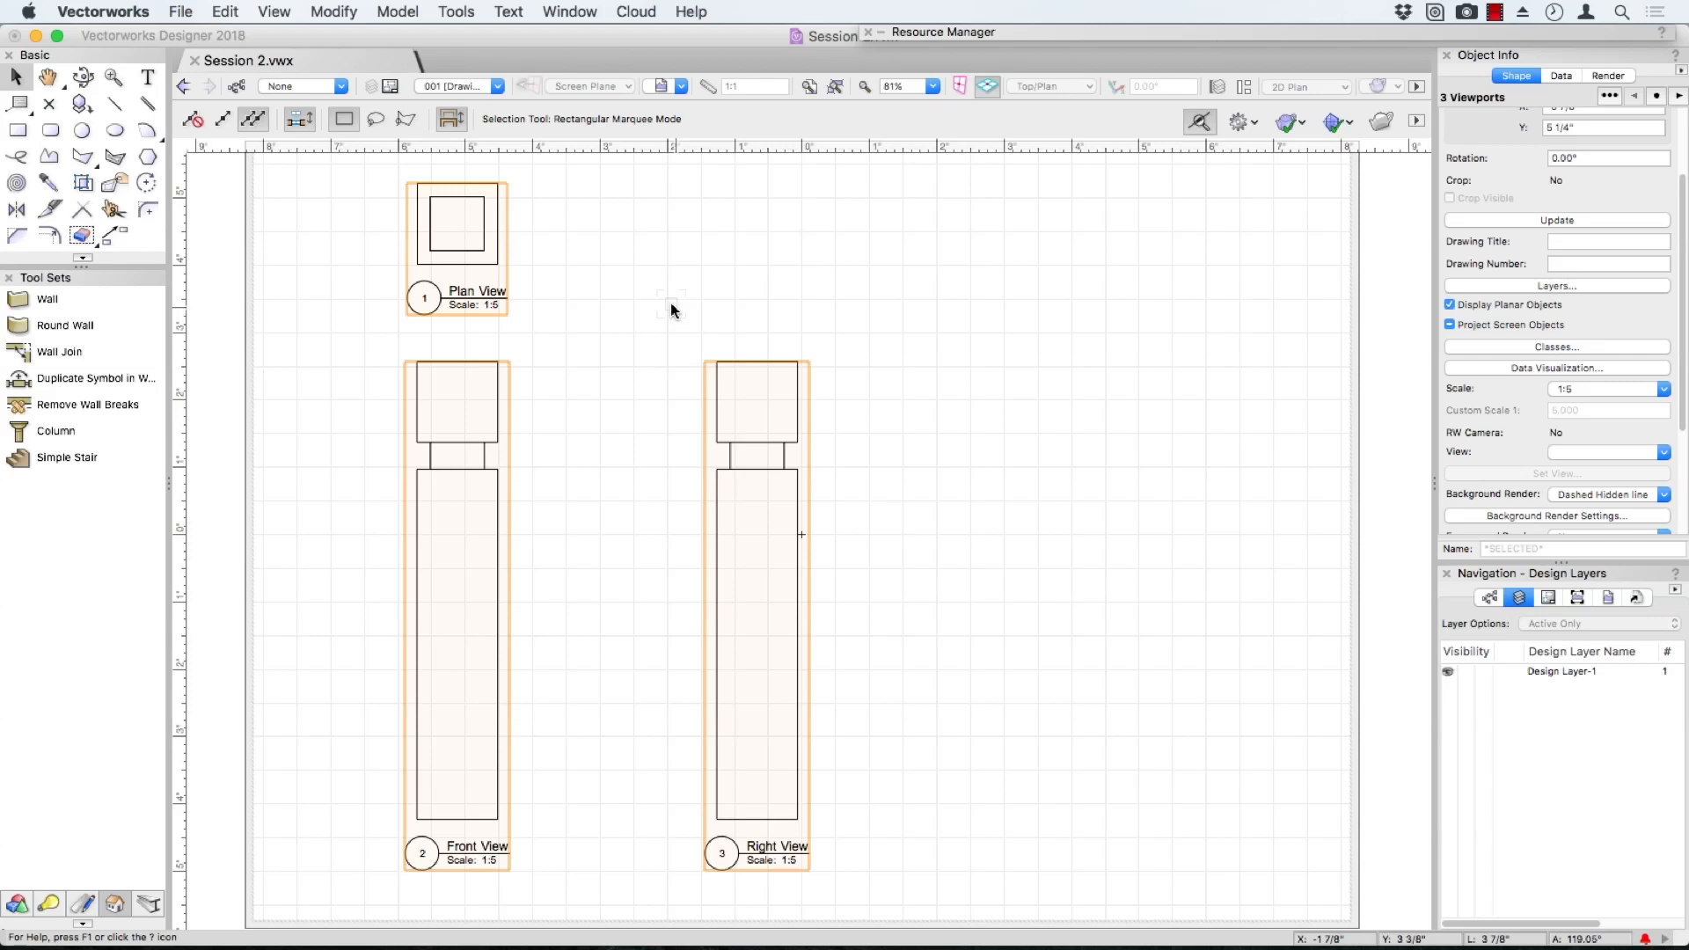
pyautogui.doubleClick(17, 81)
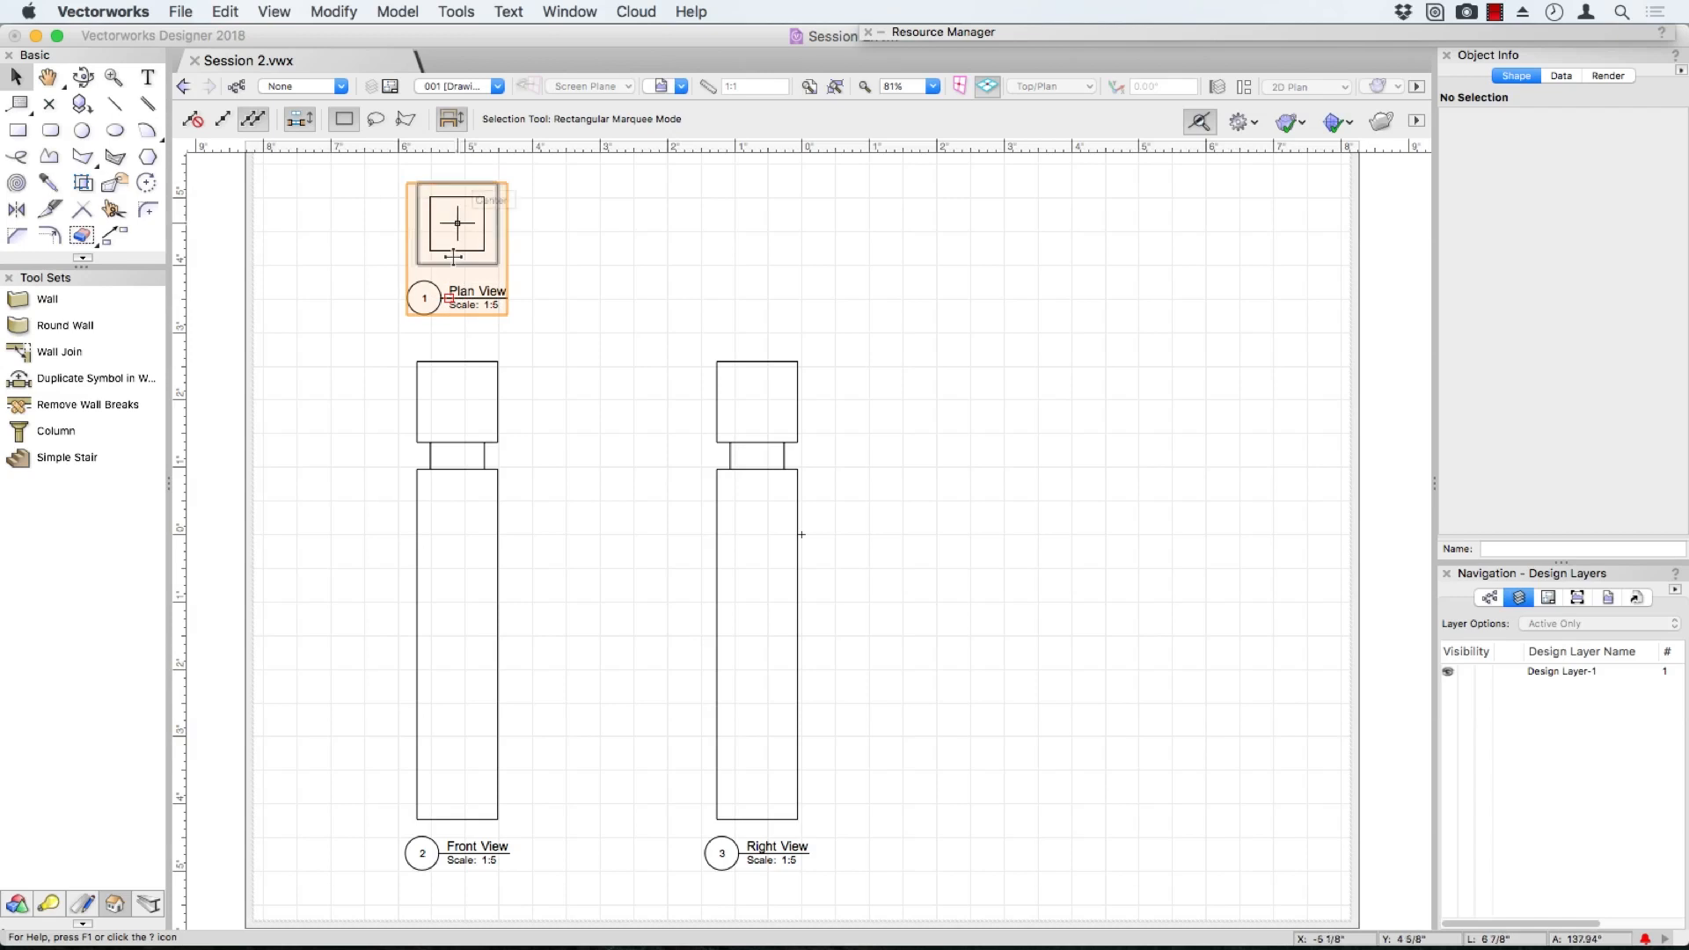
pyautogui.rightClick(461, 291)
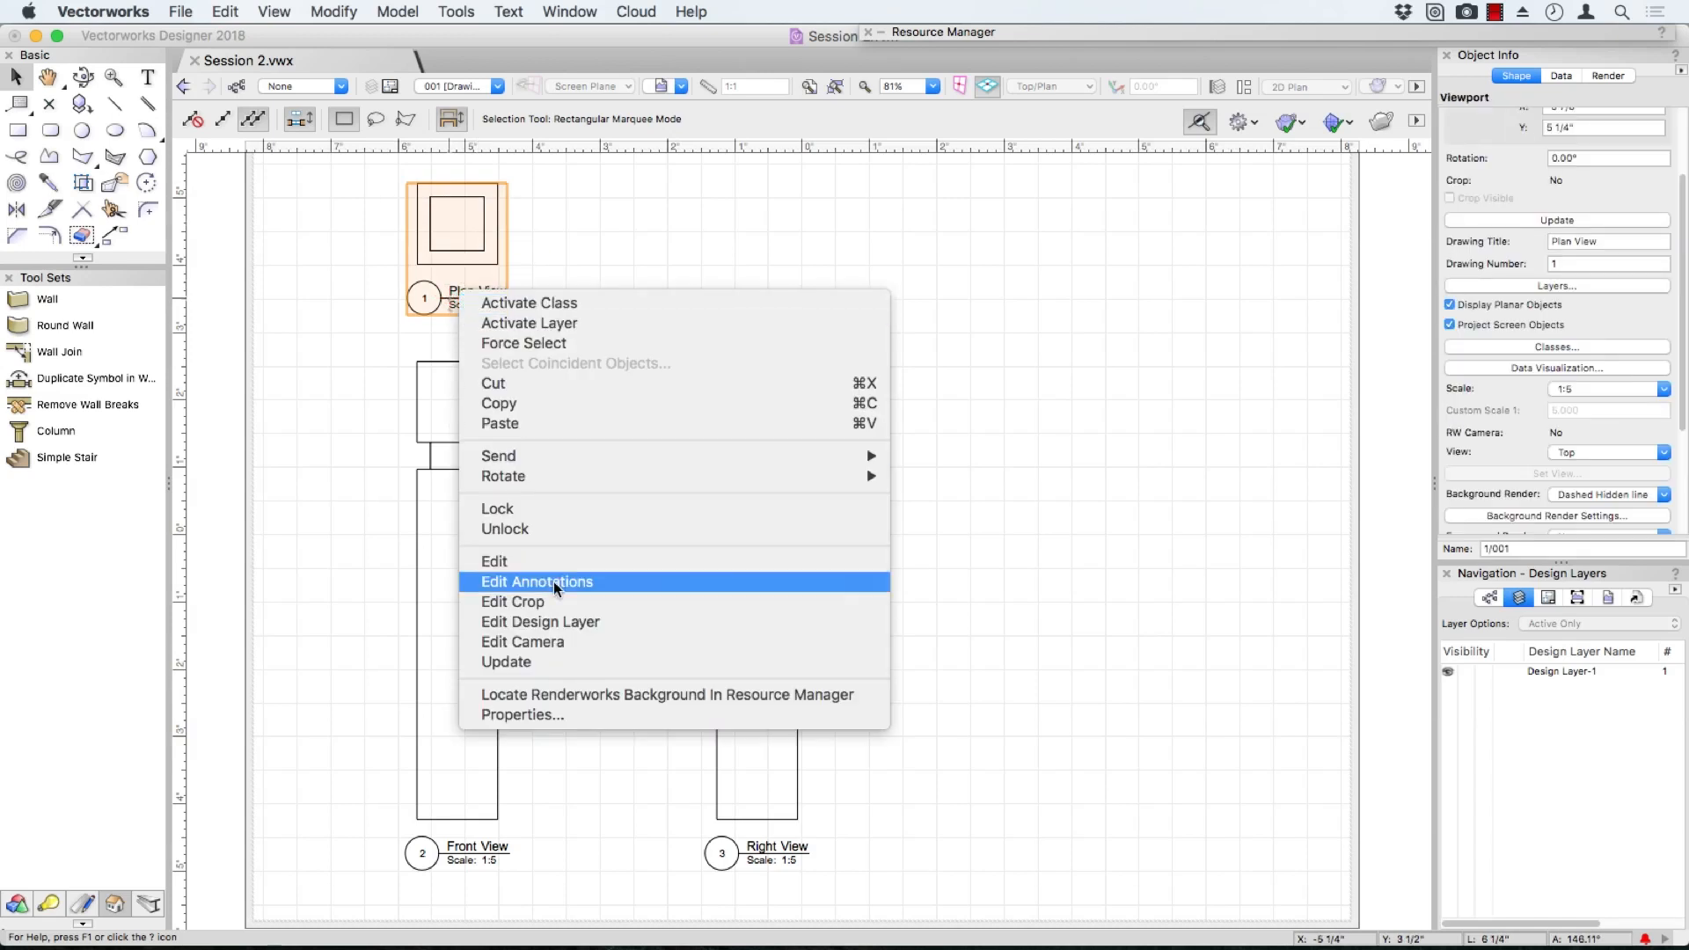
pyautogui.click(603, 180)
pyautogui.click(605, 199)
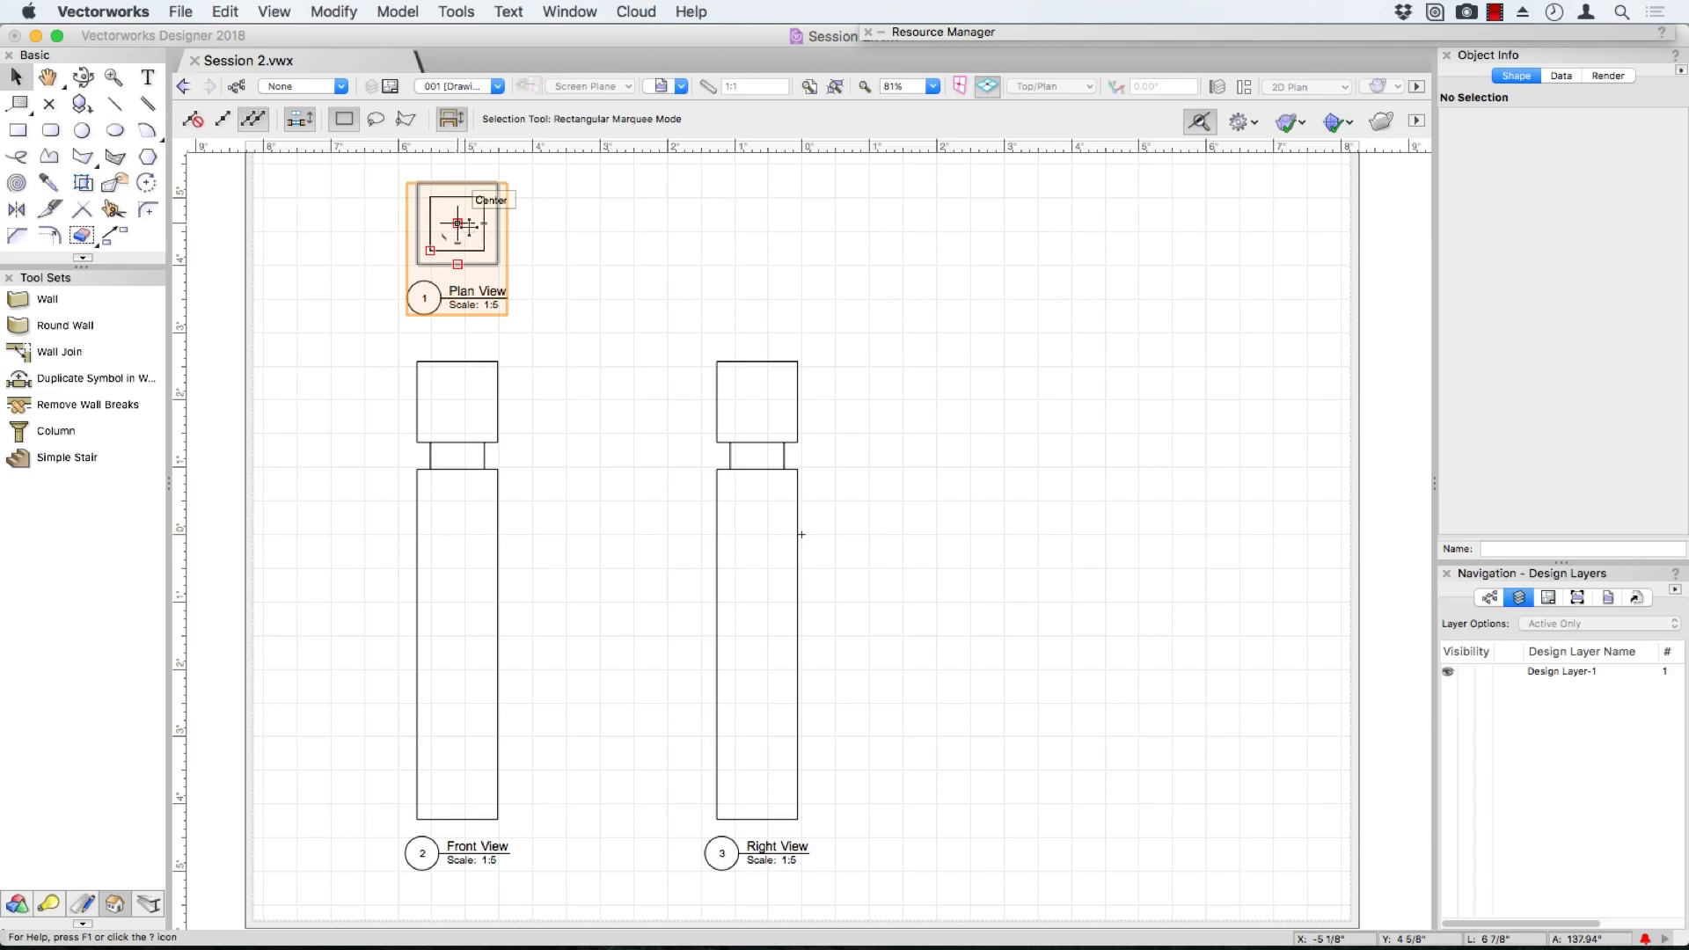
# Open the Plan View viewport's annotations for editing and move its drawing label 2" straight down
pyautogui.rightClick(456, 288)
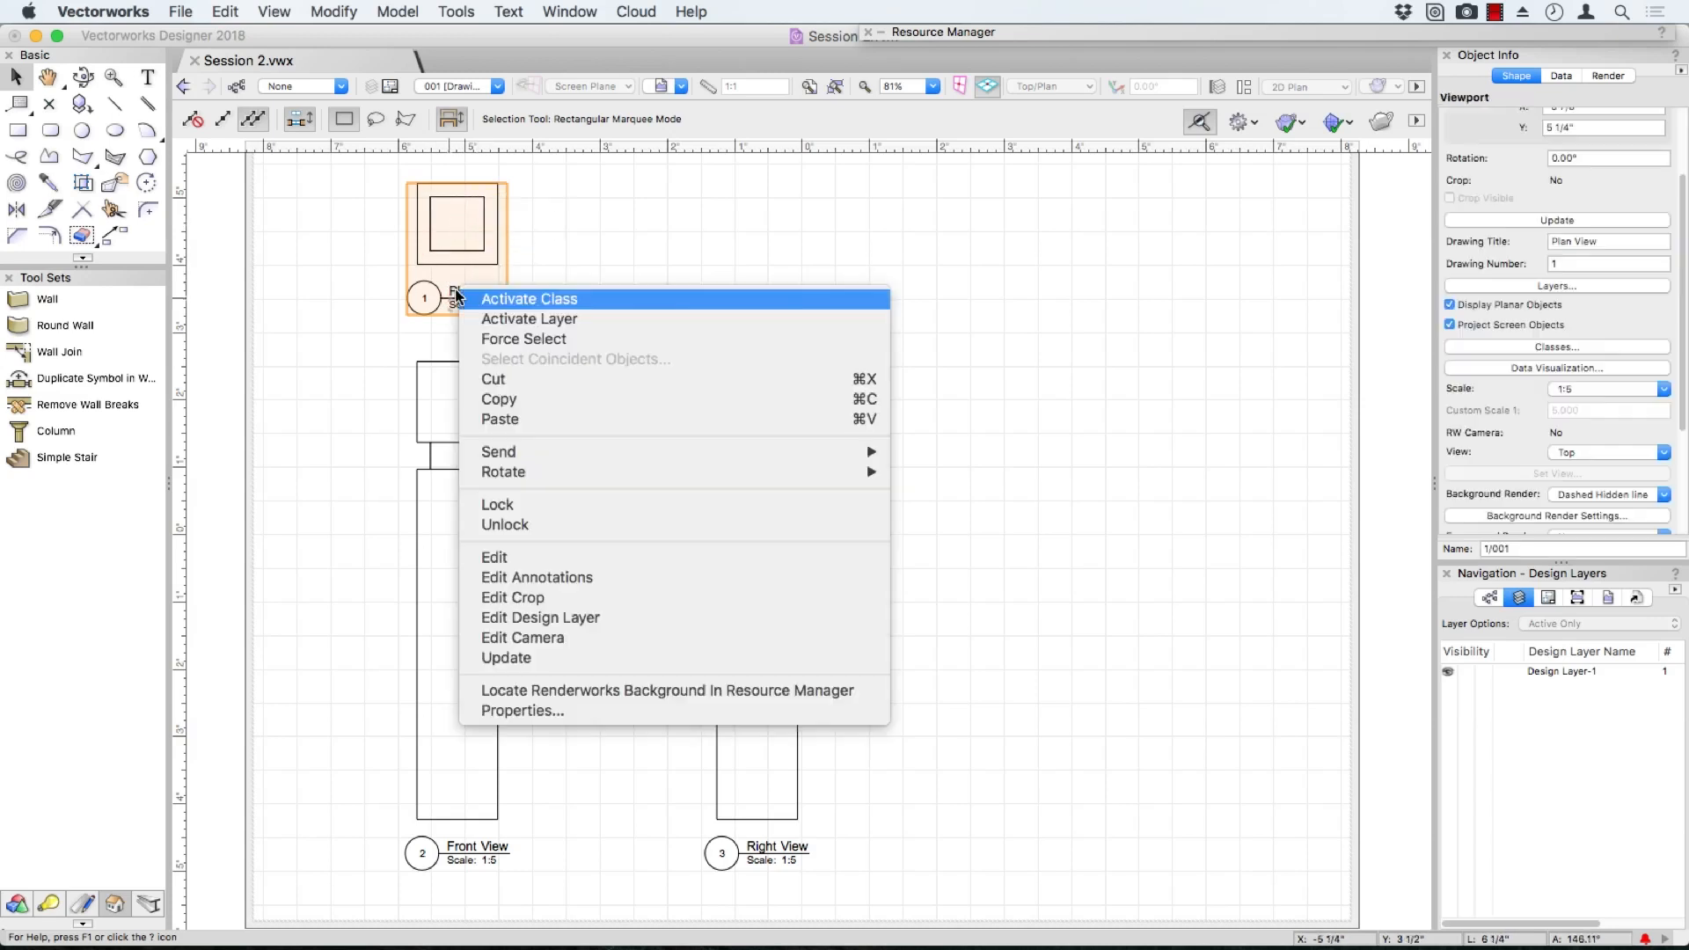
pyautogui.click(537, 577)
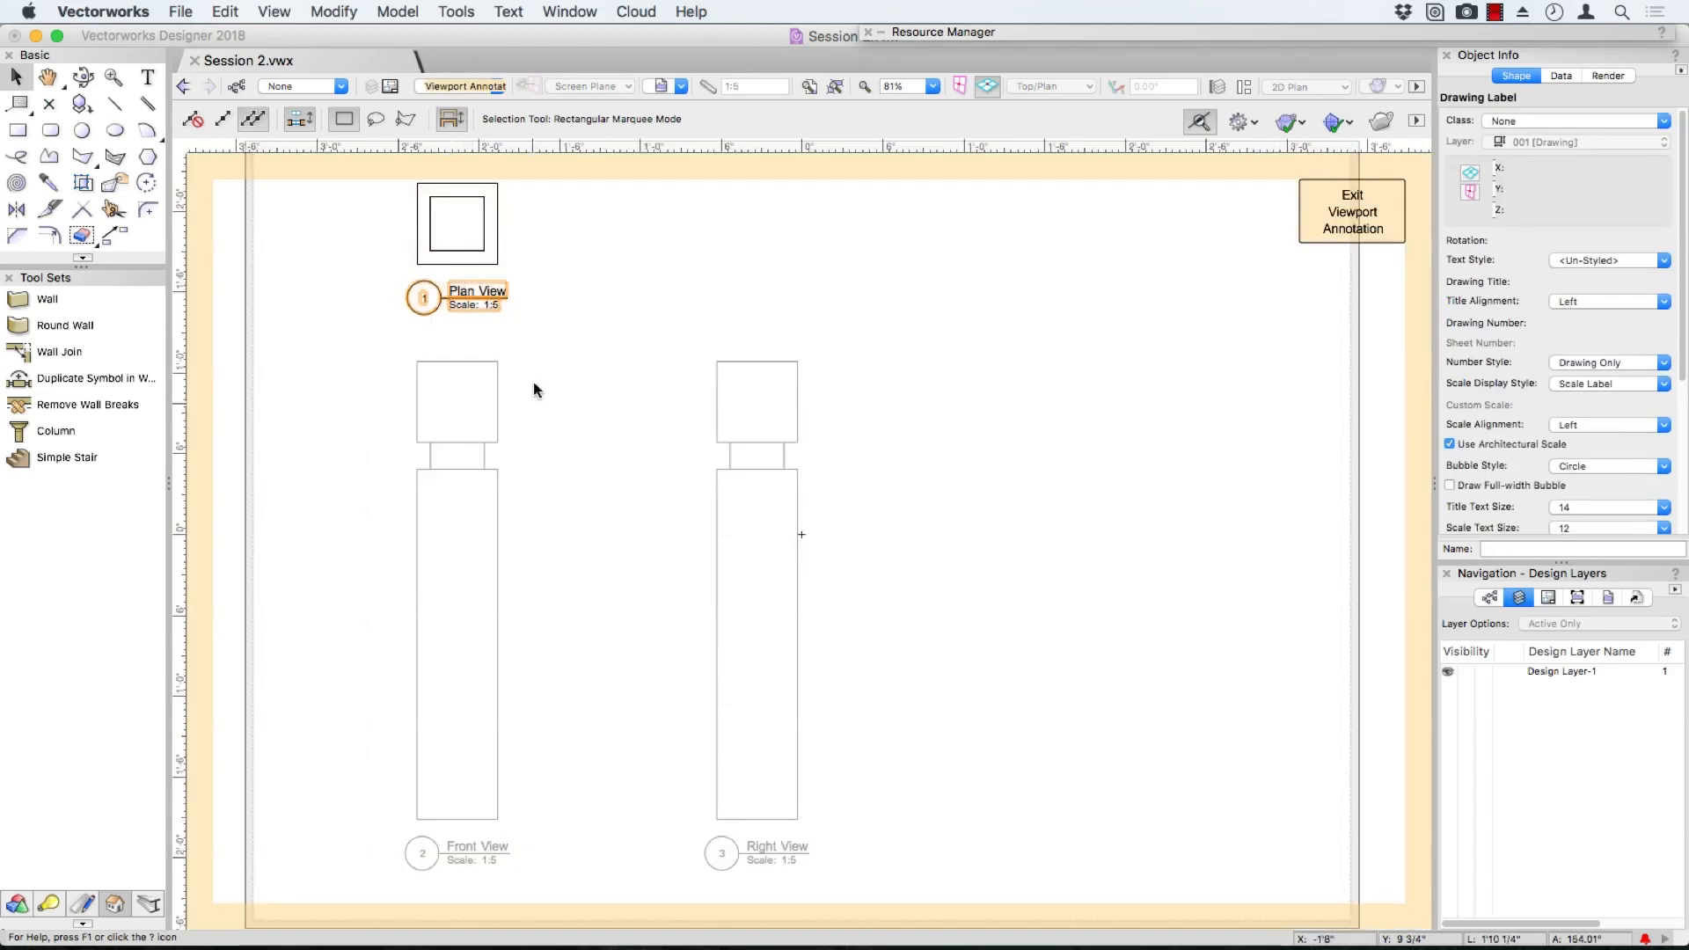
pyautogui.click(600, 269)
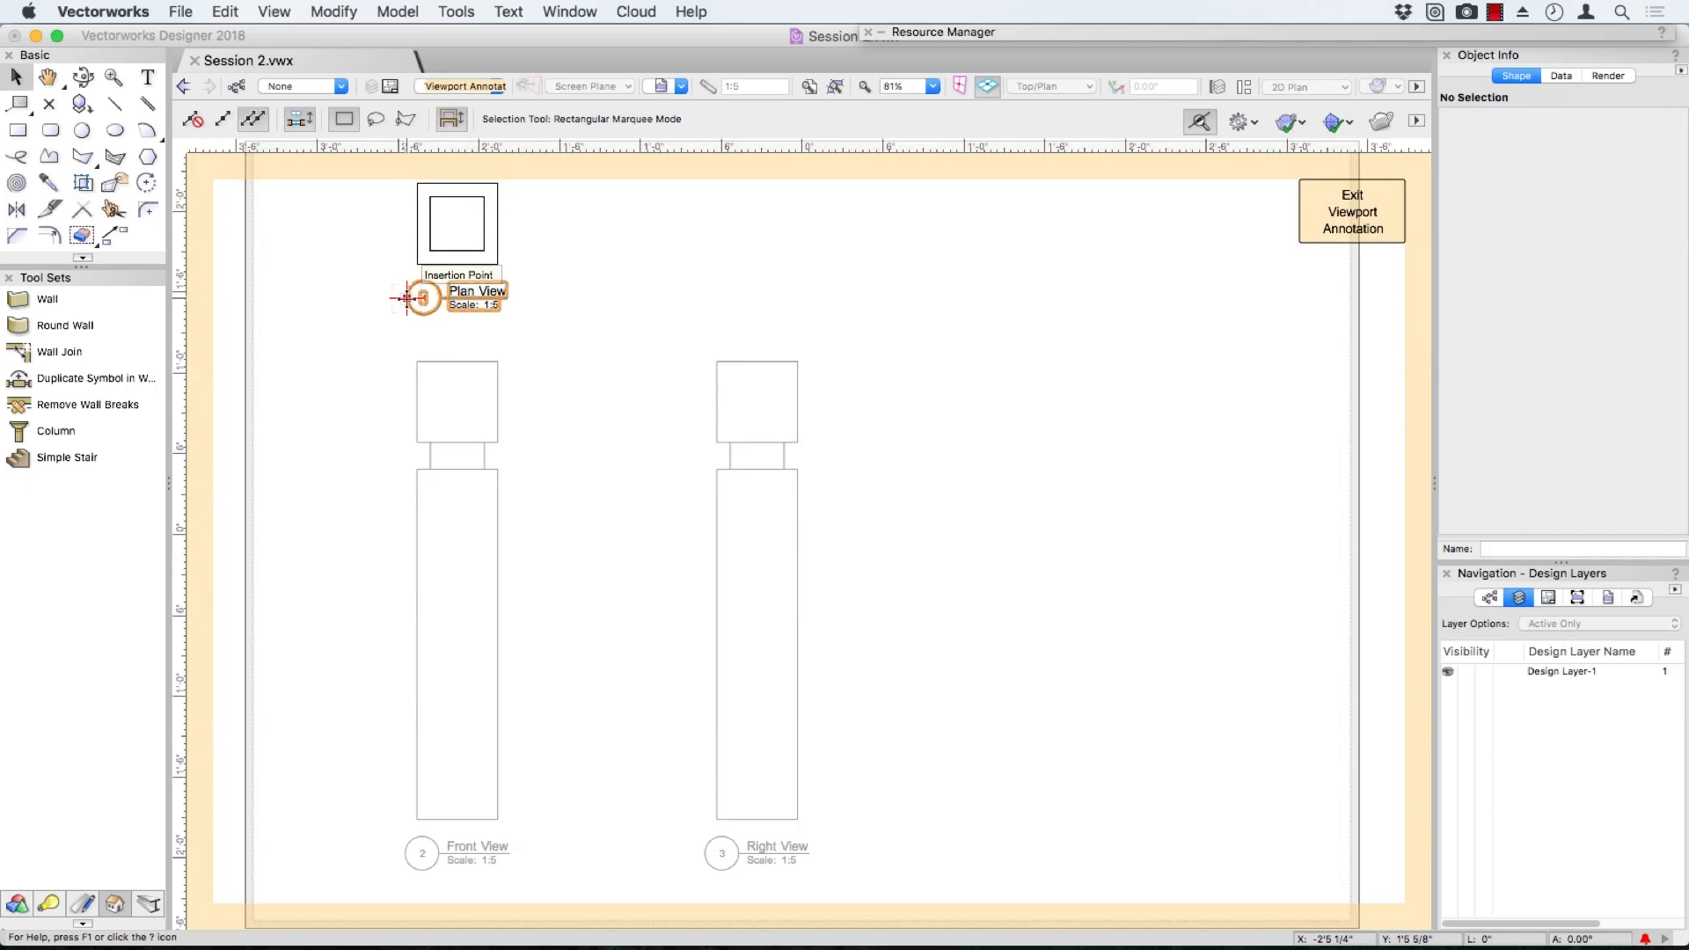
pyautogui.moveTo(406, 299); pyautogui.dragTo(406, 325)
# Add a single horizontal dimension across the outer square's width in the Plan View annotations, offset about 1 1/8" above it
pyautogui.press('space')
pyautogui.moveTo(547, 251); pyautogui.dragTo(587, 319)
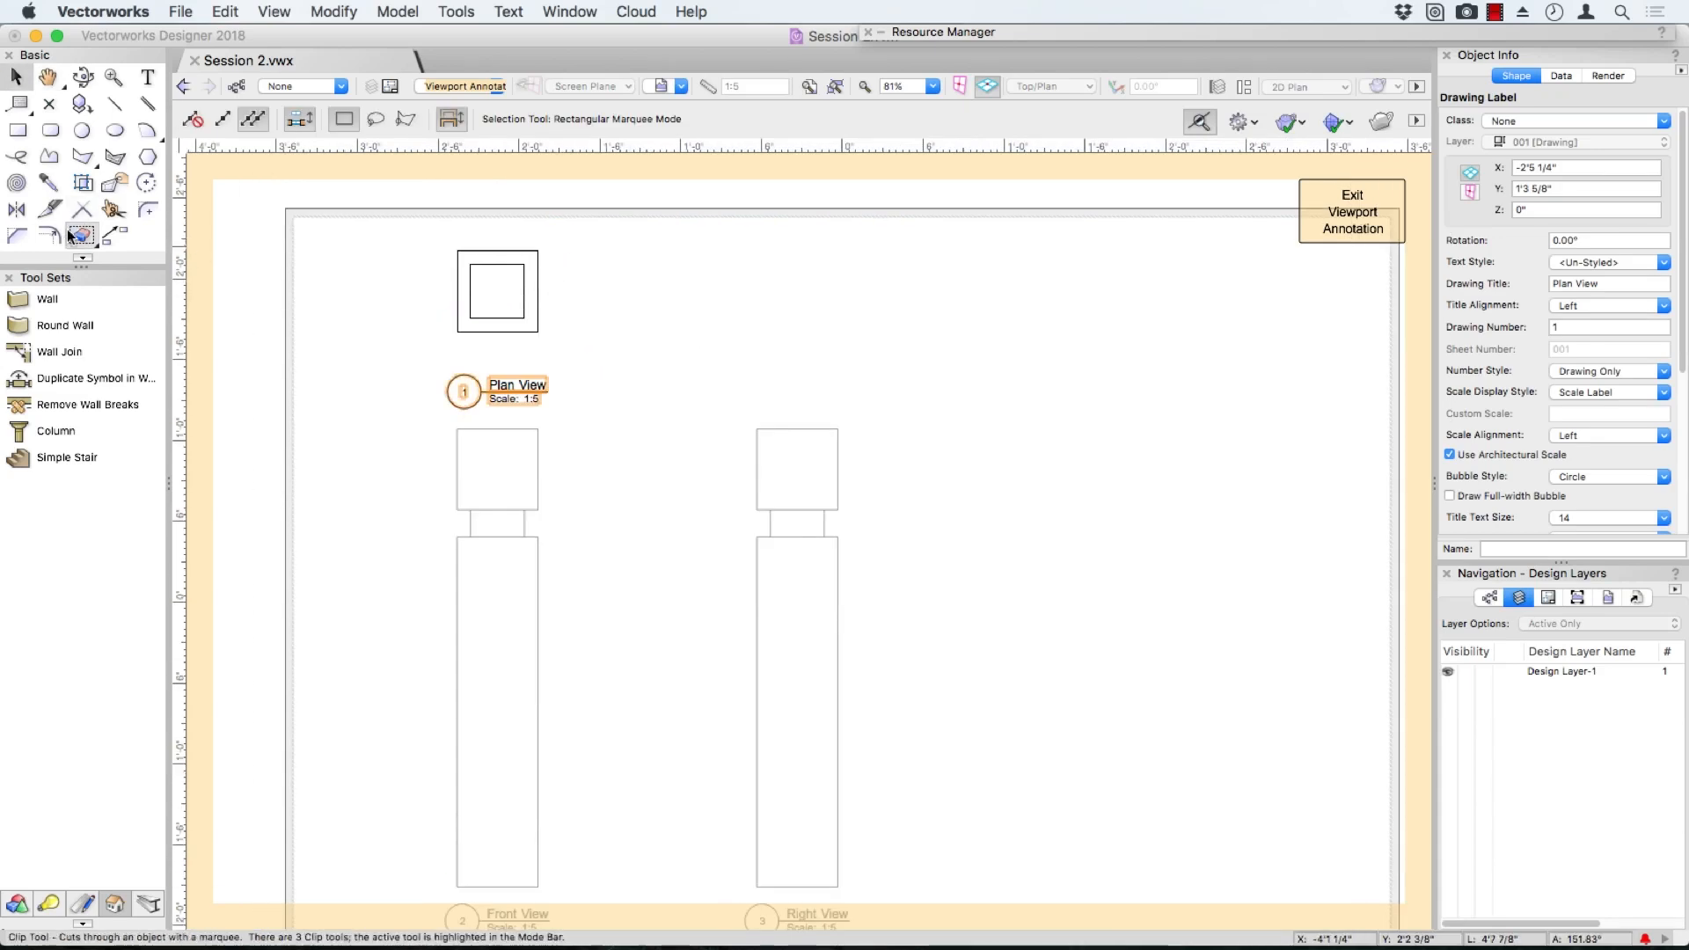
pyautogui.click(83, 904)
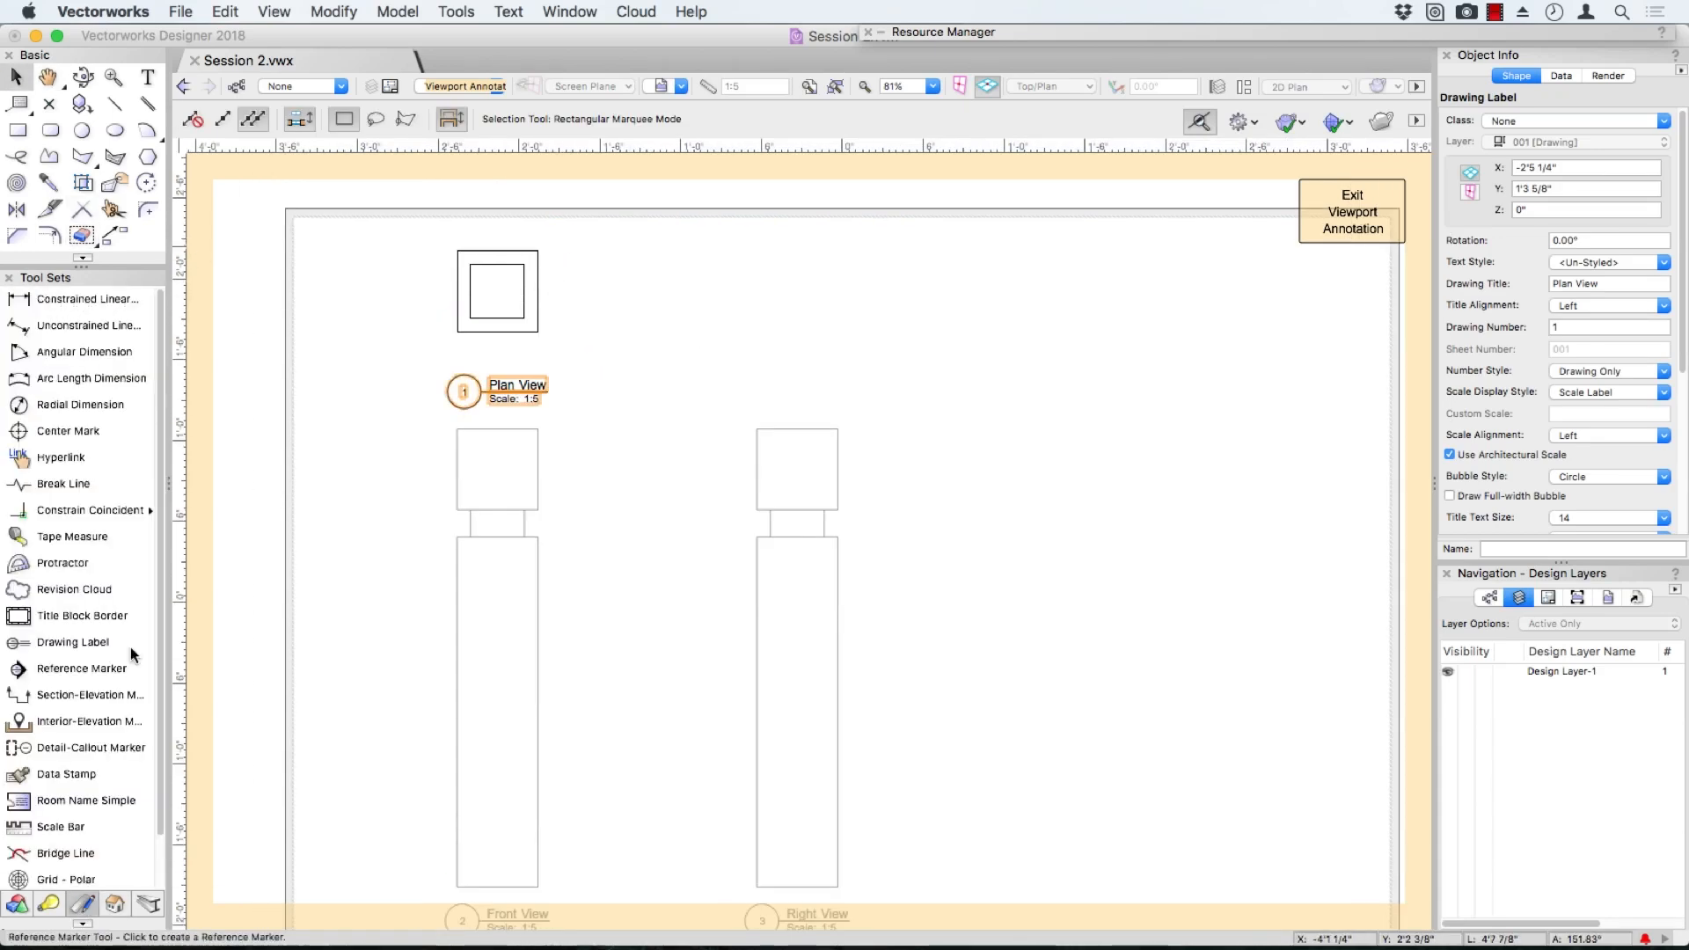
pyautogui.click(67, 298)
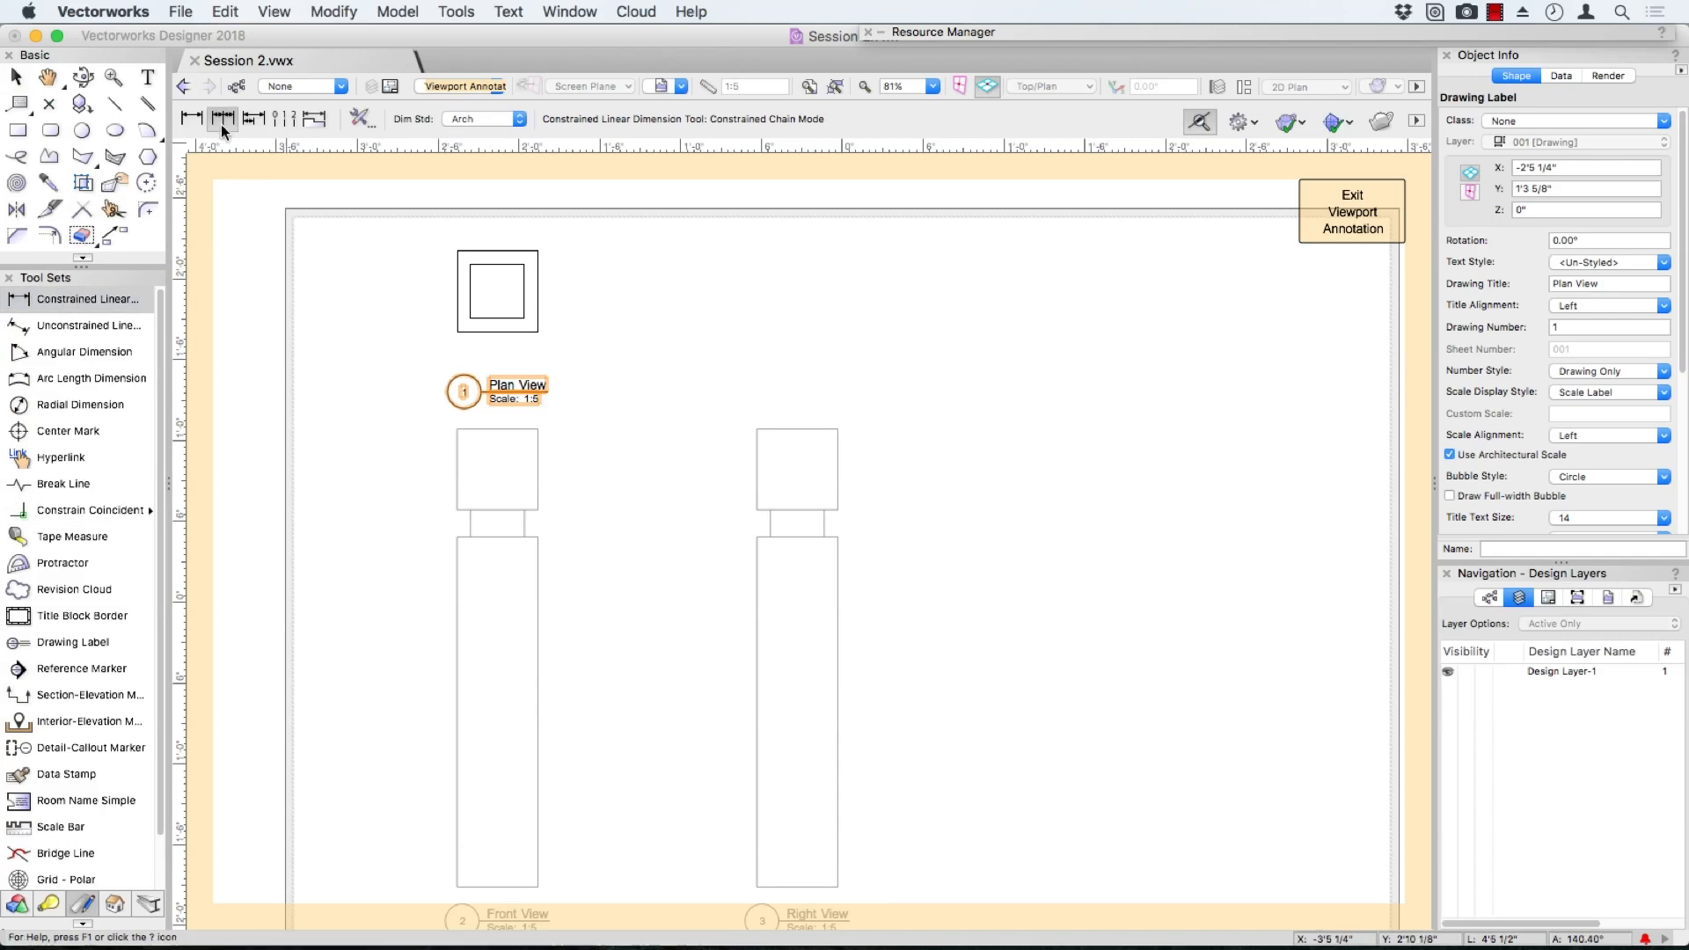
pyautogui.click(195, 119)
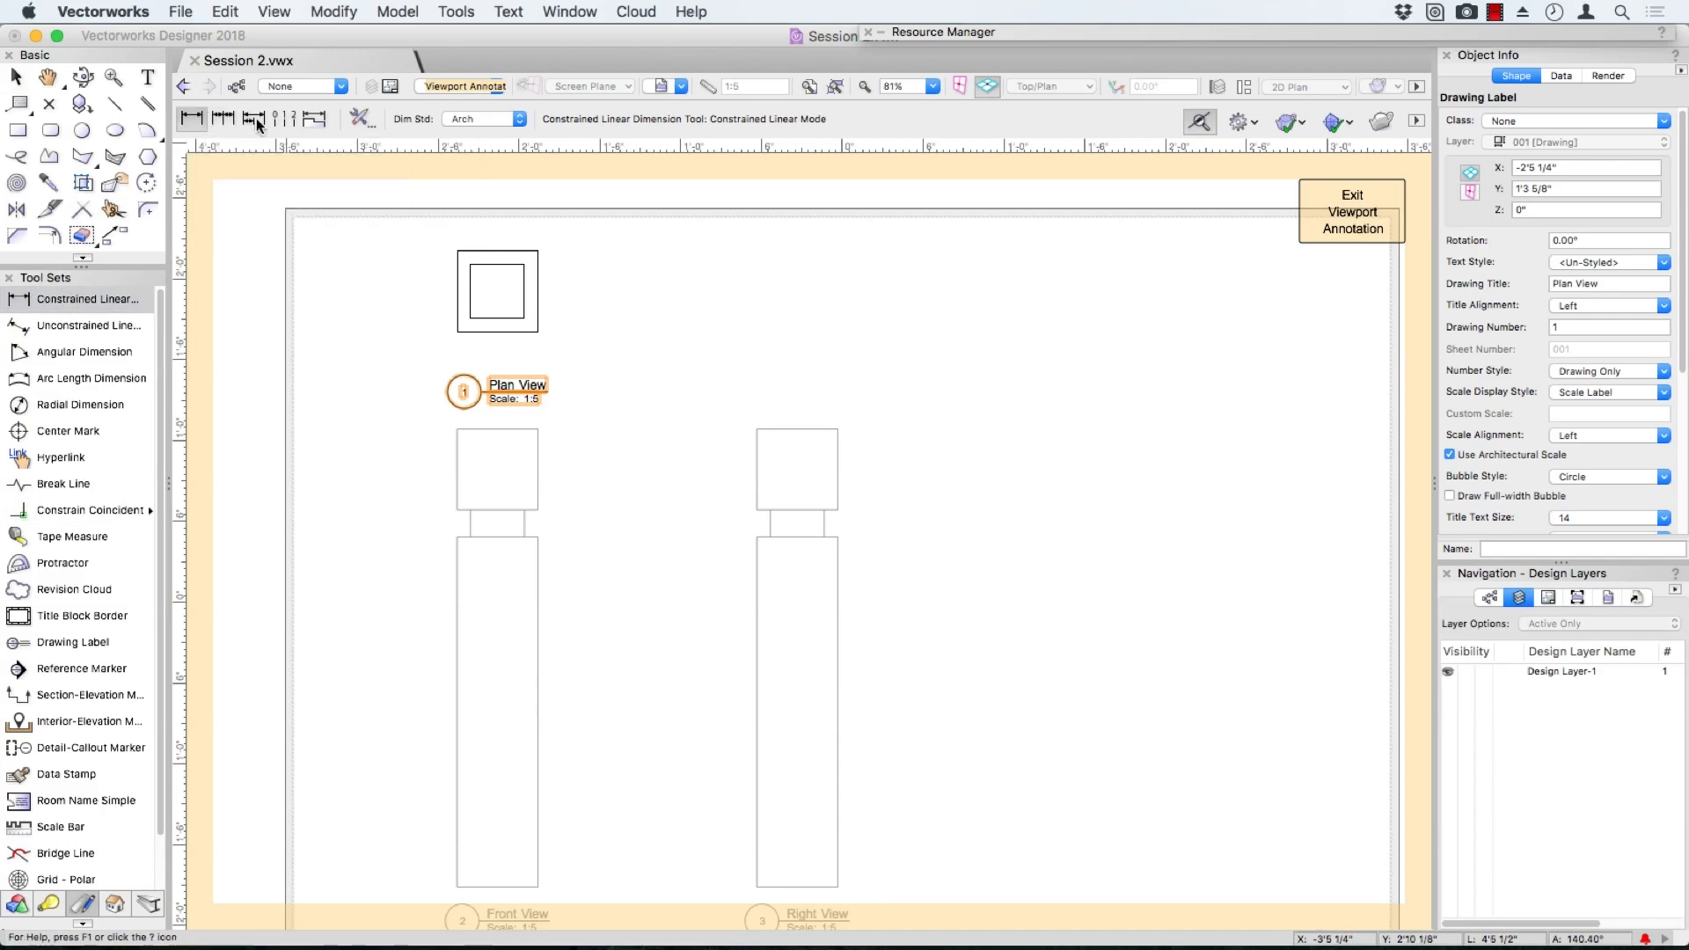
pyautogui.click(456, 251)
pyautogui.click(537, 251)
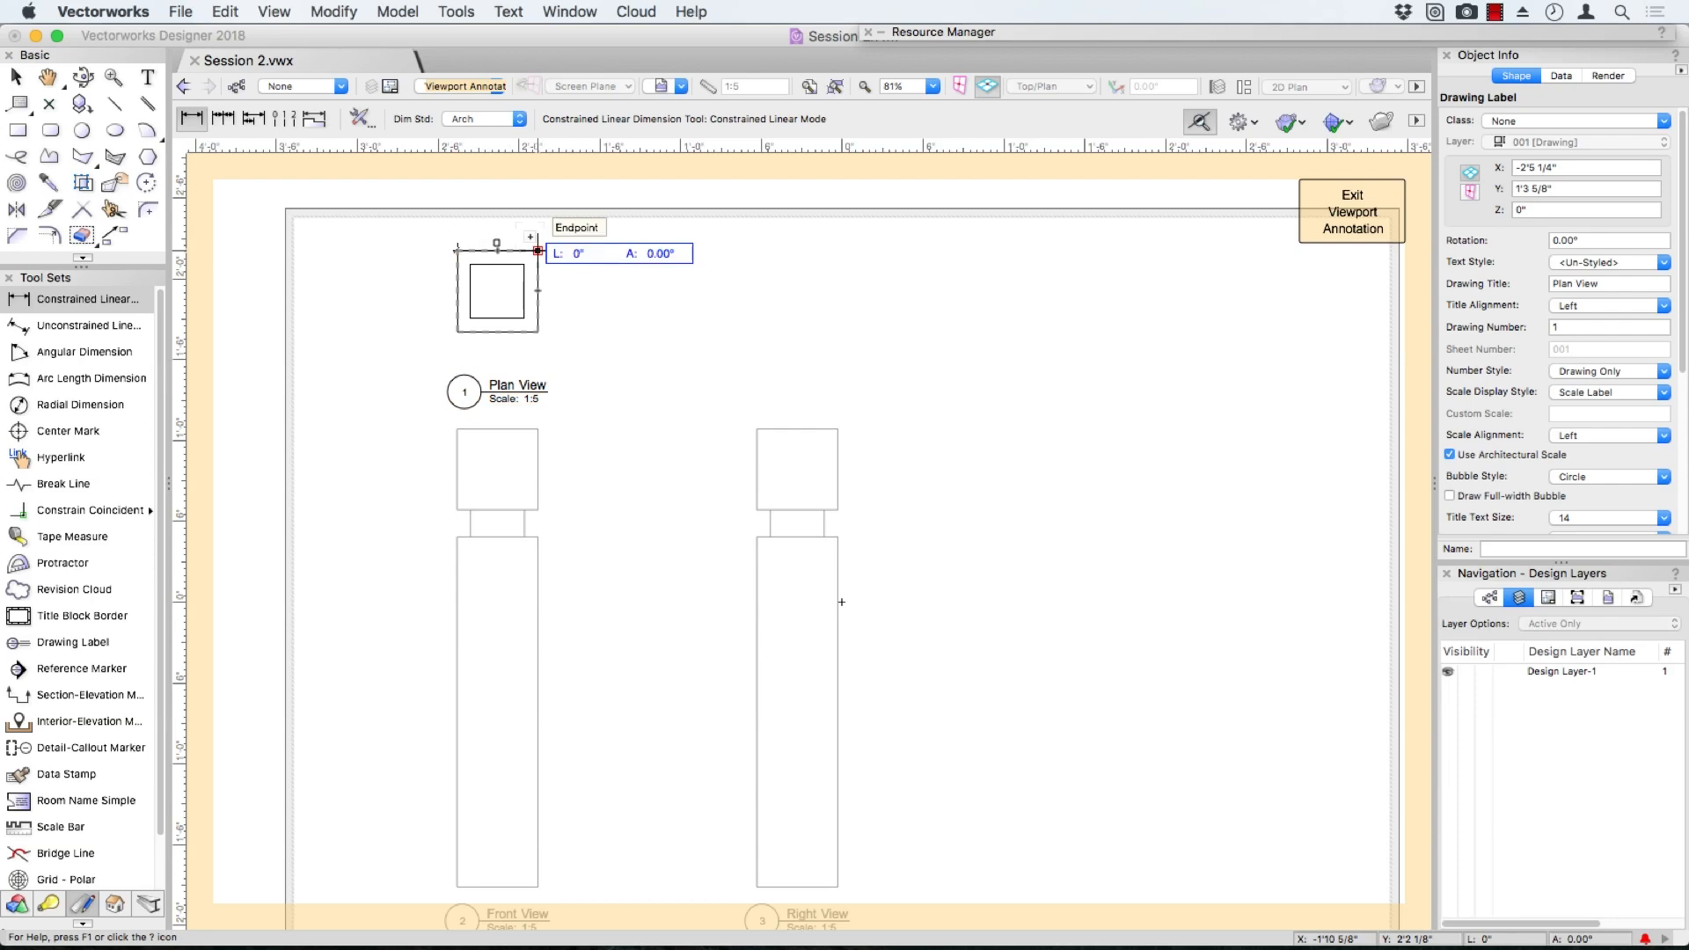
pyautogui.click(534, 233)
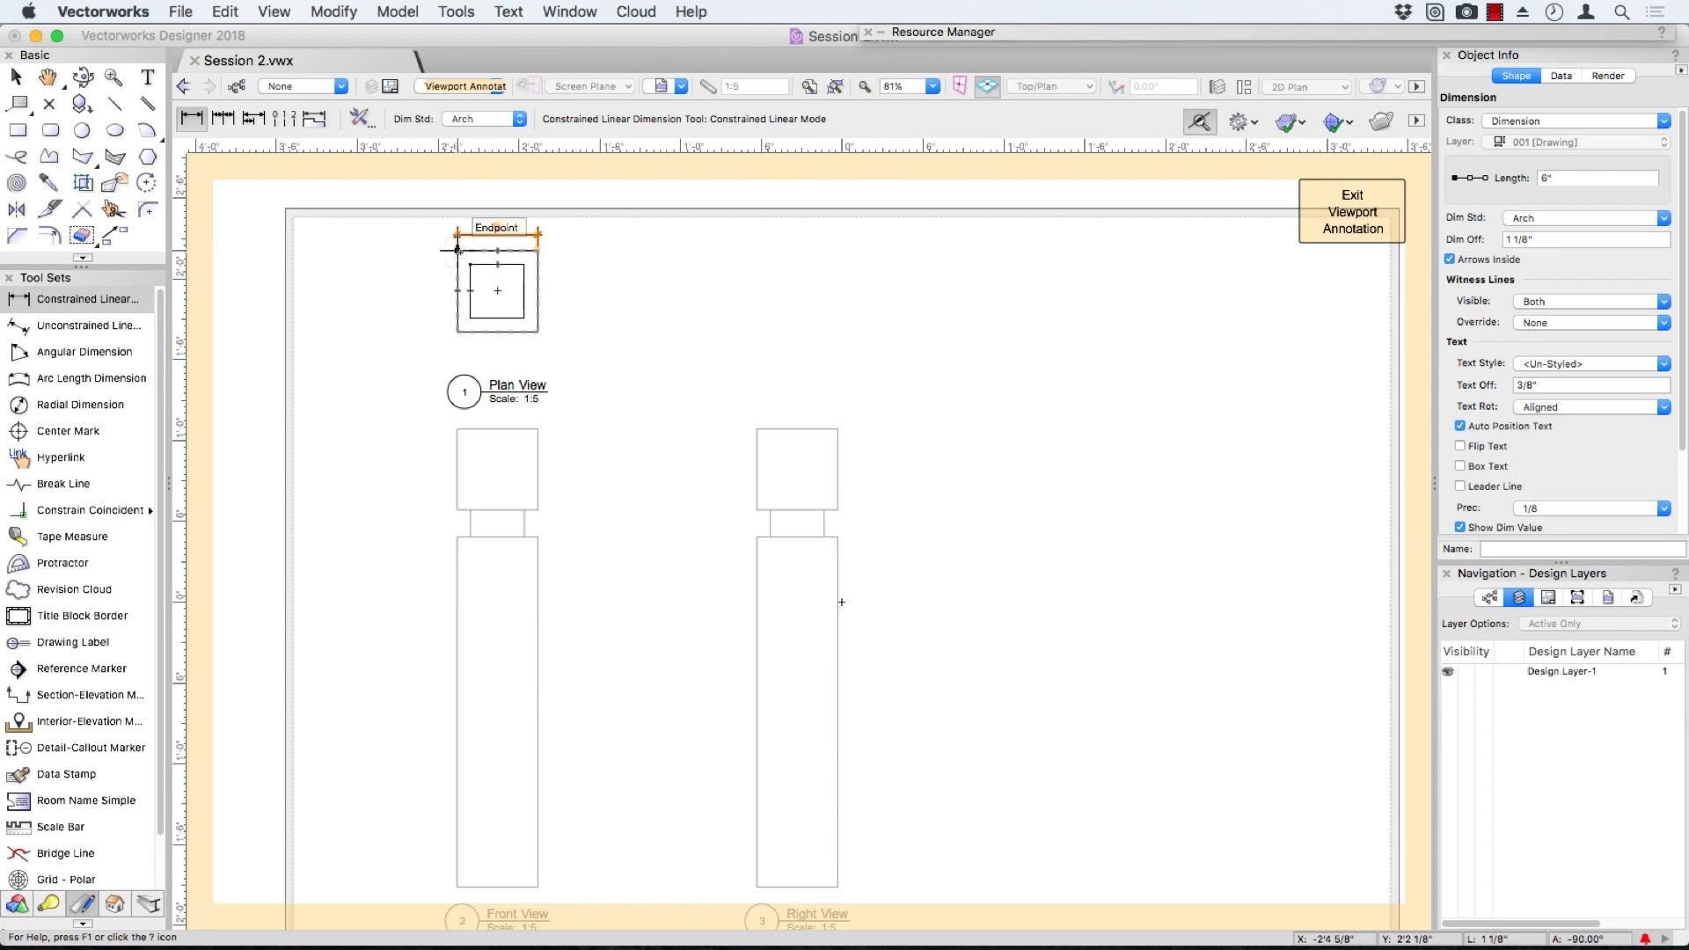
# Dimension the height of the plan's outer square along its left edge, offset about 1 7/8"
pyautogui.press('z')
pyautogui.click(457, 251)
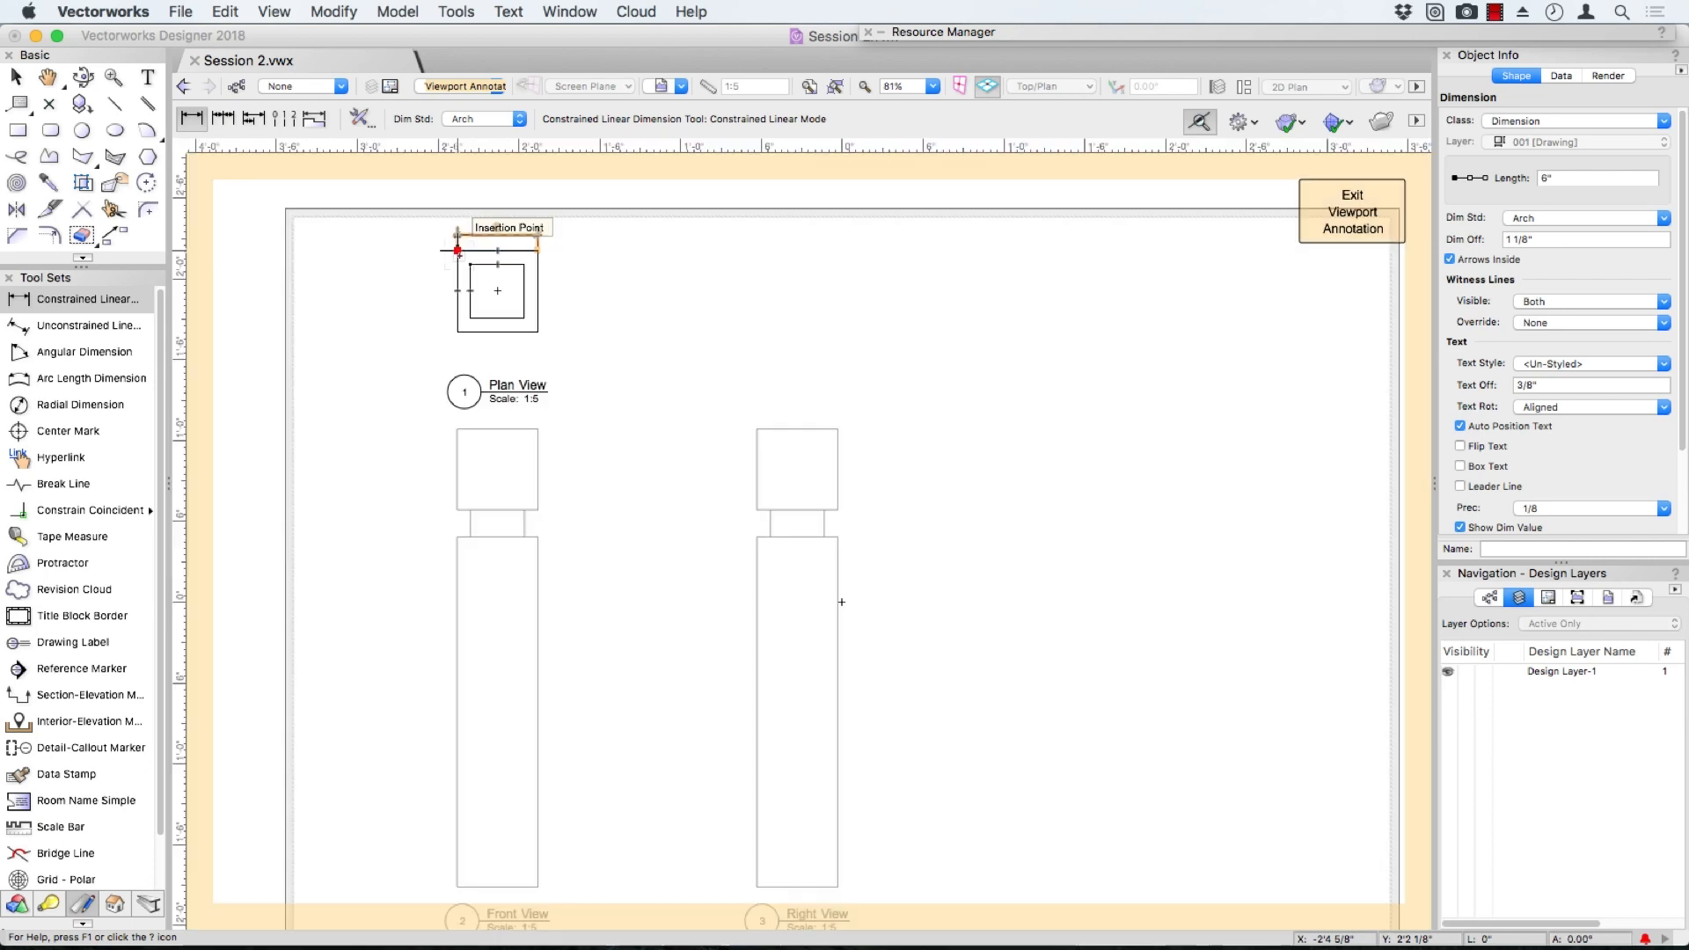
pyautogui.click(456, 331)
pyautogui.click(429, 294)
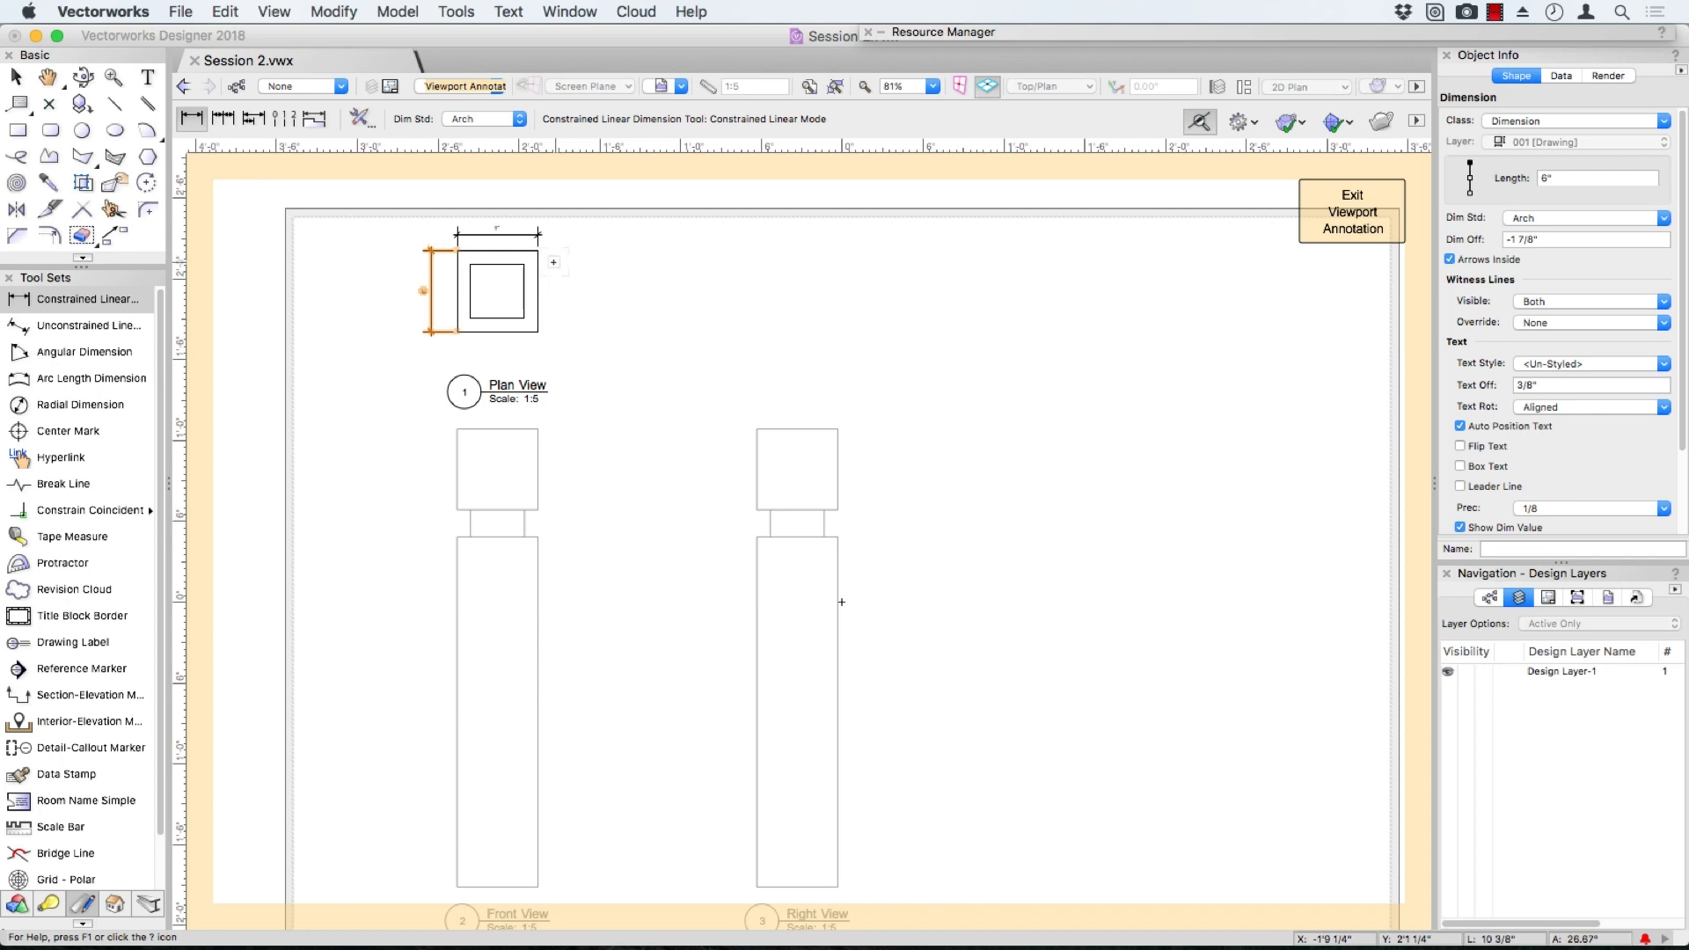
# Add a vertical chain dimension at the plan's right side through the outer and inner squares' right corners, offset about 1 3/4"
pyautogui.click(222, 124)
pyautogui.press('z')
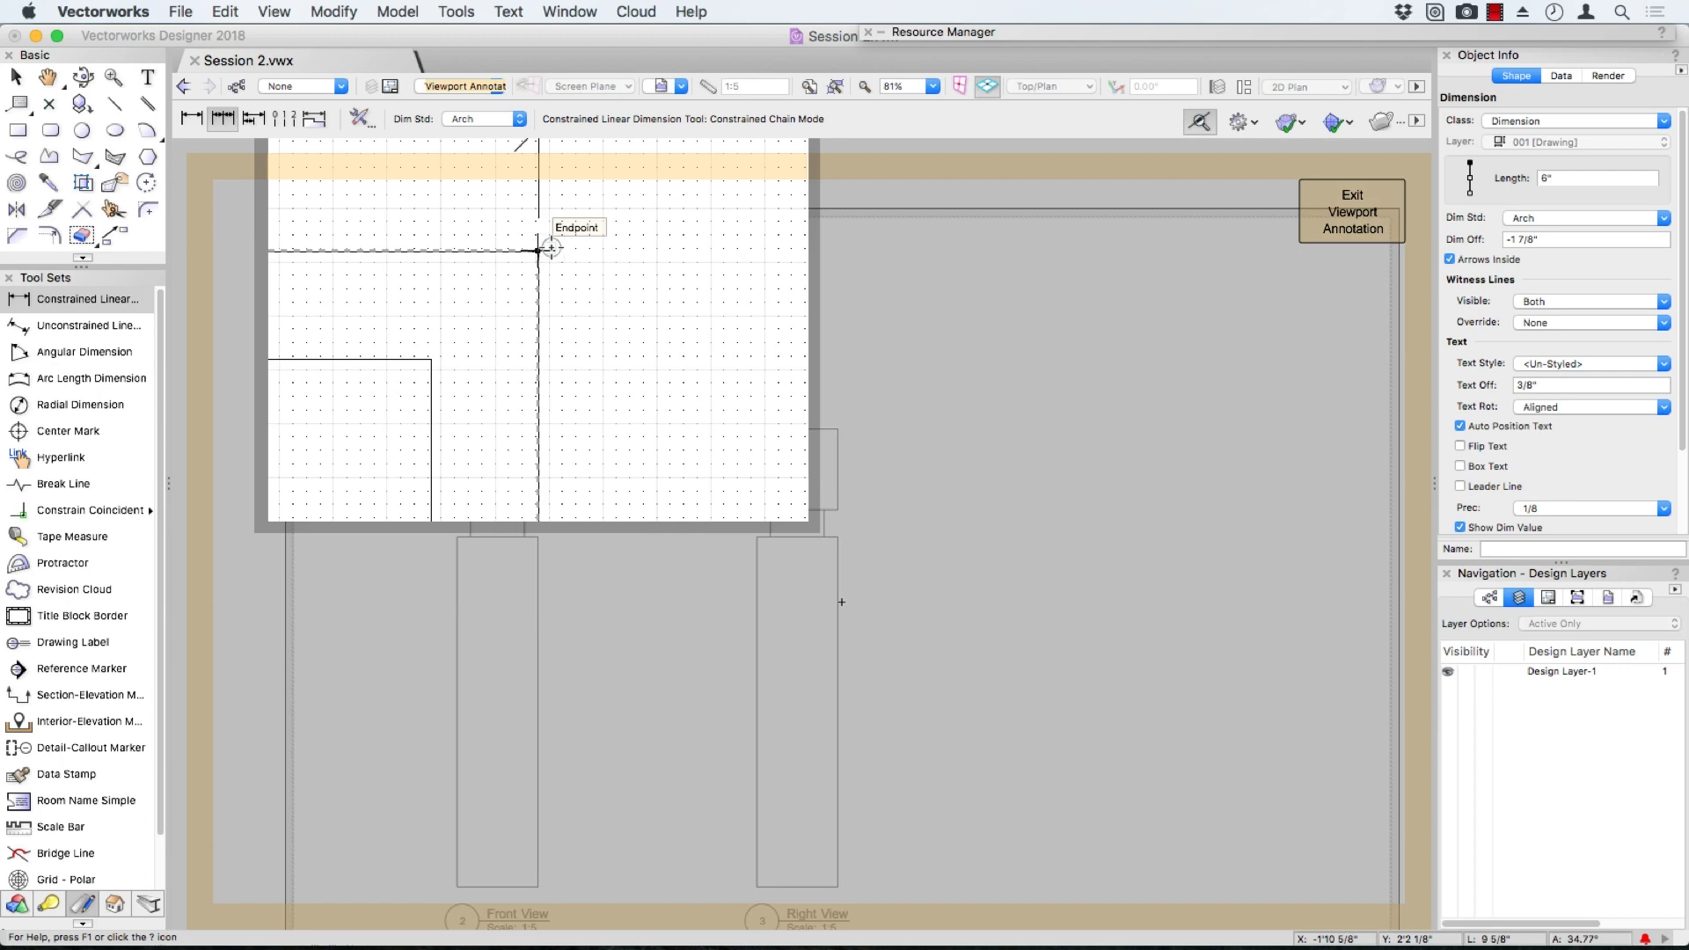
pyautogui.click(539, 249)
pyautogui.press('z')
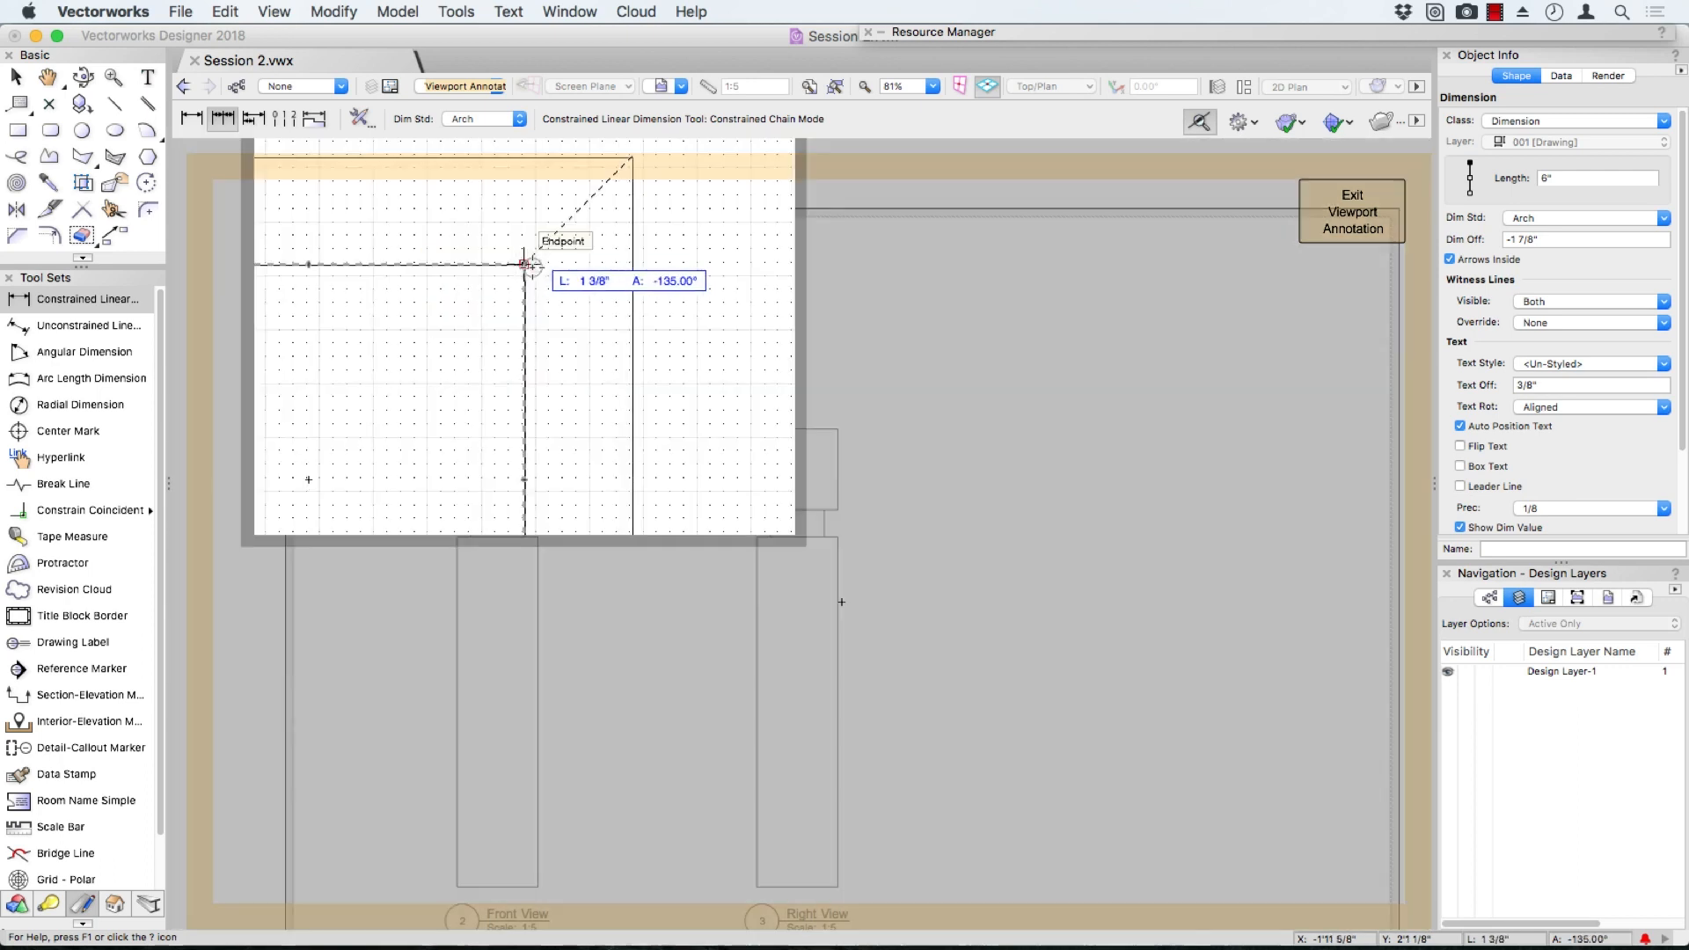
pyautogui.click(524, 264)
pyautogui.click(561, 262)
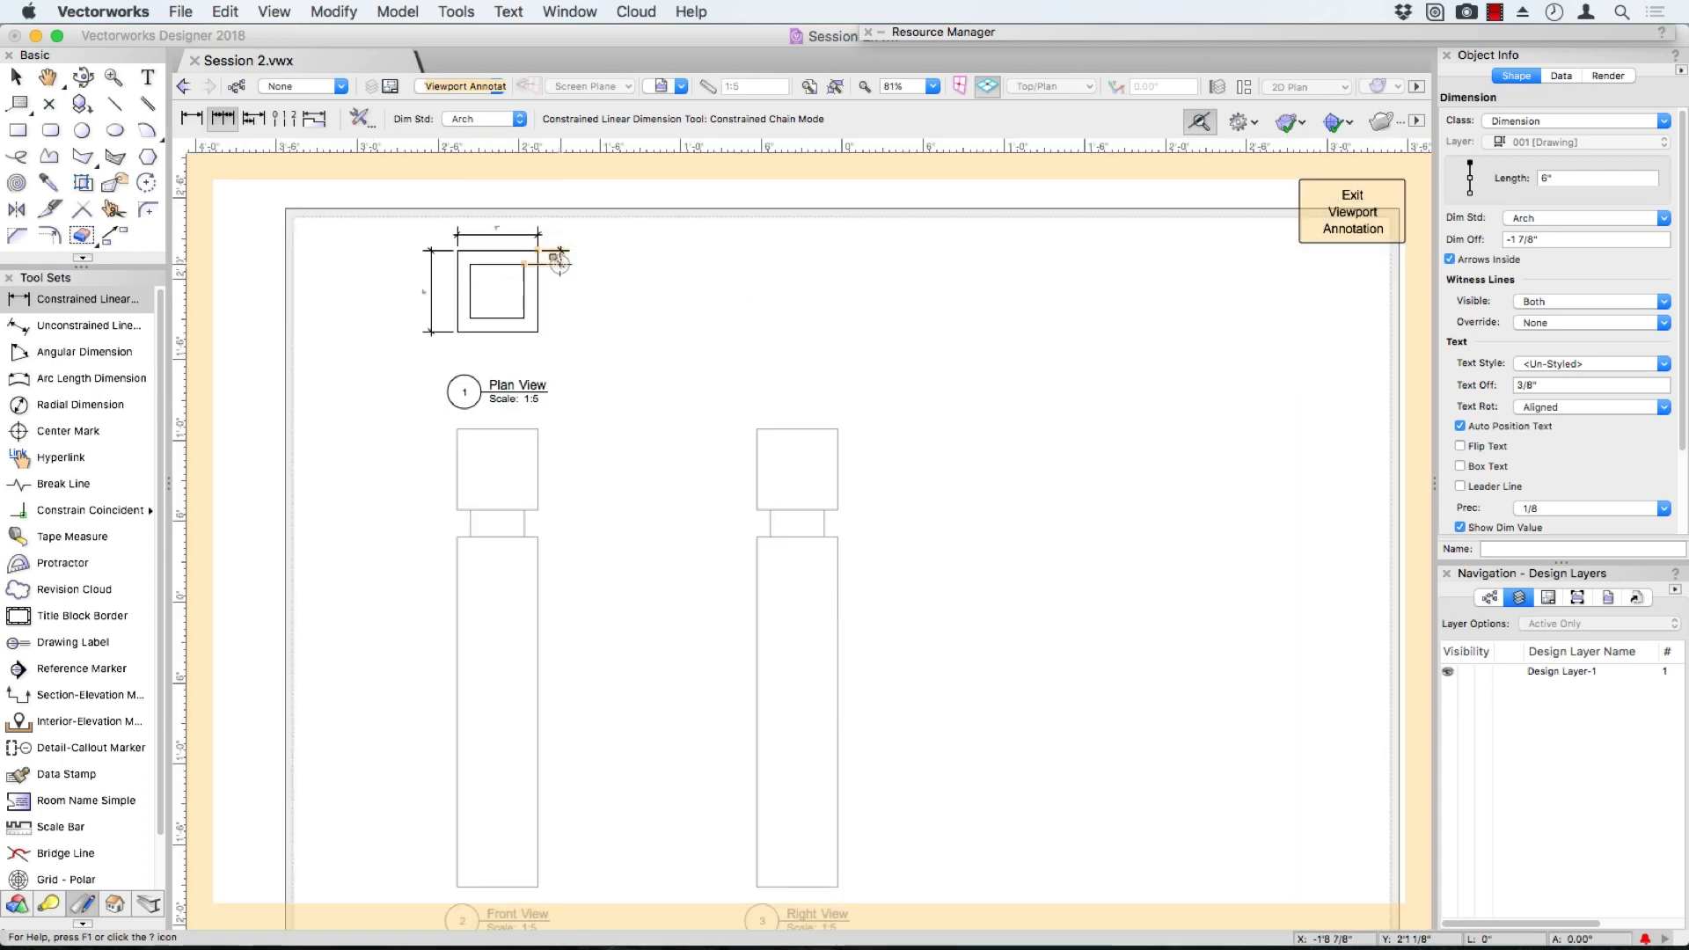
pyautogui.click(524, 317)
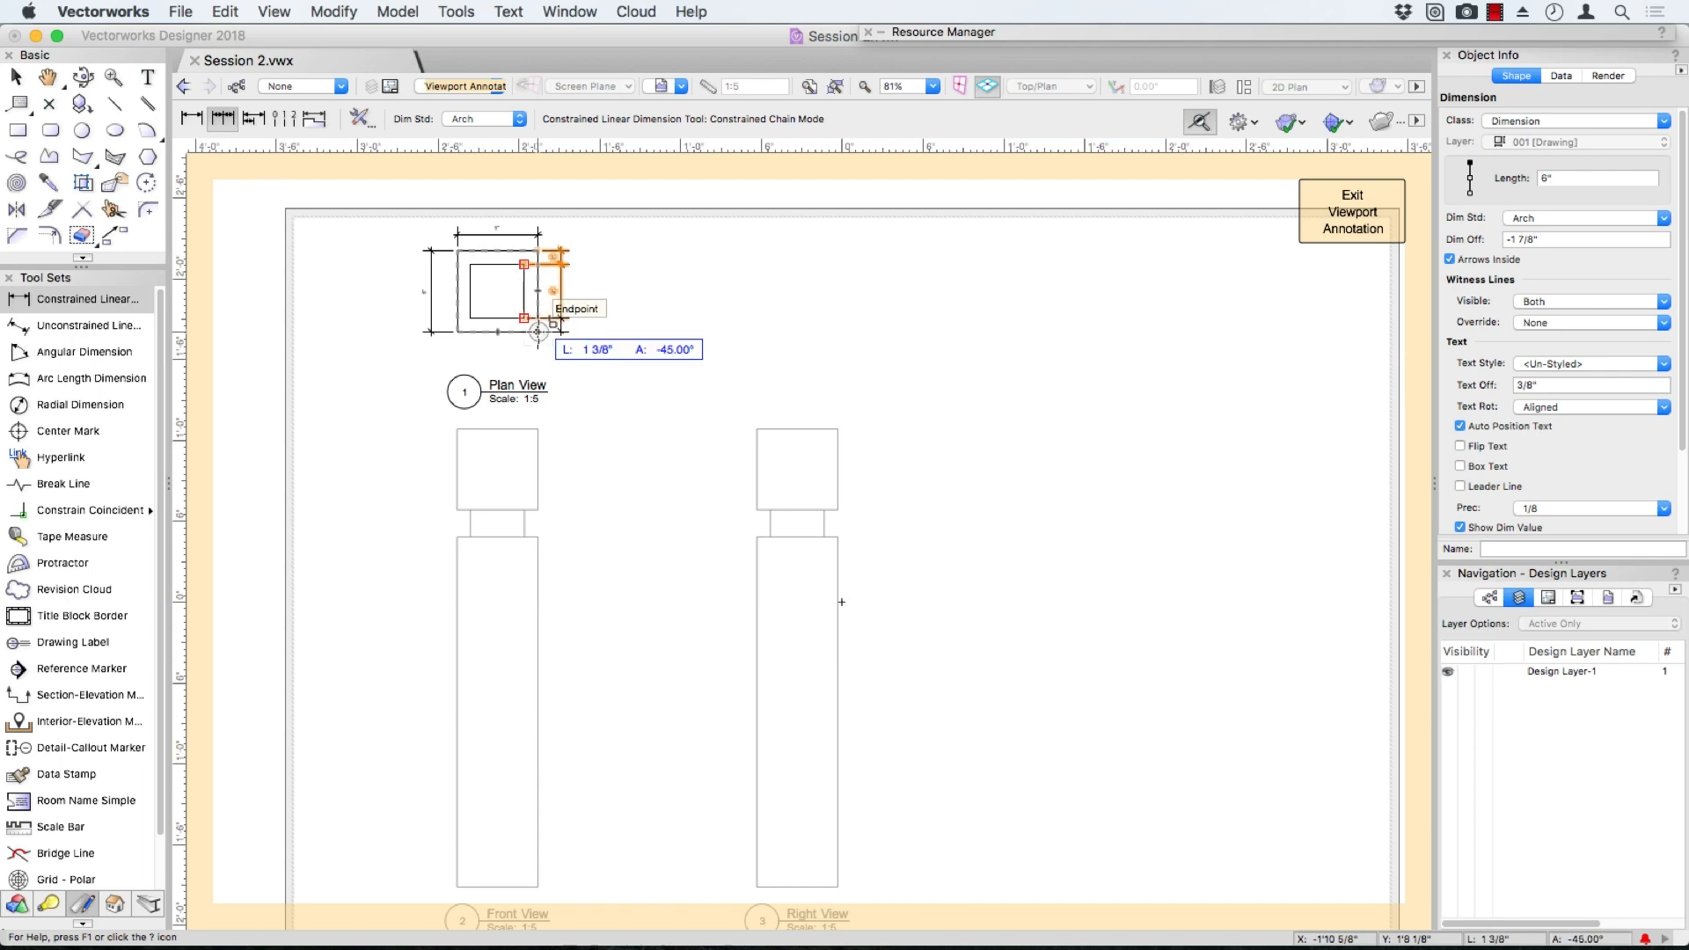
pyautogui.doubleClick(538, 332)
pyautogui.press('x')
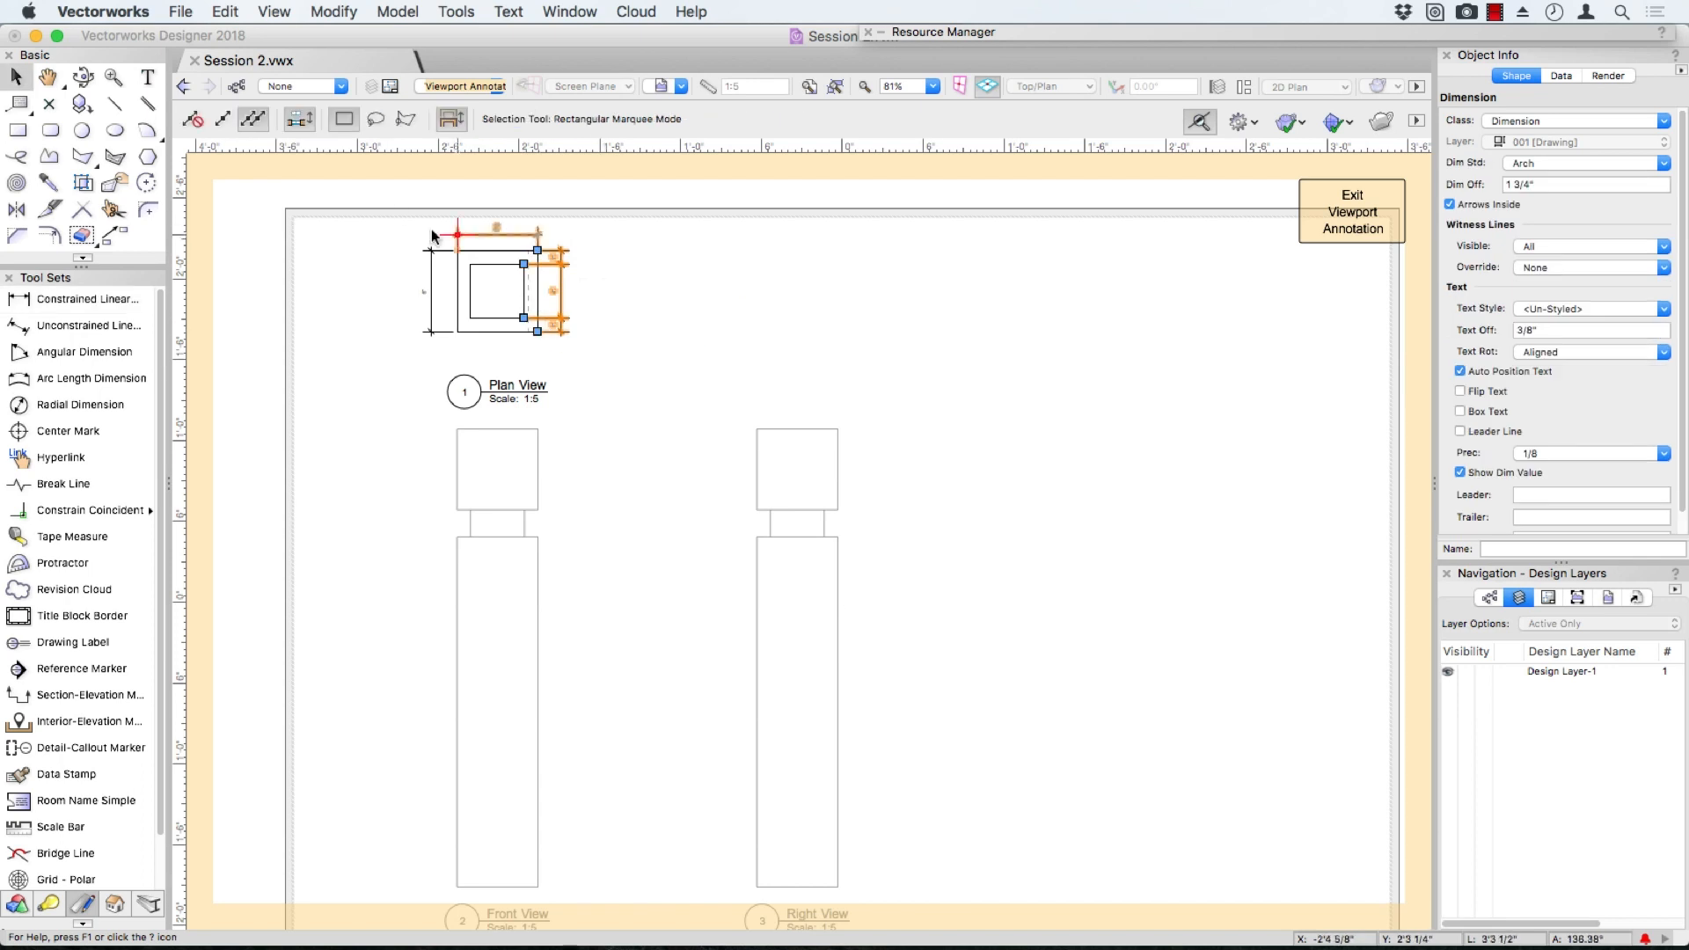
# Check the Plan View dimensions up close and leave the viewport's annotation editing
pyautogui.click(116, 78)
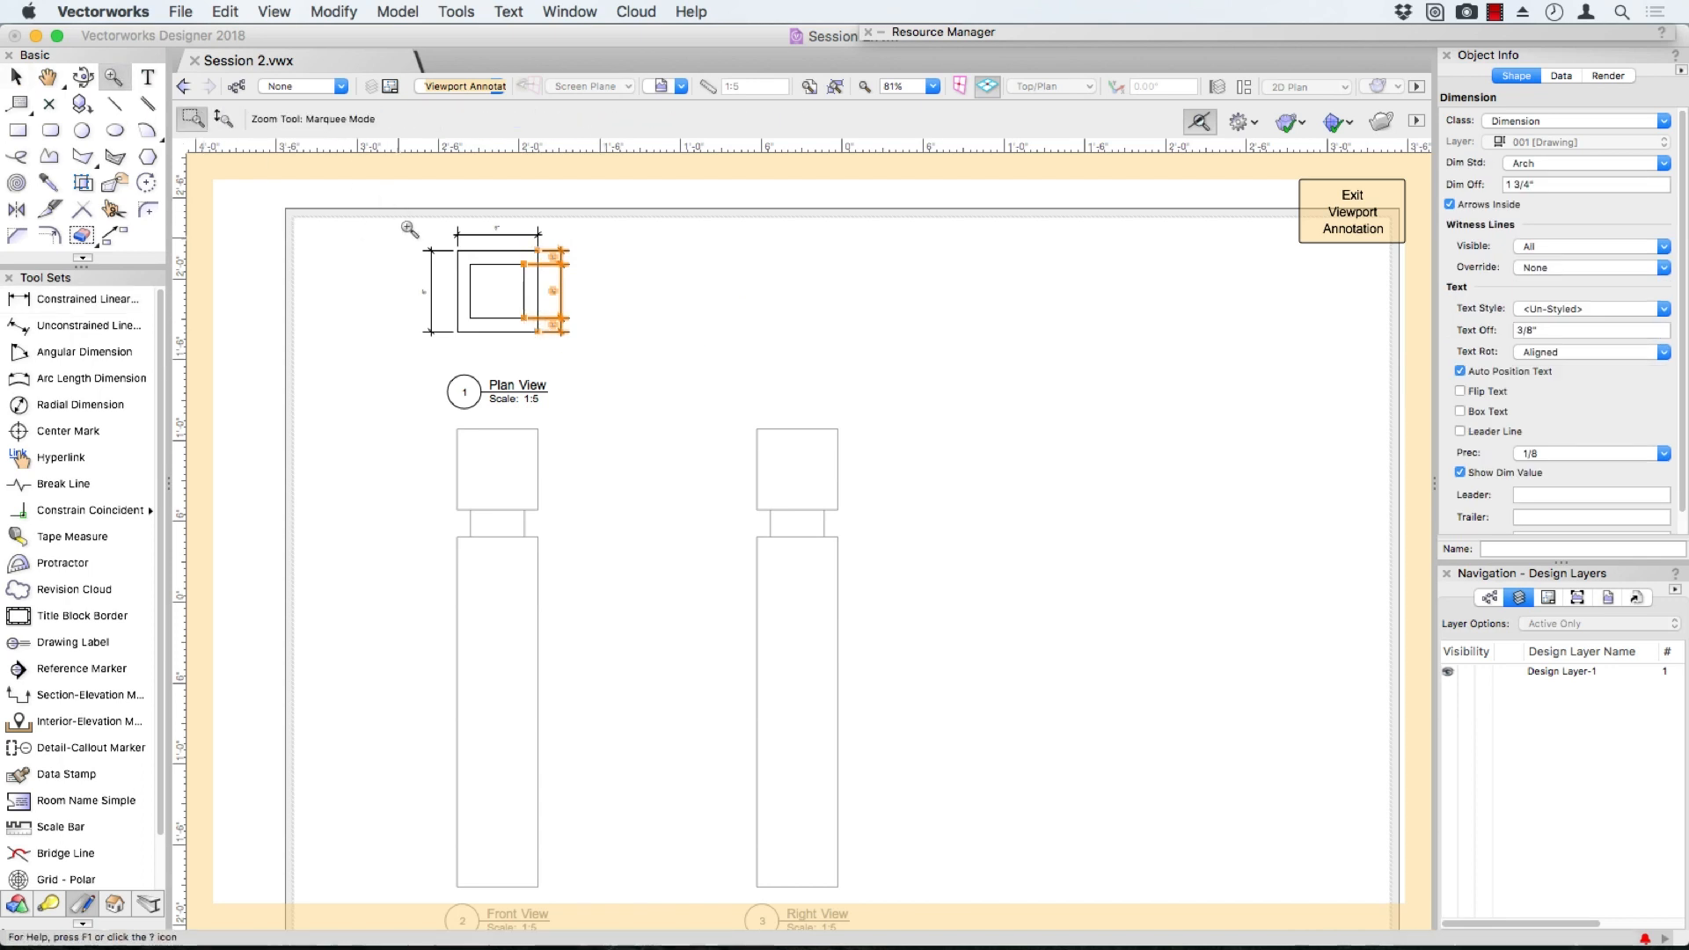
pyautogui.moveTo(395, 195); pyautogui.dragTo(654, 414)
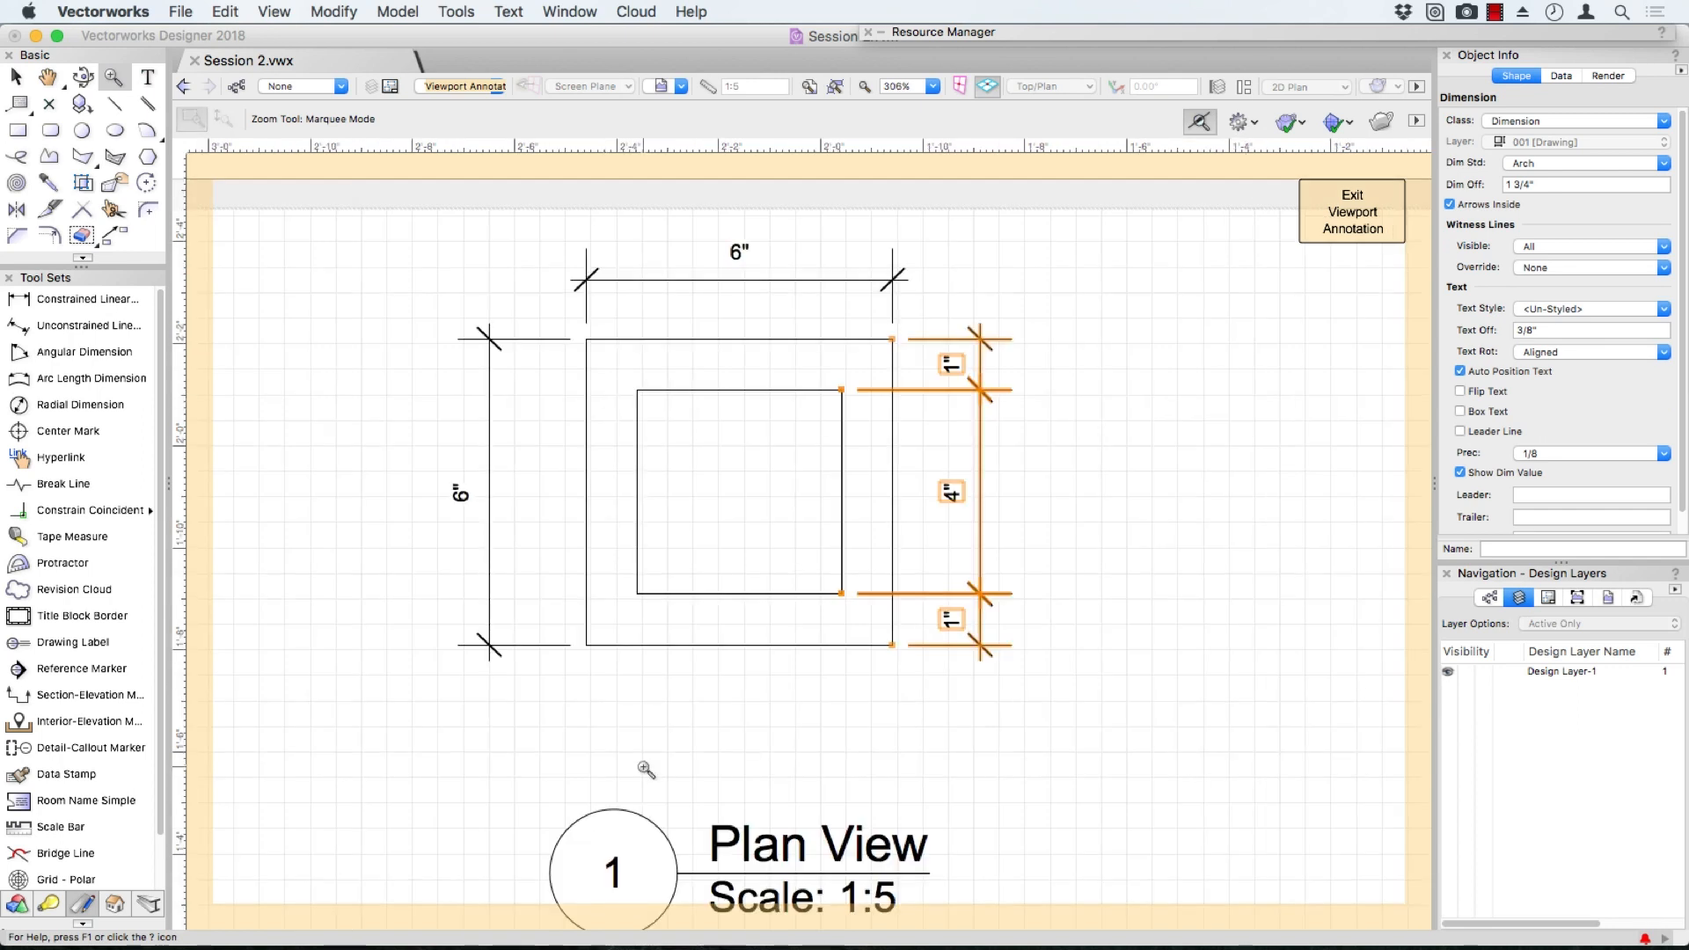
pyautogui.press('x')
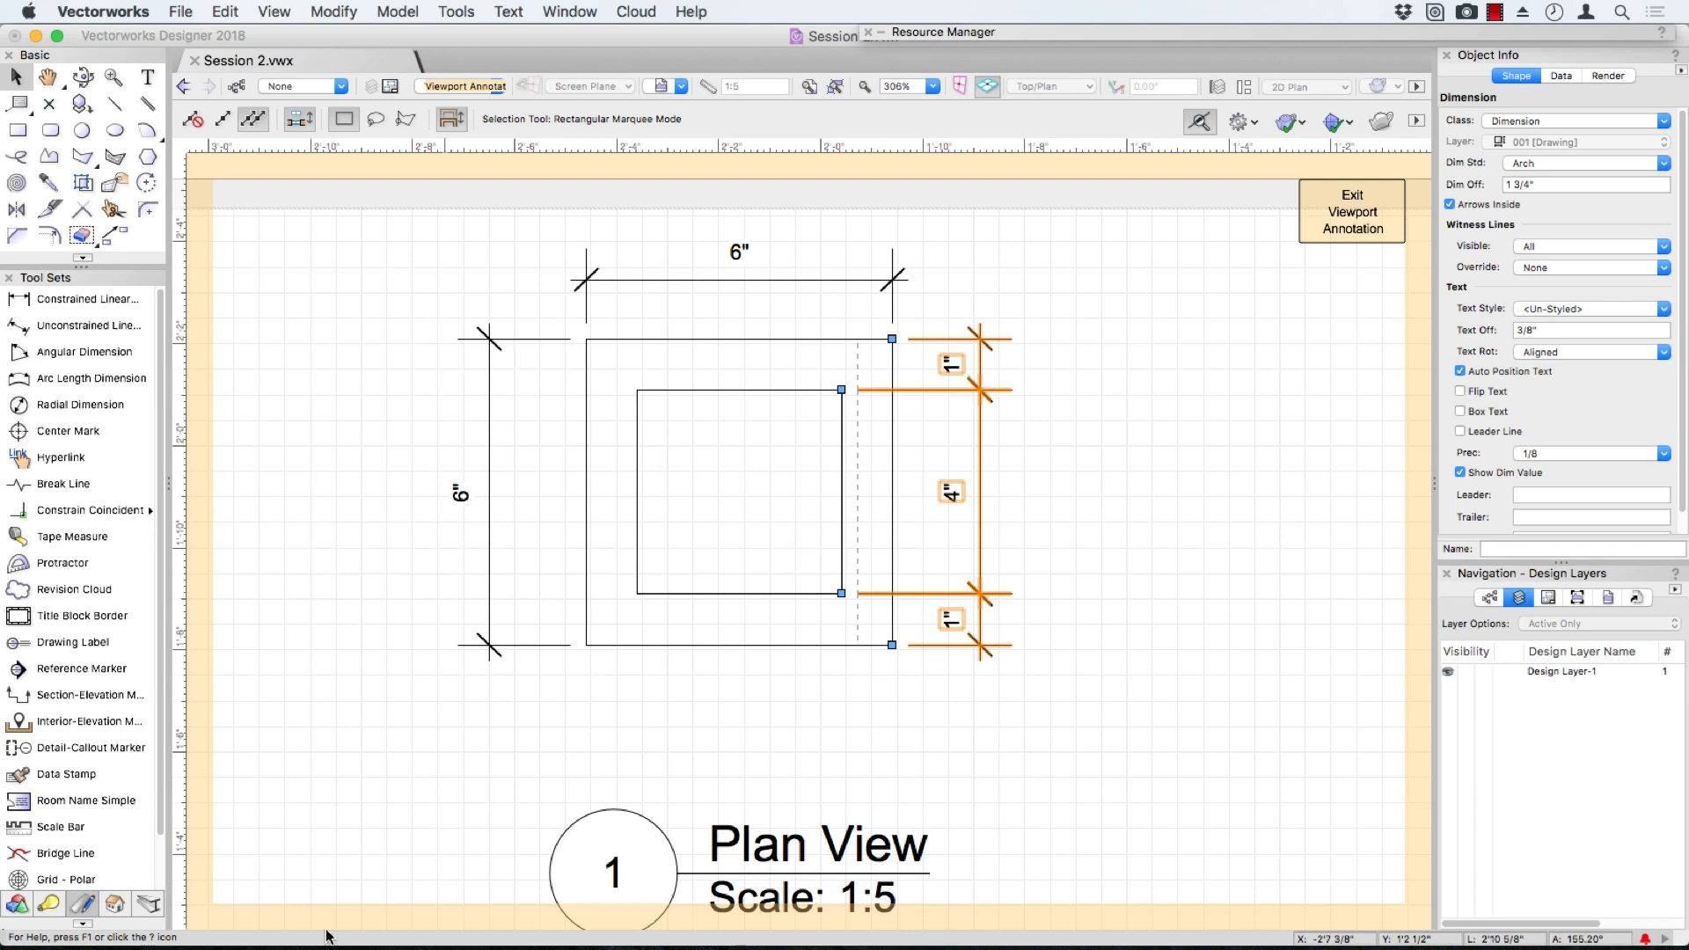
pyautogui.click(1354, 227)
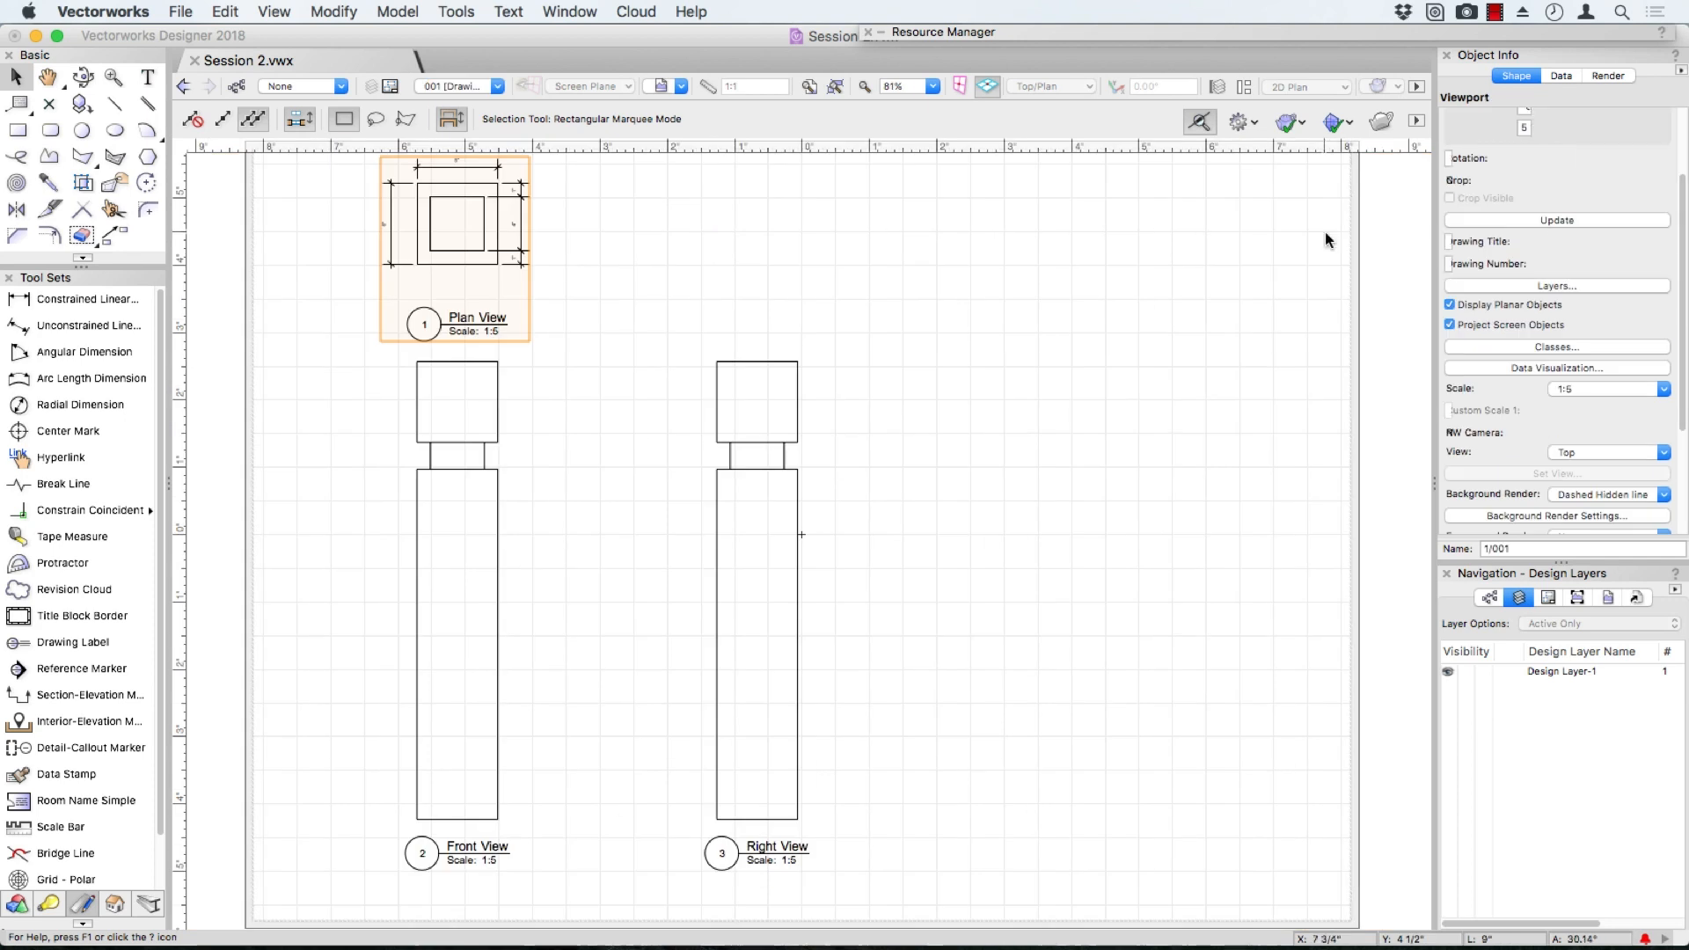
pyautogui.rightClick(450, 443)
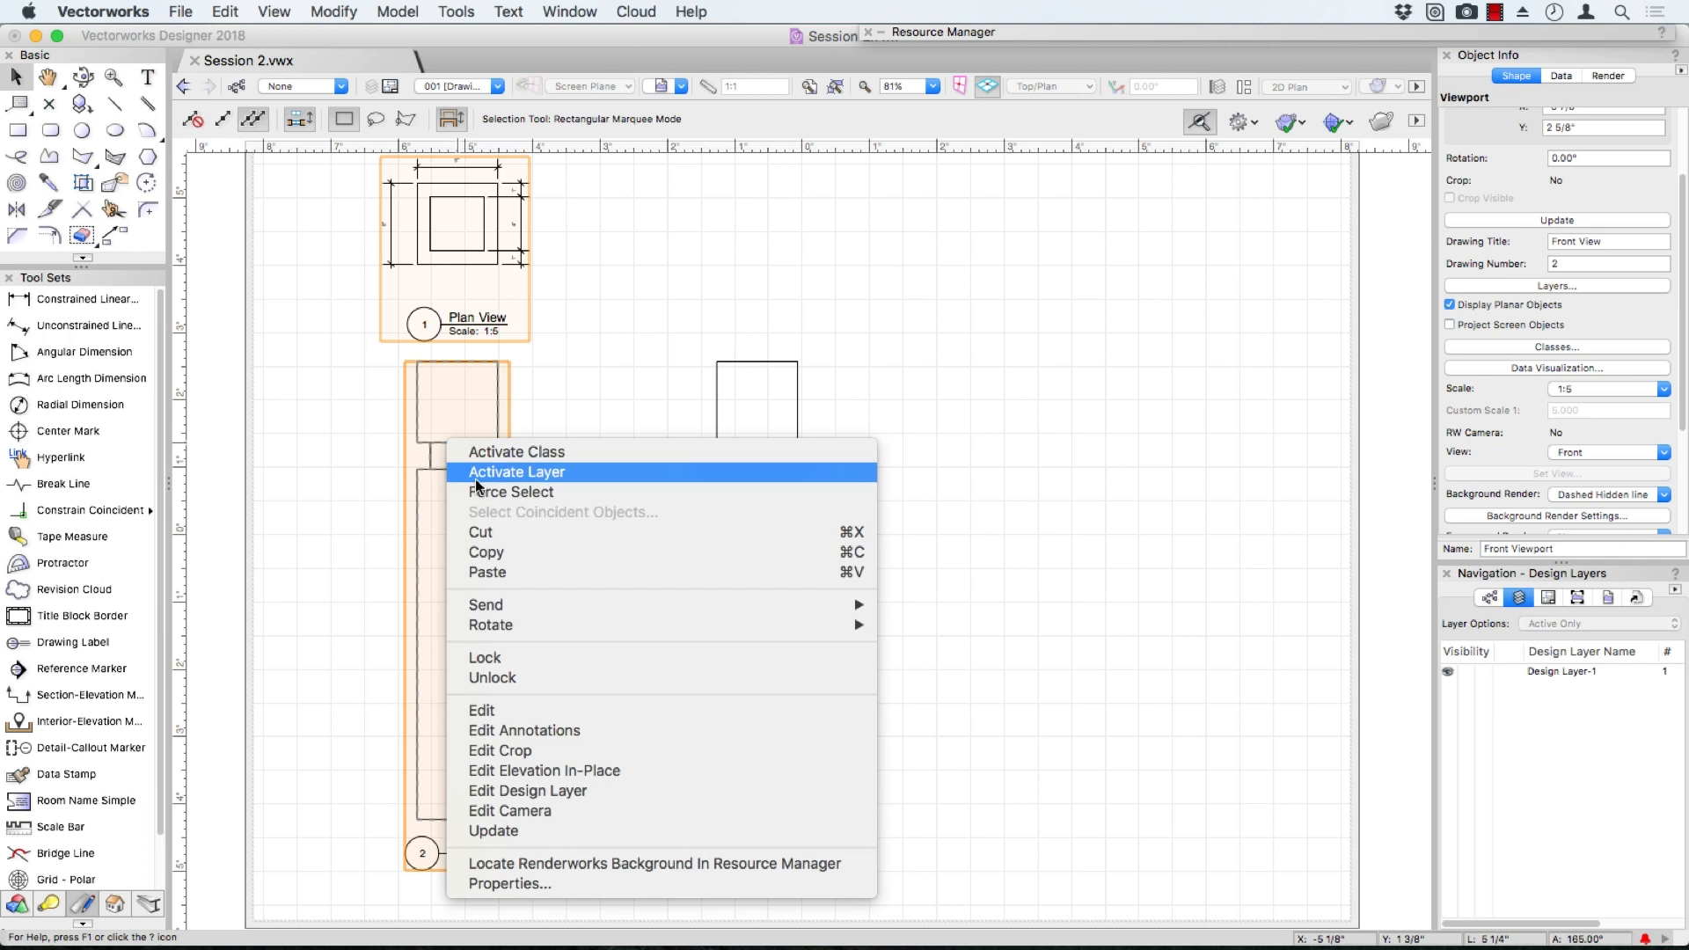
pyautogui.click(269, 538)
pyautogui.click(269, 552)
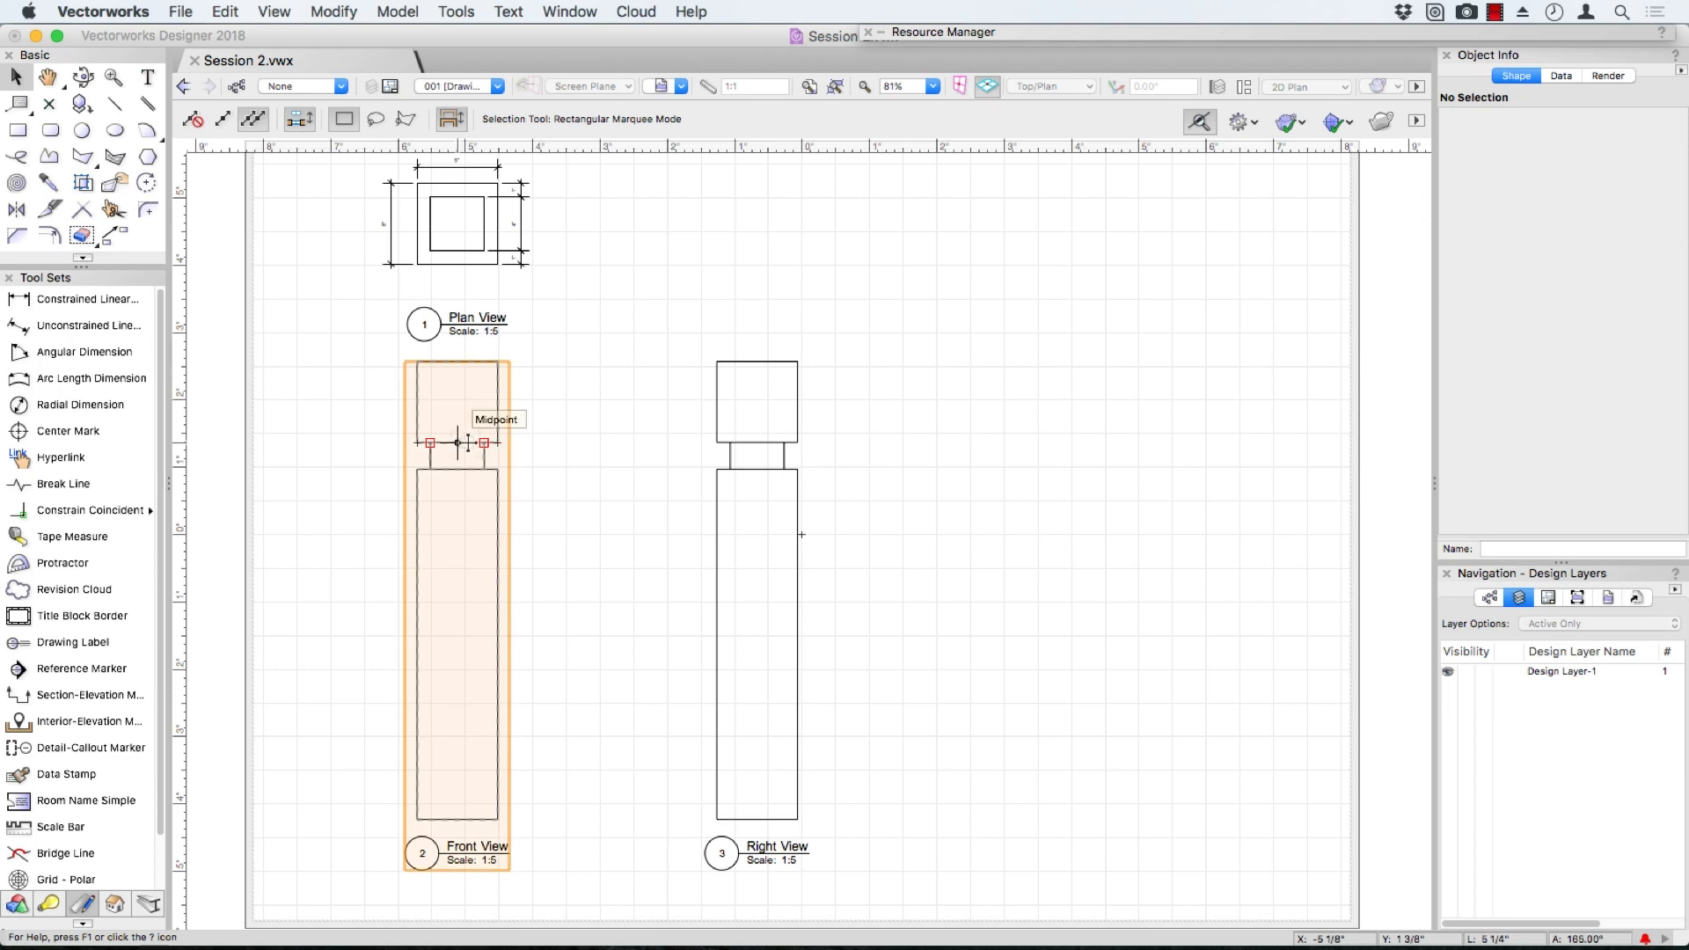
# In the Front View viewport's annotations, chain-dimension the post's head, neck and shaft heights about 1 7/8" from its left edge, and exit
pyautogui.rightClick(465, 442)
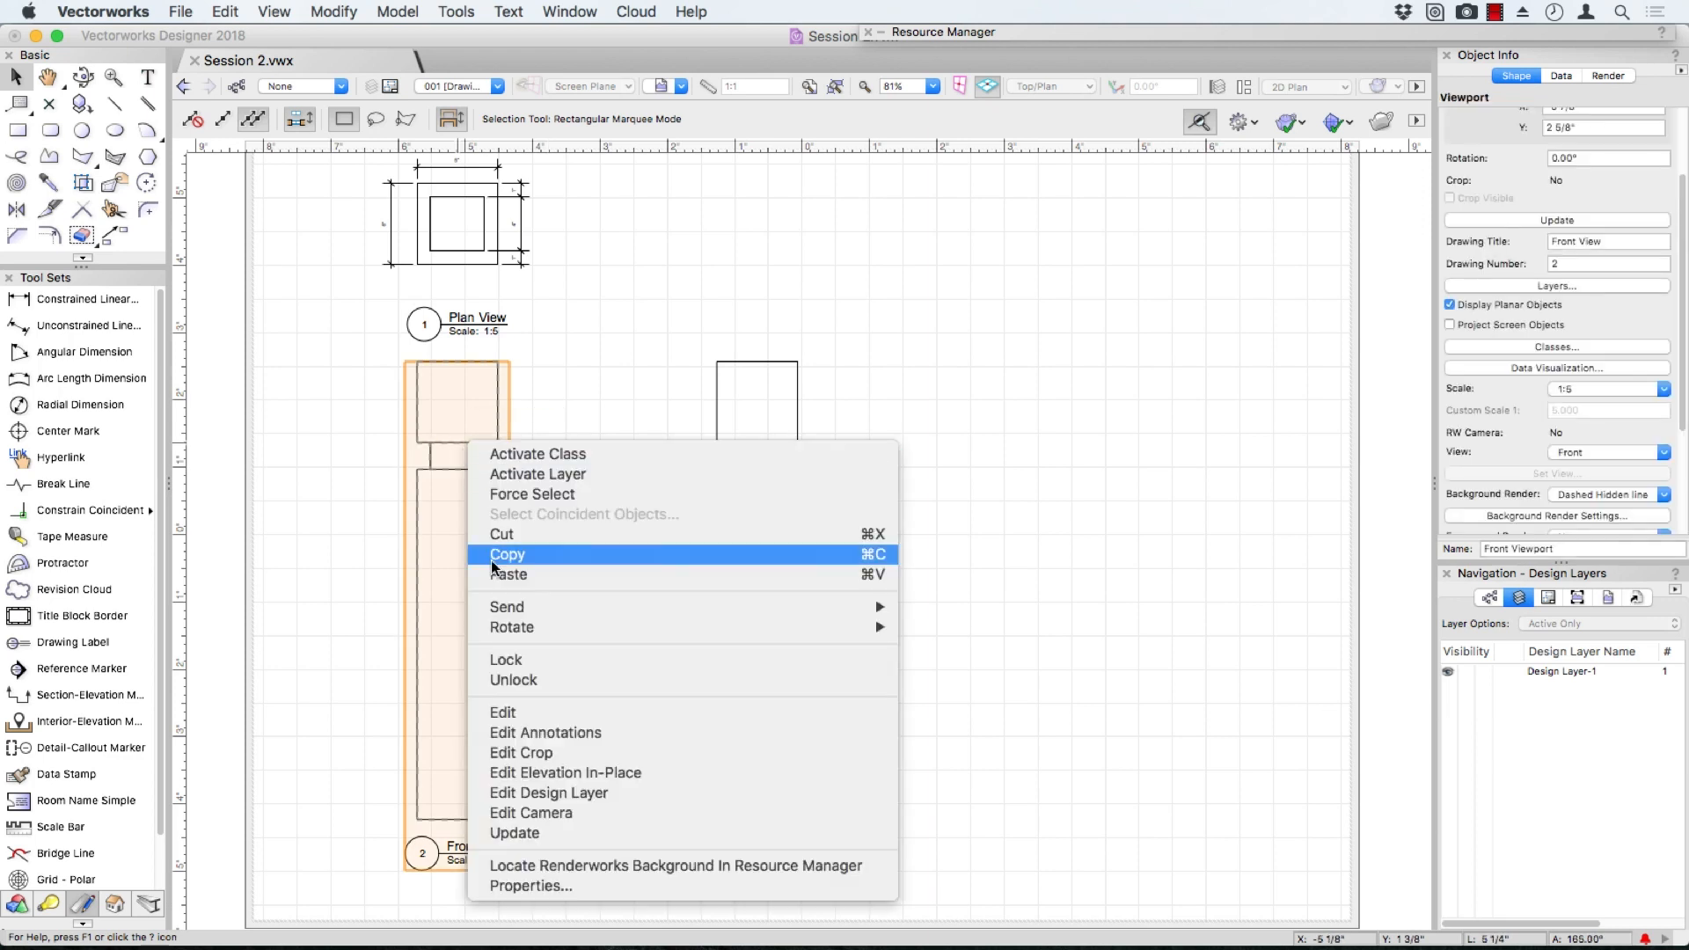
pyautogui.click(524, 732)
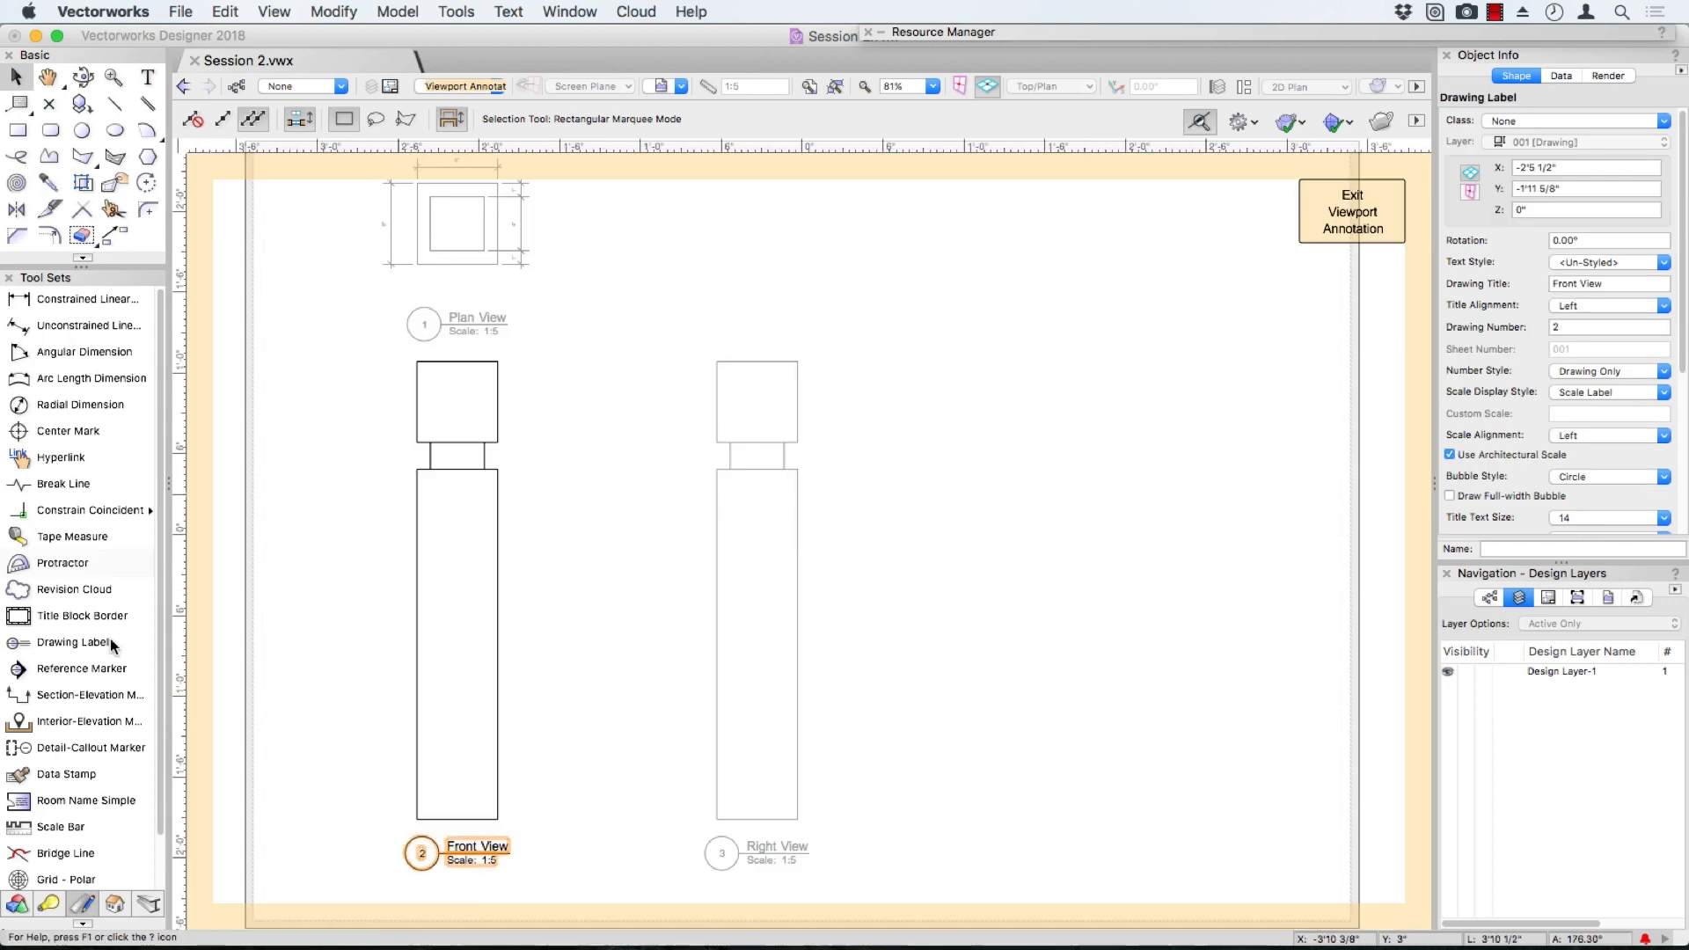
pyautogui.click(63, 297)
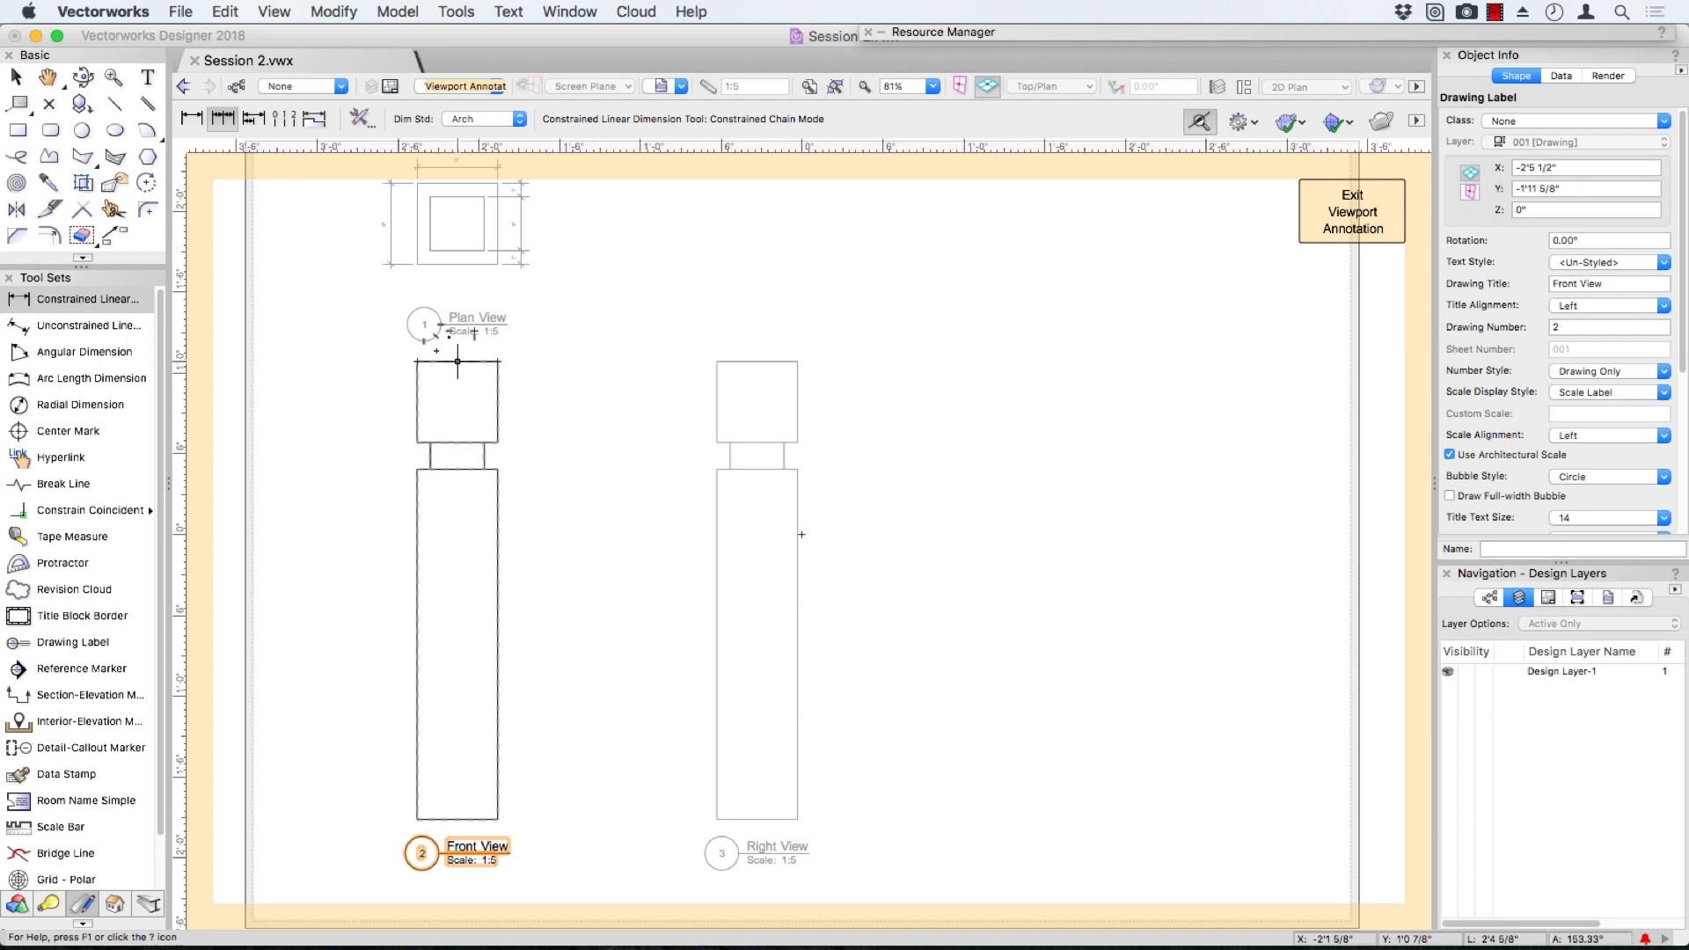
pyautogui.click(418, 361)
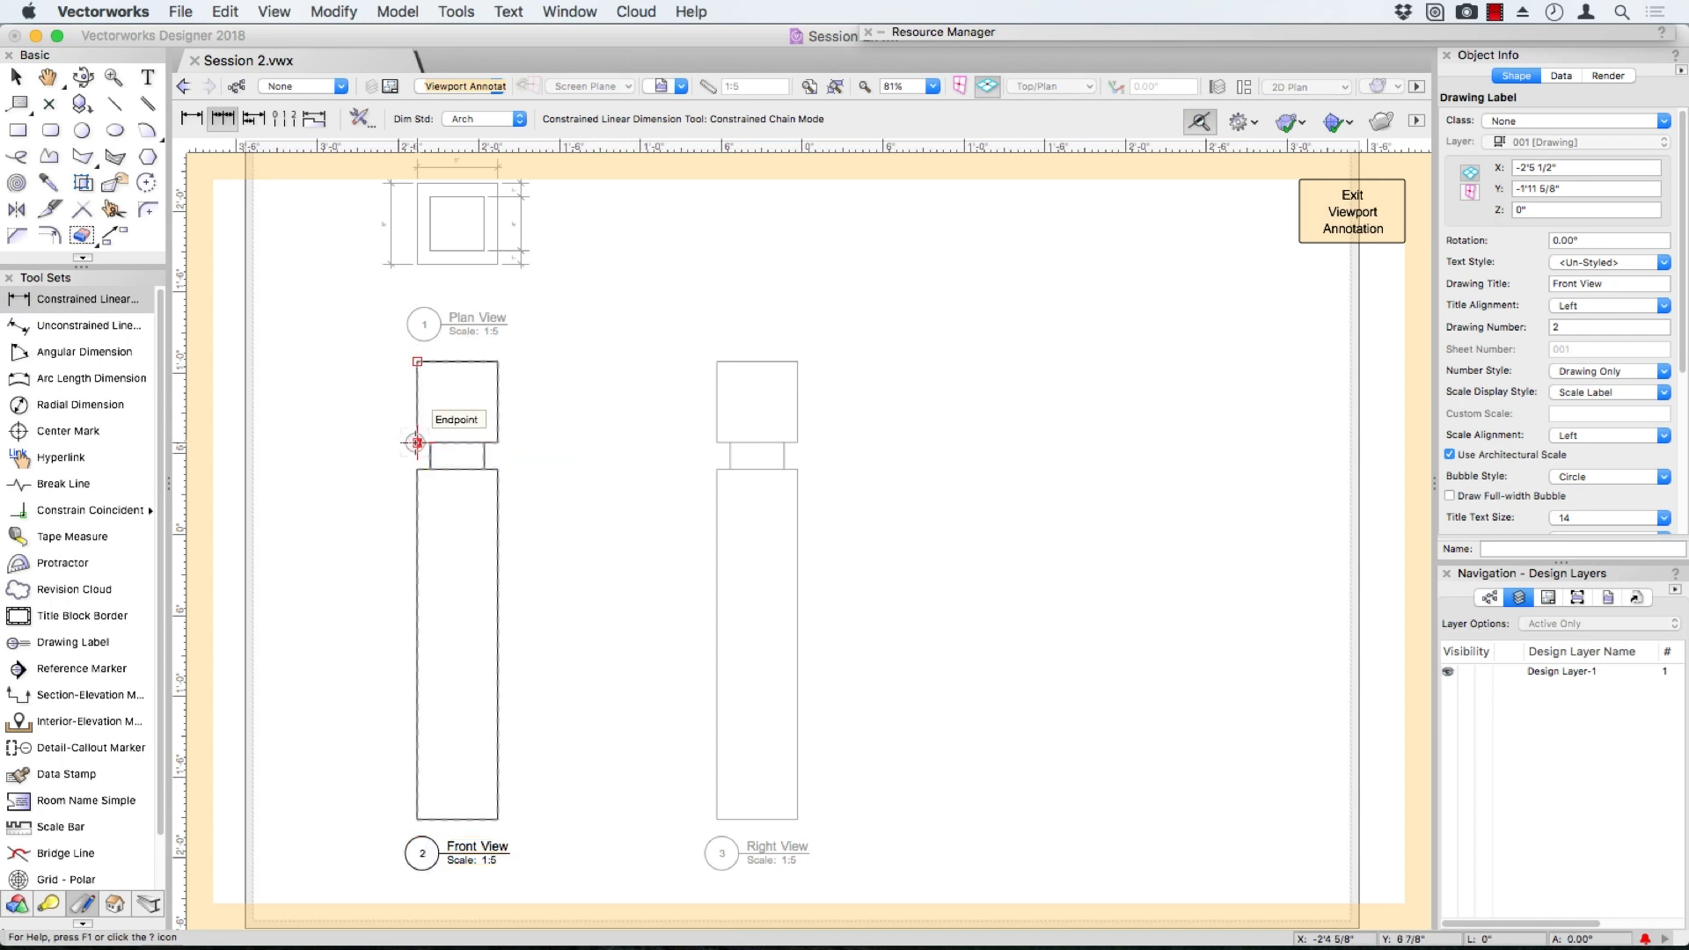
pyautogui.click(417, 442)
pyautogui.click(391, 450)
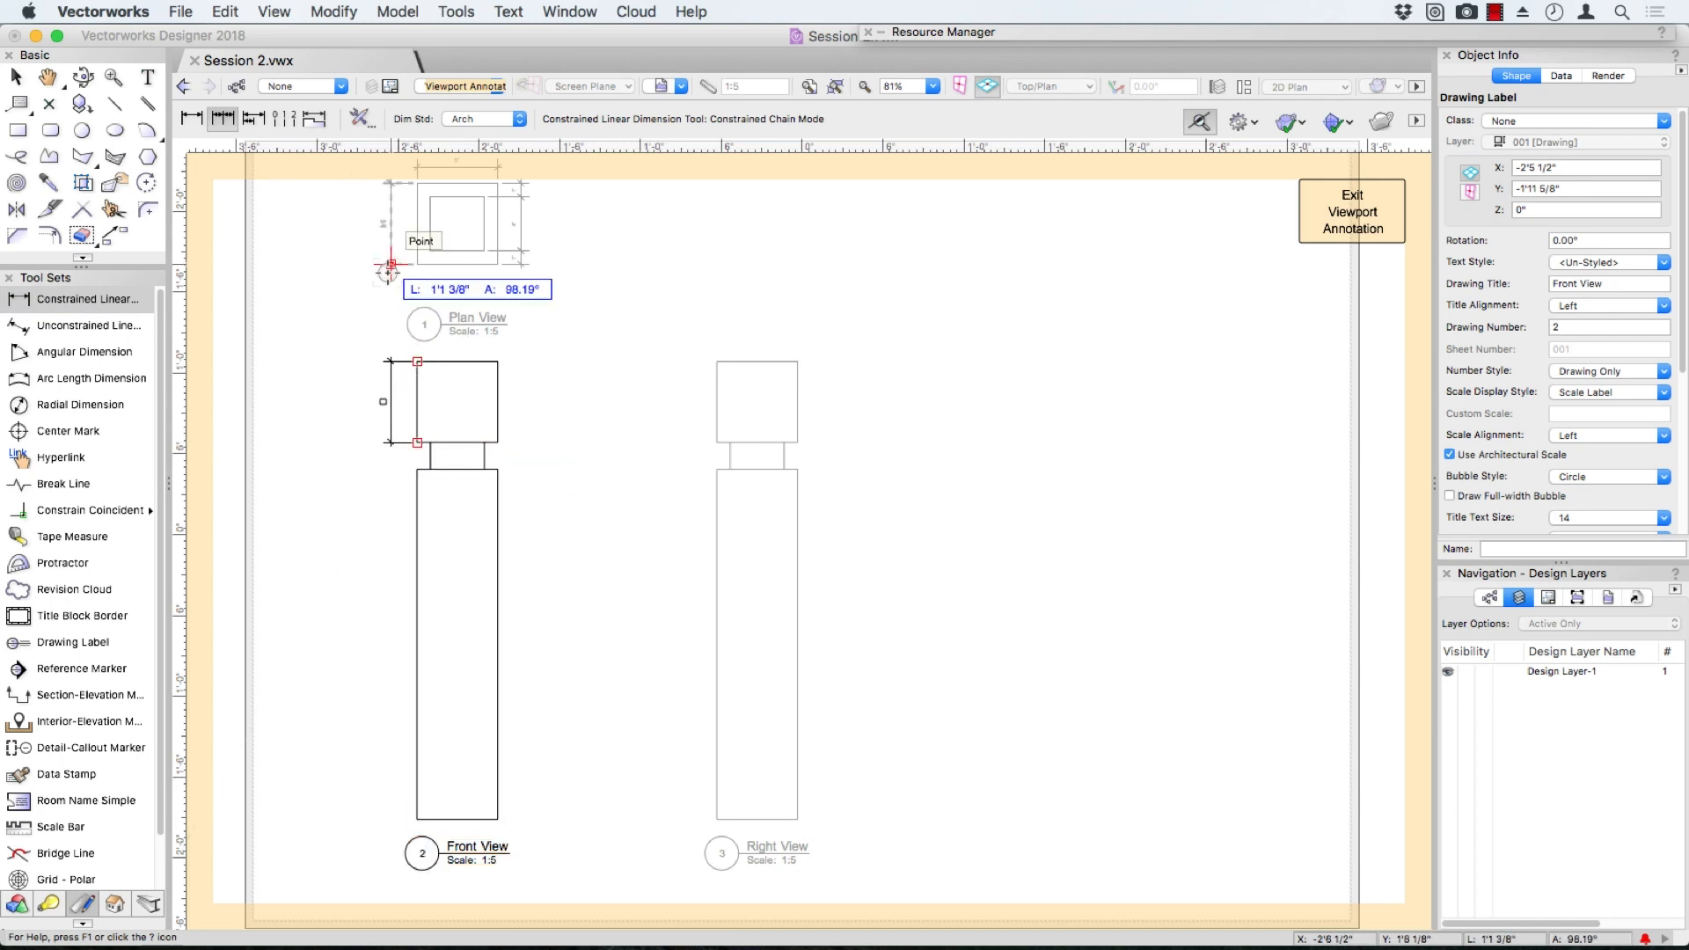
pyautogui.click(417, 469)
pyautogui.doubleClick(417, 819)
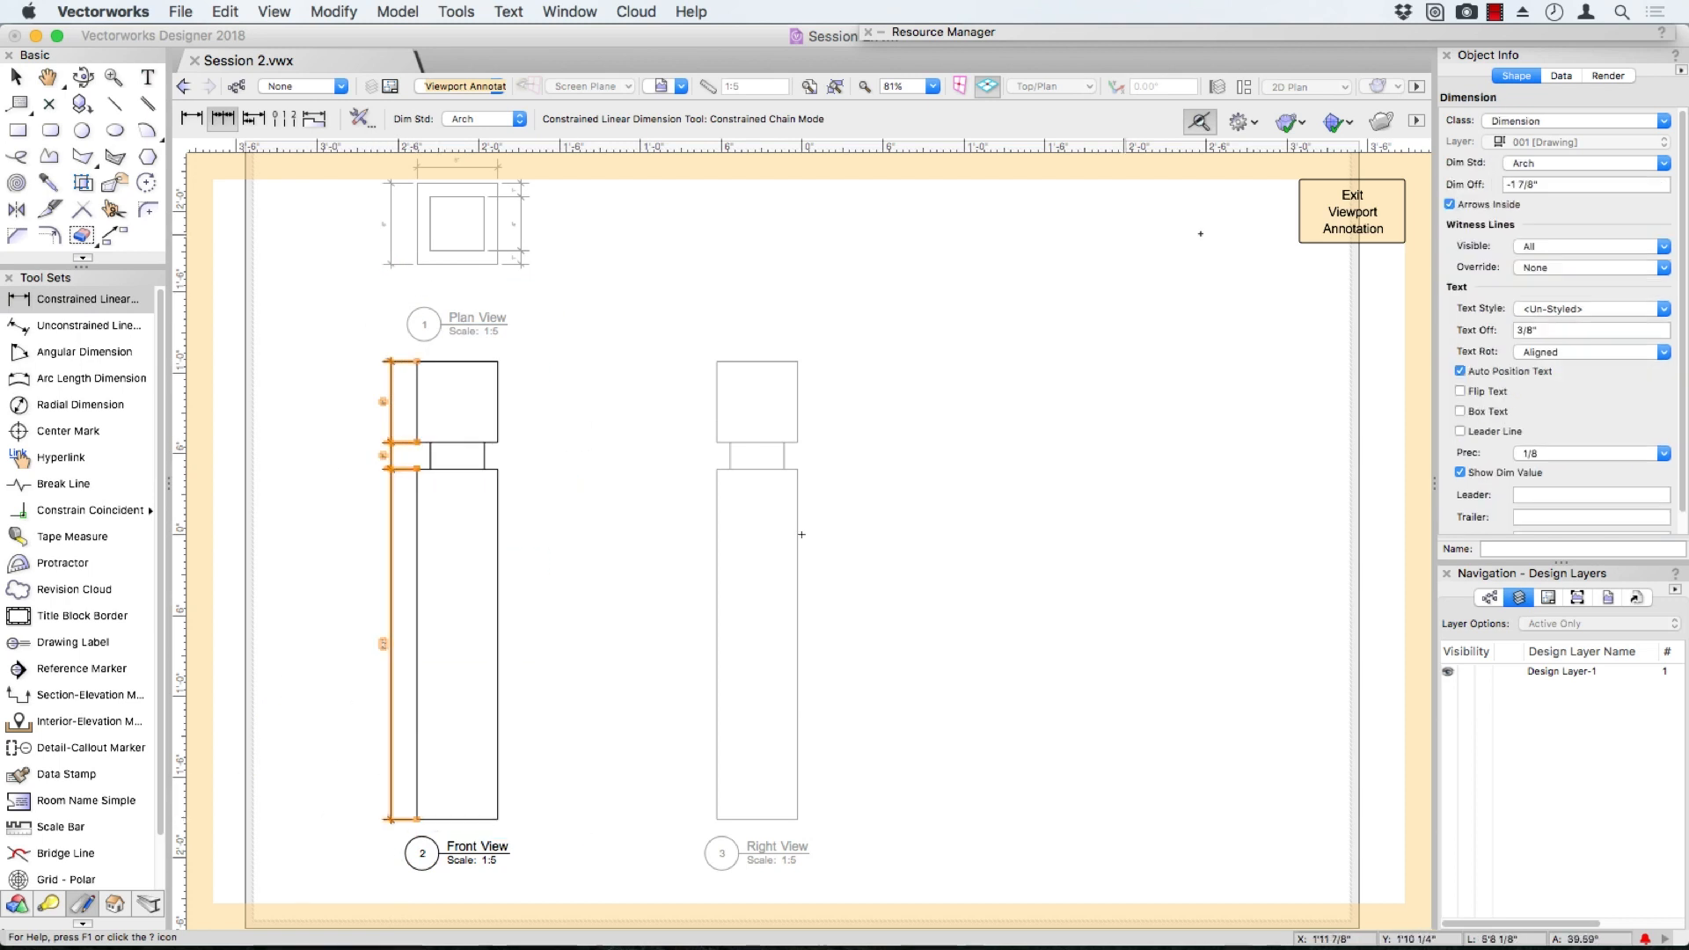
pyautogui.click(1346, 218)
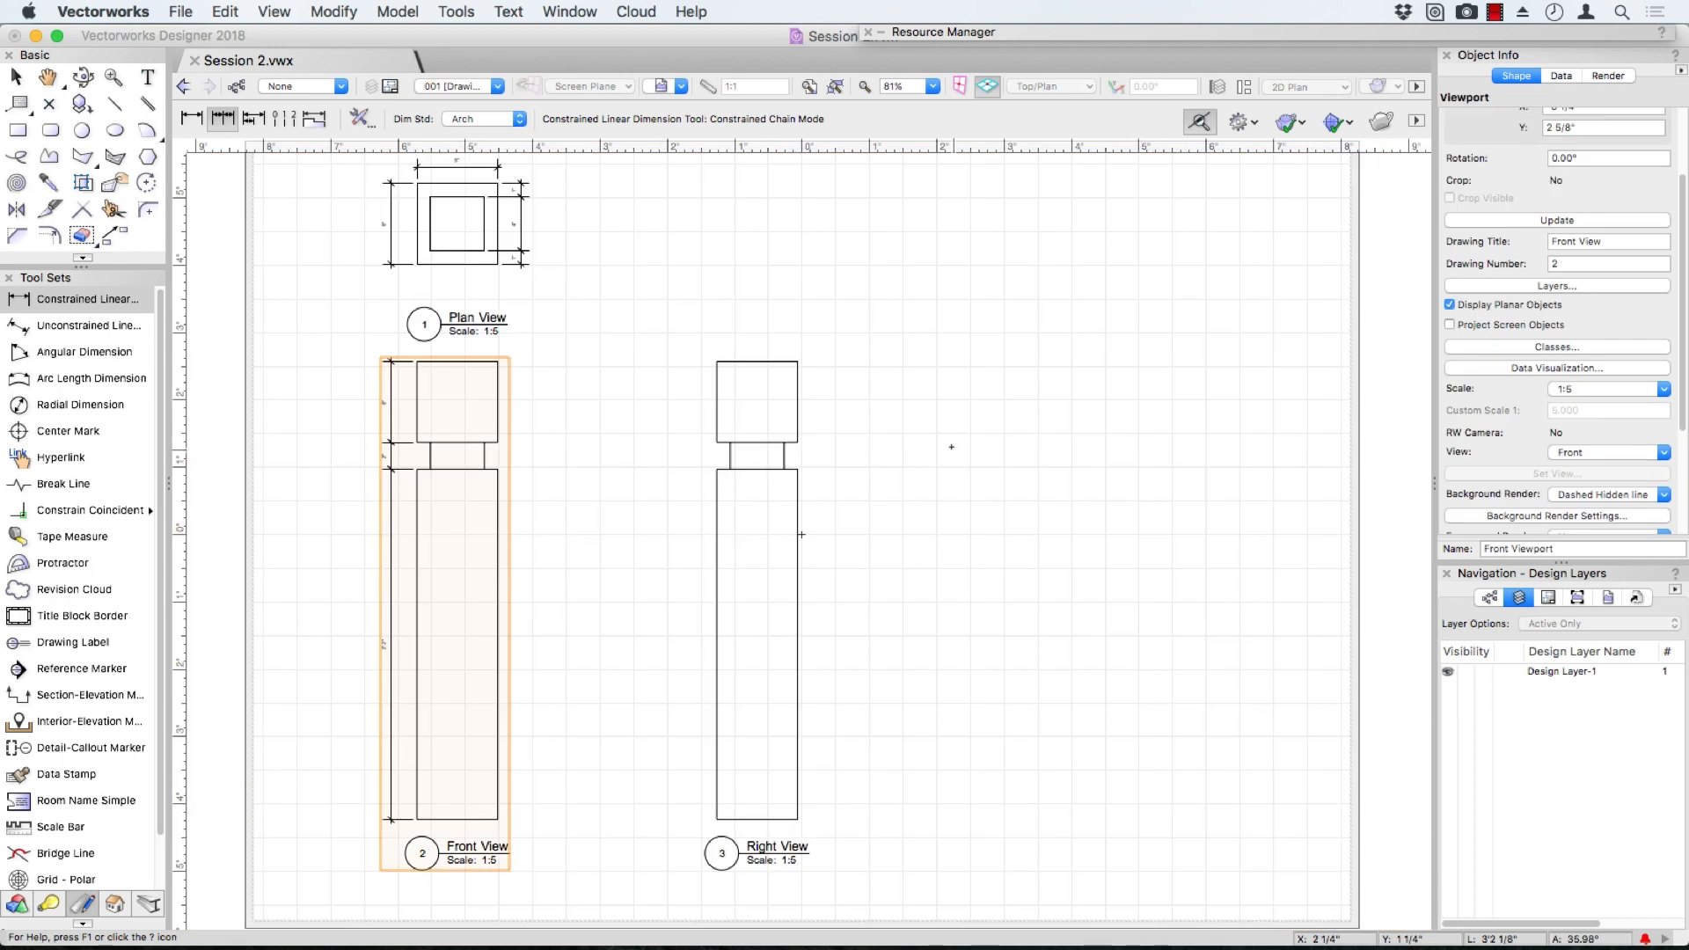
# Open the Right View viewport's annotations and chain-dimension the head, neck and shaft heights about 2 3/4" from the post's left edge
pyautogui.rightClick(729, 441)
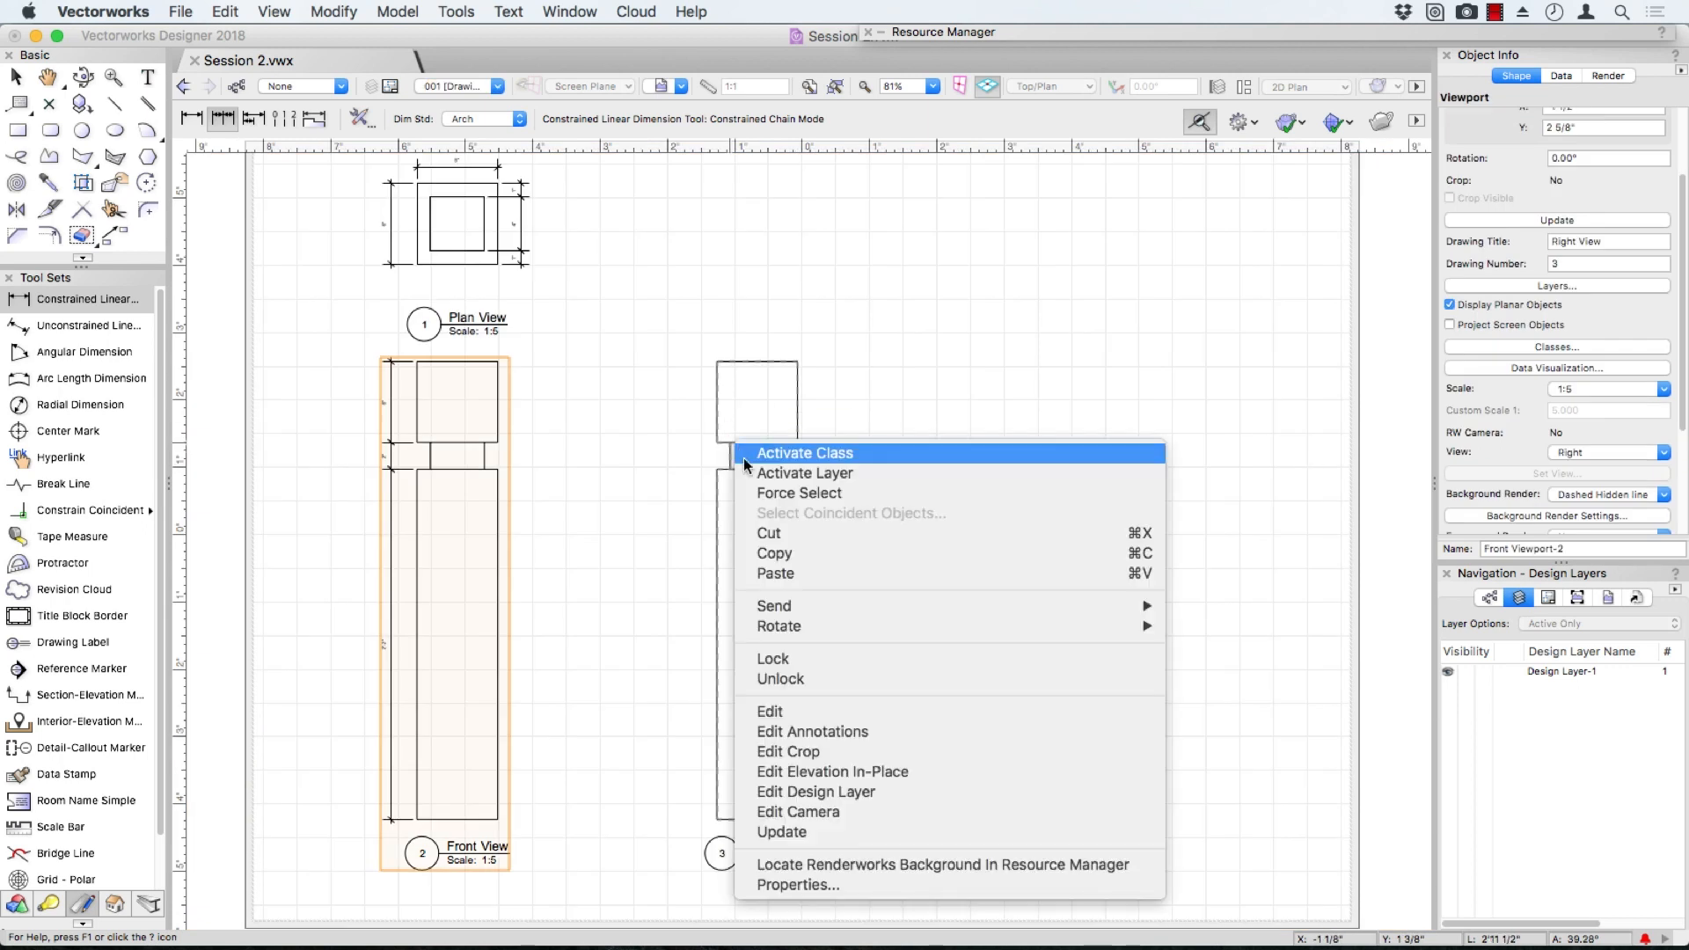
pyautogui.click(812, 733)
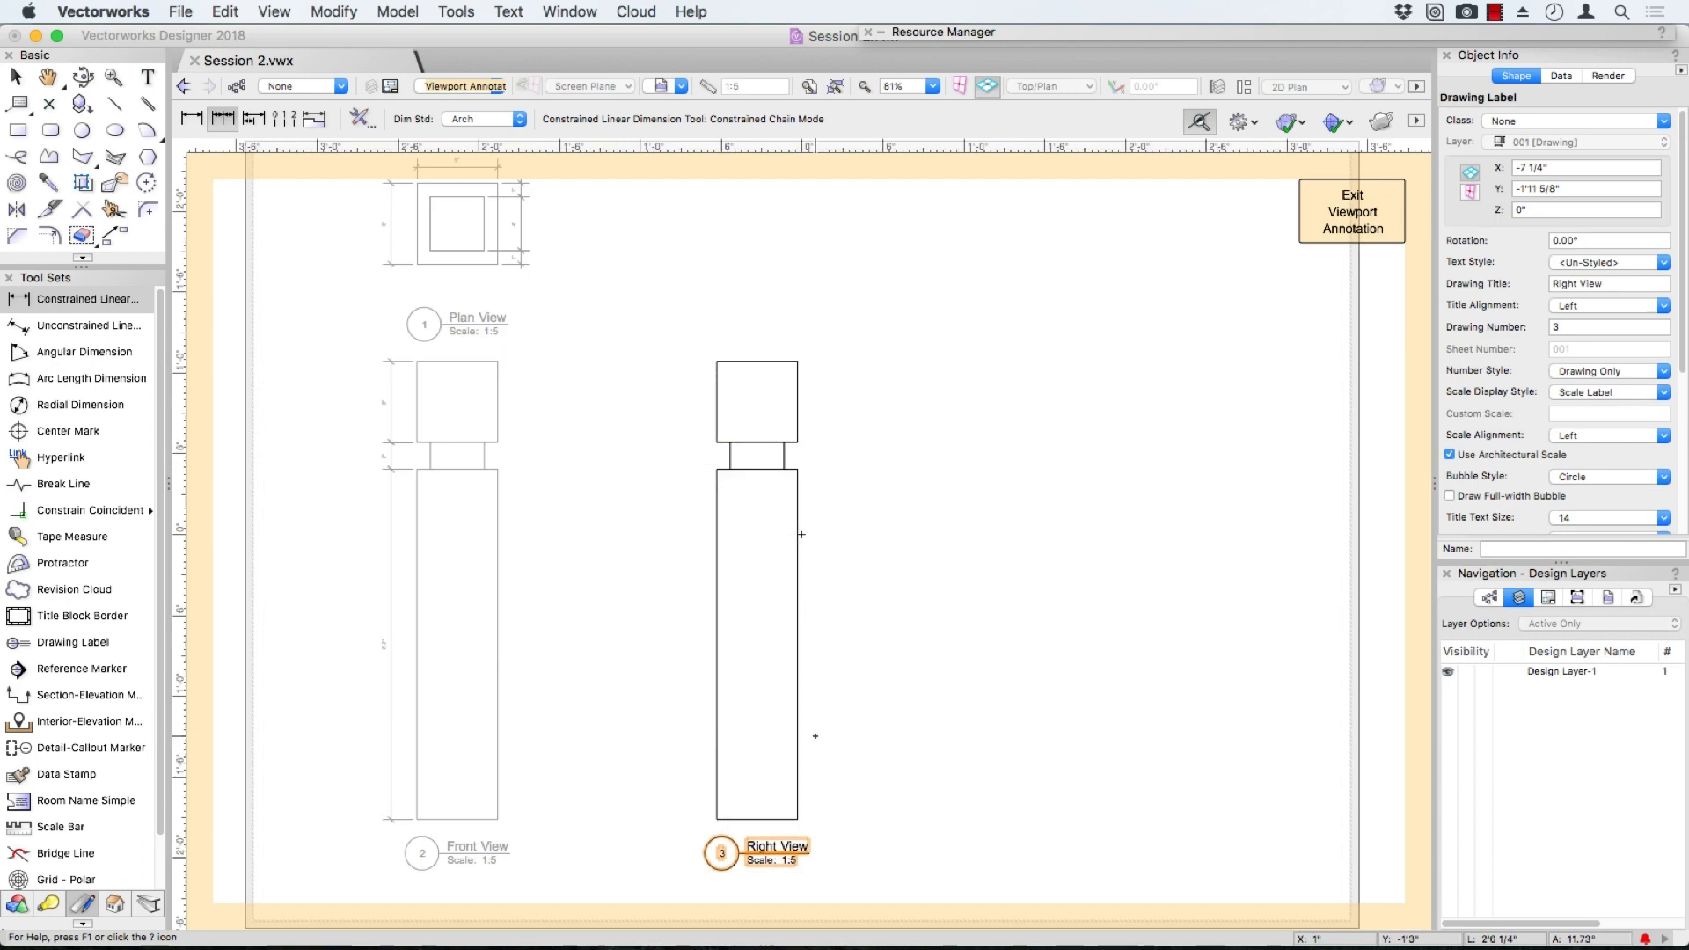
pyautogui.click(717, 361)
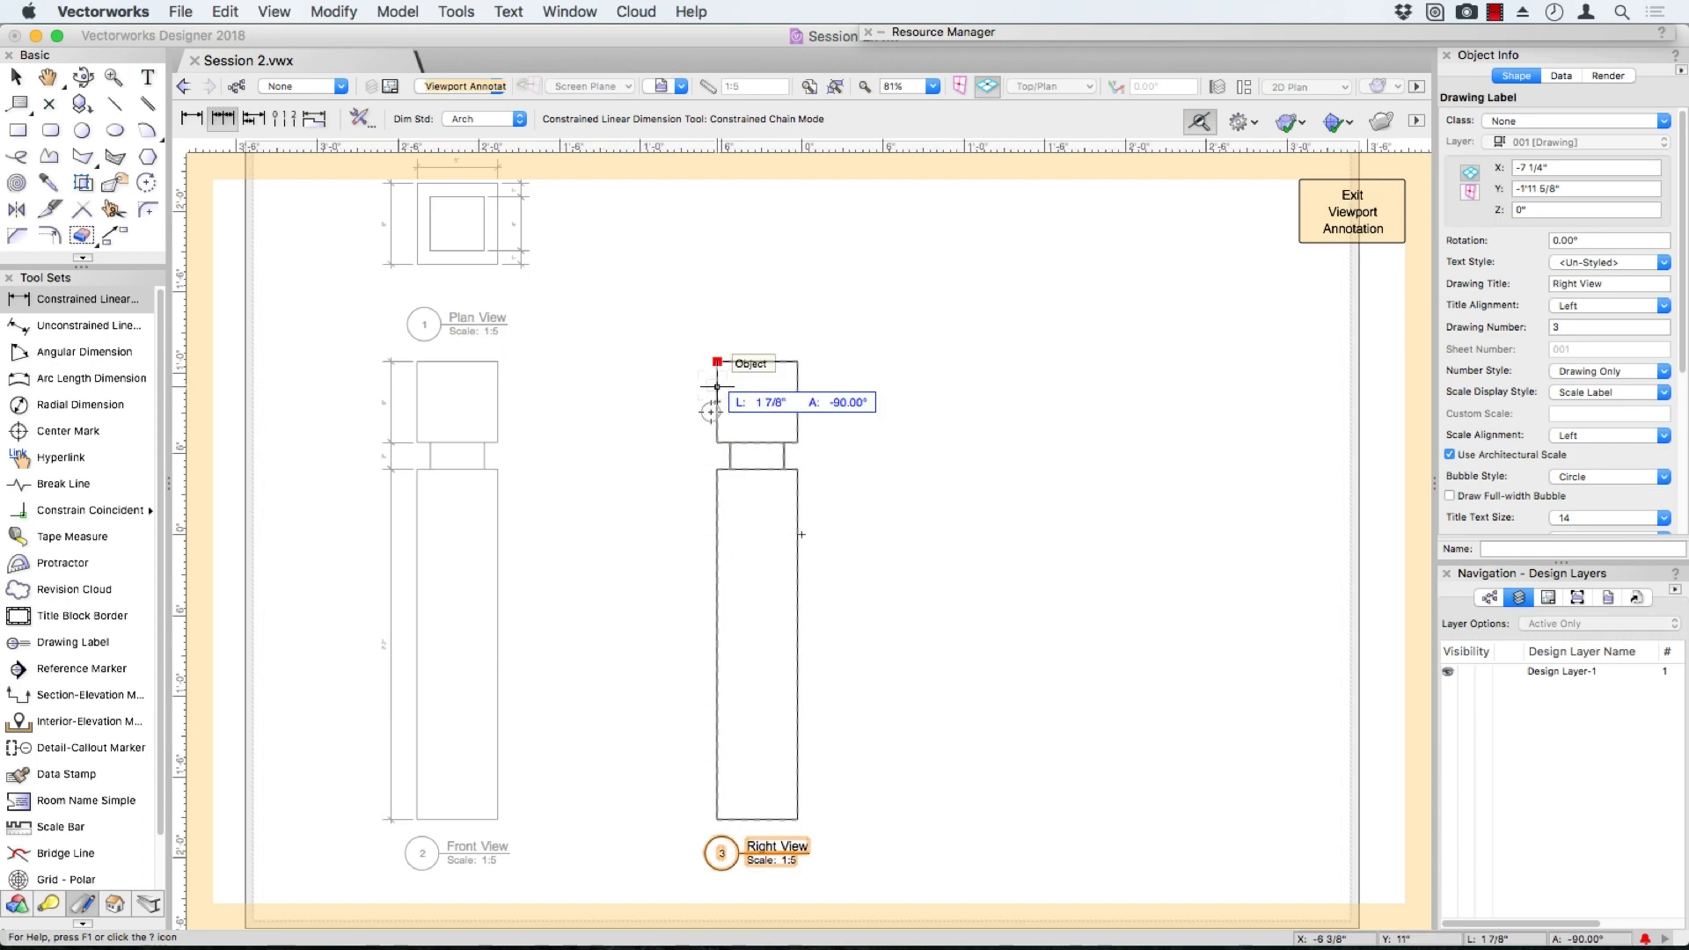
pyautogui.click(678, 442)
pyautogui.click(717, 469)
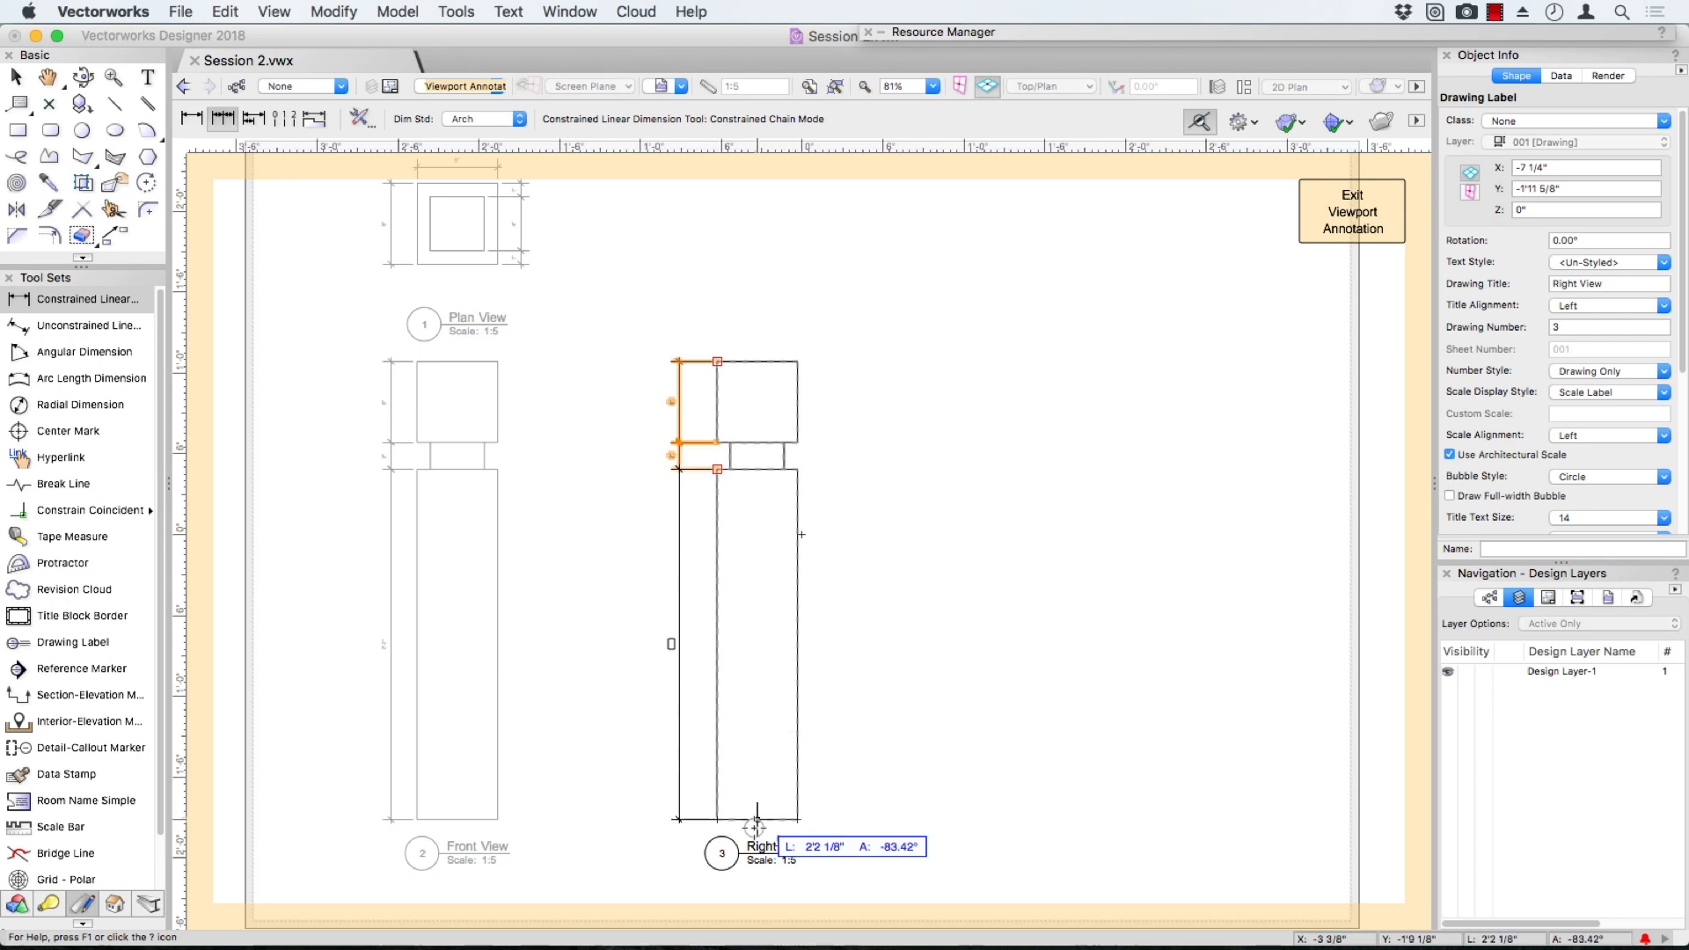
pyautogui.doubleClick(716, 819)
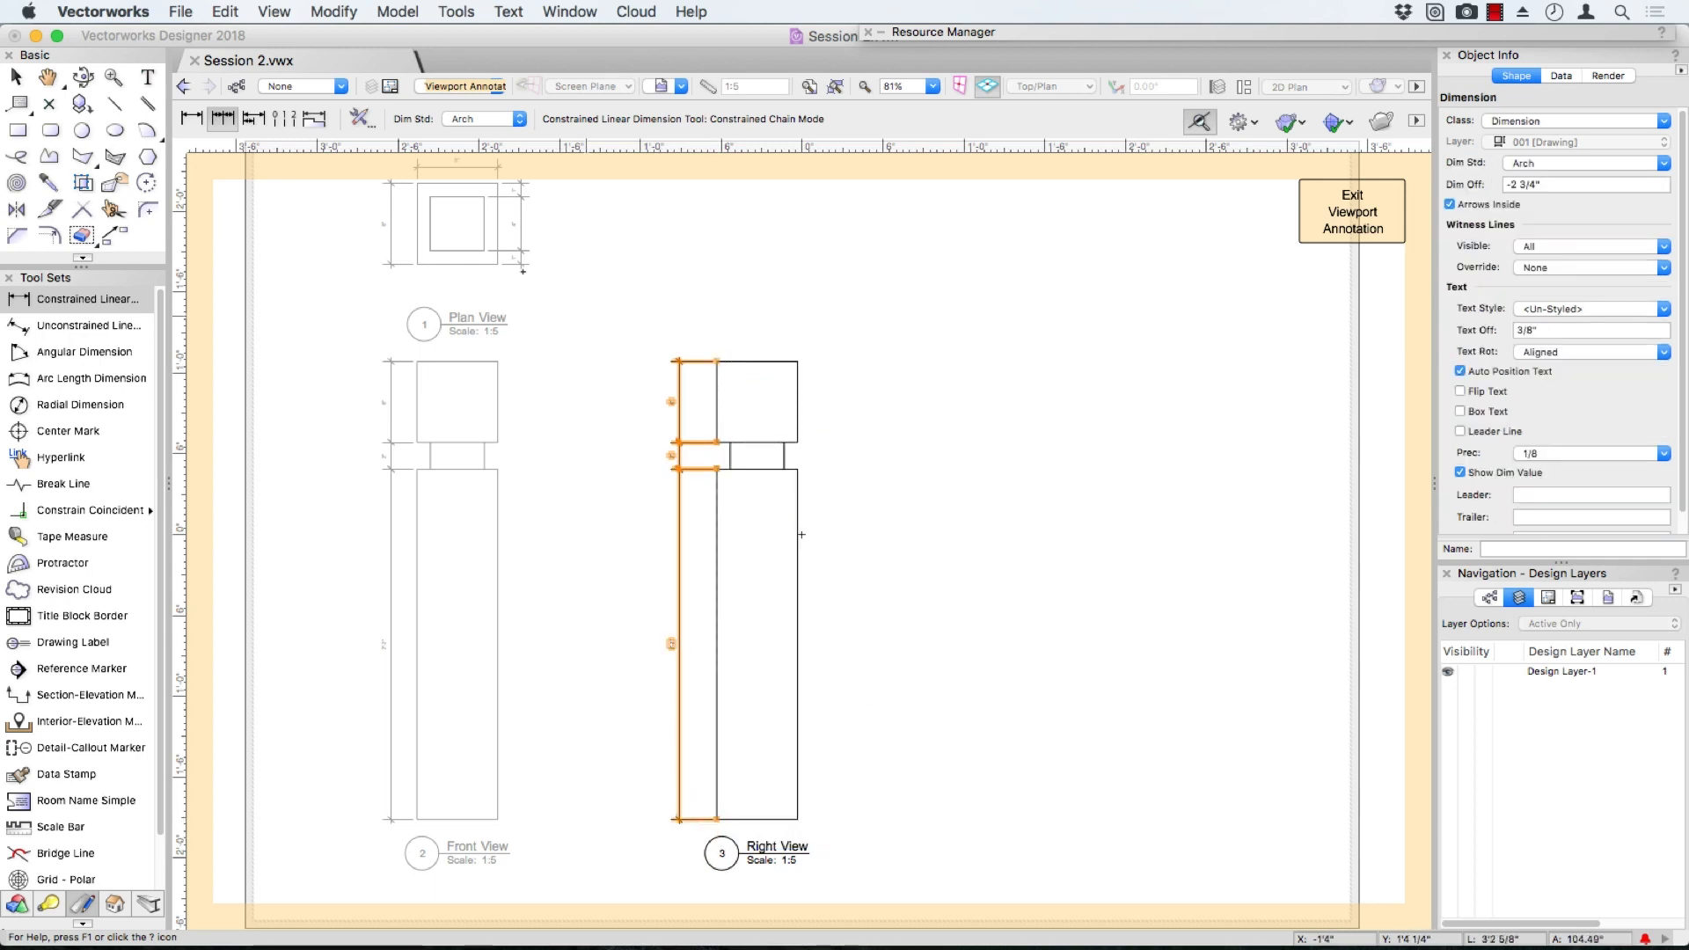
# Add a single width dimension about 1 3/8" above the Right View post's head and exit the viewport's annotations
pyautogui.click(192, 118)
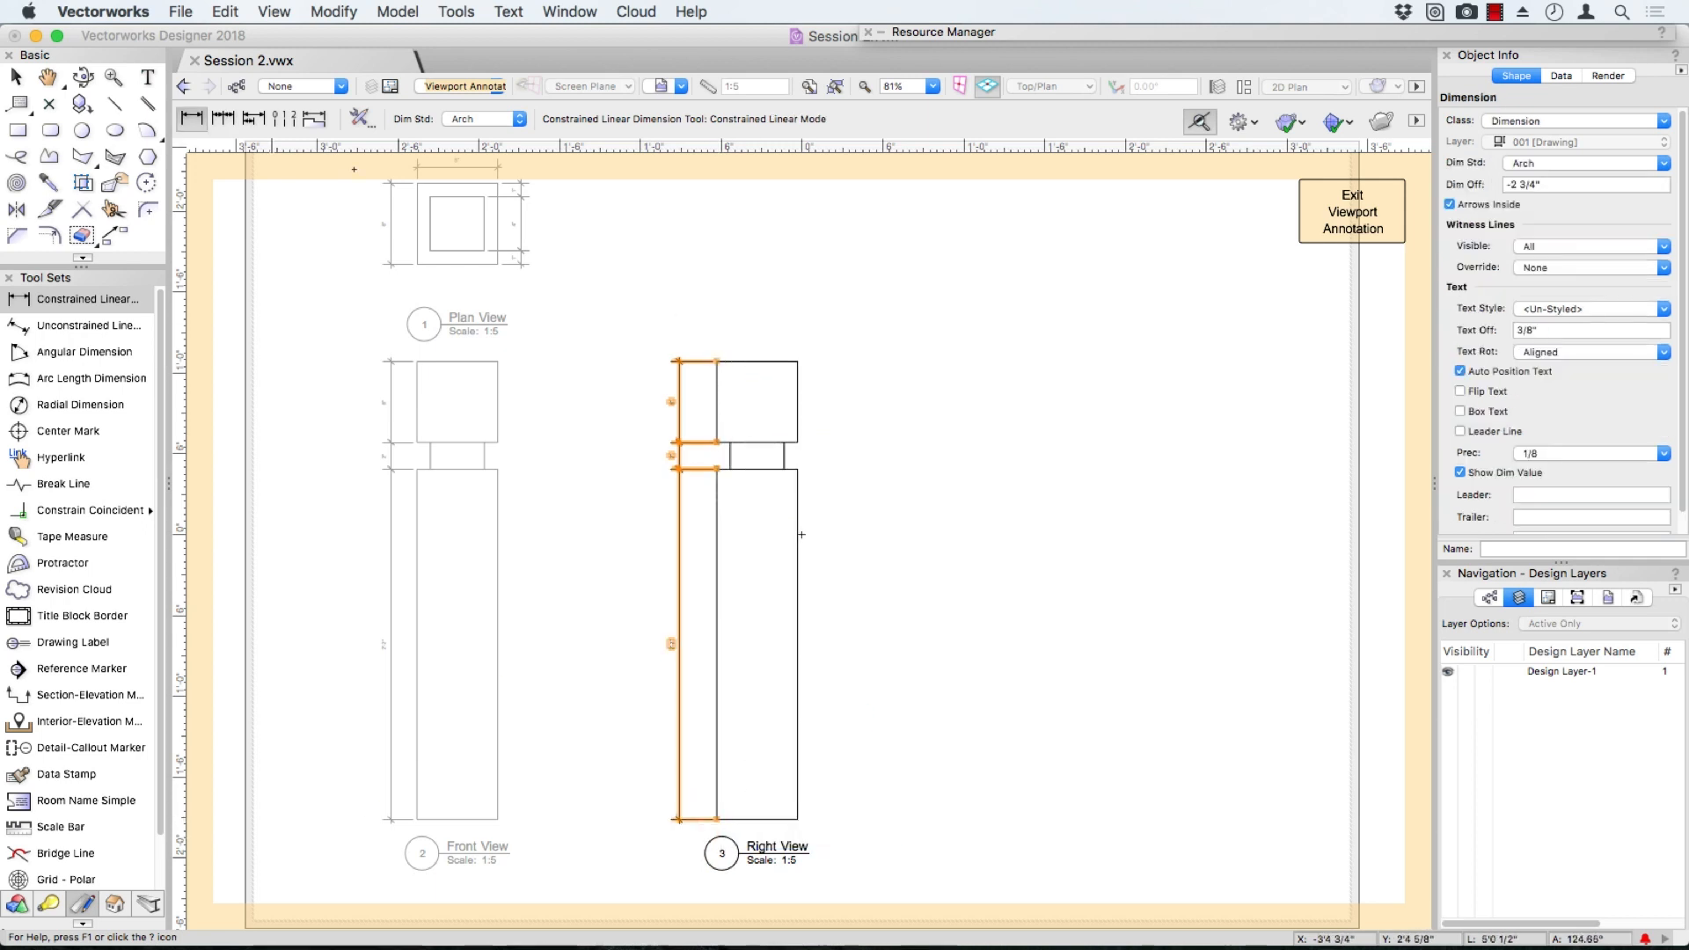
pyautogui.press('z')
pyautogui.click(717, 360)
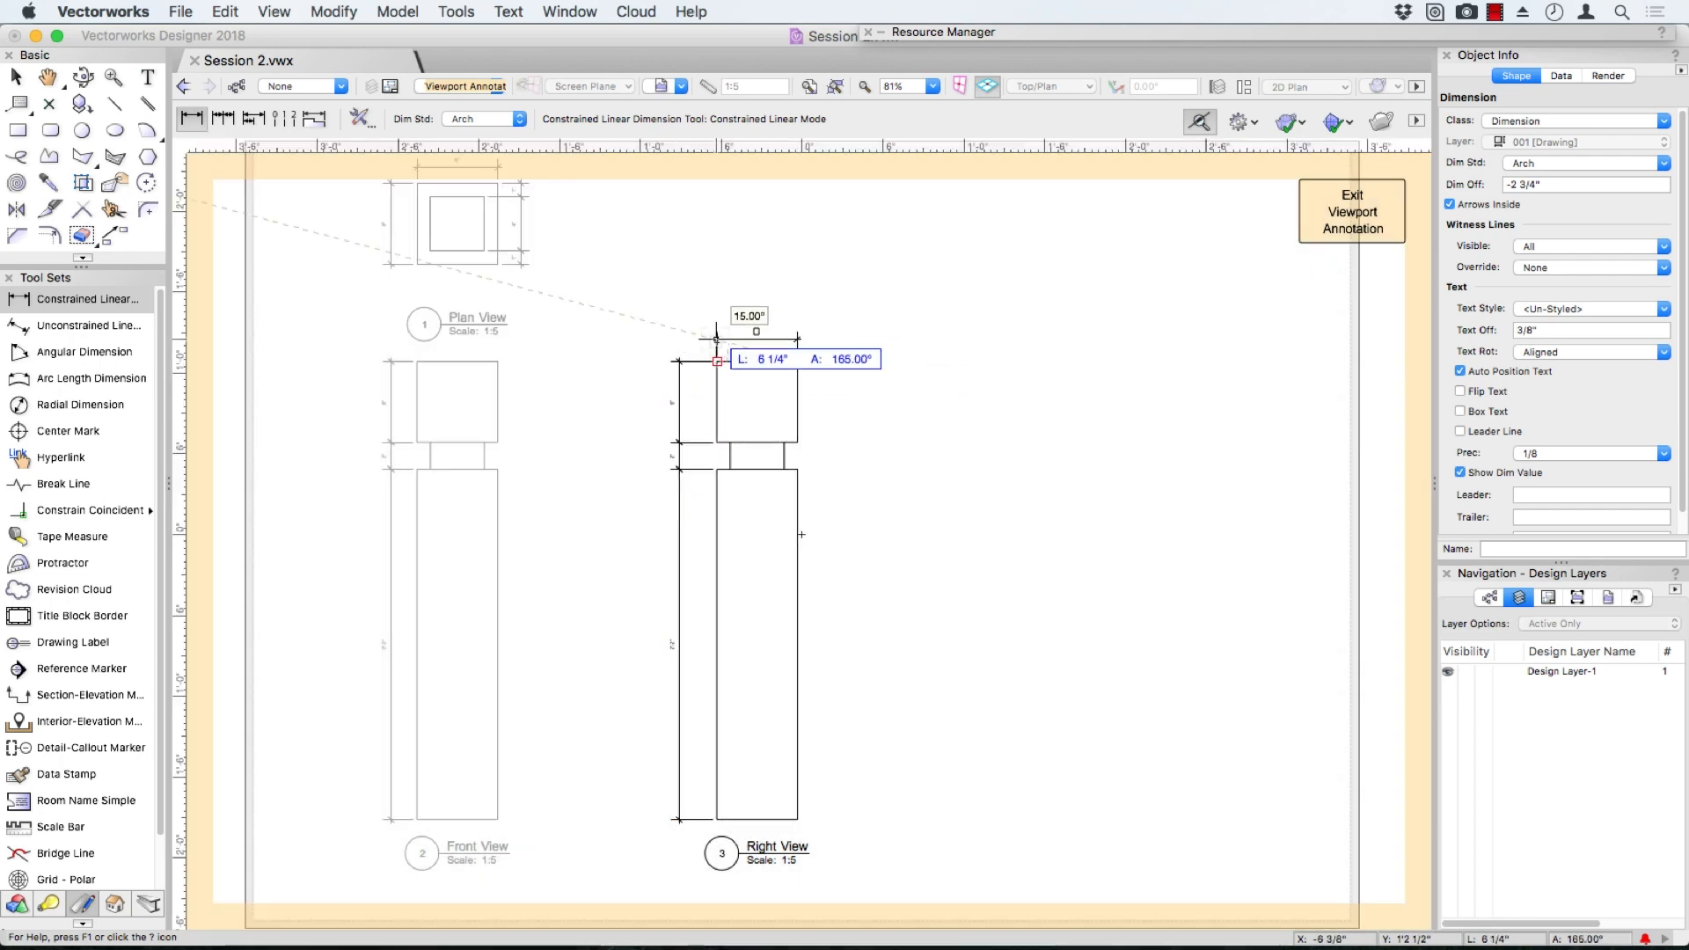
pyautogui.click(729, 344)
pyautogui.press('x')
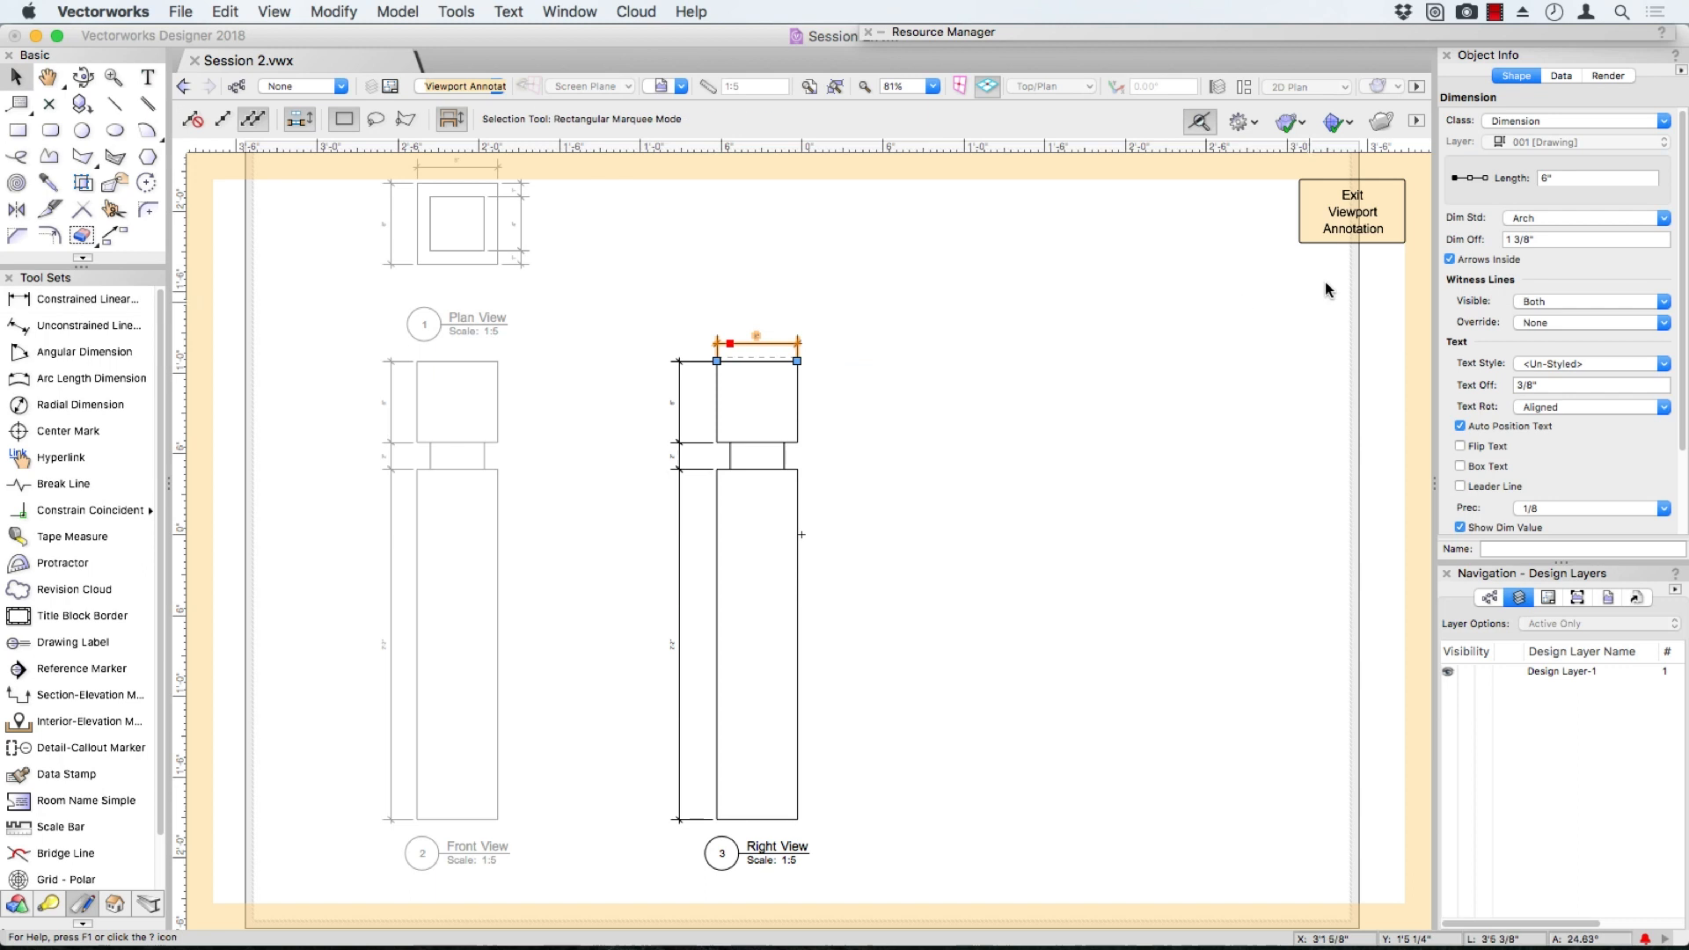
pyautogui.click(1335, 219)
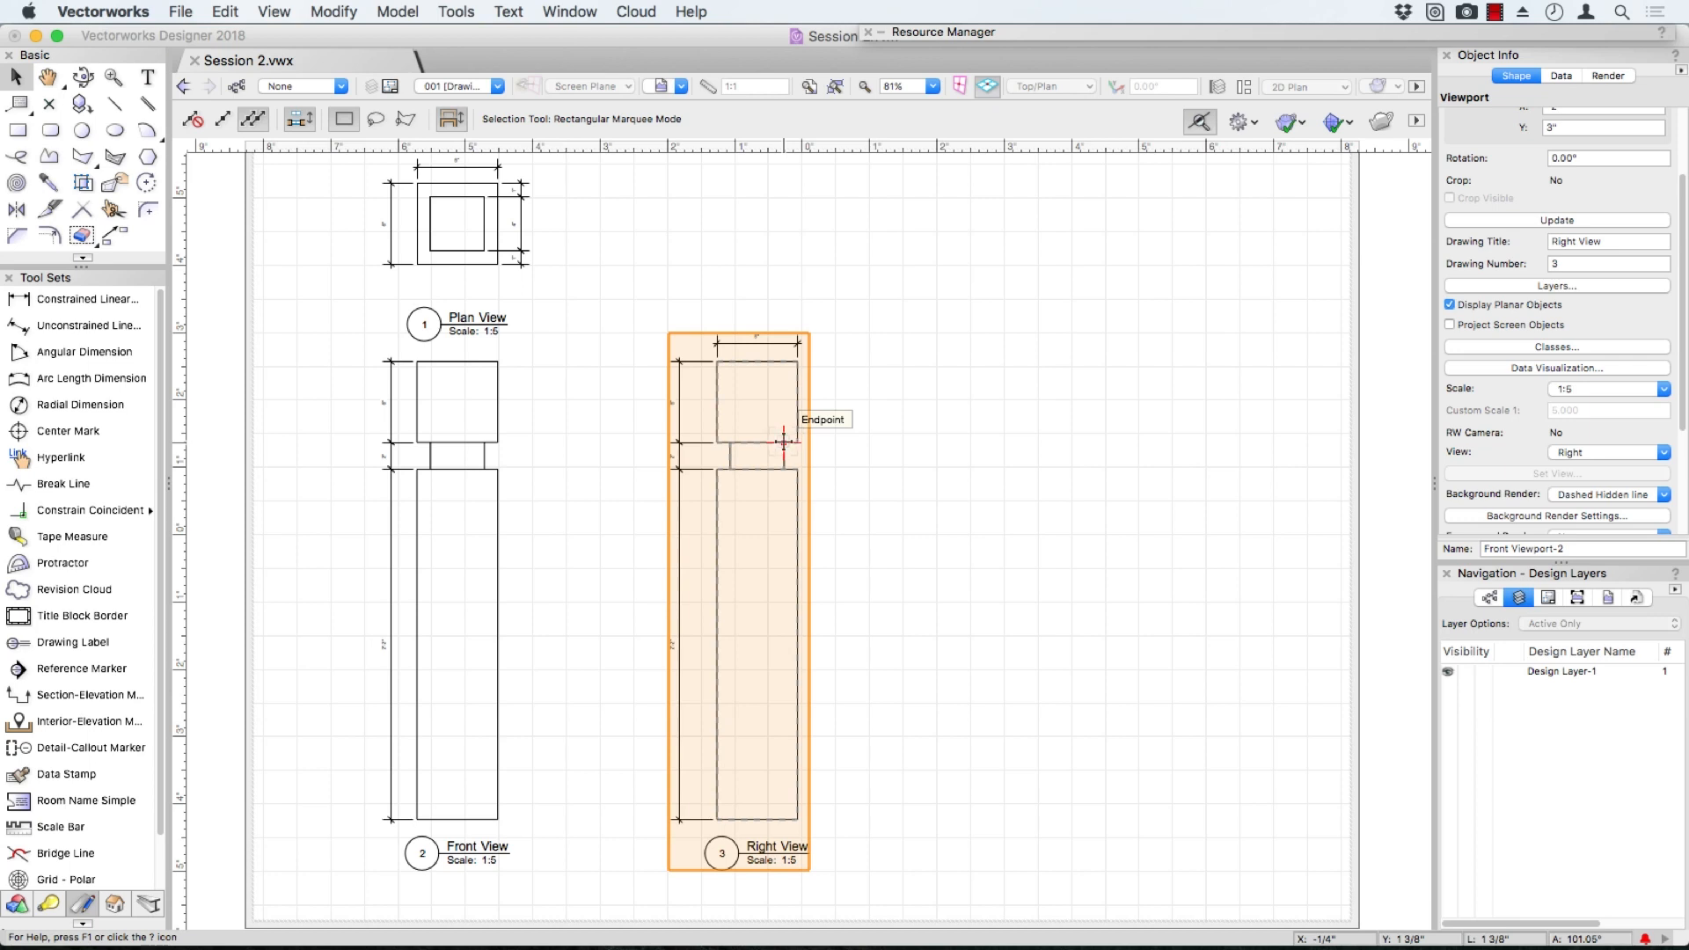
# Duplicate the Right View viewport about 5" to its right and change the copy's drawing title to "Isometric View"
pyautogui.moveTo(783, 443)
pyautogui.mouseDown()
pyautogui.moveTo(1052, 403)
pyautogui.moveTo(1110, 353)
pyautogui.mouseUp()
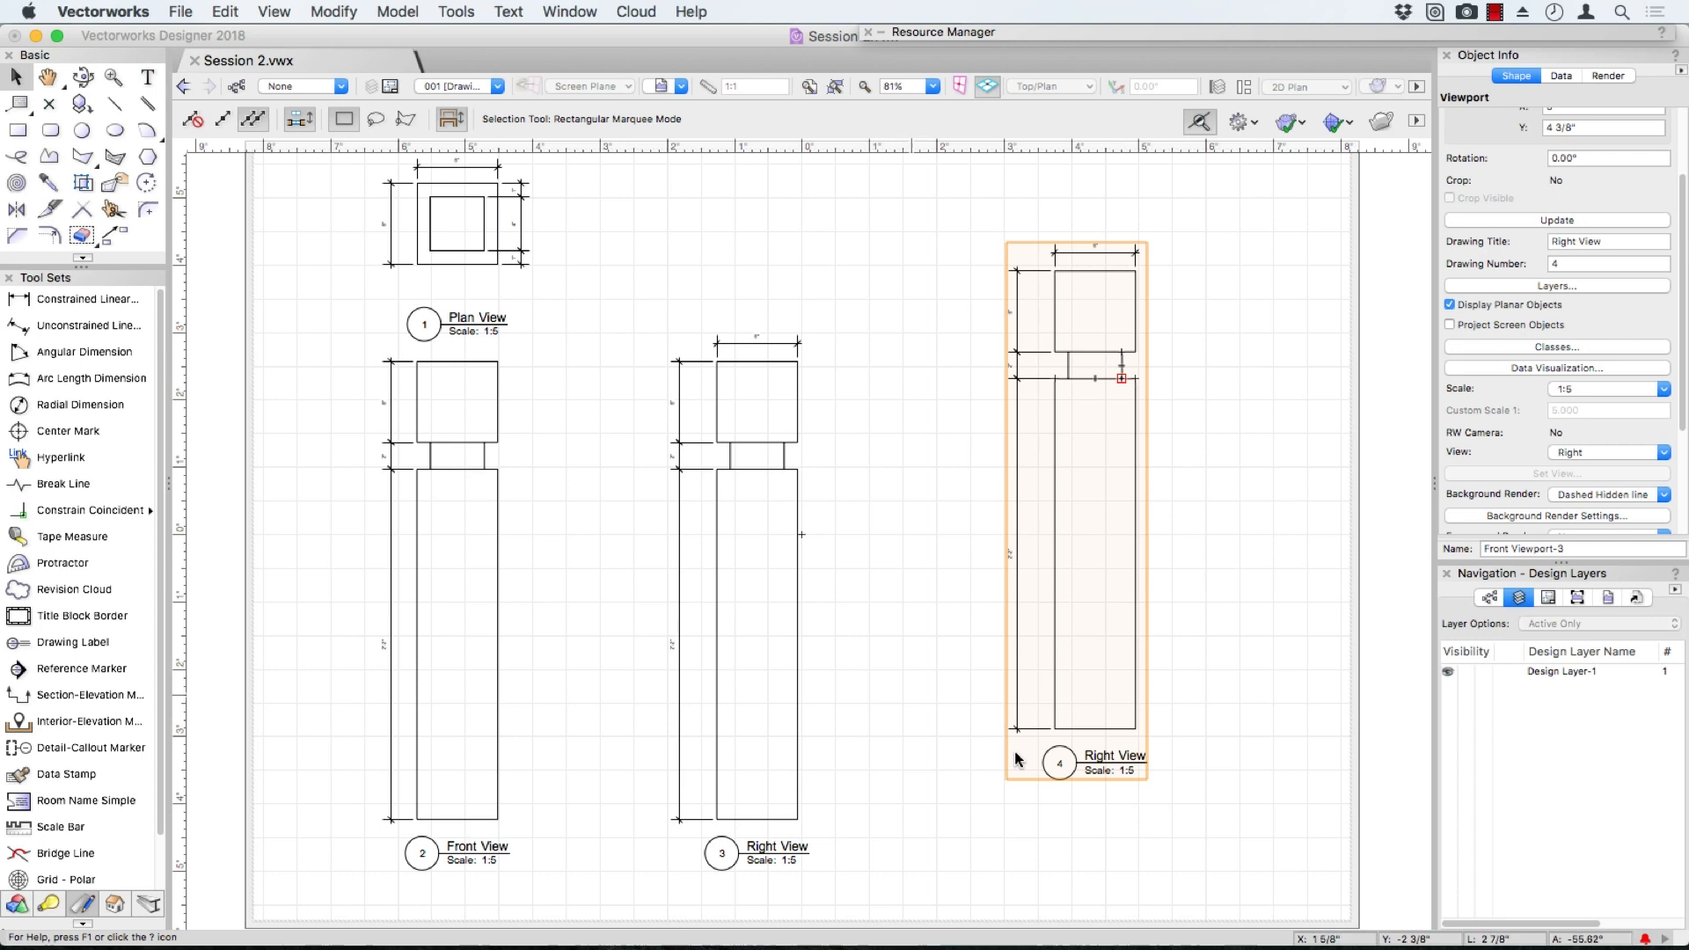
pyautogui.doubleClick(1572, 240)
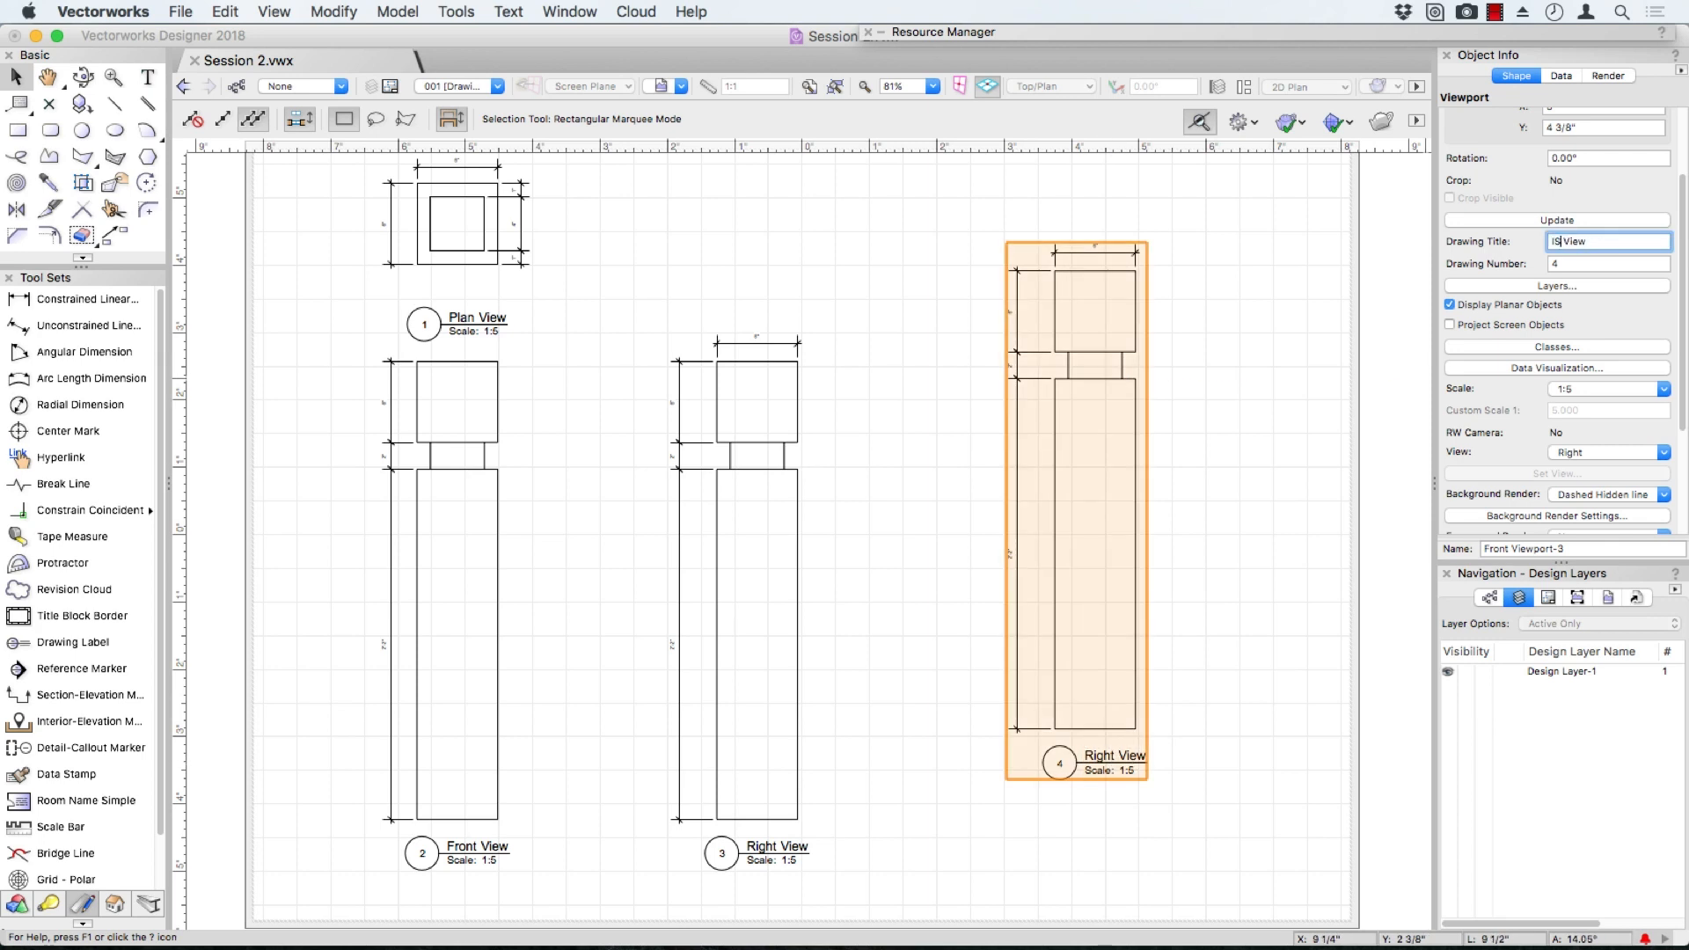
pyautogui.press('Return')
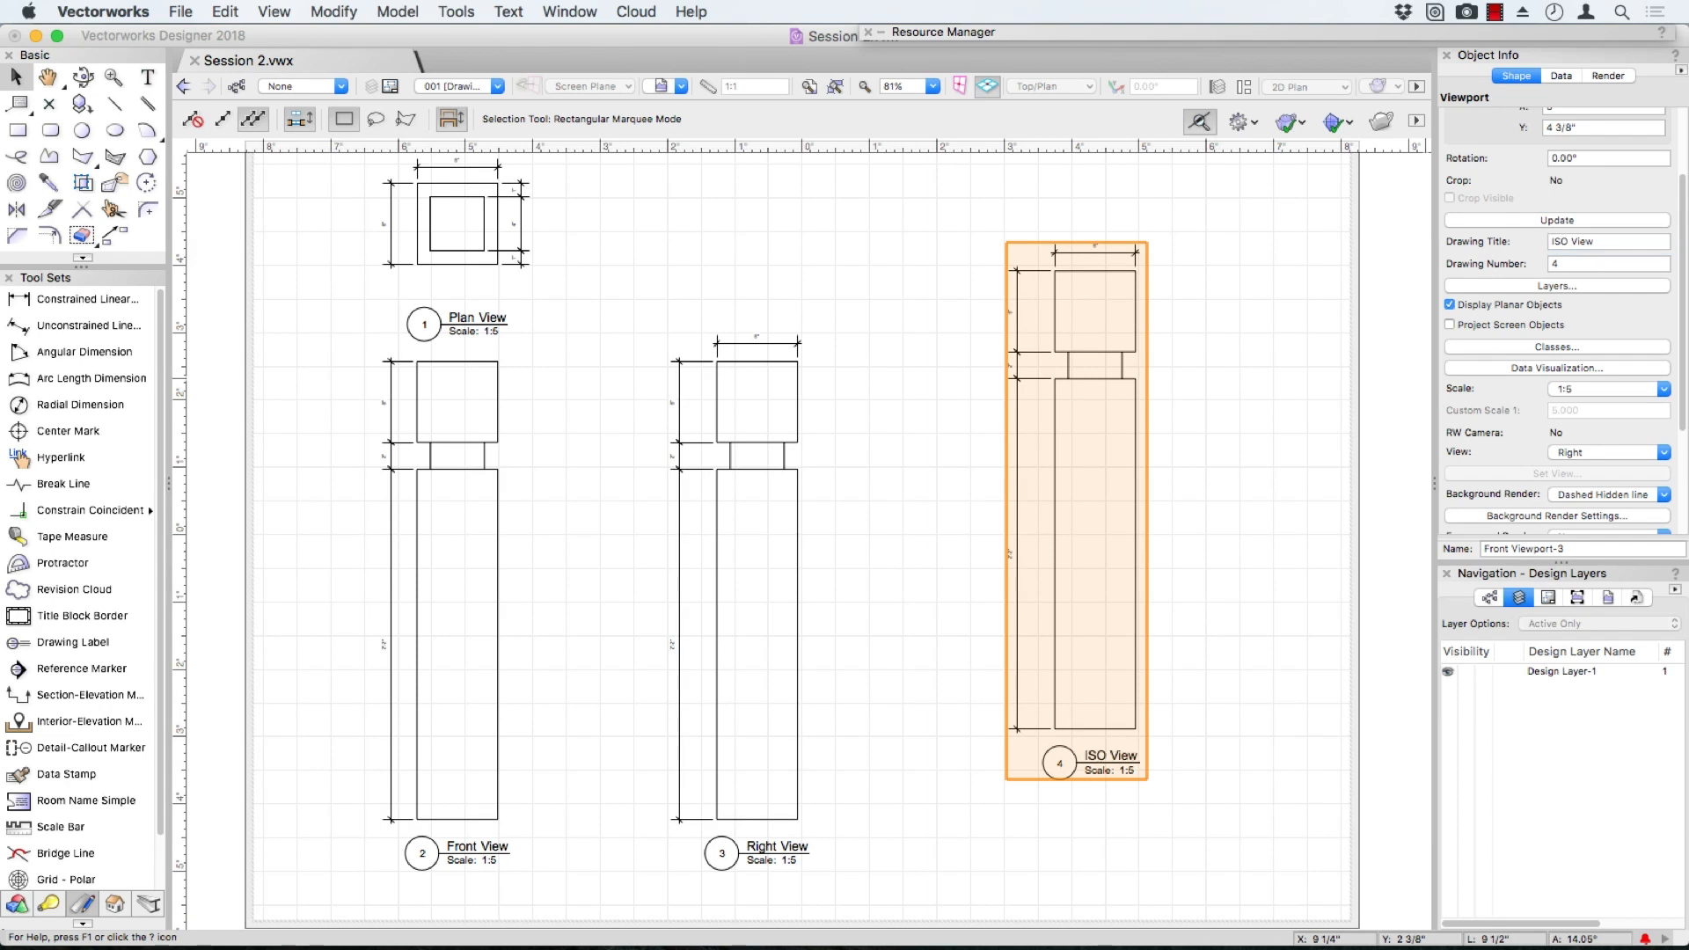
pyautogui.click(1571, 244)
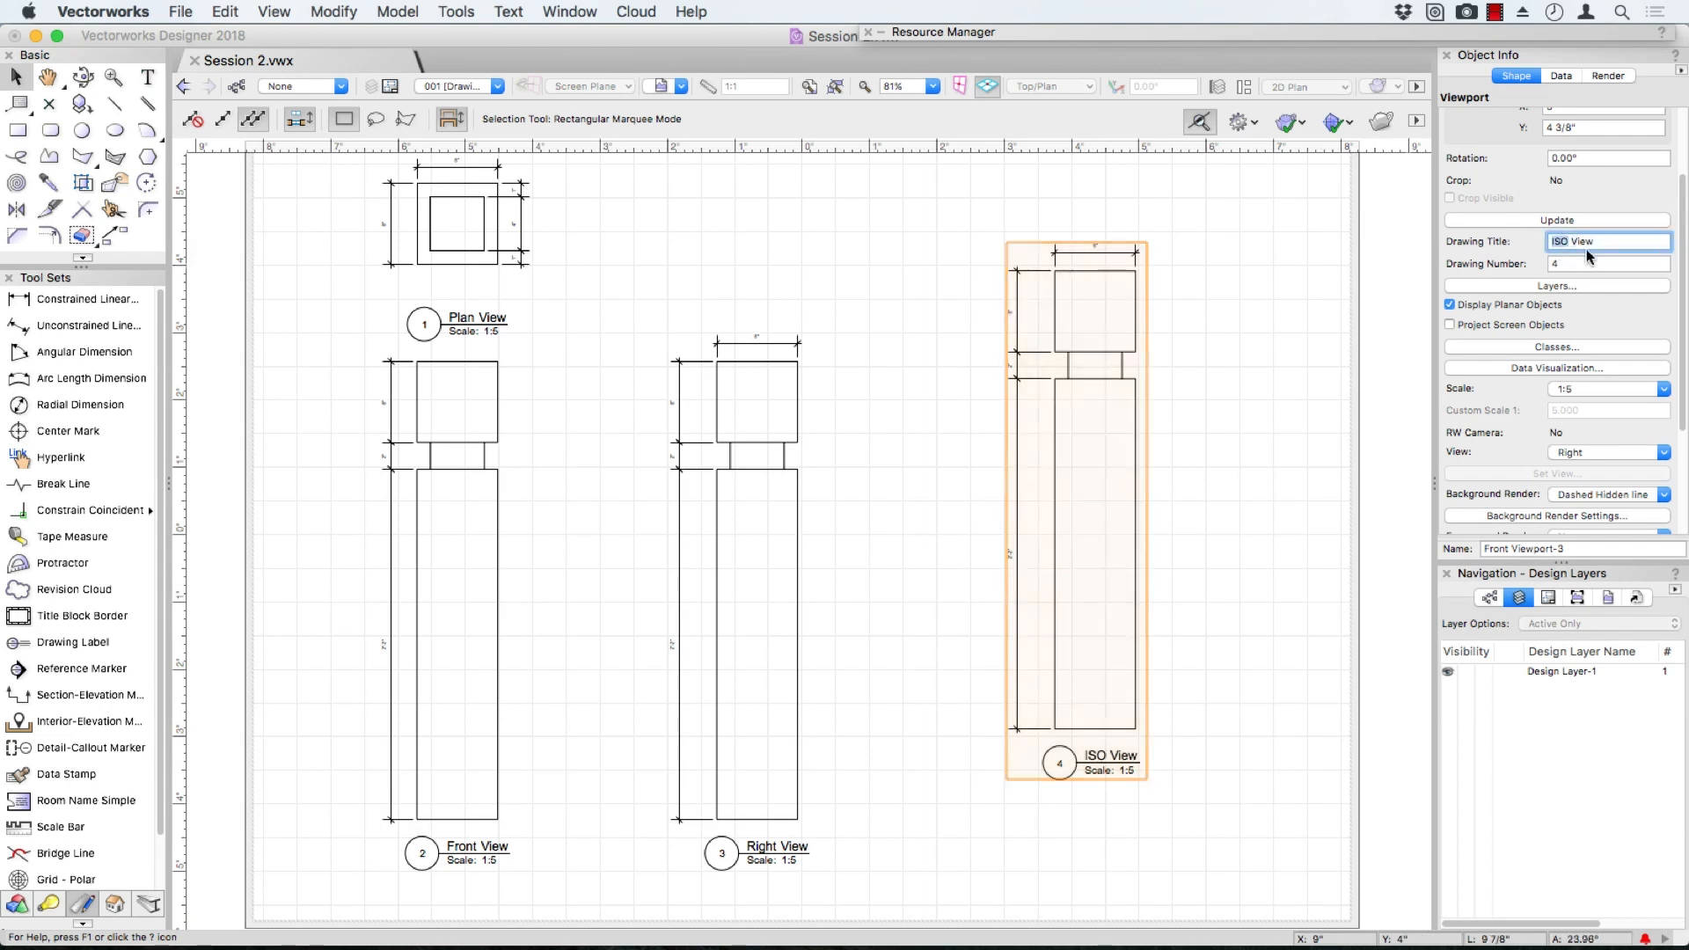
pyautogui.write('Isometric')
pyautogui.press('Return')
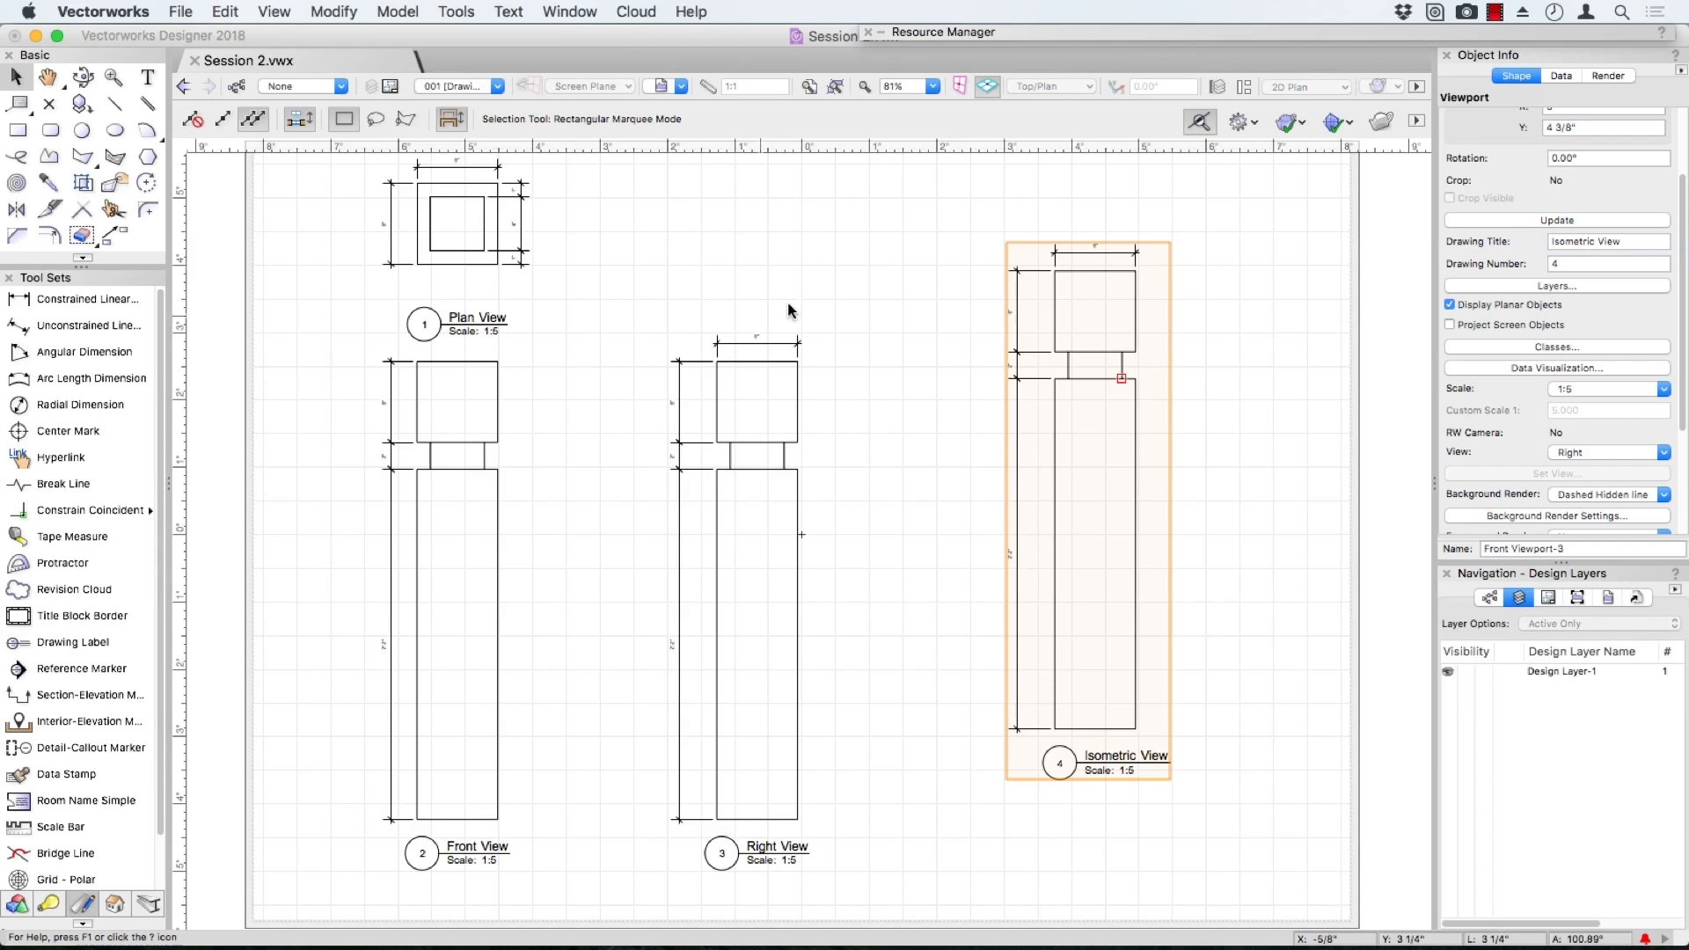
# Set the Isometric View viewport's view to Right Isometric and update the viewport
pyautogui.click(1589, 452)
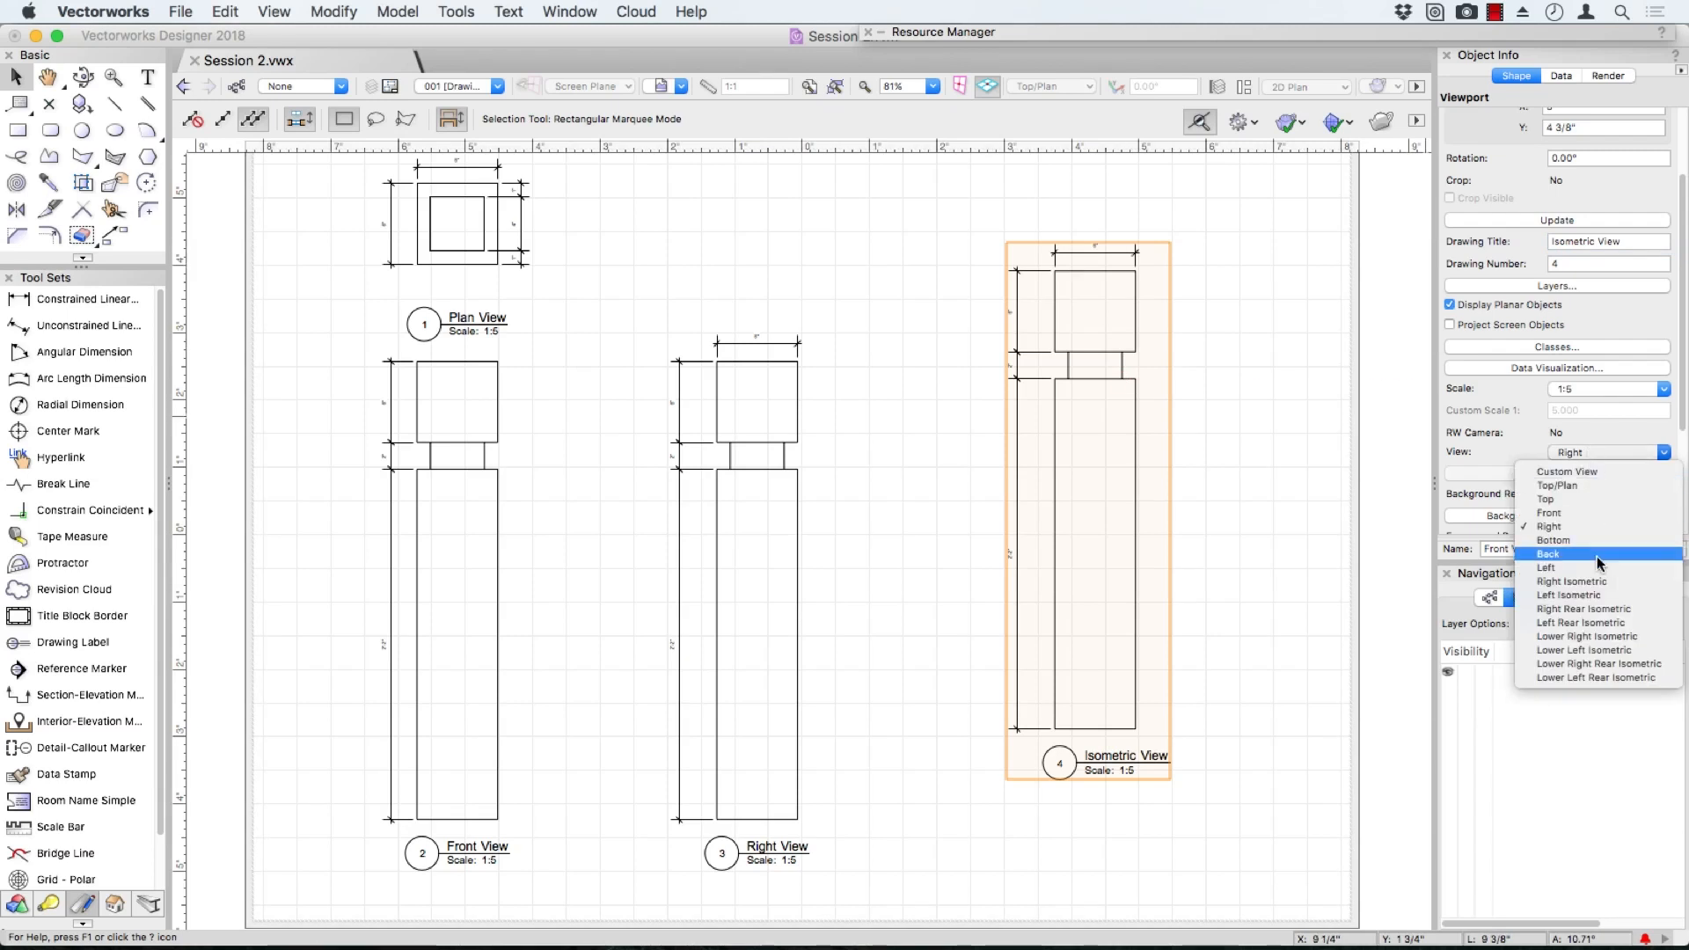
pyautogui.click(1582, 580)
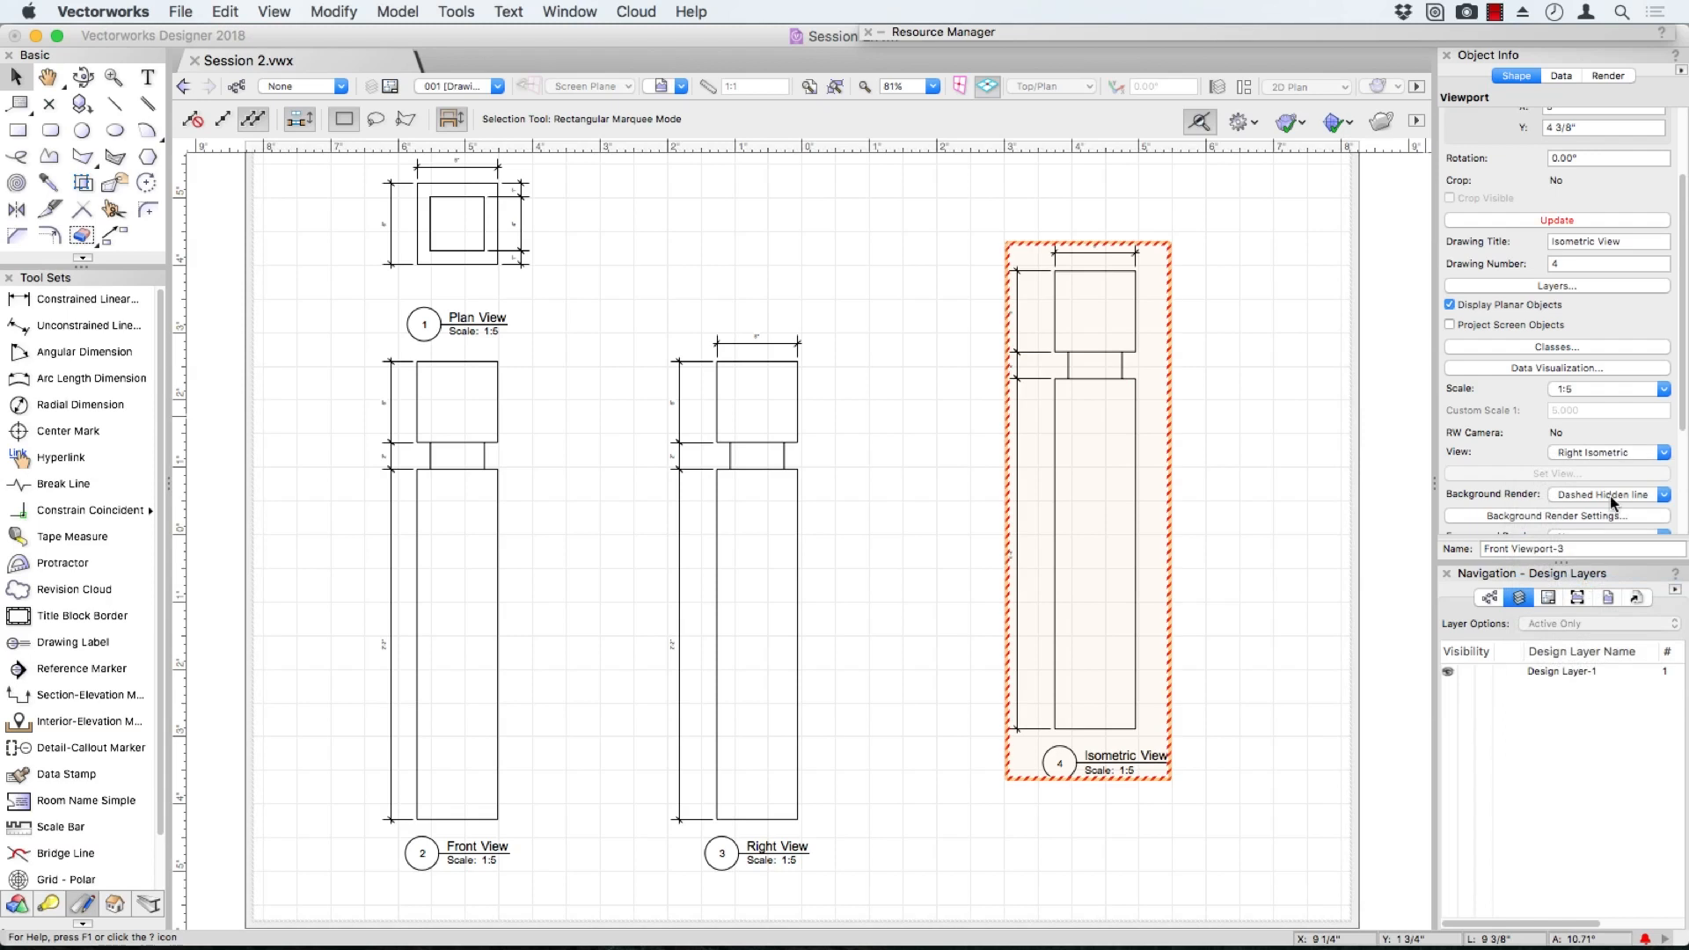
pyautogui.click(1541, 220)
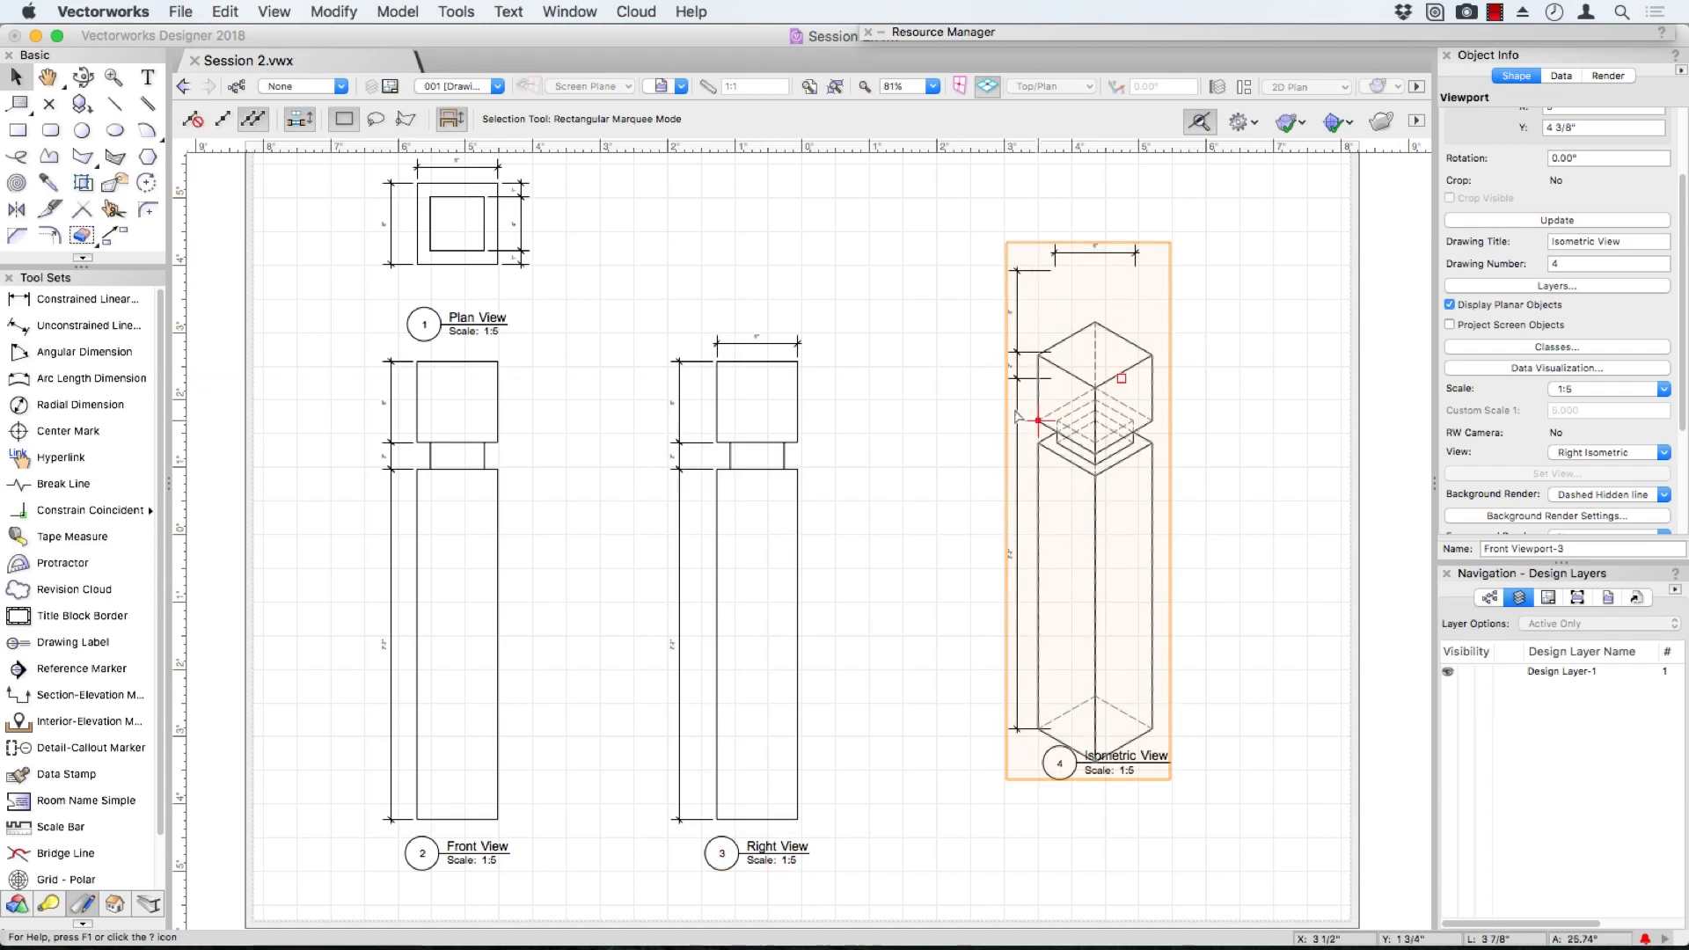
# Delete the copied dimensions from the Isometric View viewport's annotations, exit, and move the viewport closer to the Right View
pyautogui.rightClick(1016, 378)
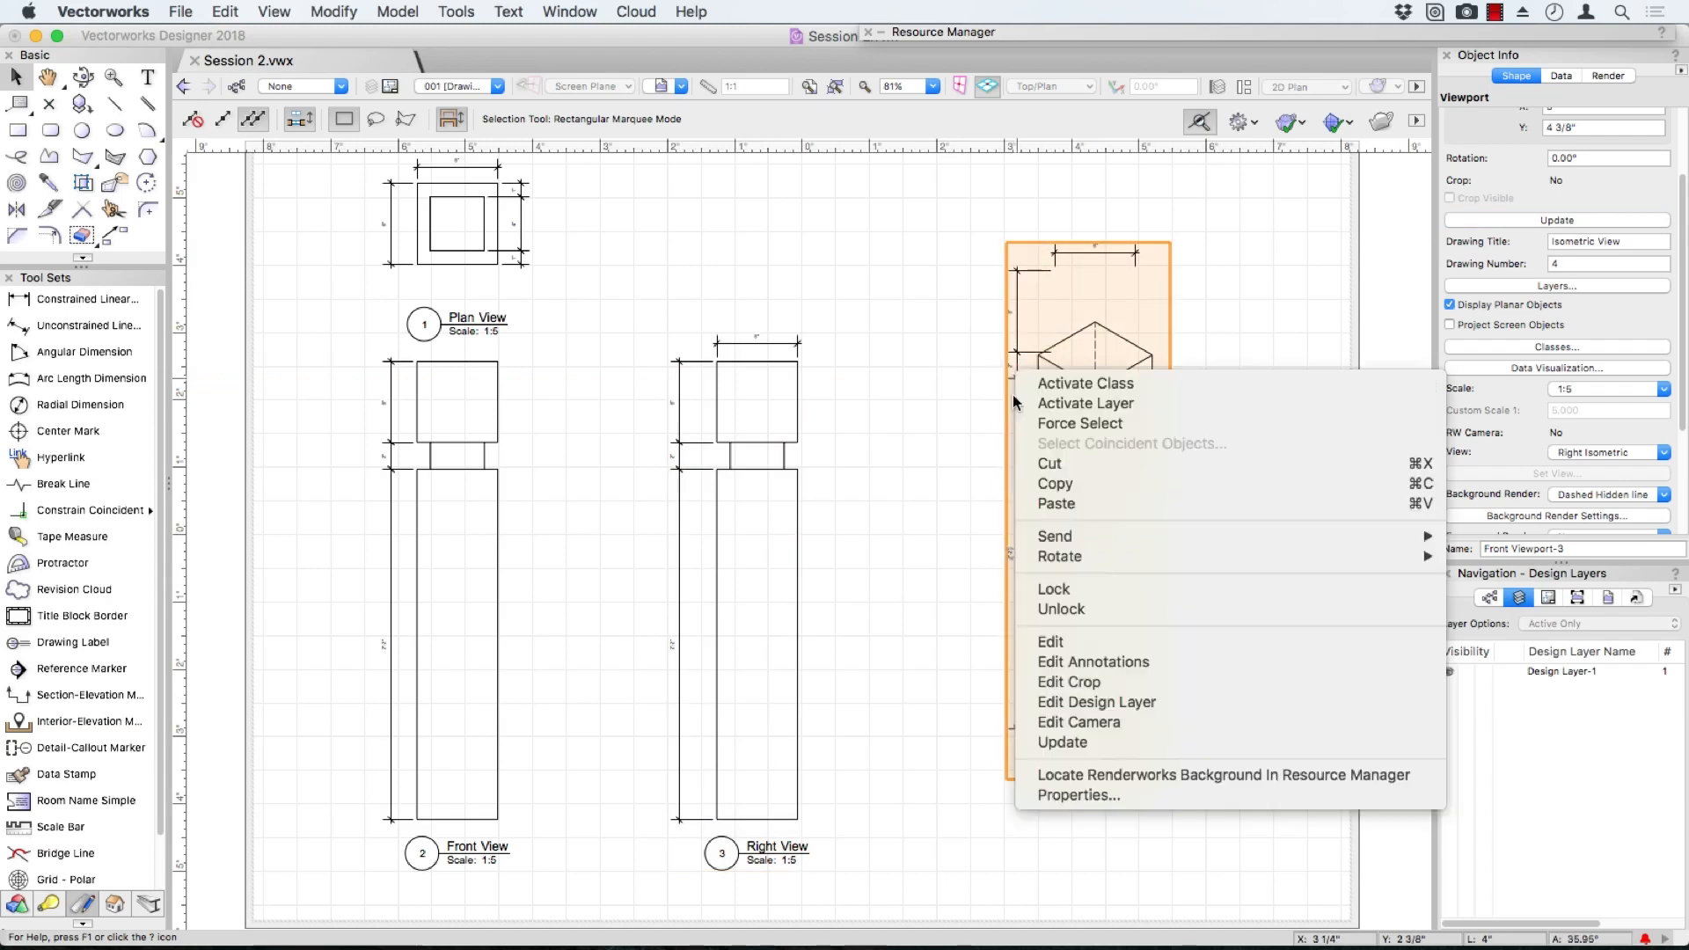
pyautogui.click(1036, 666)
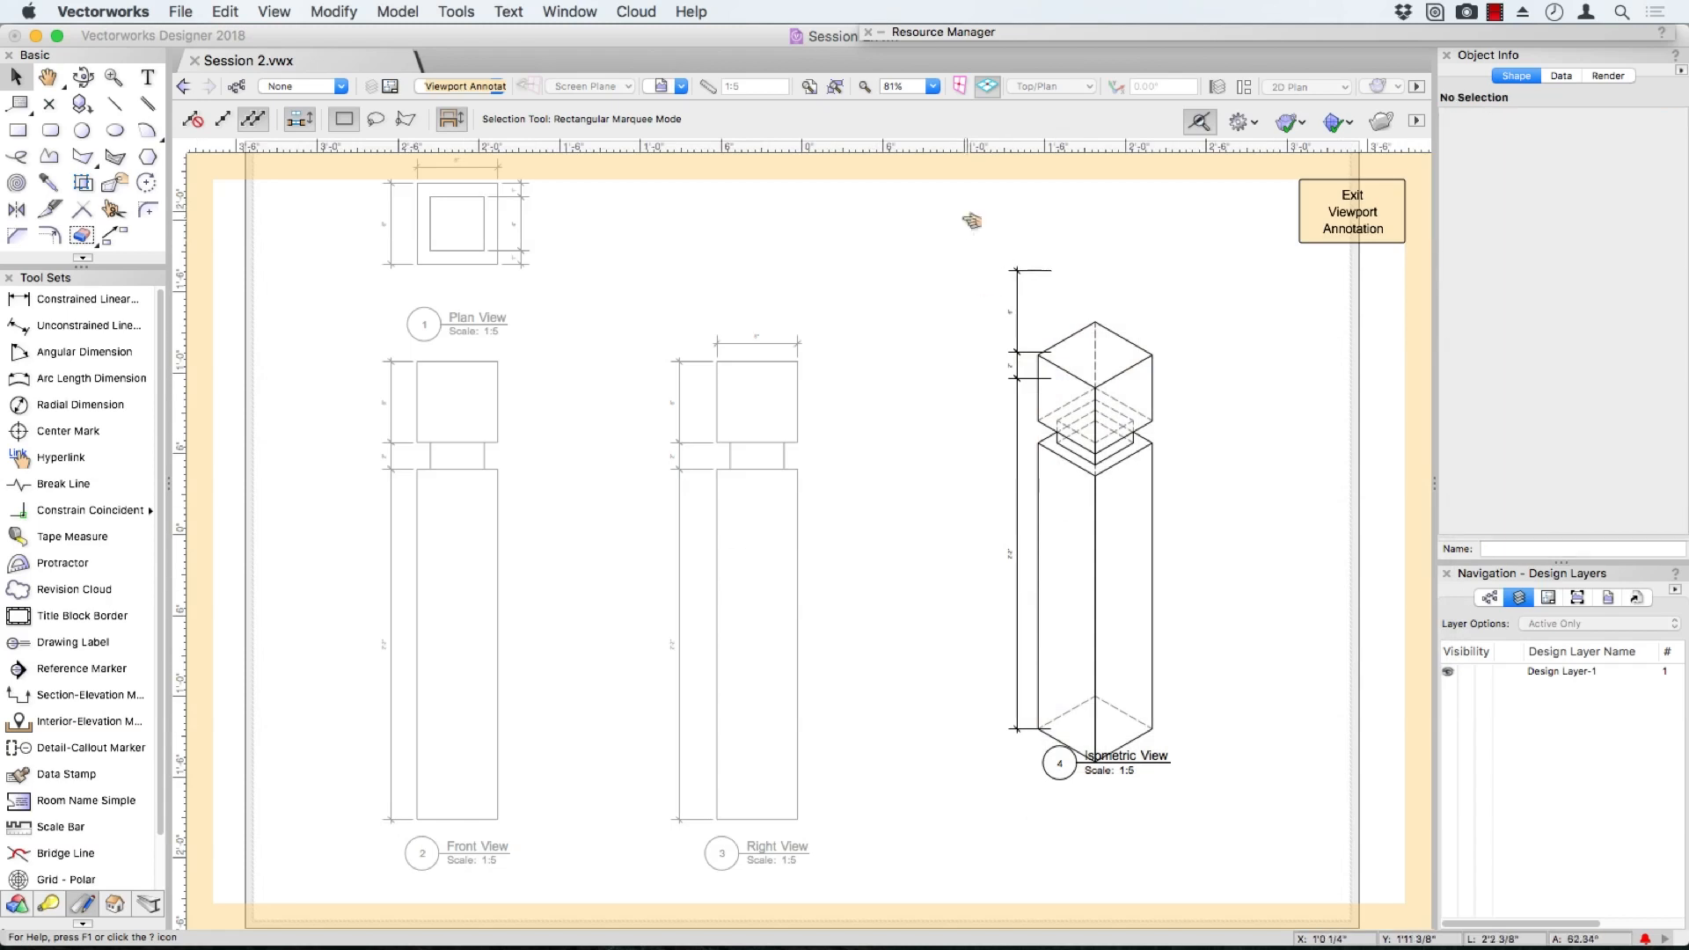
pyautogui.moveTo(967, 220)
pyautogui.mouseDown()
pyautogui.moveTo(1013, 485)
pyautogui.moveTo(1097, 747)
pyautogui.moveTo(828, 850)
pyautogui.moveTo(1032, 852)
pyautogui.mouseUp()
pyautogui.press('Delete')
pyautogui.click(1326, 213)
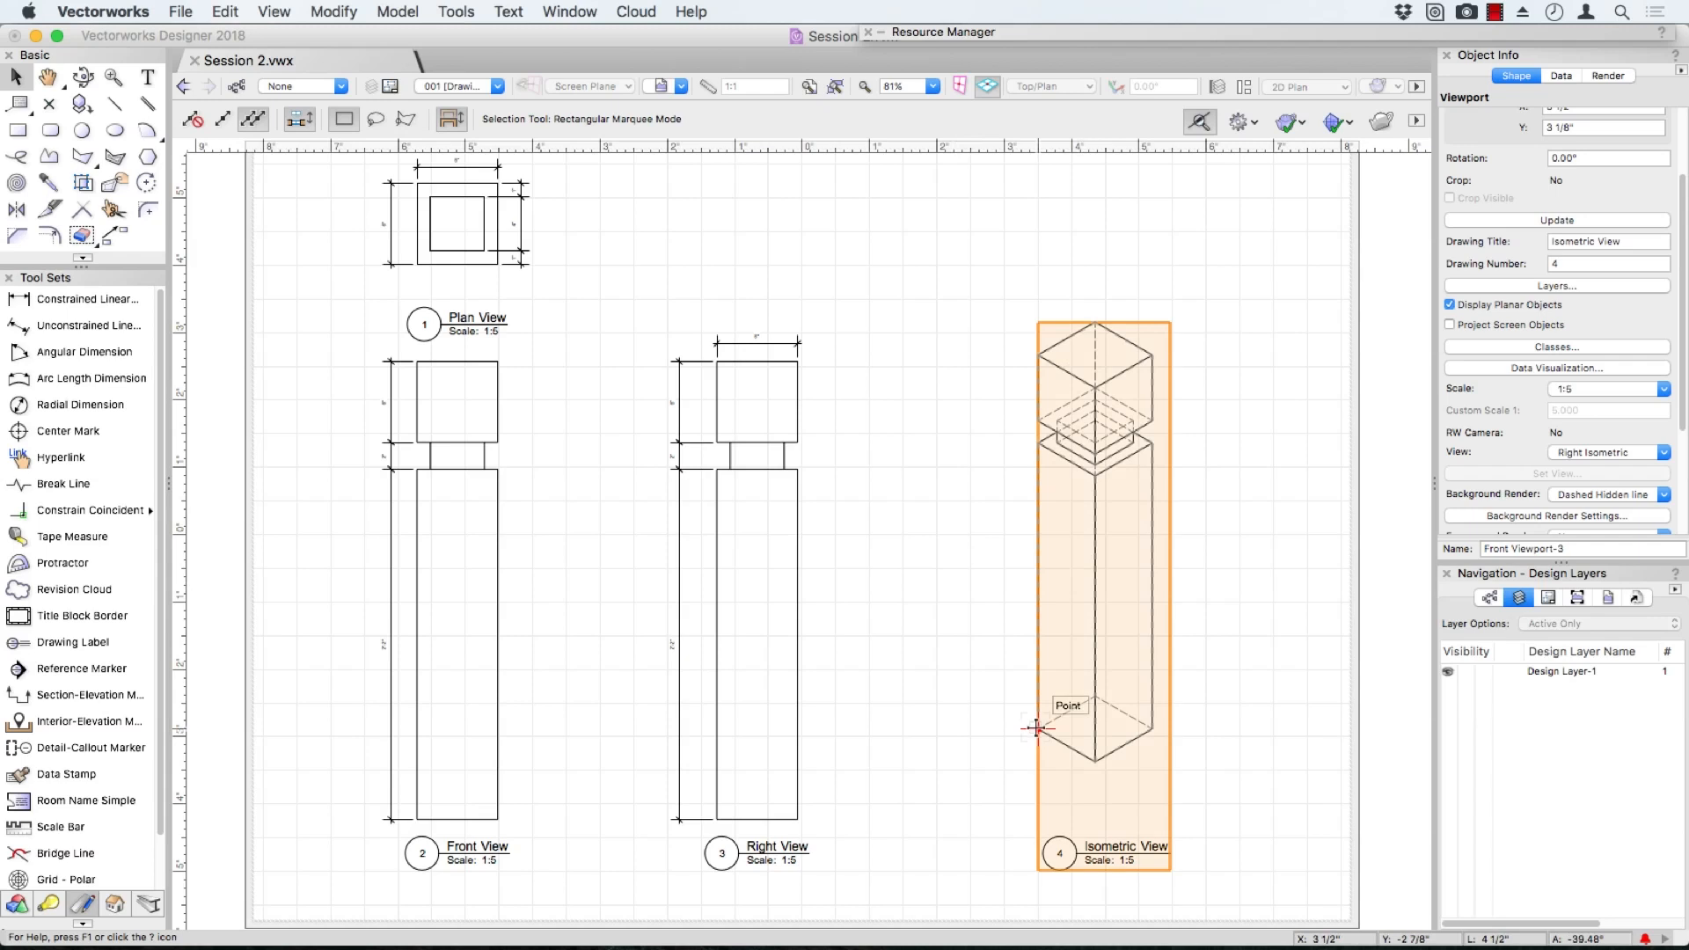
pyautogui.moveTo(1037, 728); pyautogui.dragTo(905, 722)
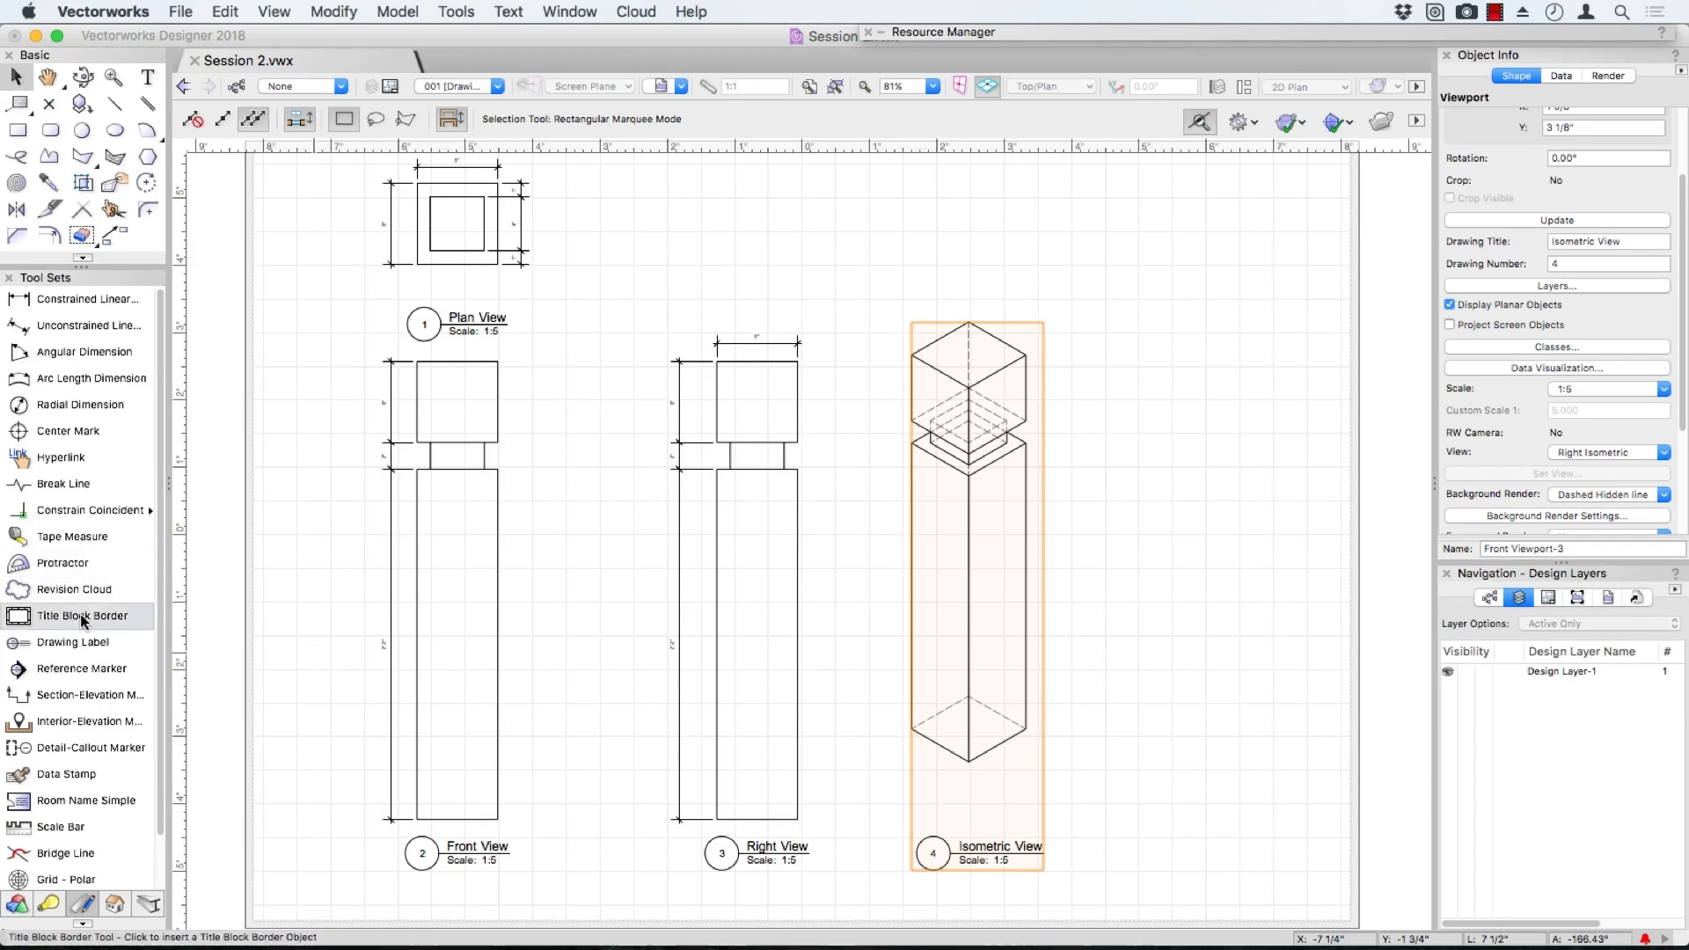
# Insert a title block border on the sheet using the My Custom Title Block style from Standard Title Blocks.vwx
pyautogui.click(82, 618)
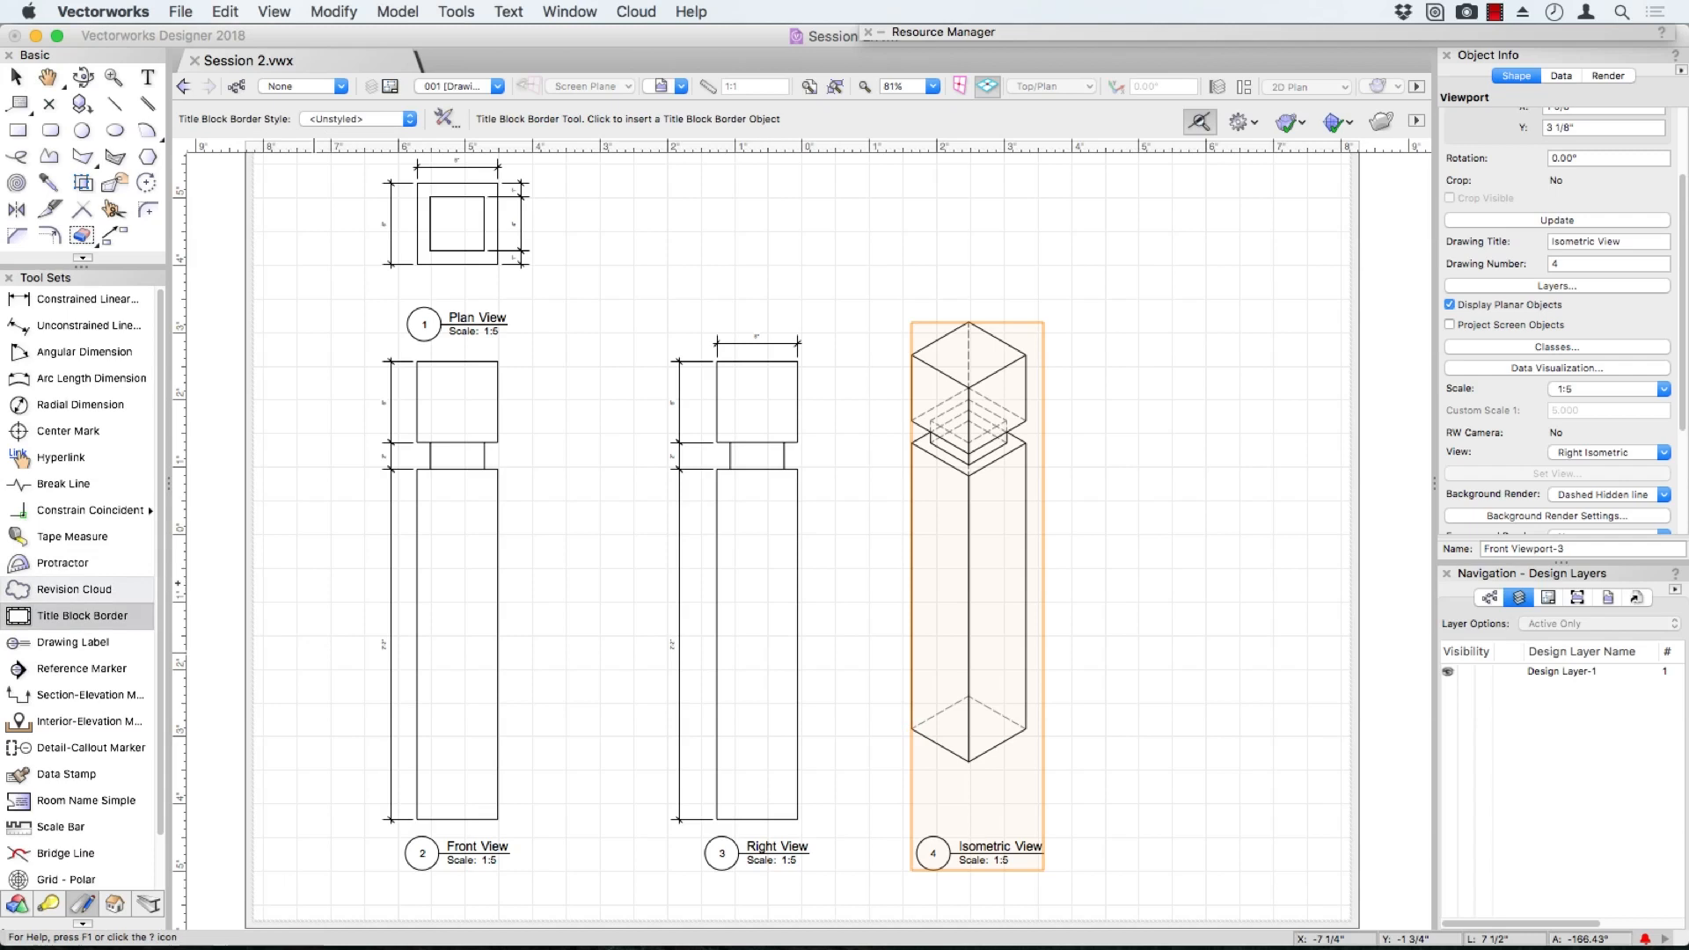
pyautogui.click(833, 462)
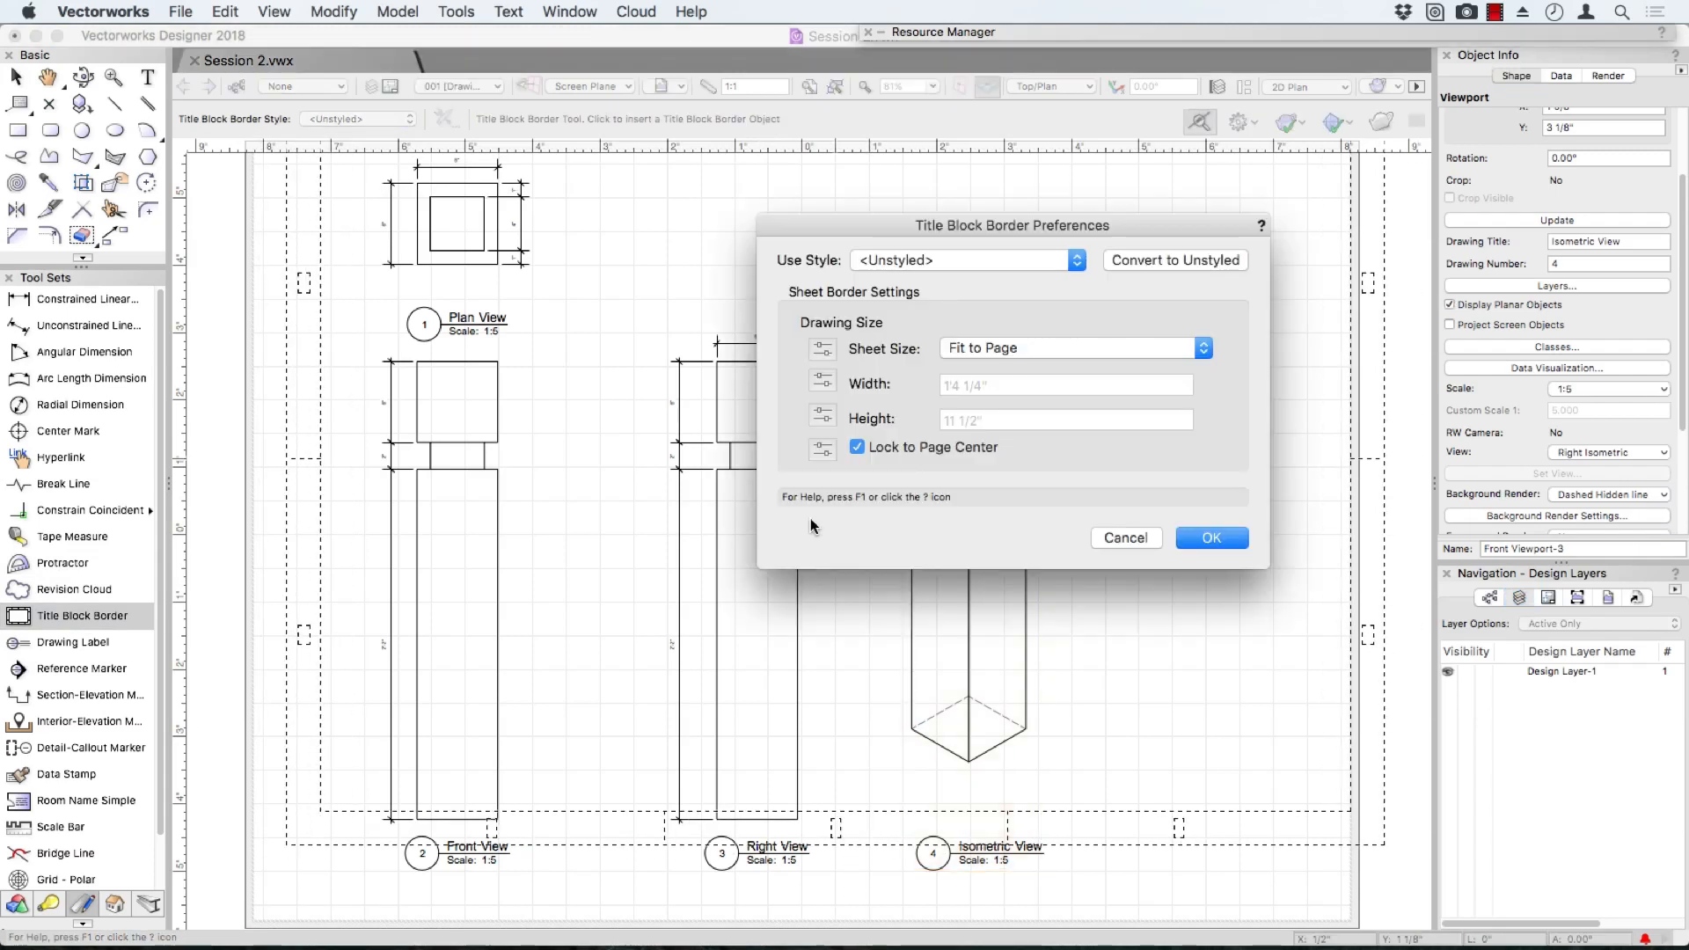
pyautogui.click(1053, 260)
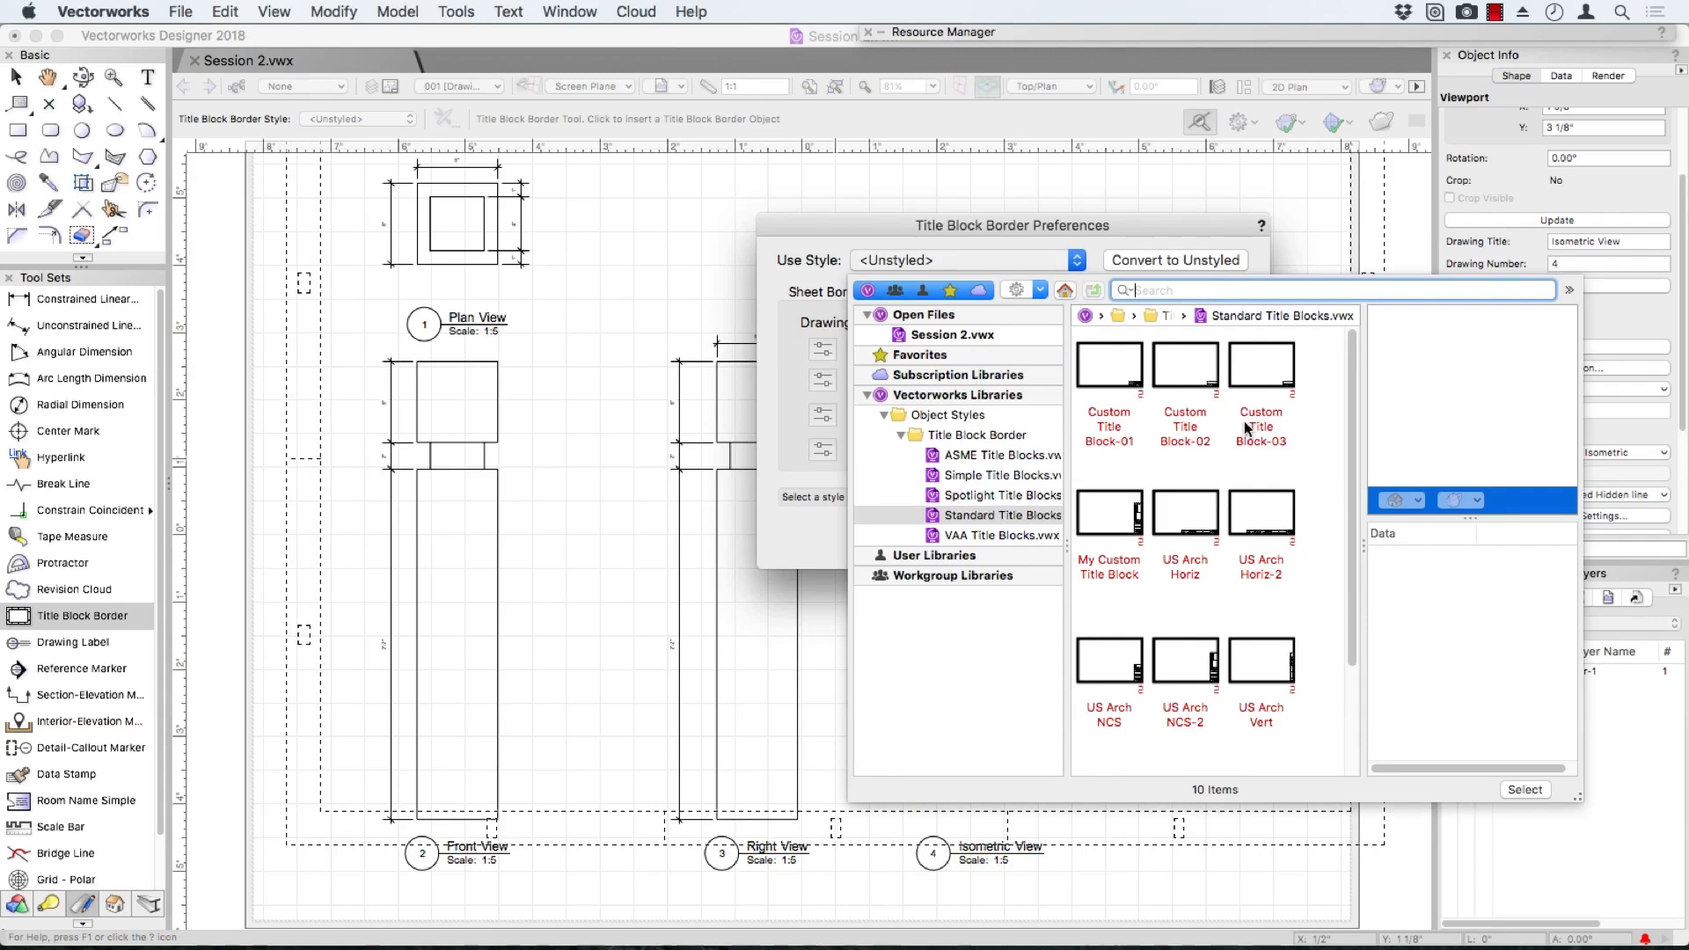
pyautogui.click(1133, 384)
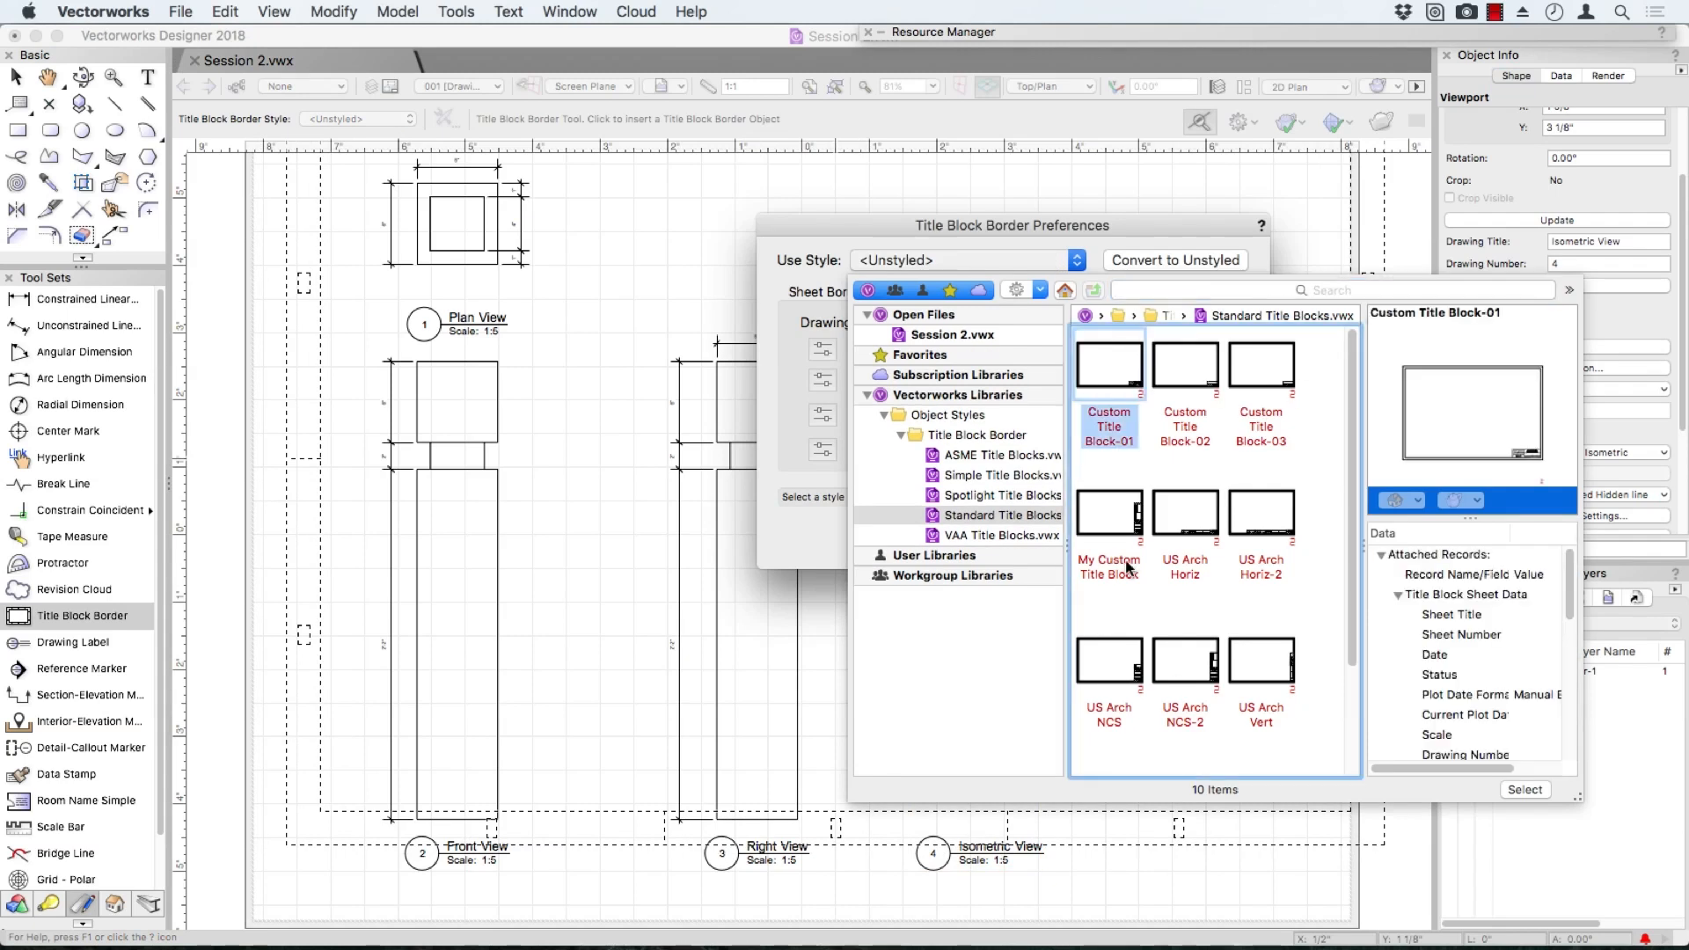
pyautogui.click(1100, 525)
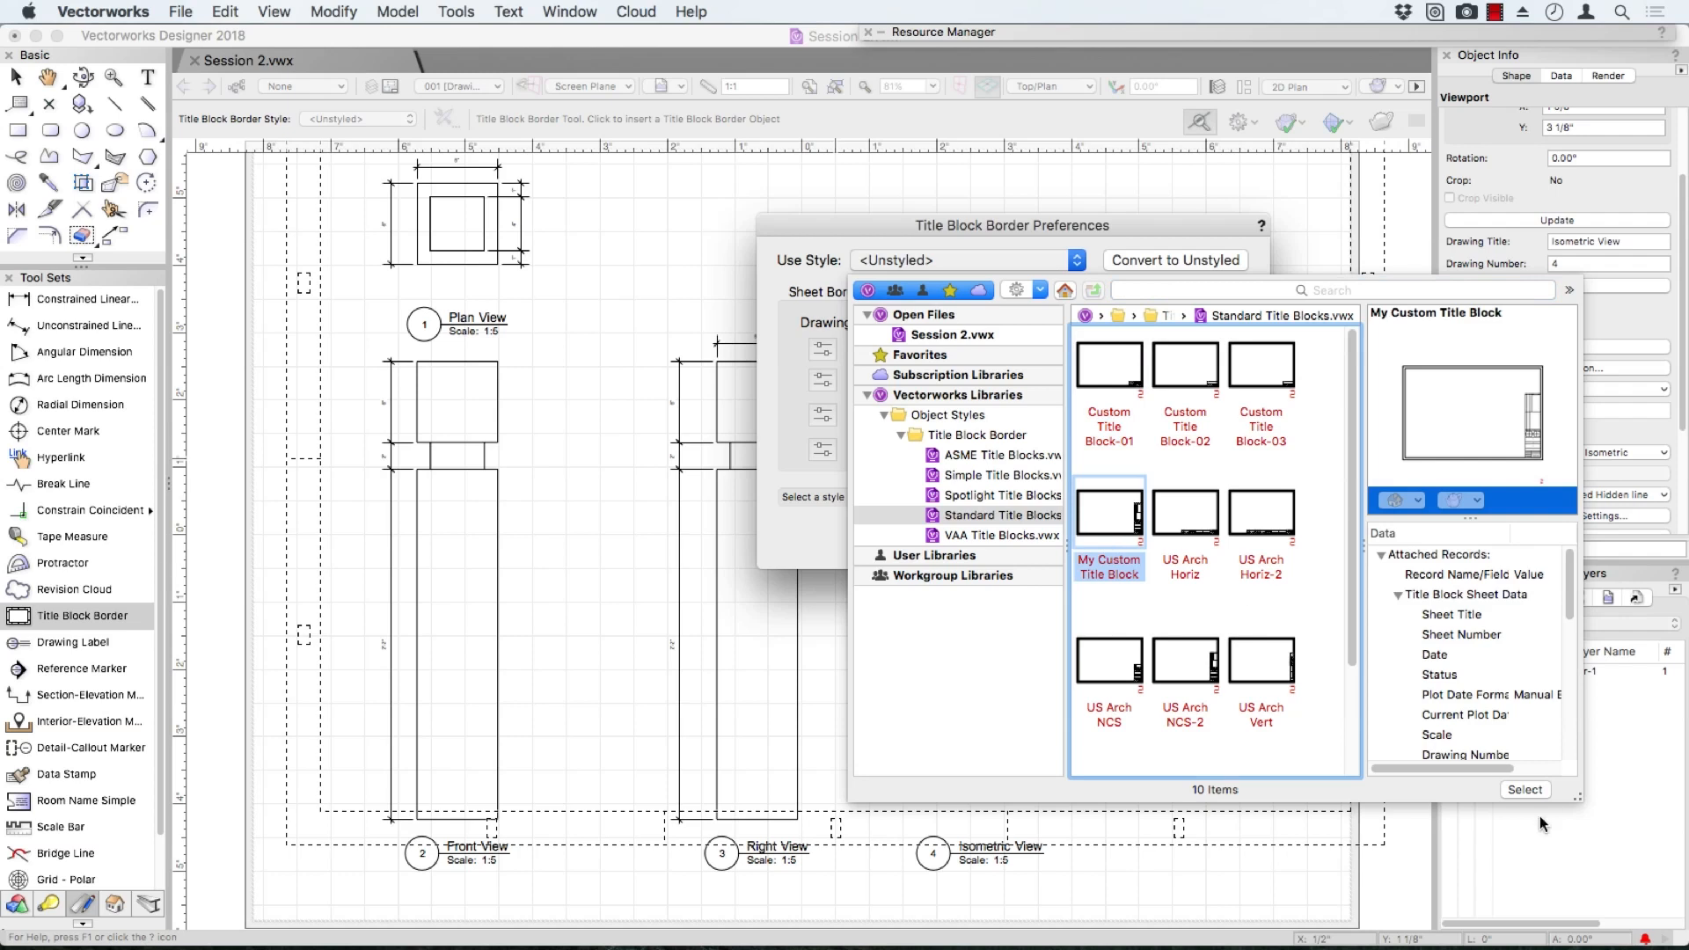
pyautogui.click(1522, 787)
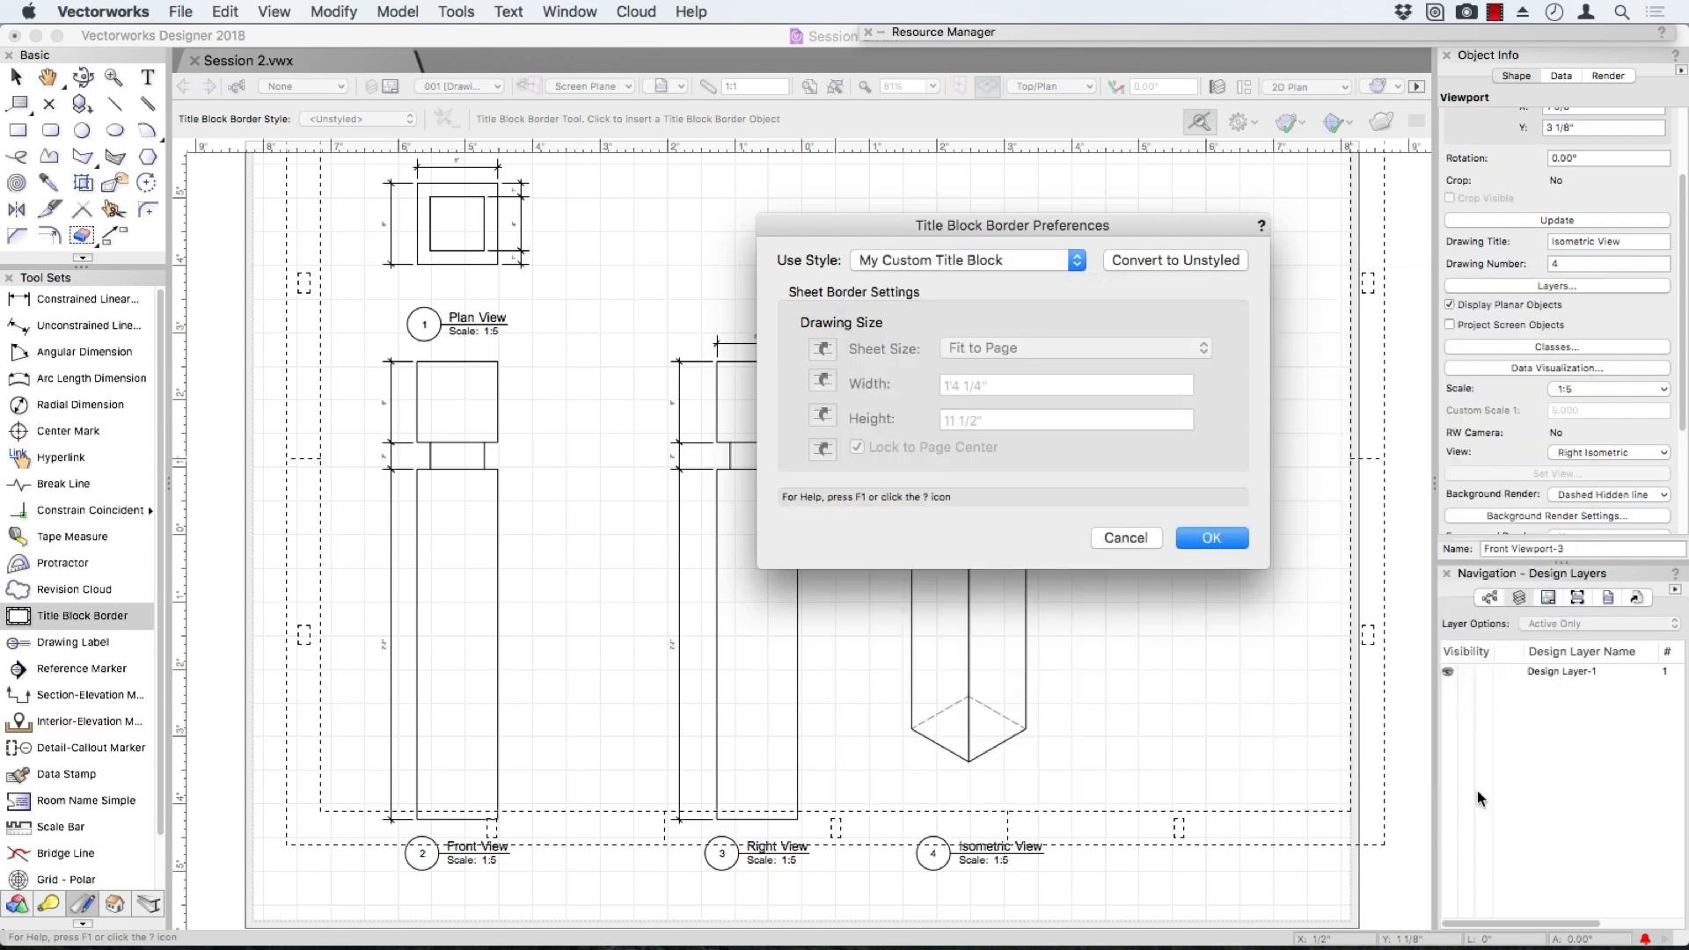
pyautogui.click(1232, 540)
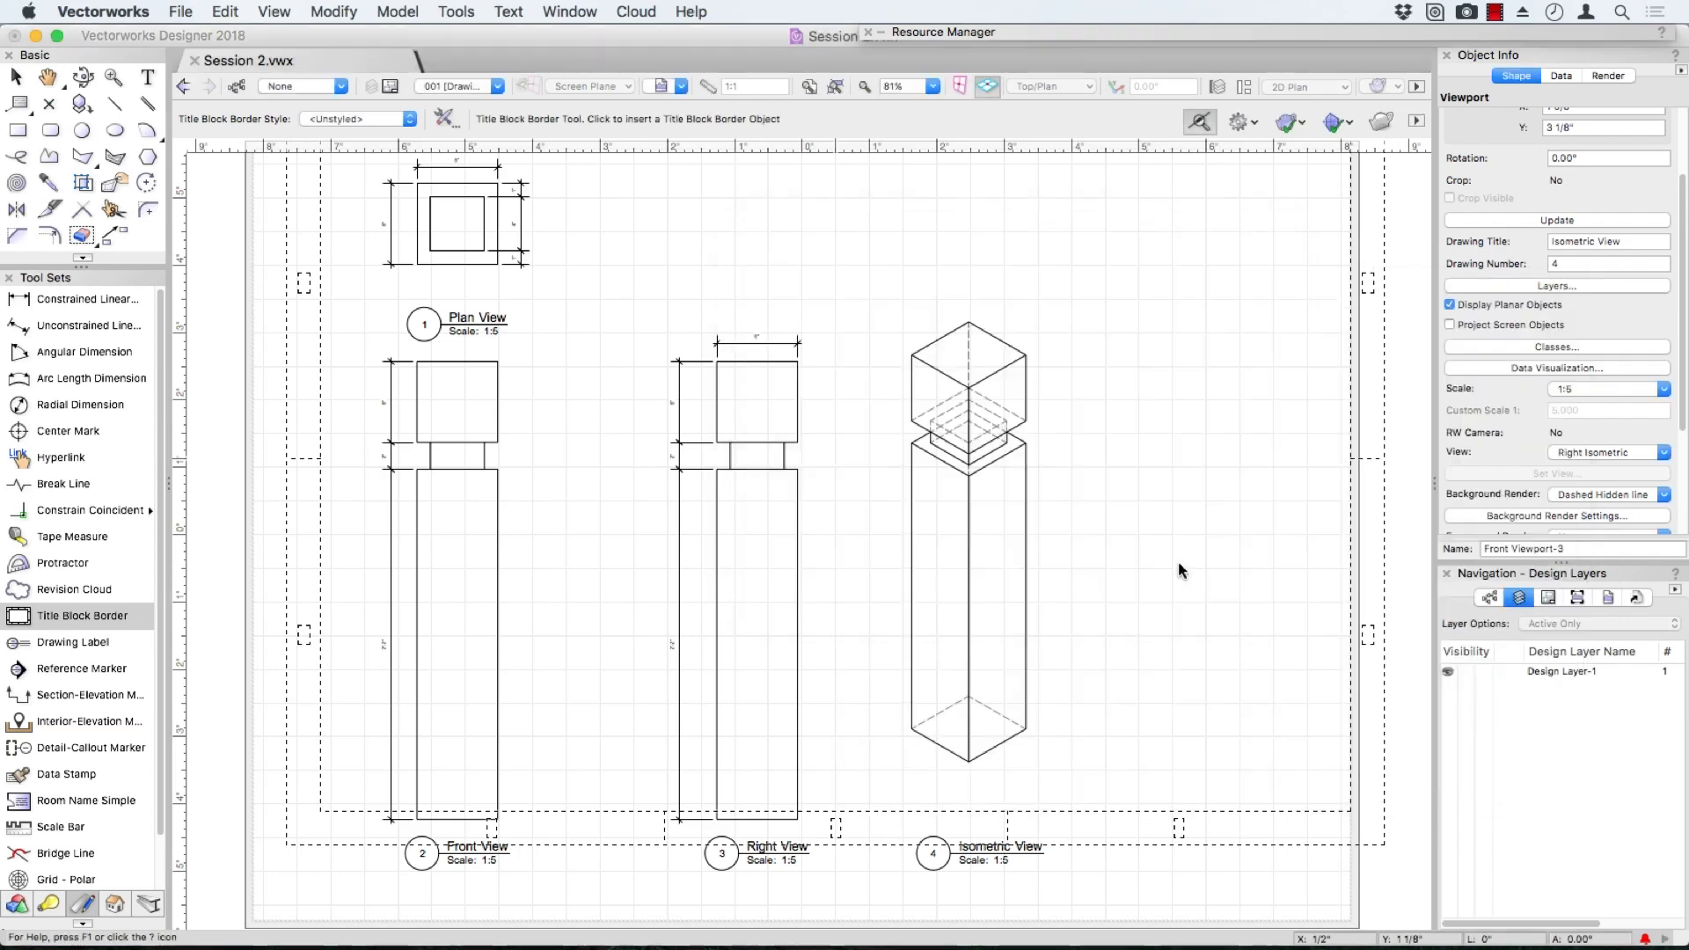
pyautogui.click(1178, 562)
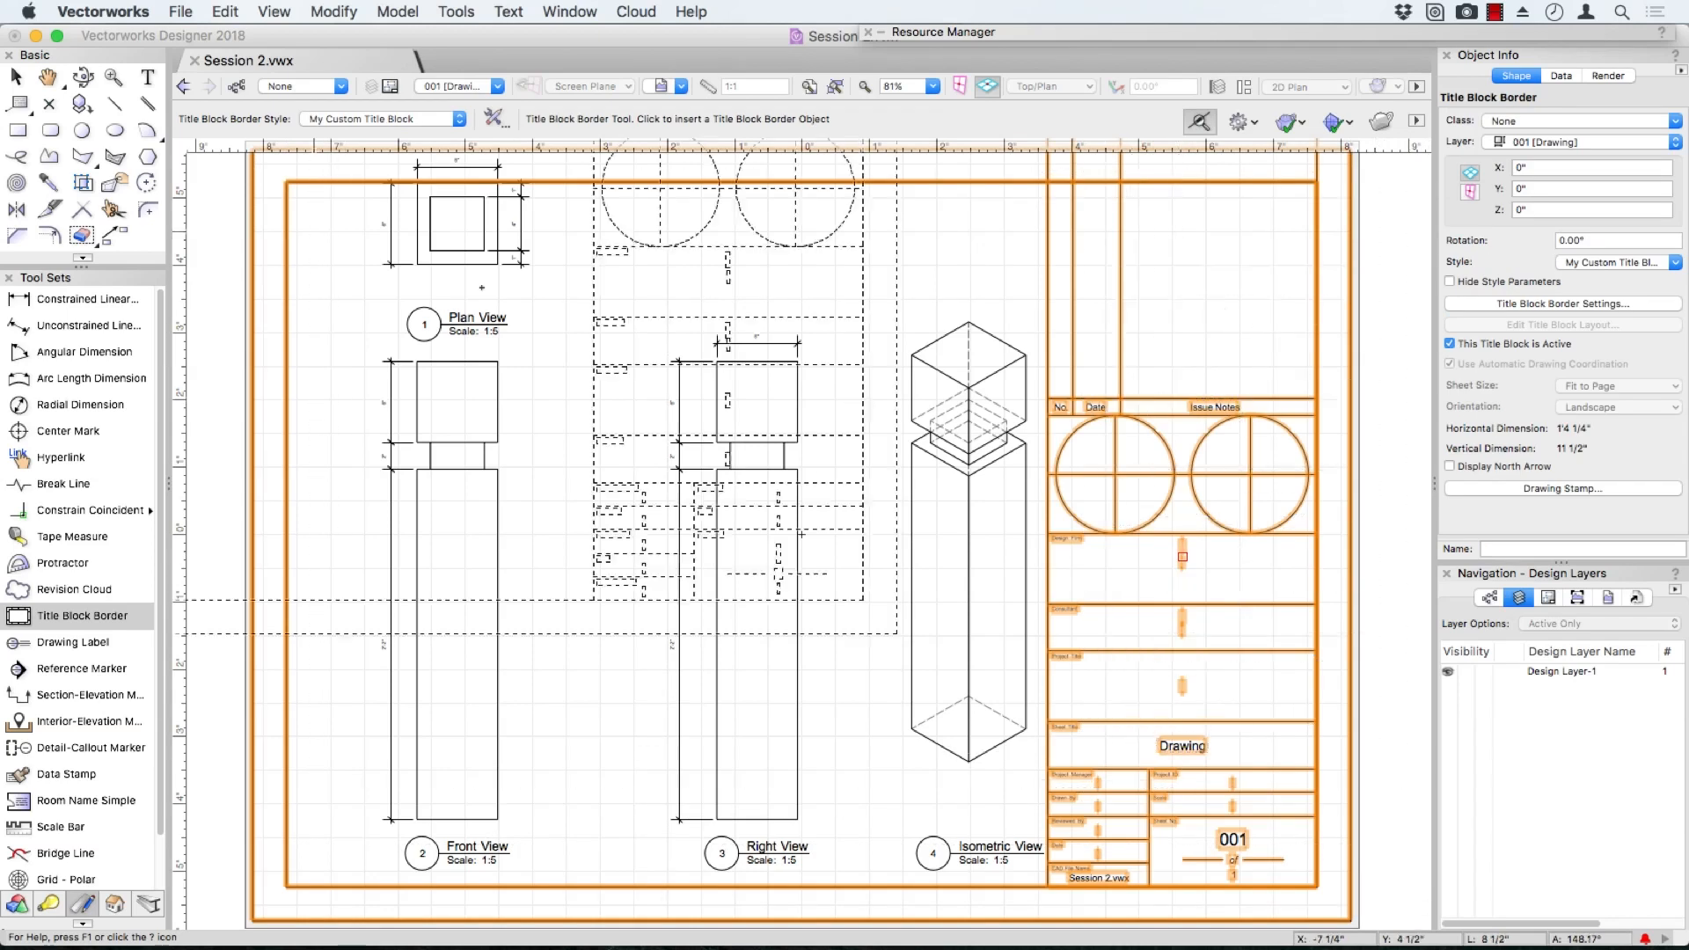
# Replace the title block border's style with Custom Title Block-01 and return to the Selection tool
pyautogui.click(1620, 261)
pyautogui.click(1572, 306)
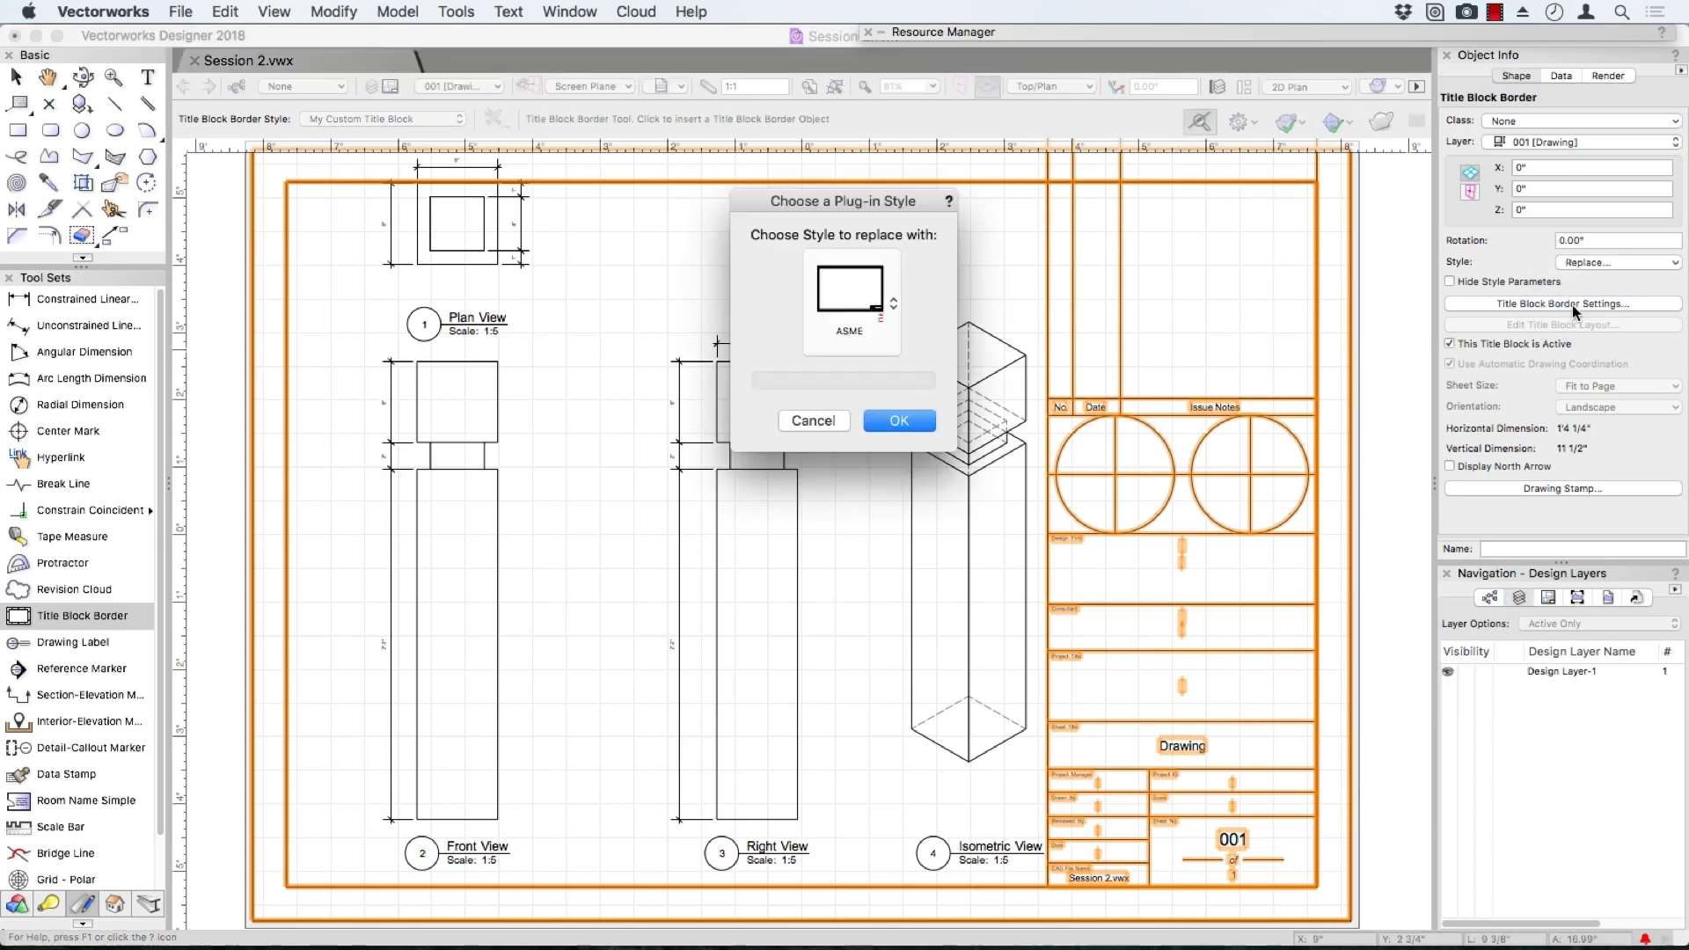
pyautogui.click(851, 315)
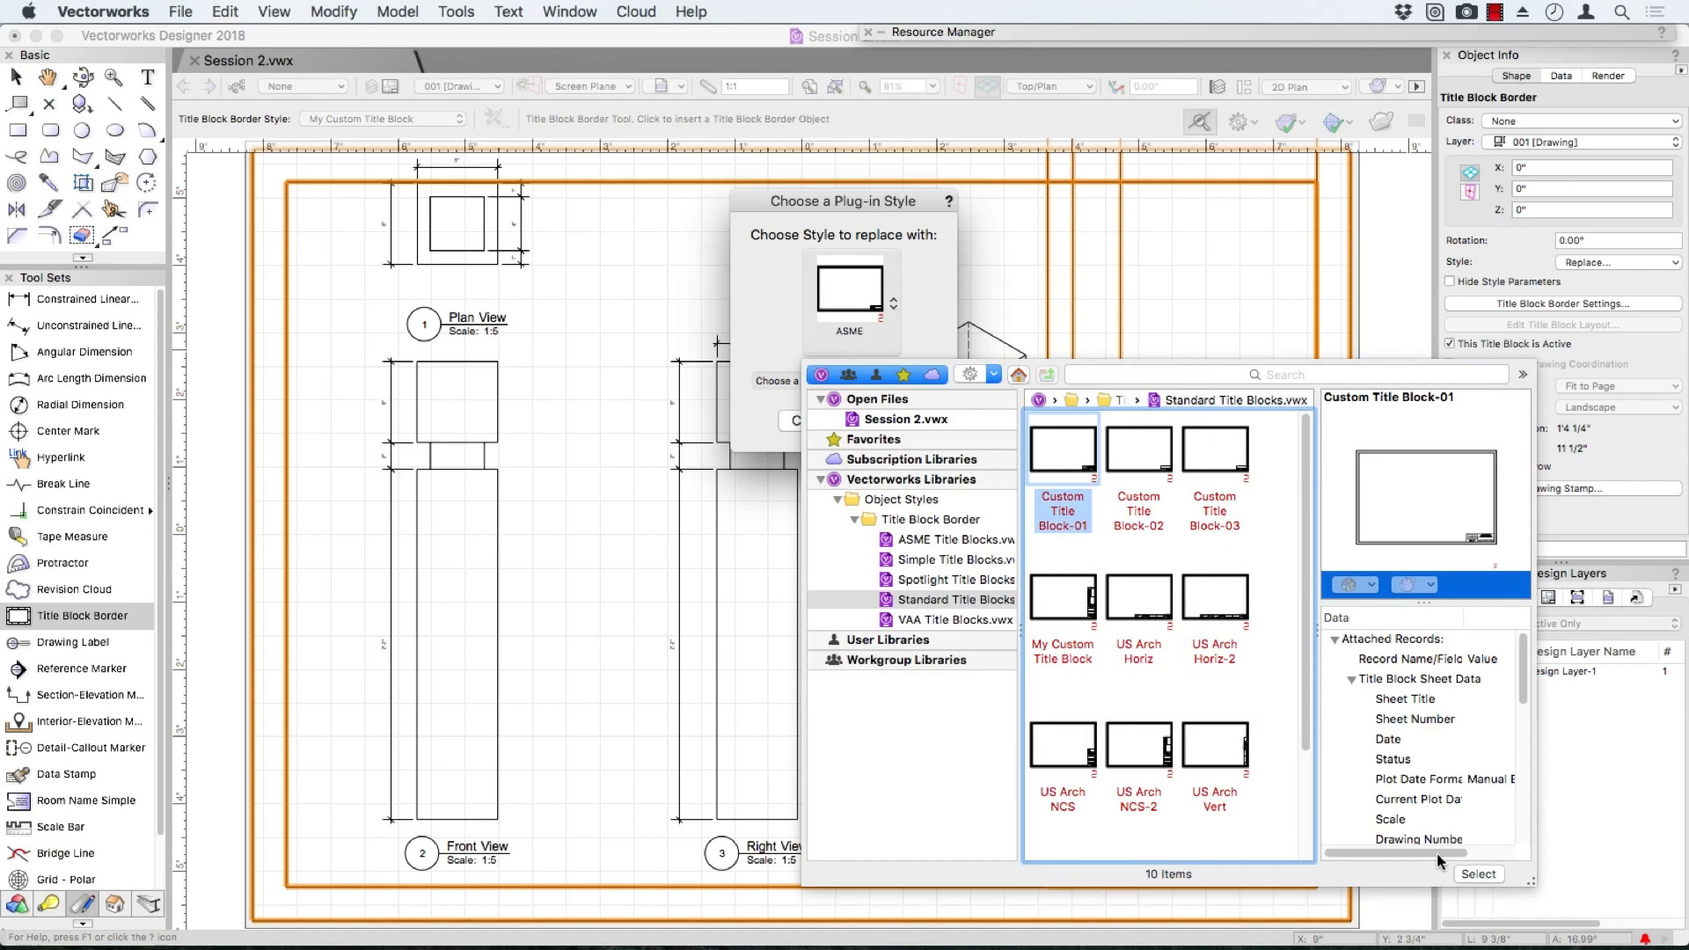
pyautogui.click(1476, 874)
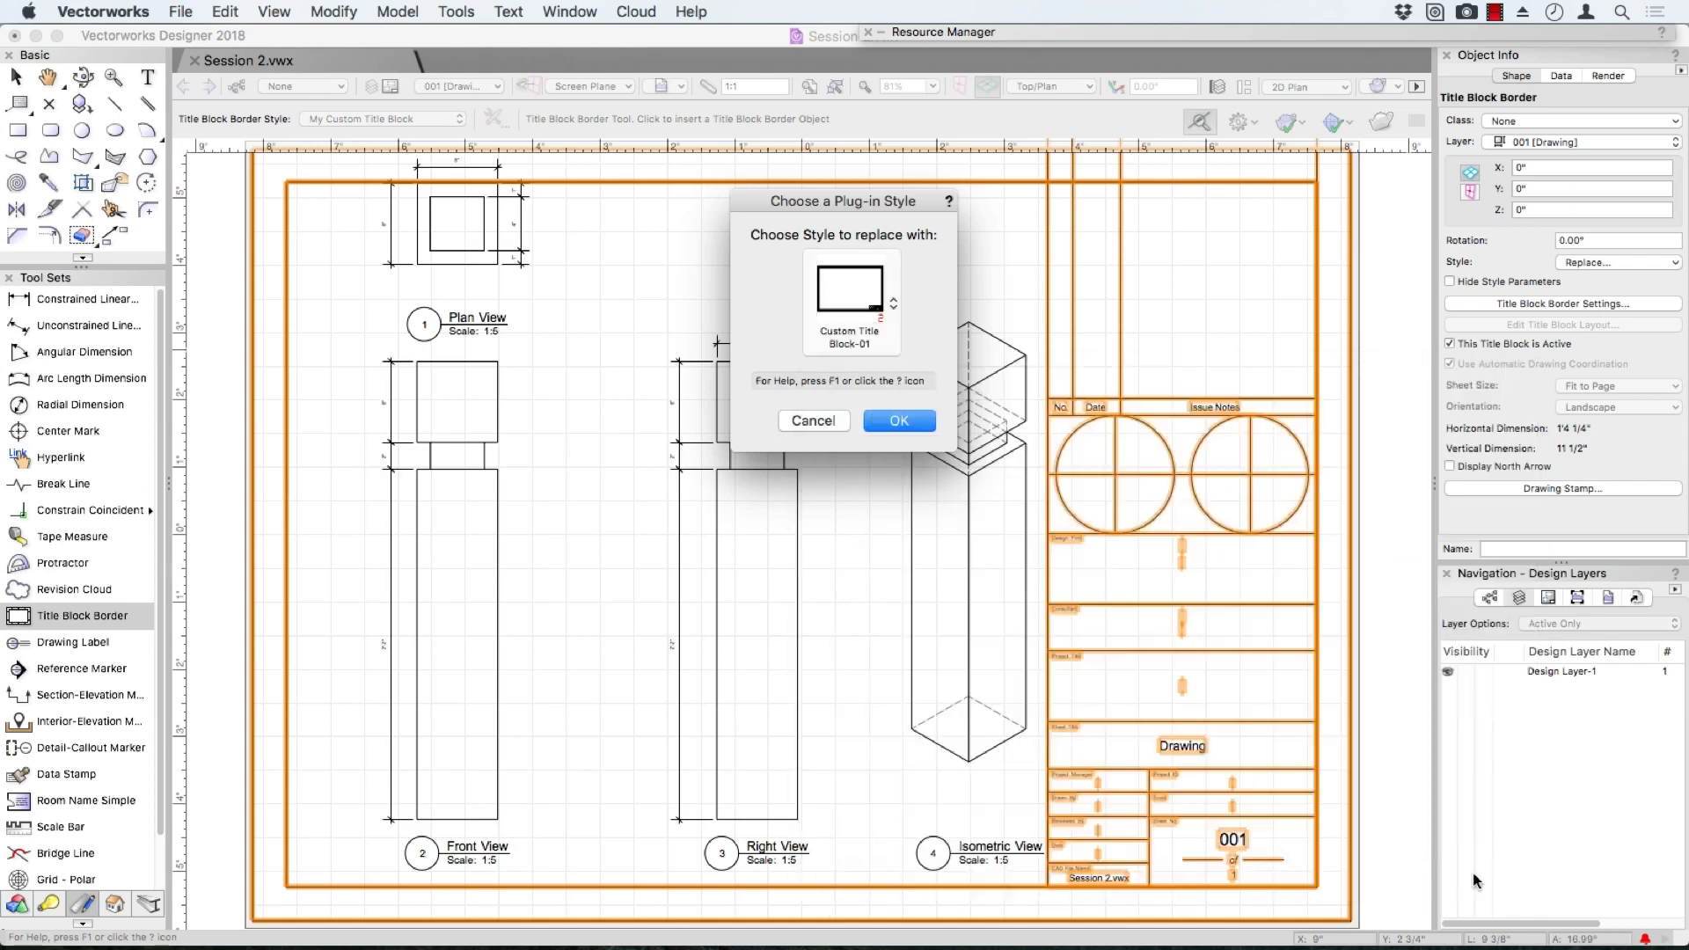
pyautogui.click(889, 420)
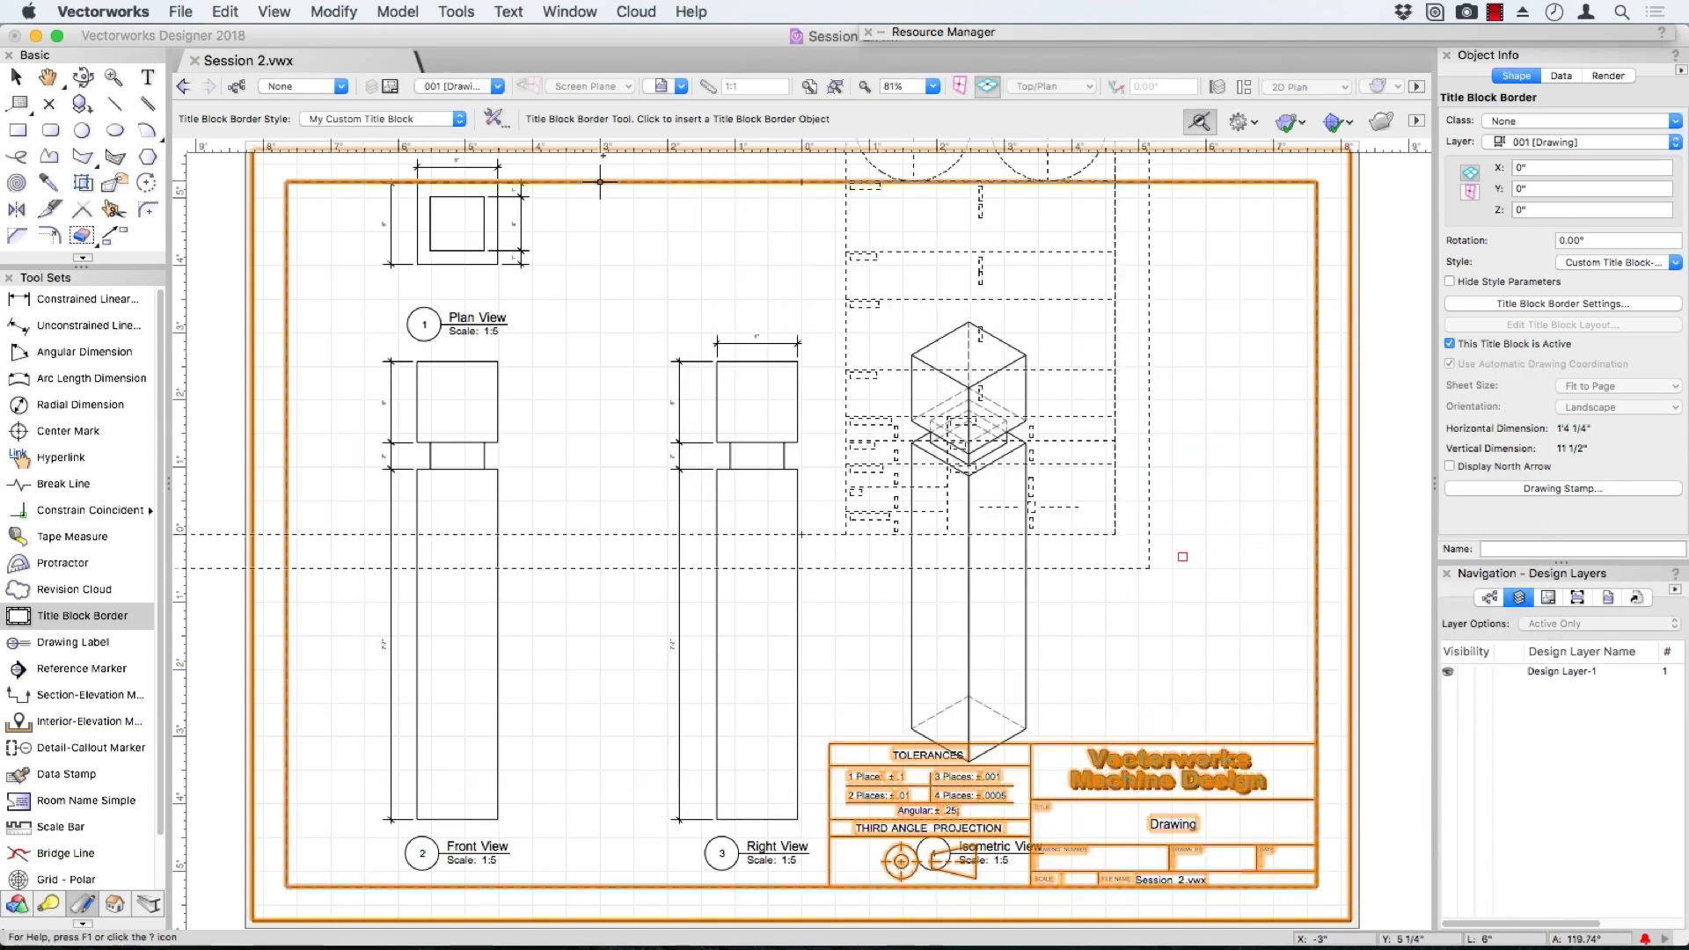
pyautogui.click(15, 78)
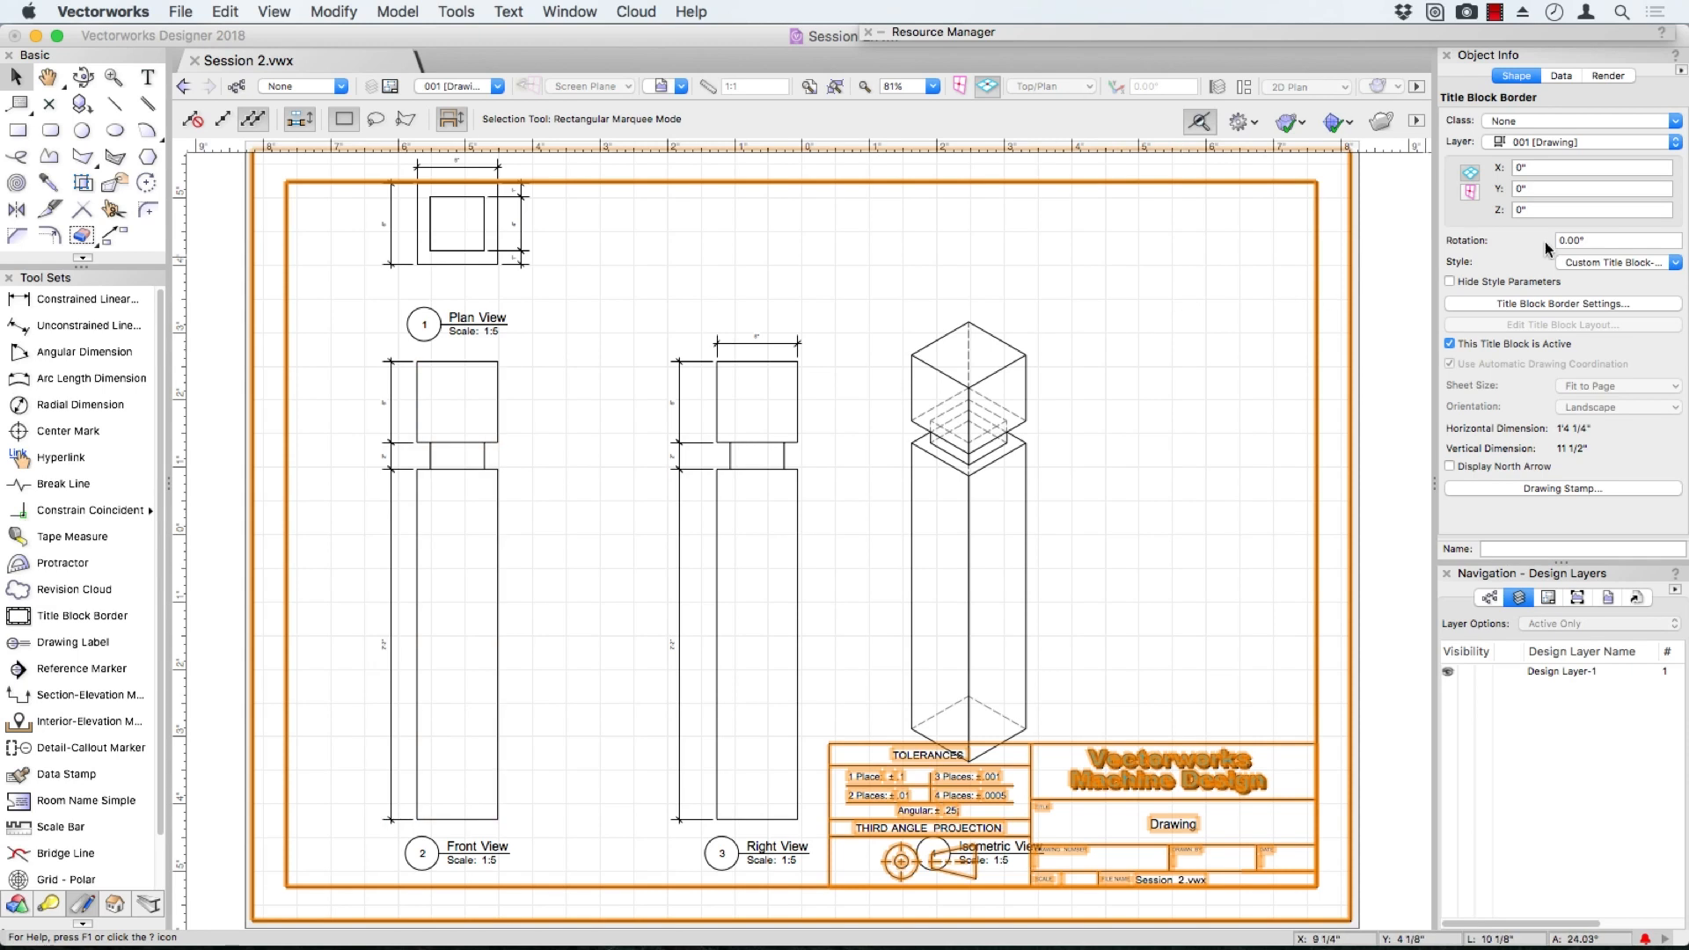
# Convert the title block border to unstyled and set its left, right, top and bottom margins to .1
pyautogui.click(1594, 264)
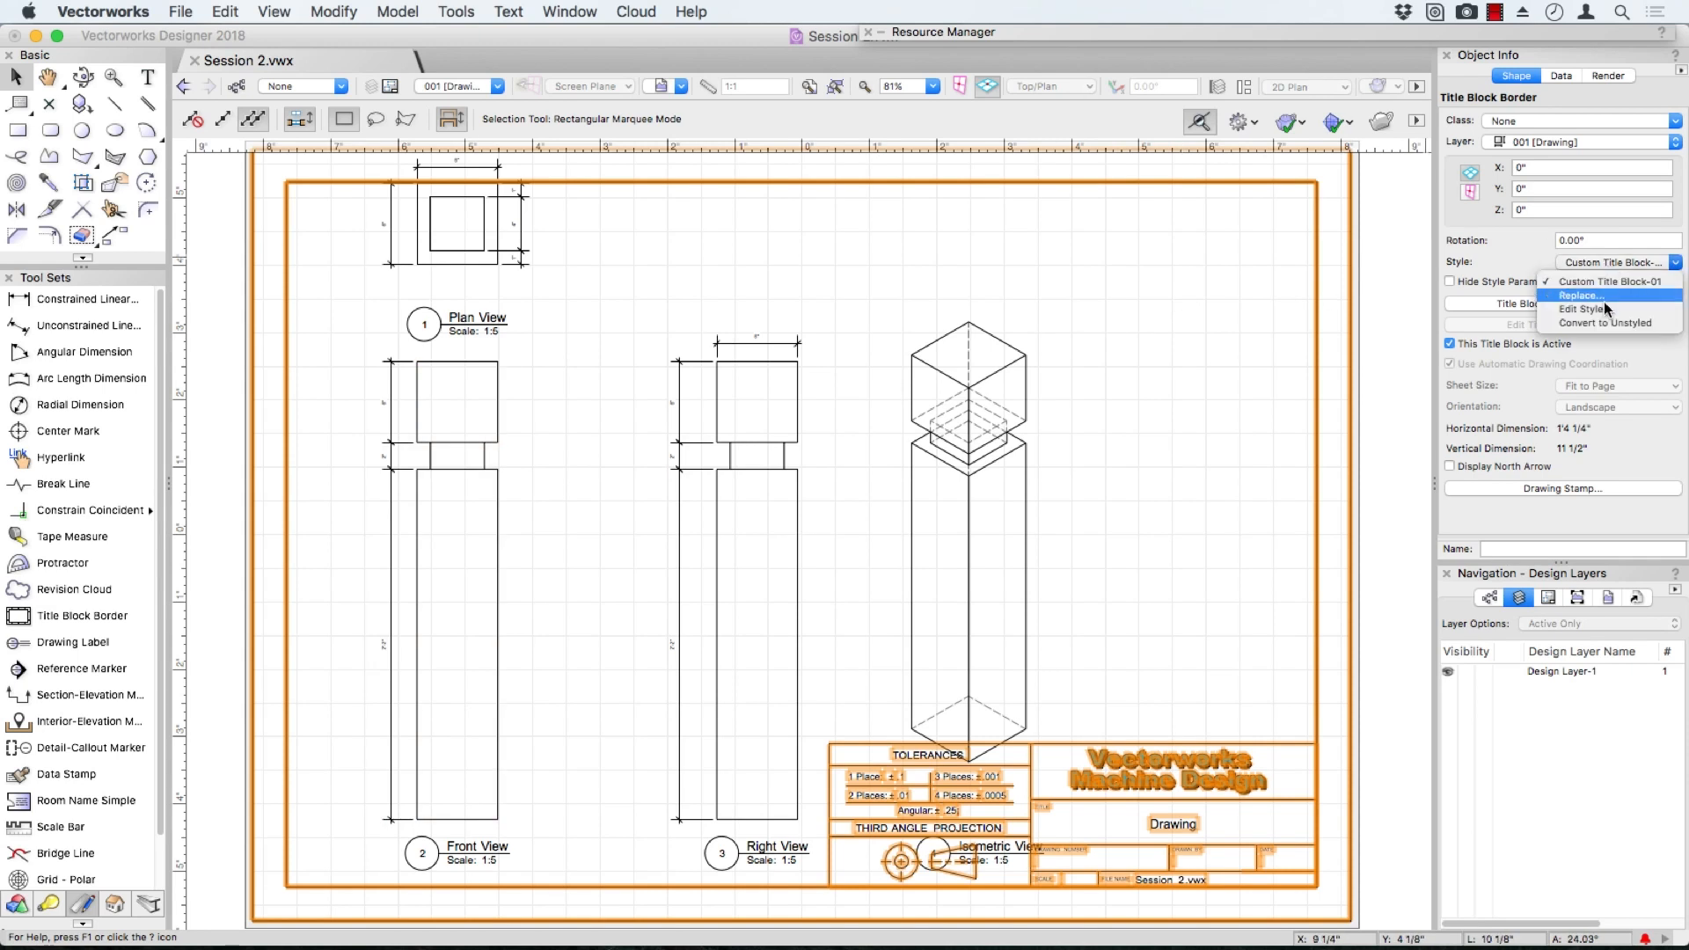
pyautogui.click(1597, 324)
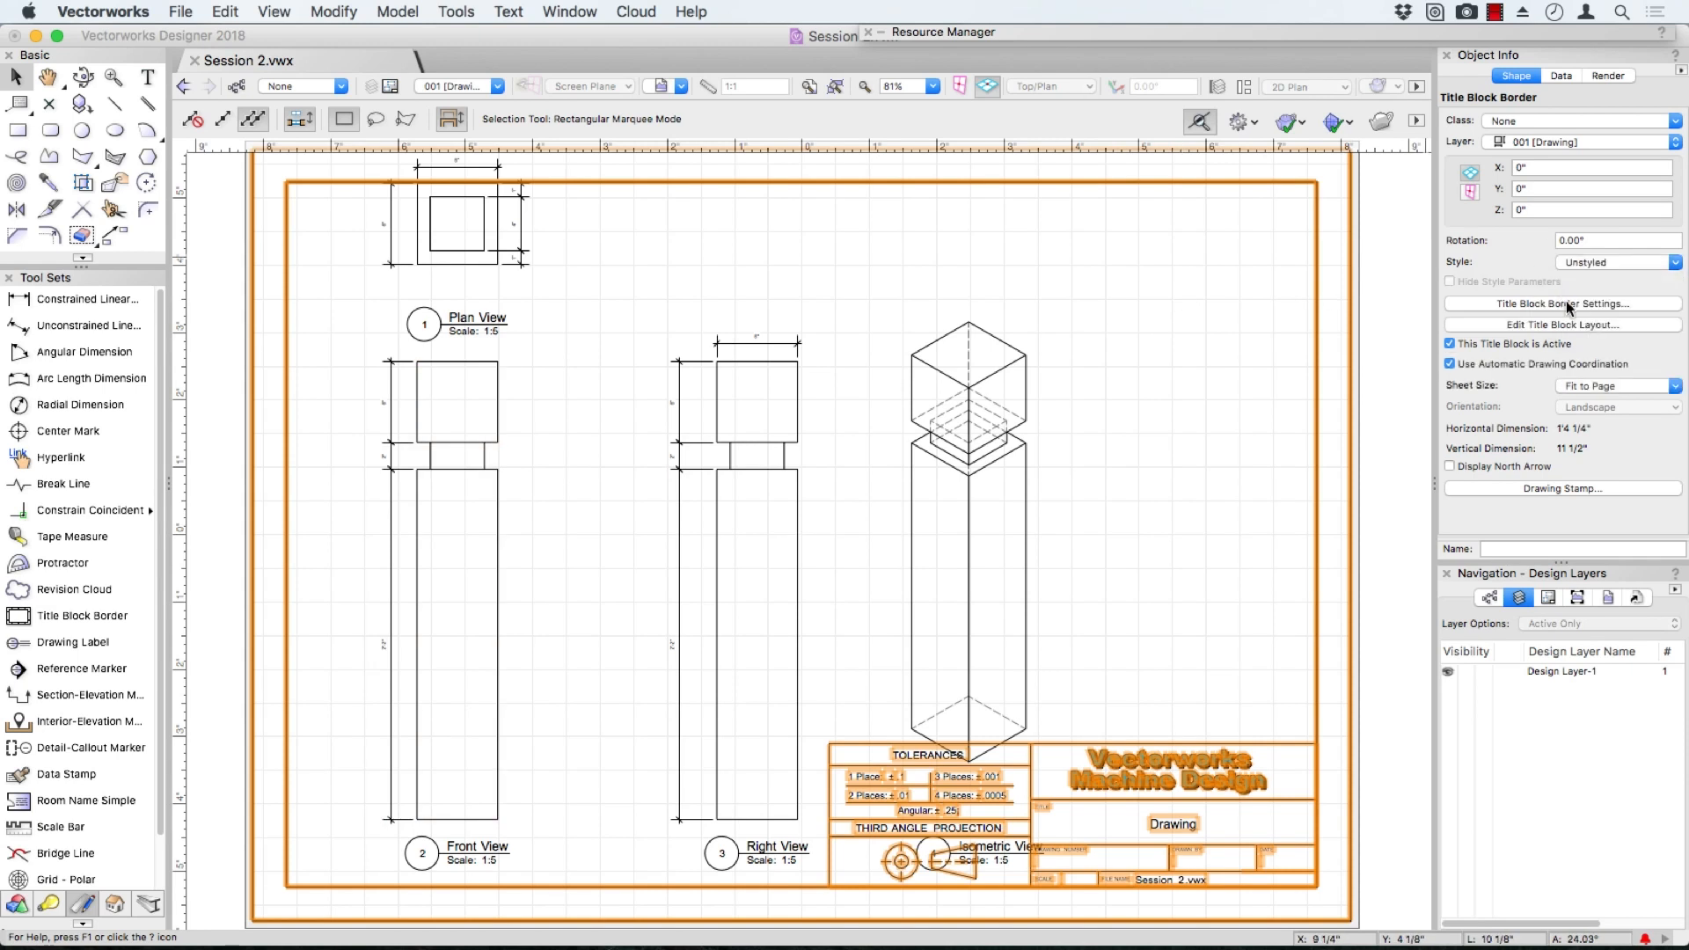
pyautogui.click(1554, 304)
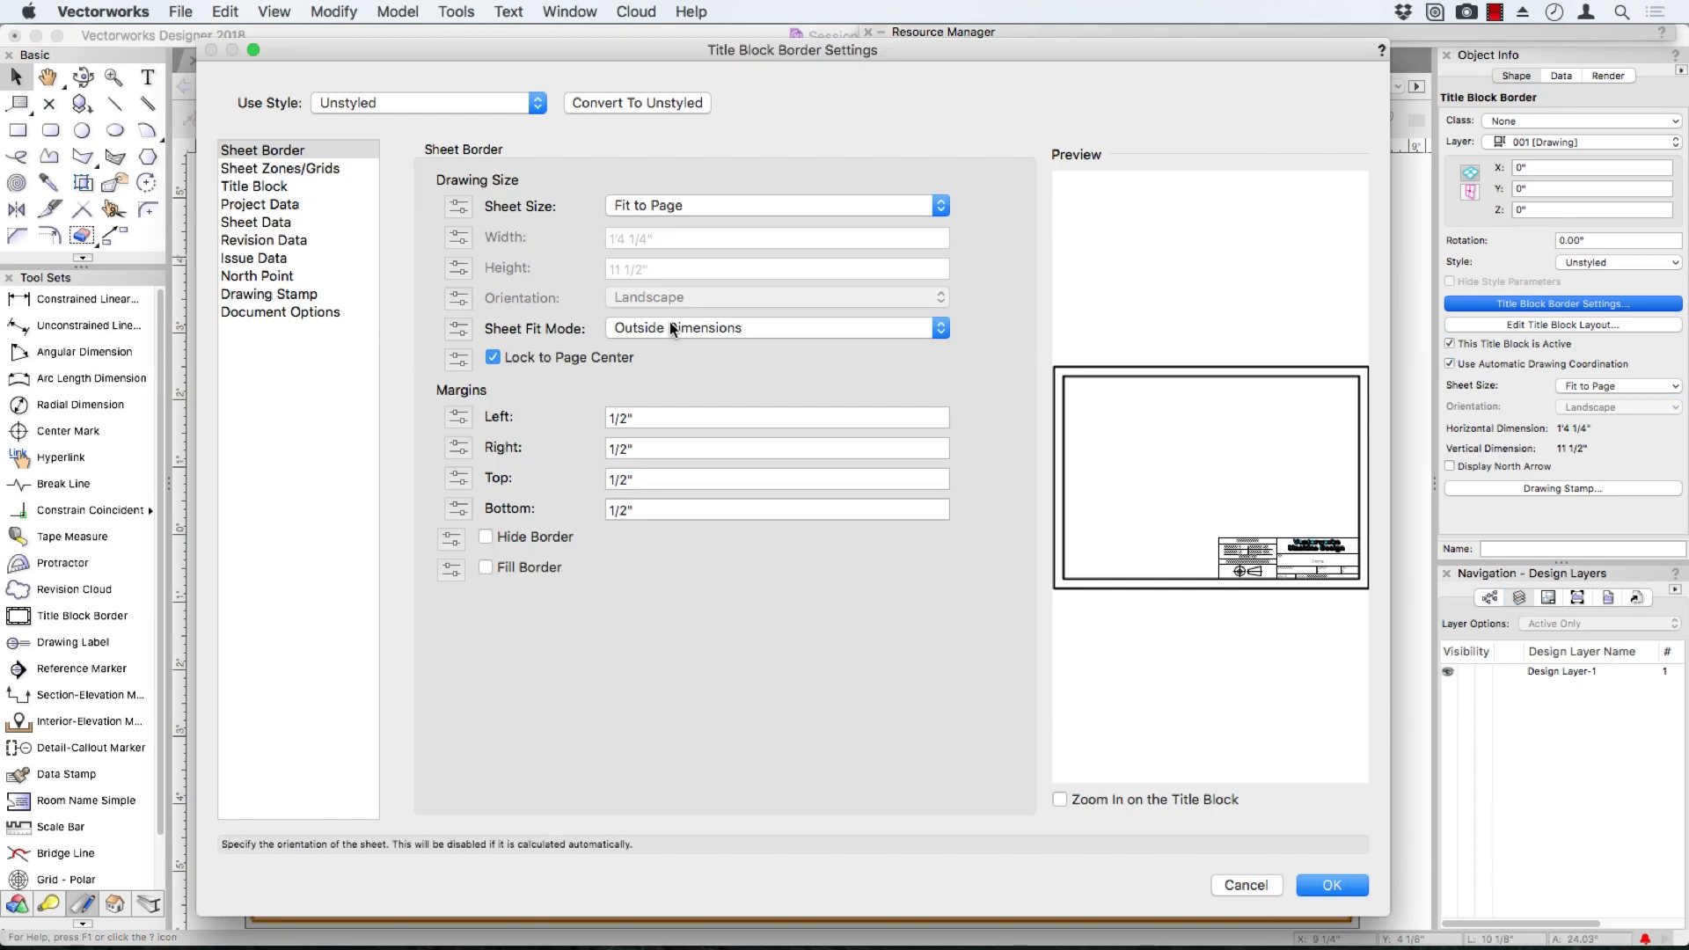
pyautogui.moveTo(635, 416); pyautogui.dragTo(499, 417)
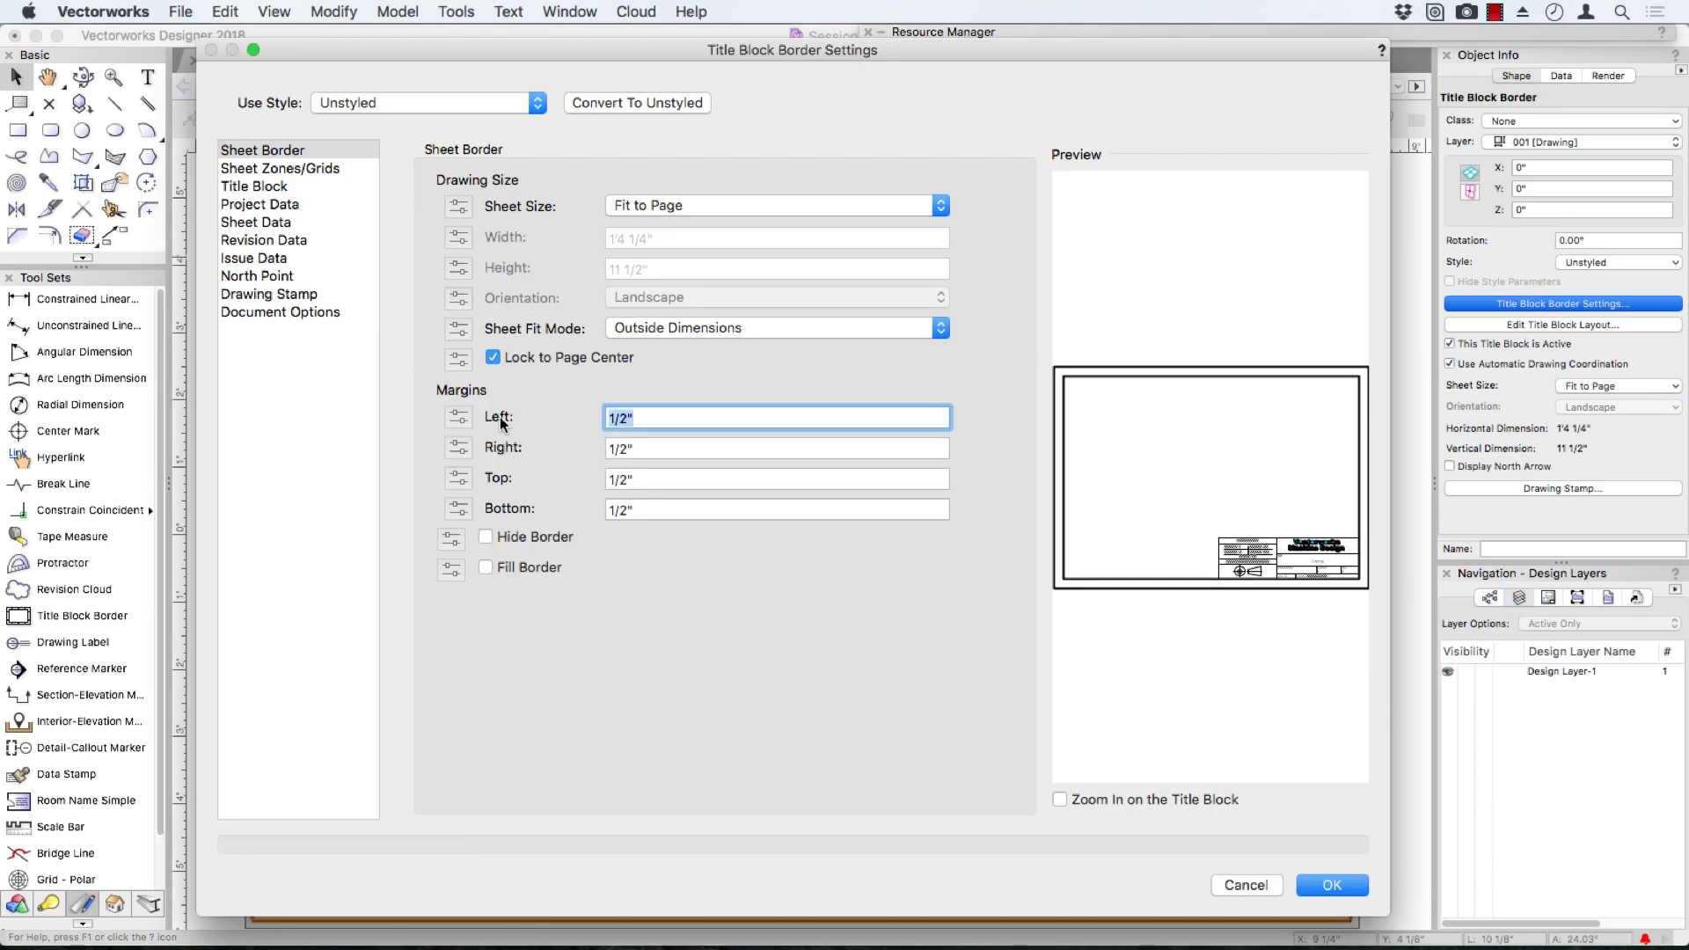
pyautogui.write('.1')
pyautogui.press('Tab')
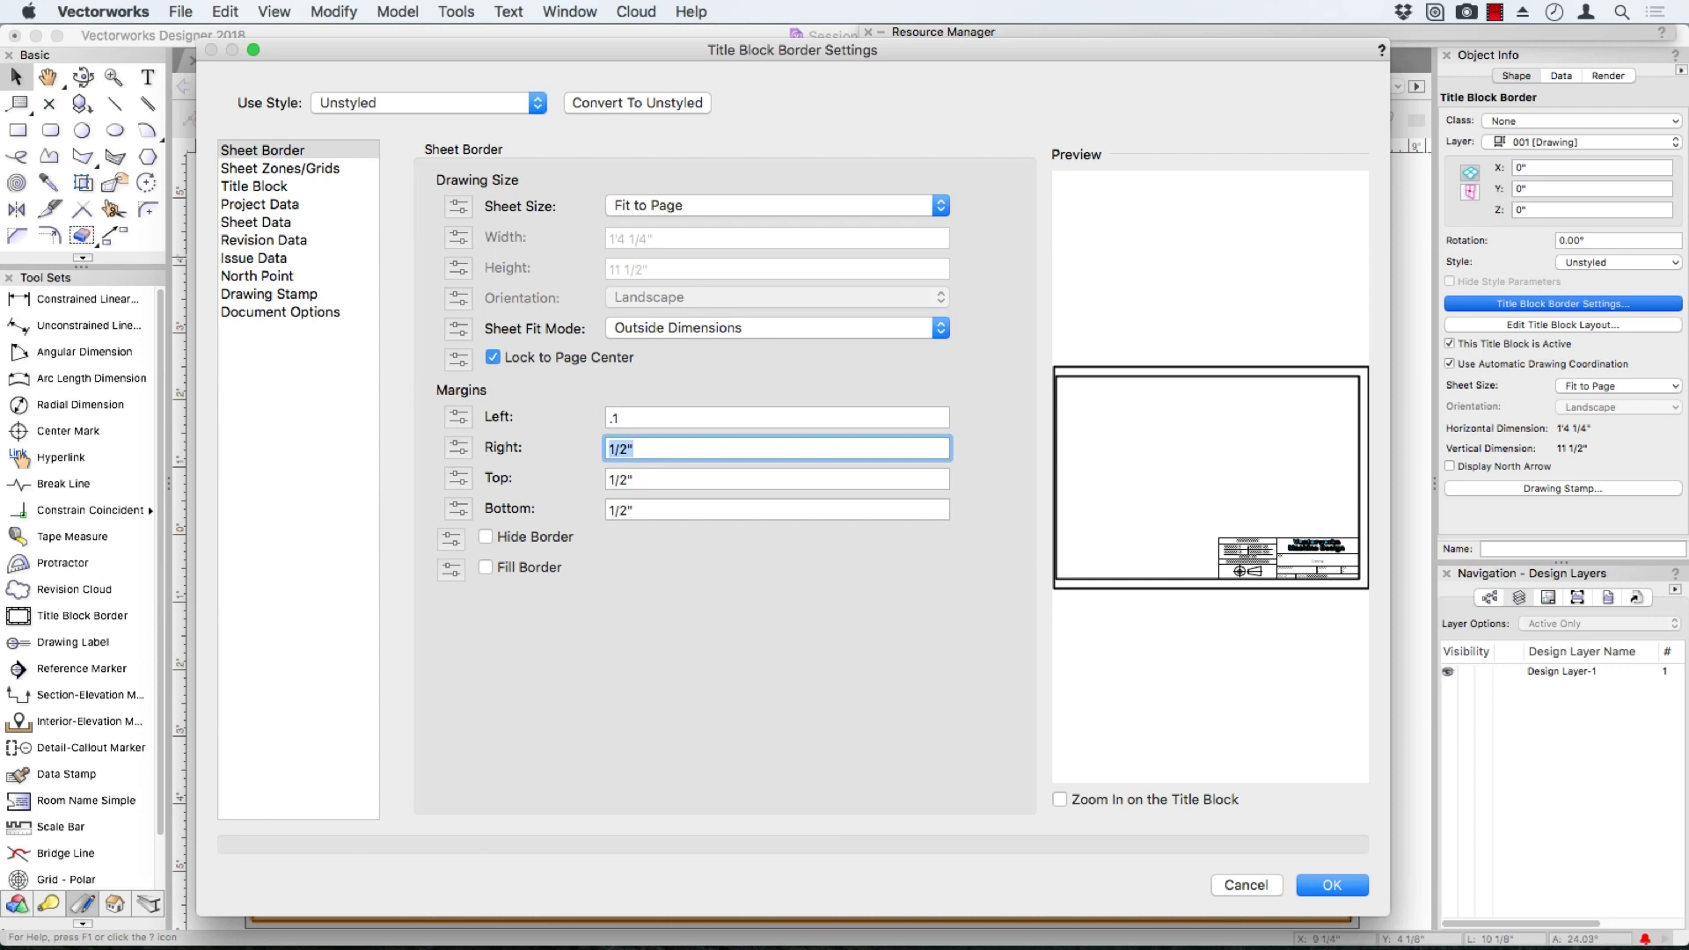
pyautogui.write('.1')
pyautogui.press('Tab')
pyautogui.write('.1')
pyautogui.press('Tab')
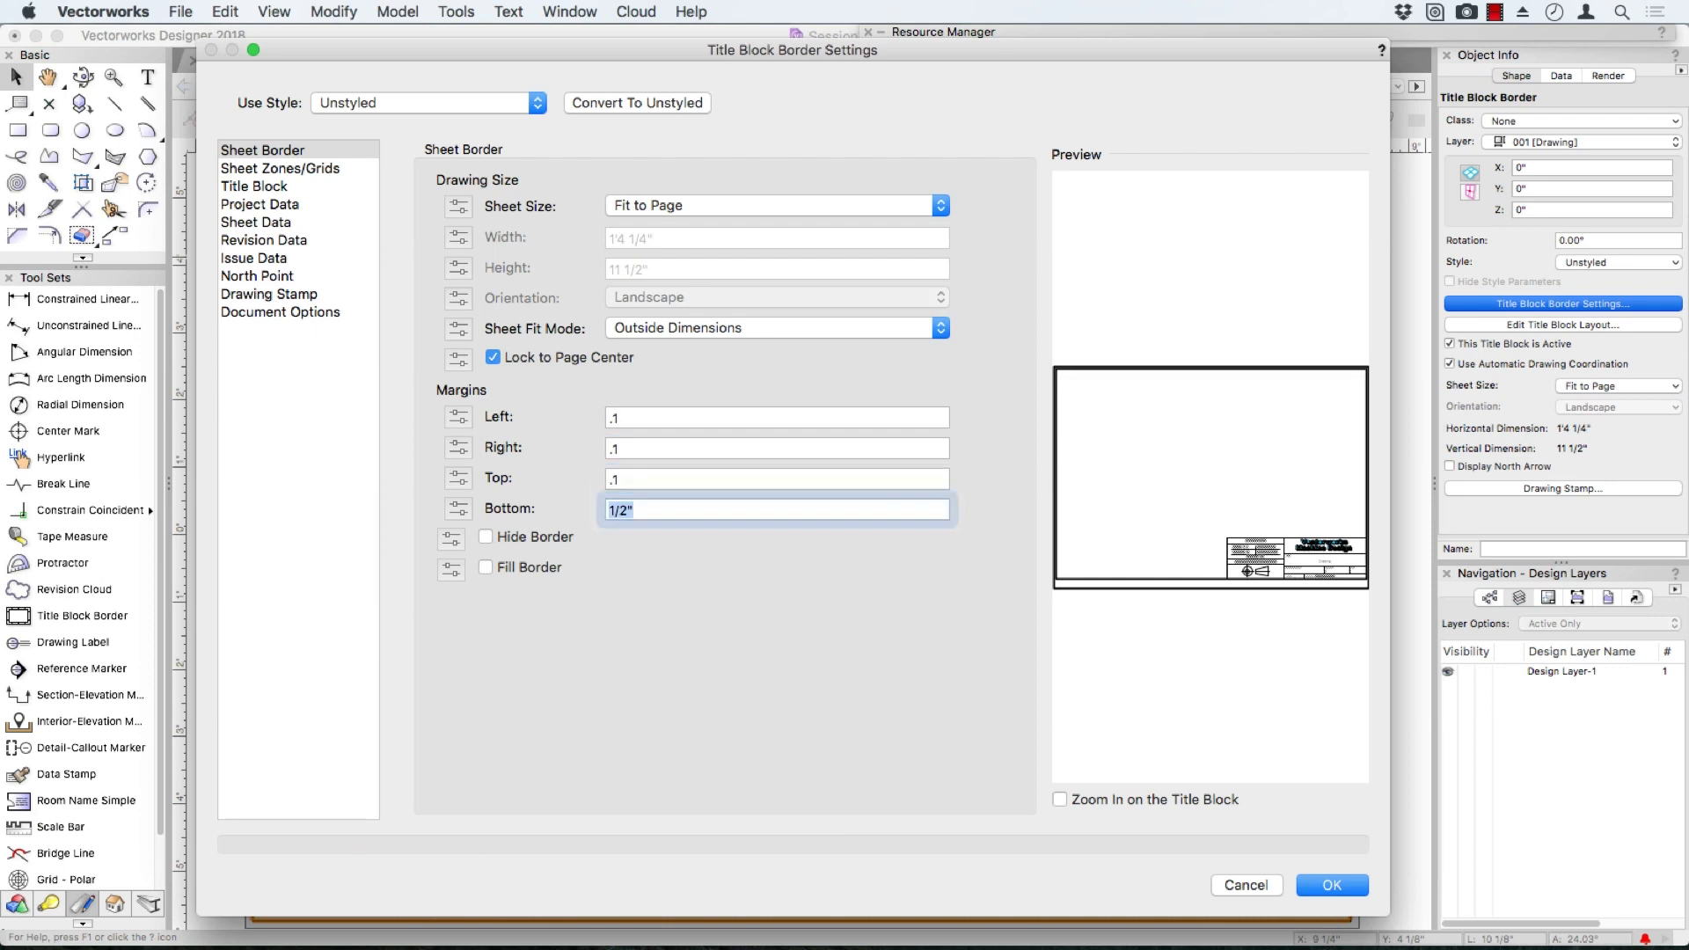
pyautogui.write('.1')
pyautogui.press('Return')
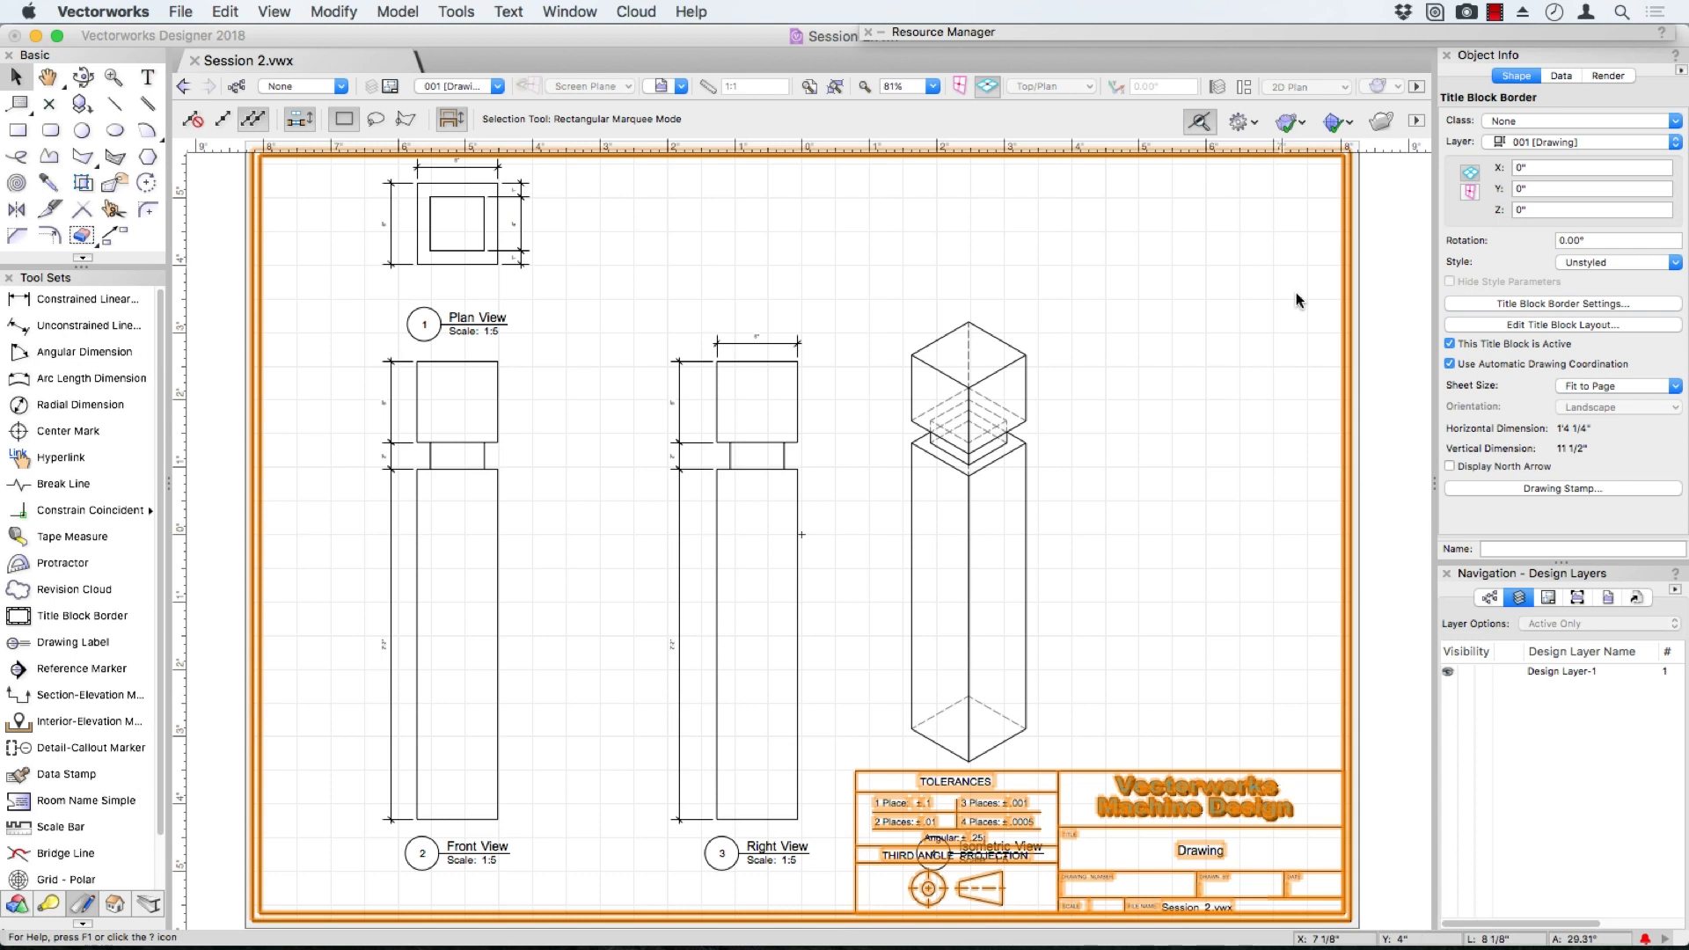
# Turn on Hide Border in the title block's sheet border settings and apply the change
pyautogui.click(1475, 303)
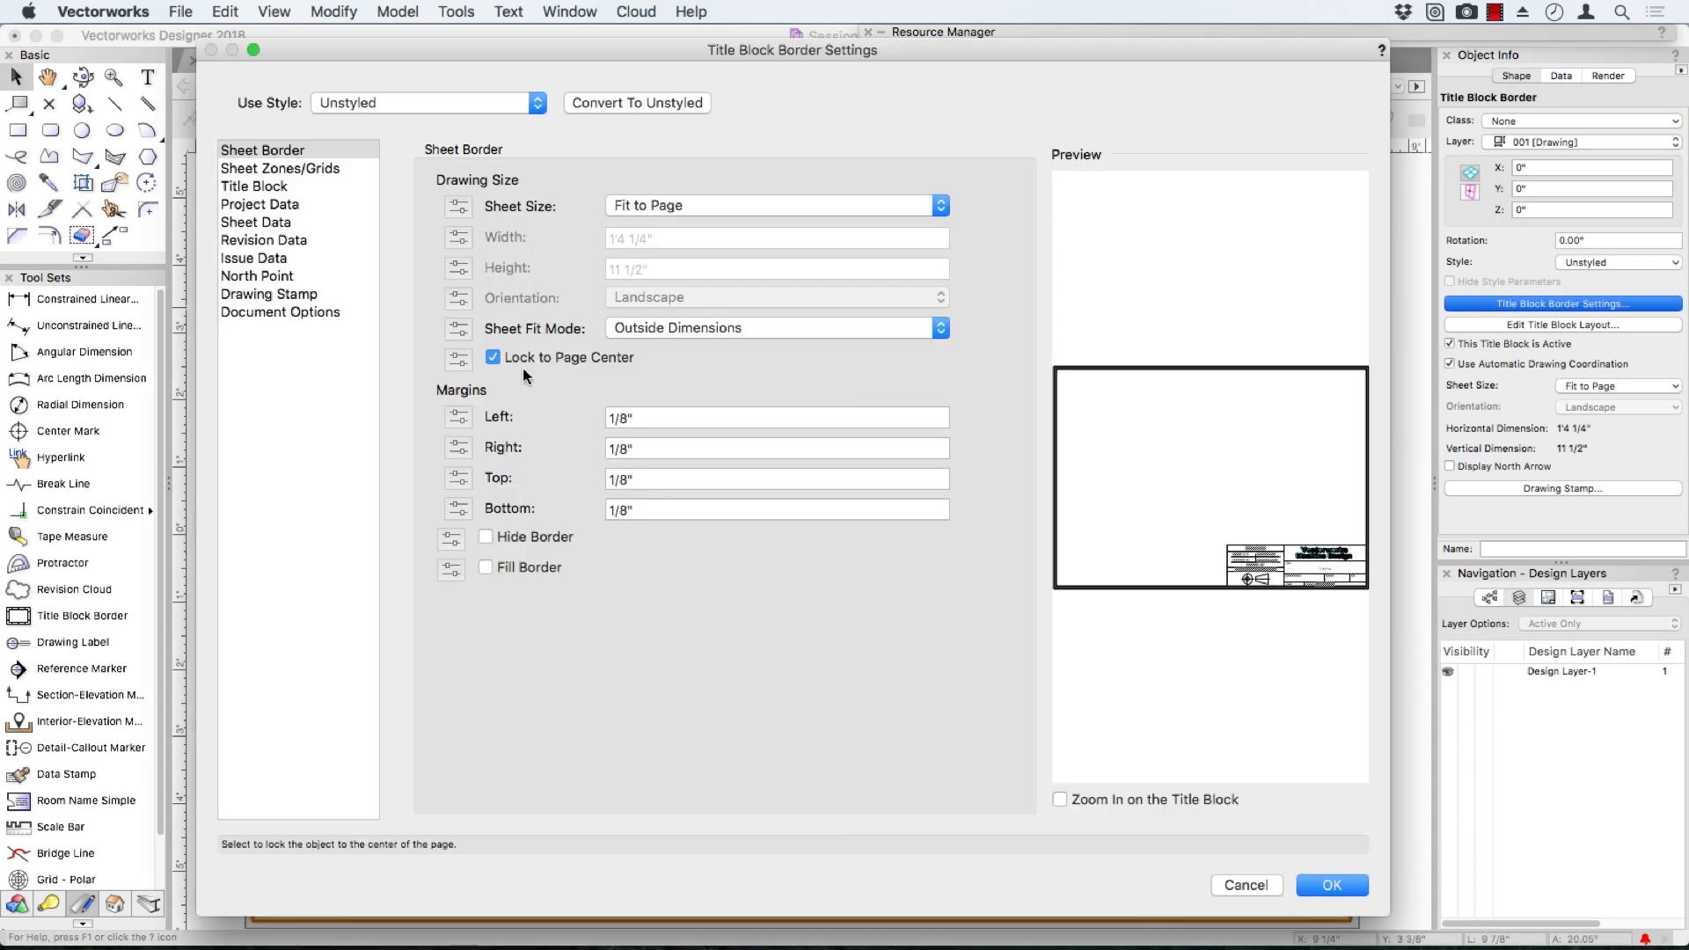
pyautogui.click(503, 536)
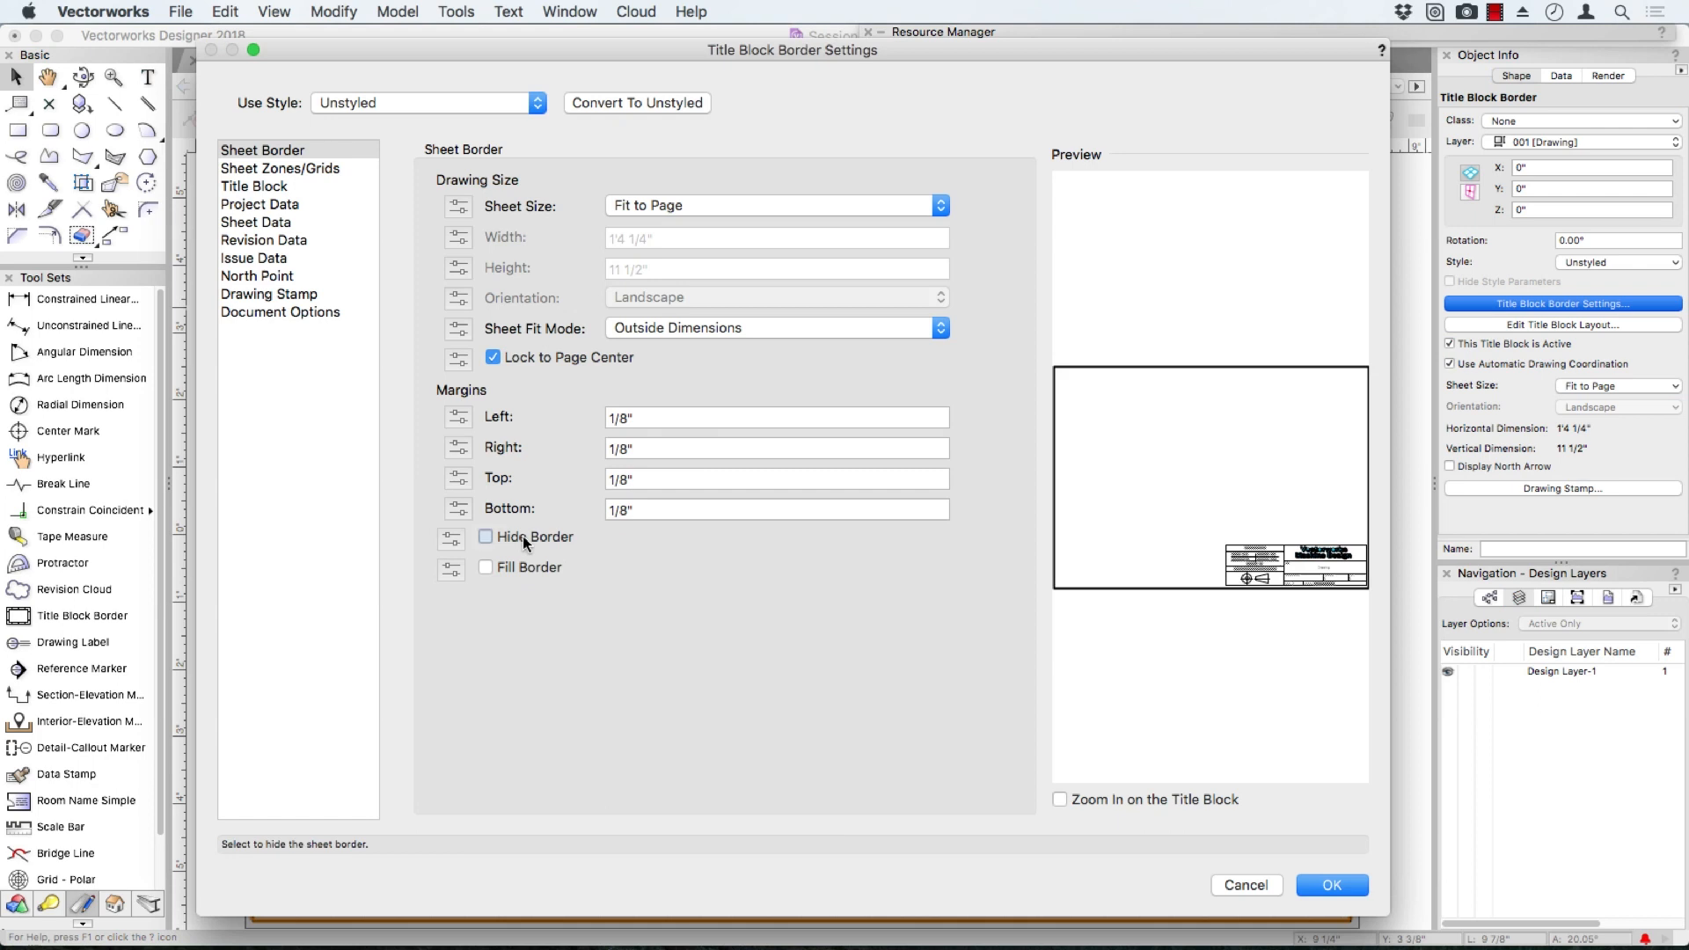
pyautogui.click(1326, 882)
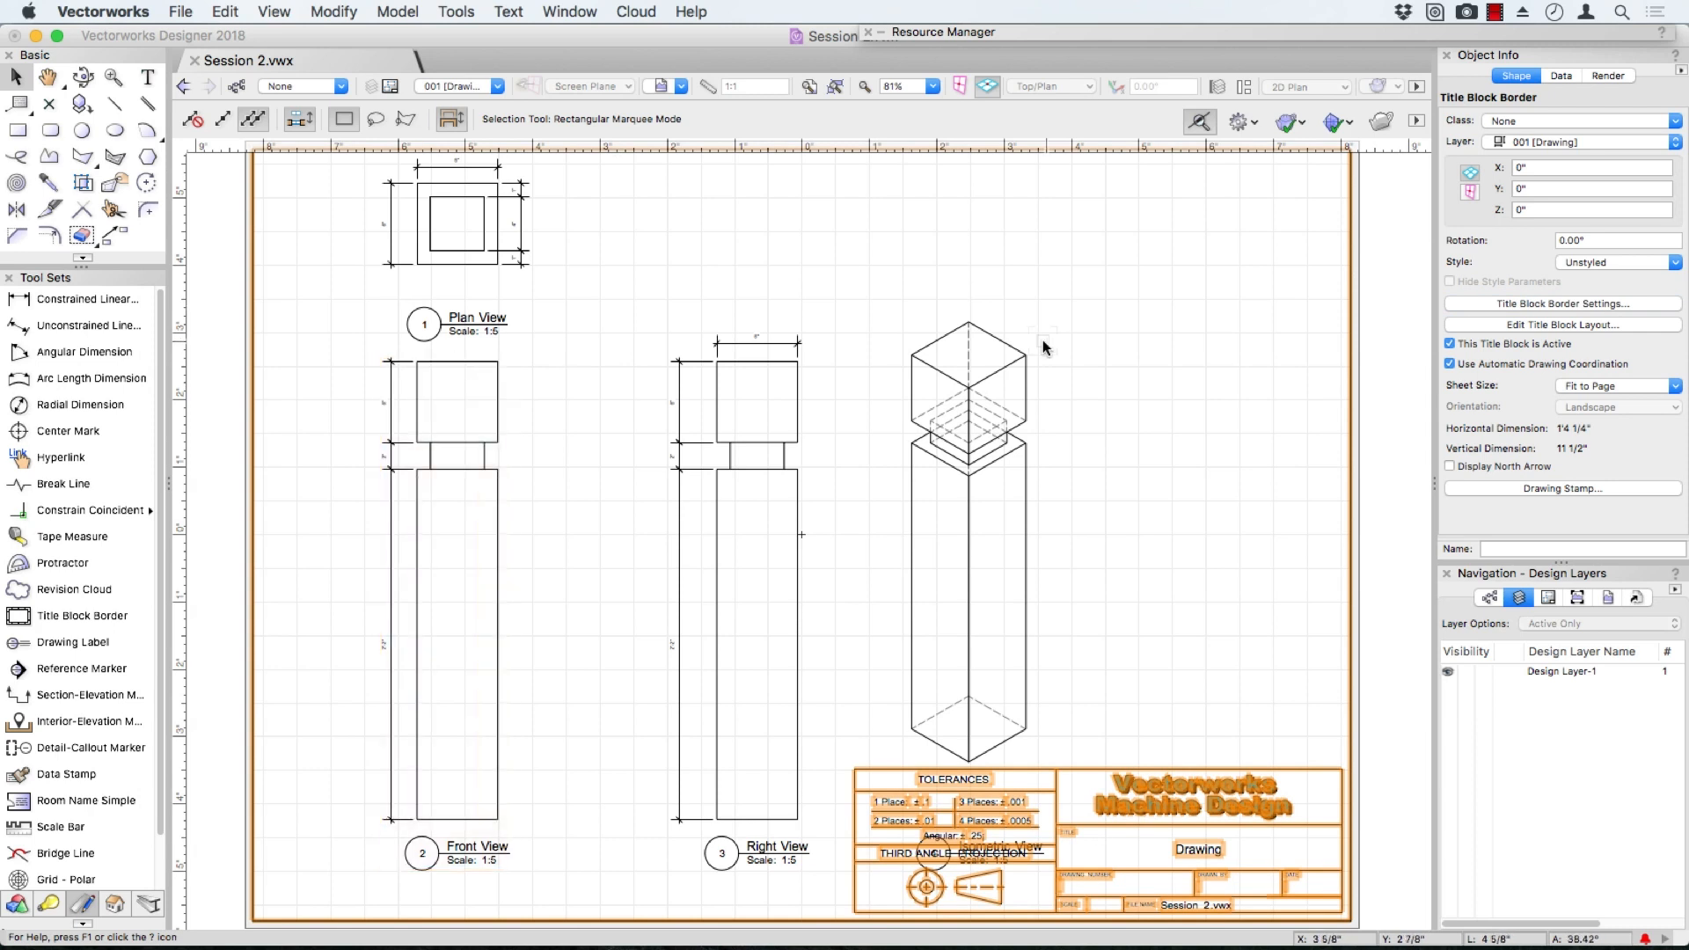
# Review the title block border's sheet zones, project data and sheet data settings, including the sheet title and sheet number fields
pyautogui.click(1547, 303)
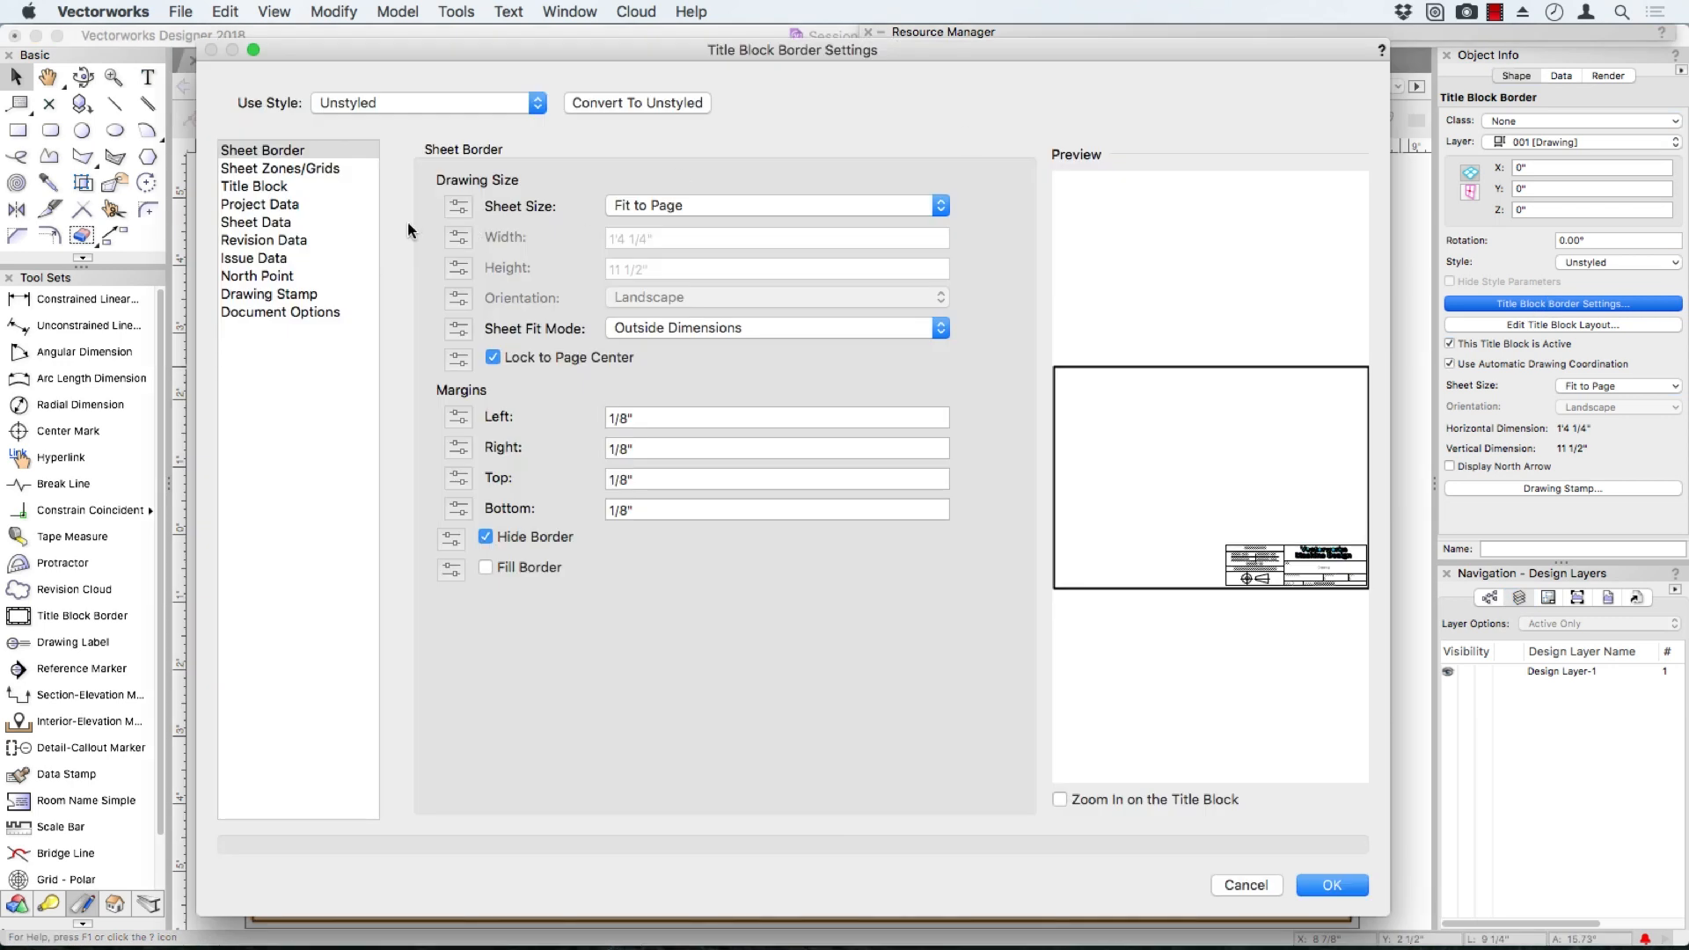
pyautogui.click(262, 170)
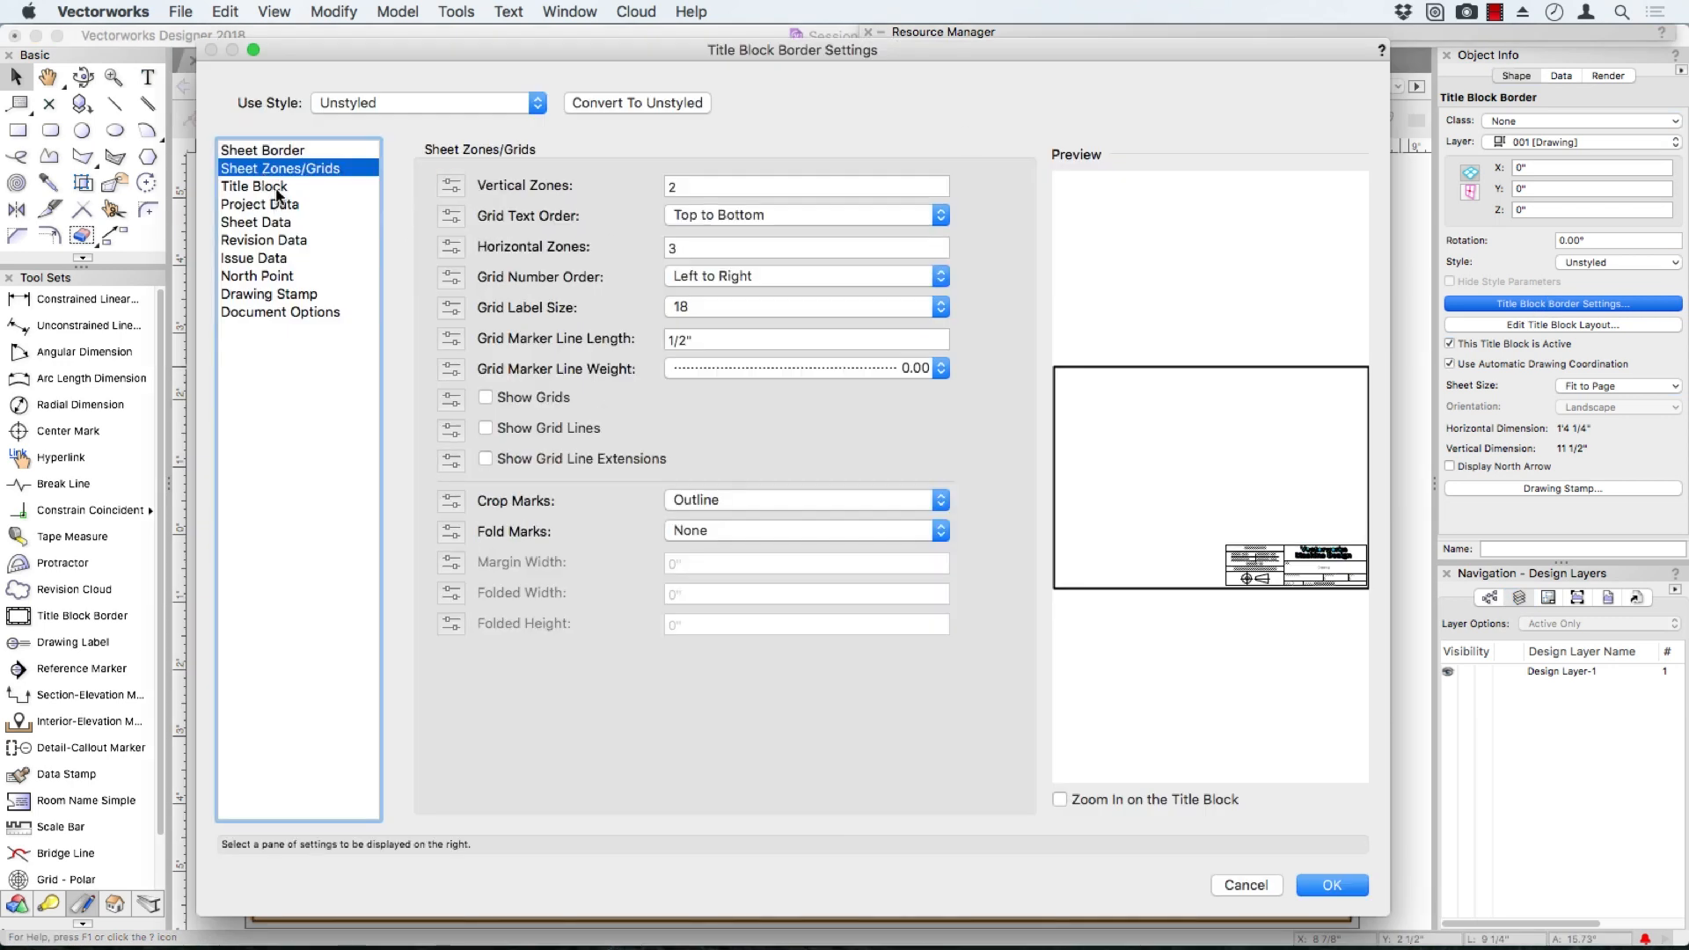
pyautogui.click(279, 203)
pyautogui.click(278, 221)
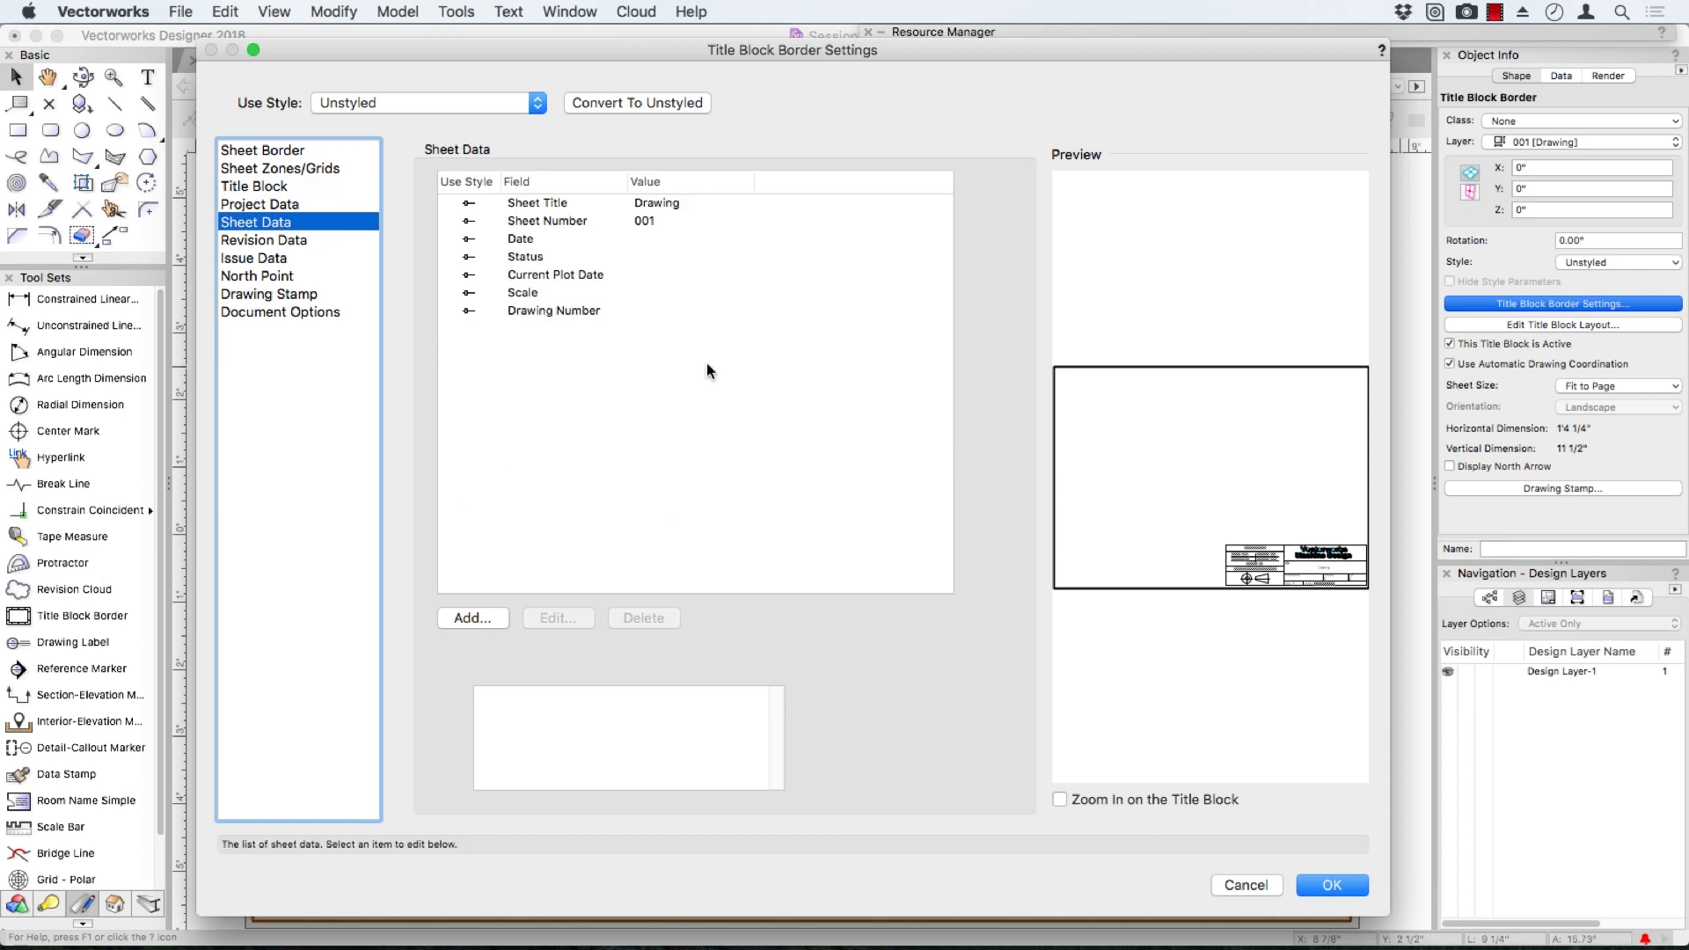
pyautogui.click(542, 204)
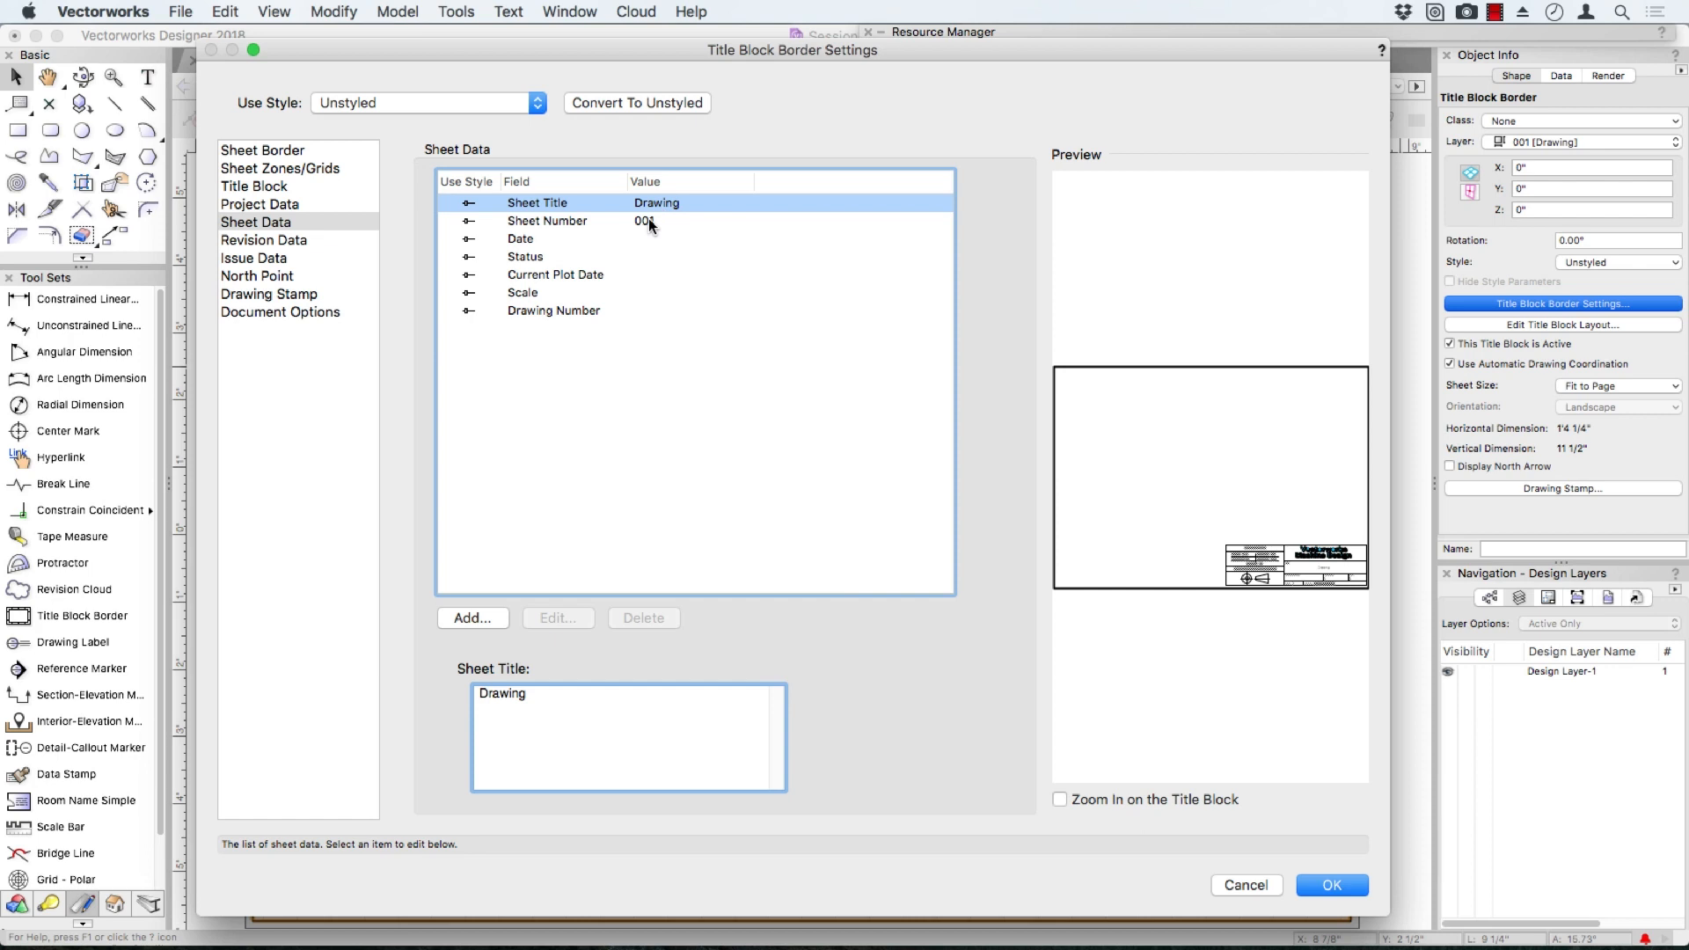
pyautogui.click(647, 220)
pyautogui.click(1330, 885)
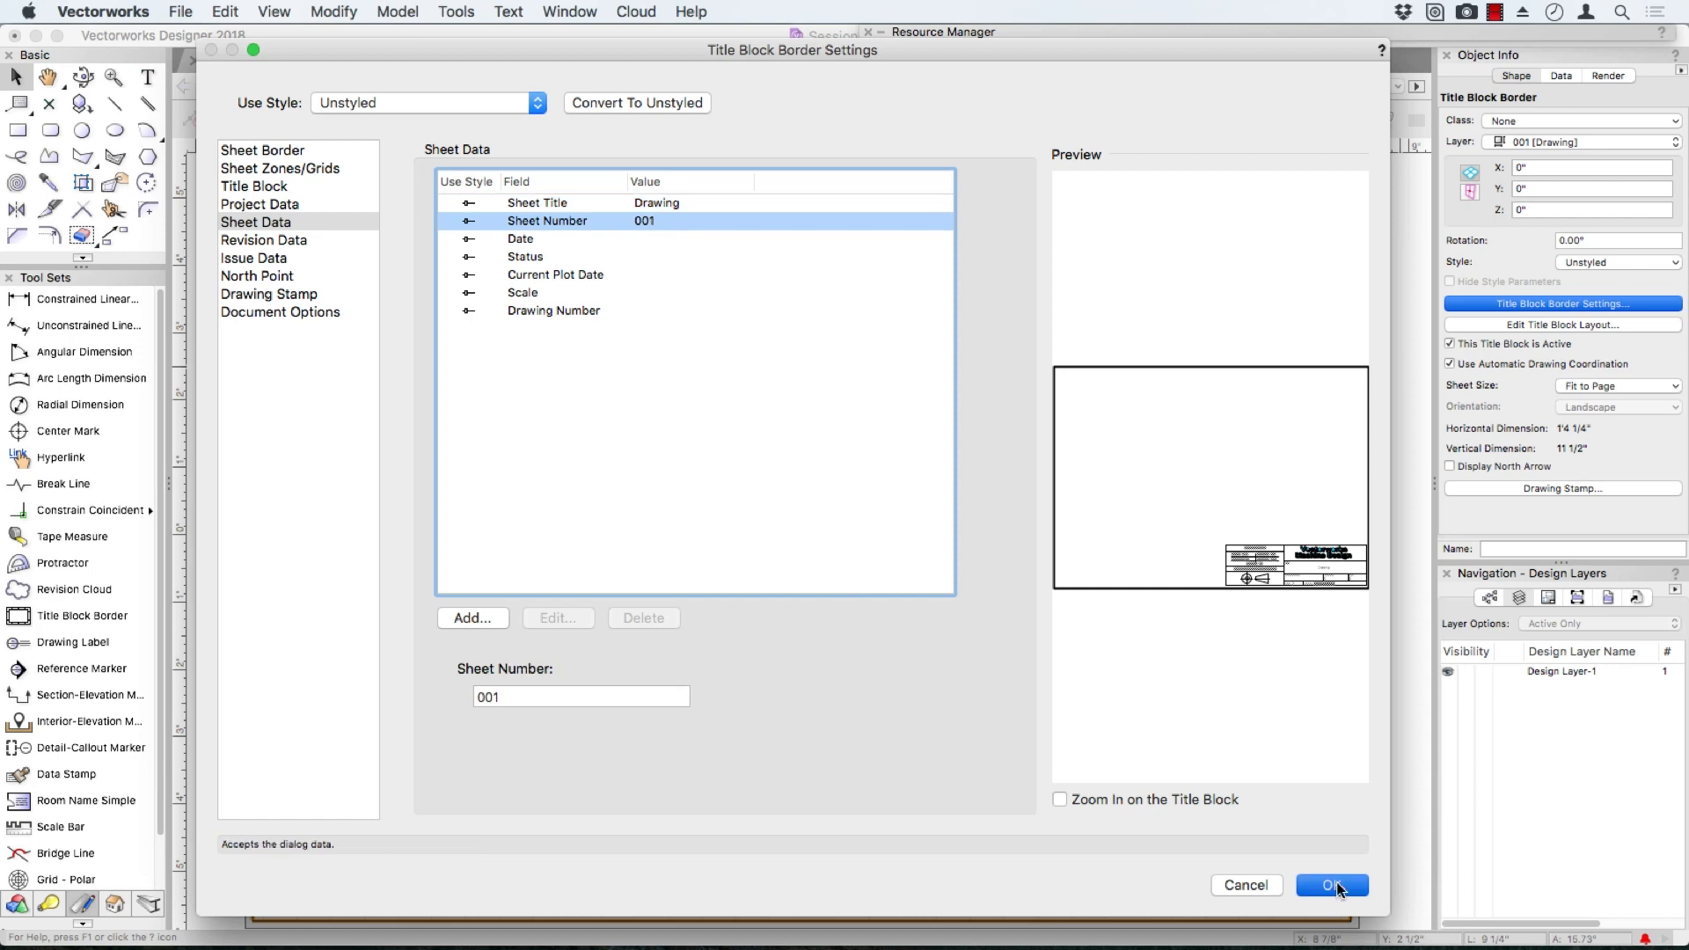
# Move the isometric viewport up and to the right so it sits clear above the title block, and deselect it
pyautogui.click(1269, 726)
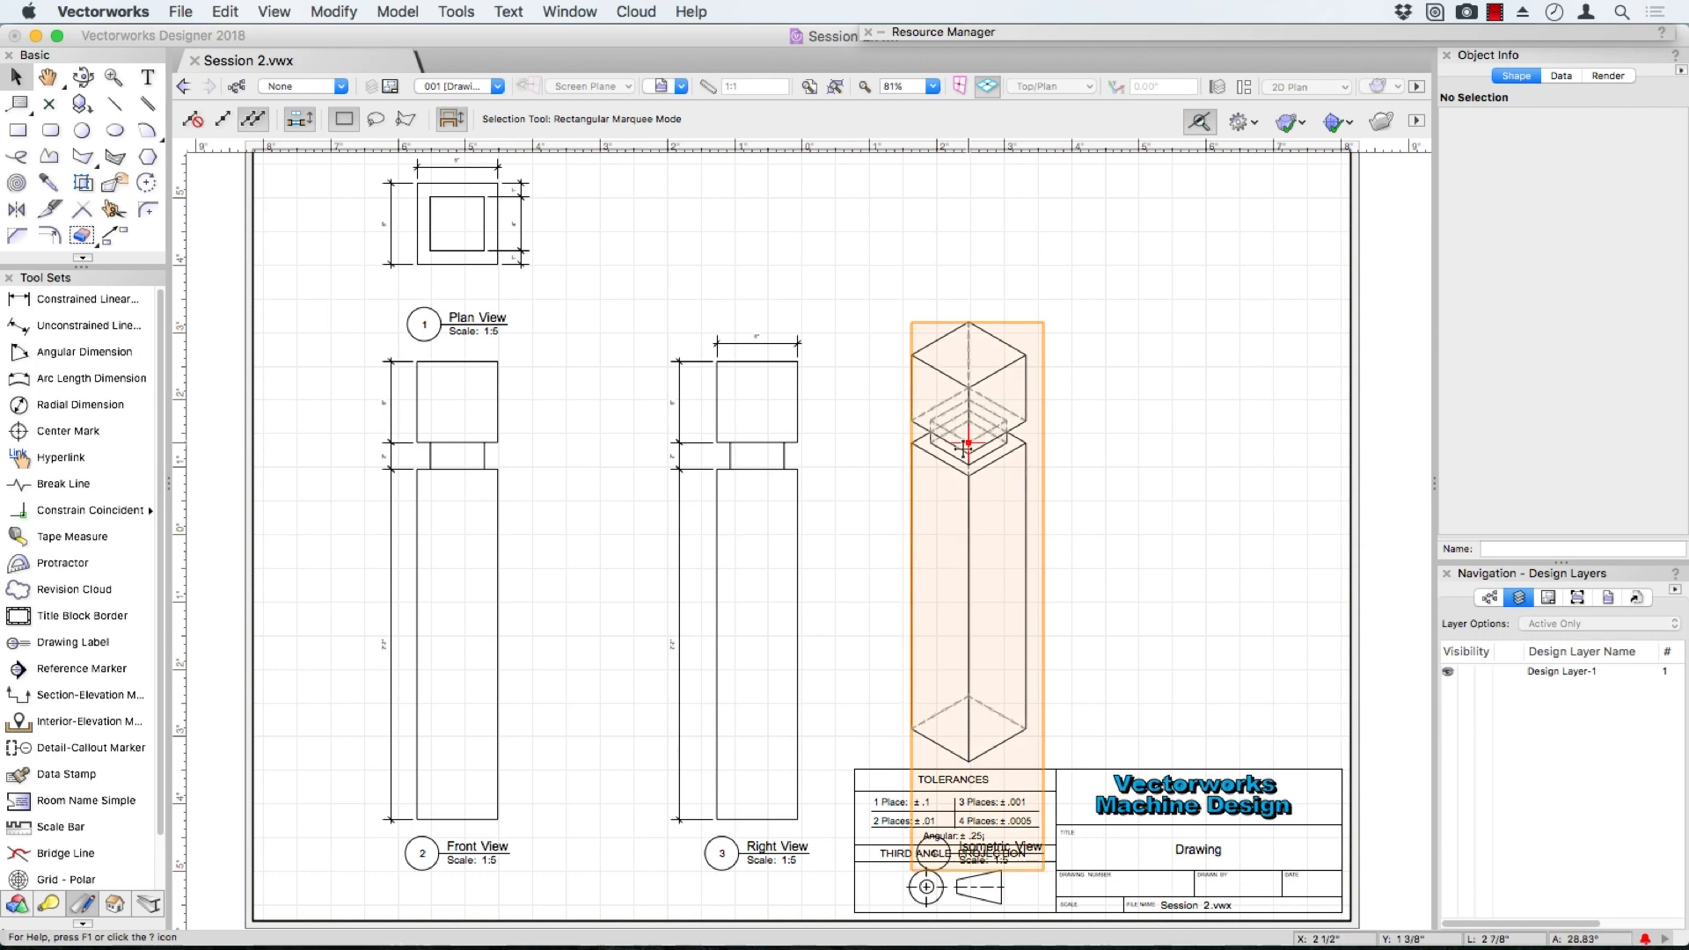
pyautogui.moveTo(968, 475); pyautogui.dragTo(1071, 350)
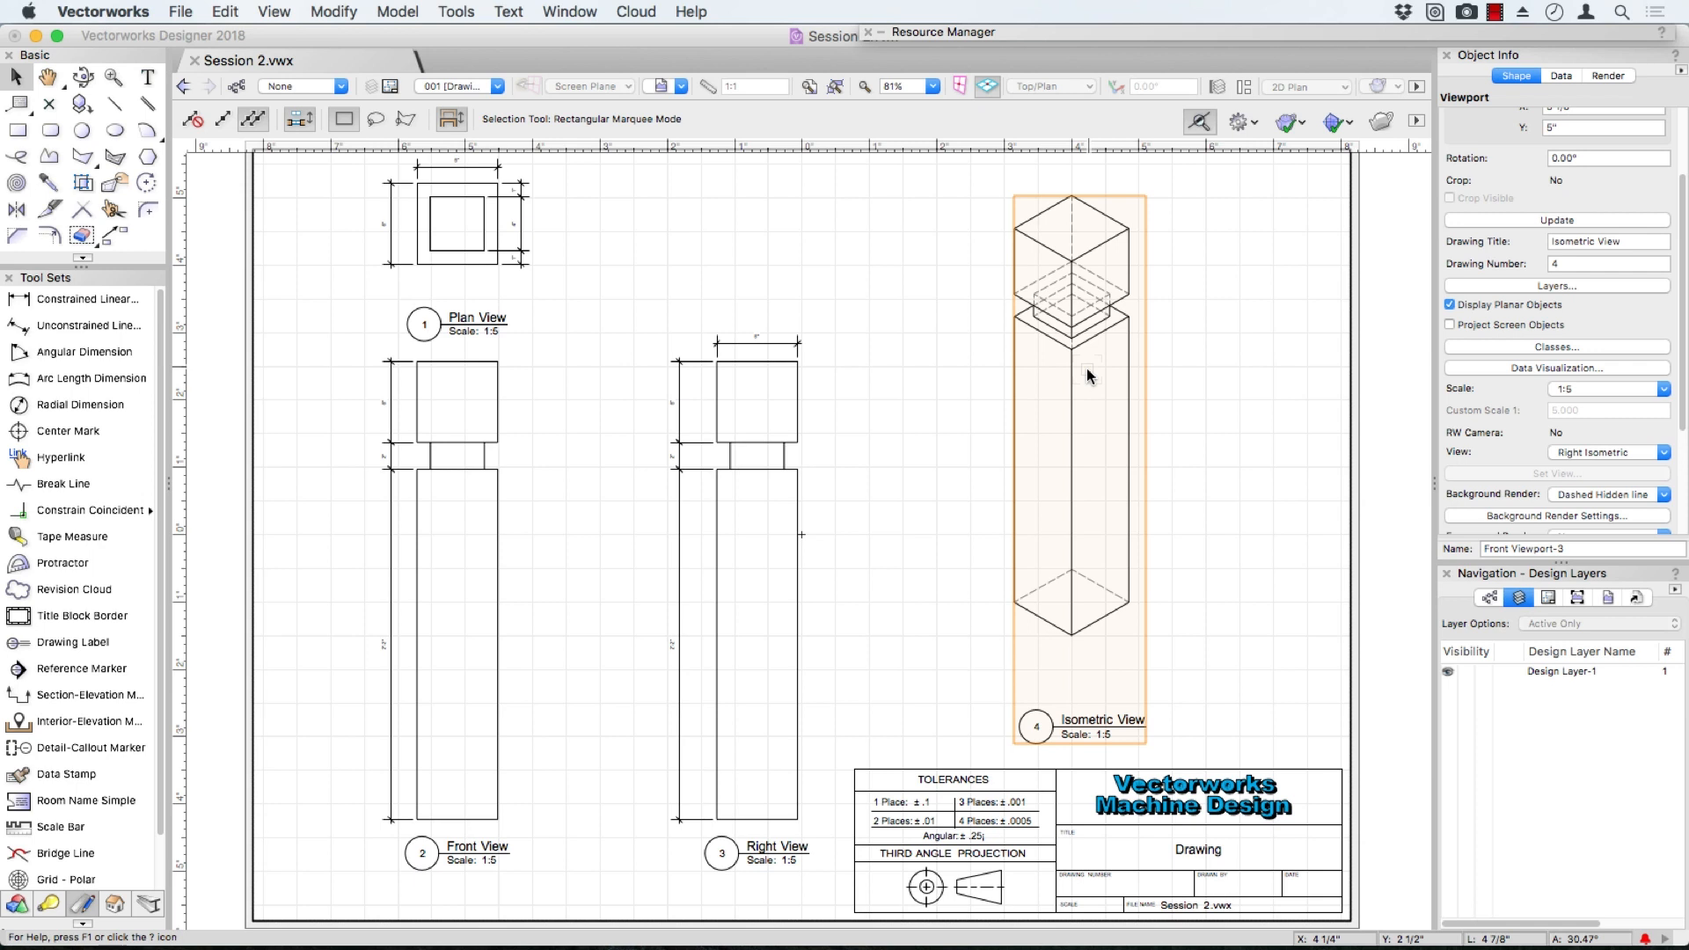
pyautogui.press('Escape')
# Switch to Design Layer-1, fit the post in the window and display it in Right Isometric view
pyautogui.click(496, 87)
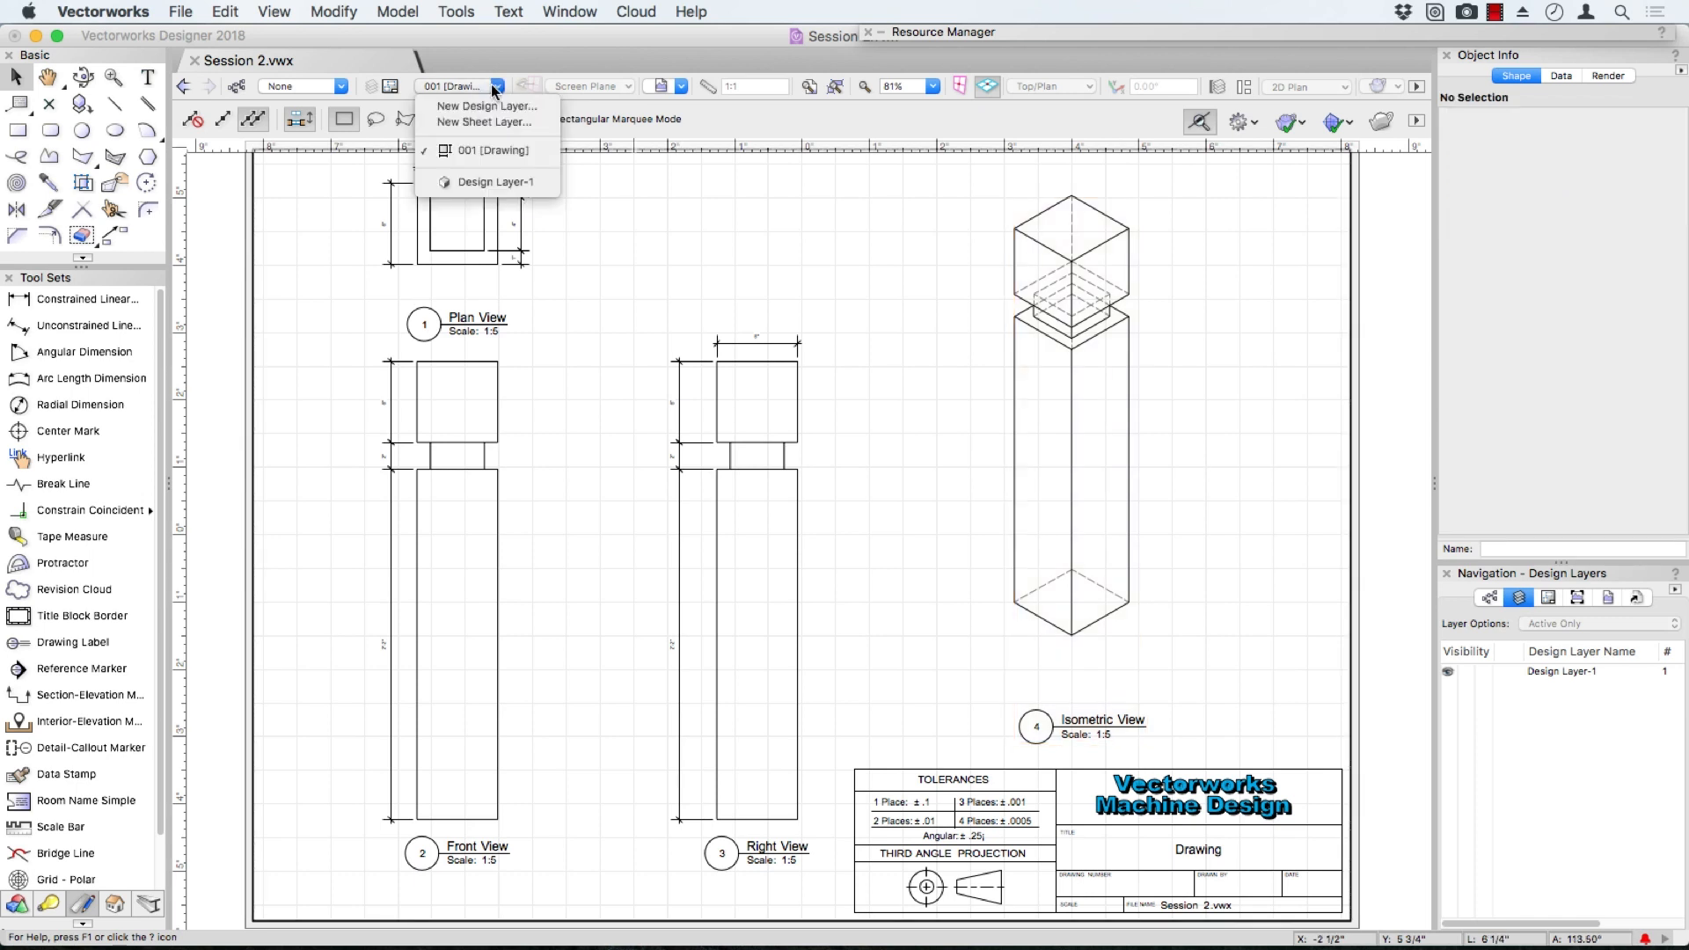
pyautogui.click(530, 187)
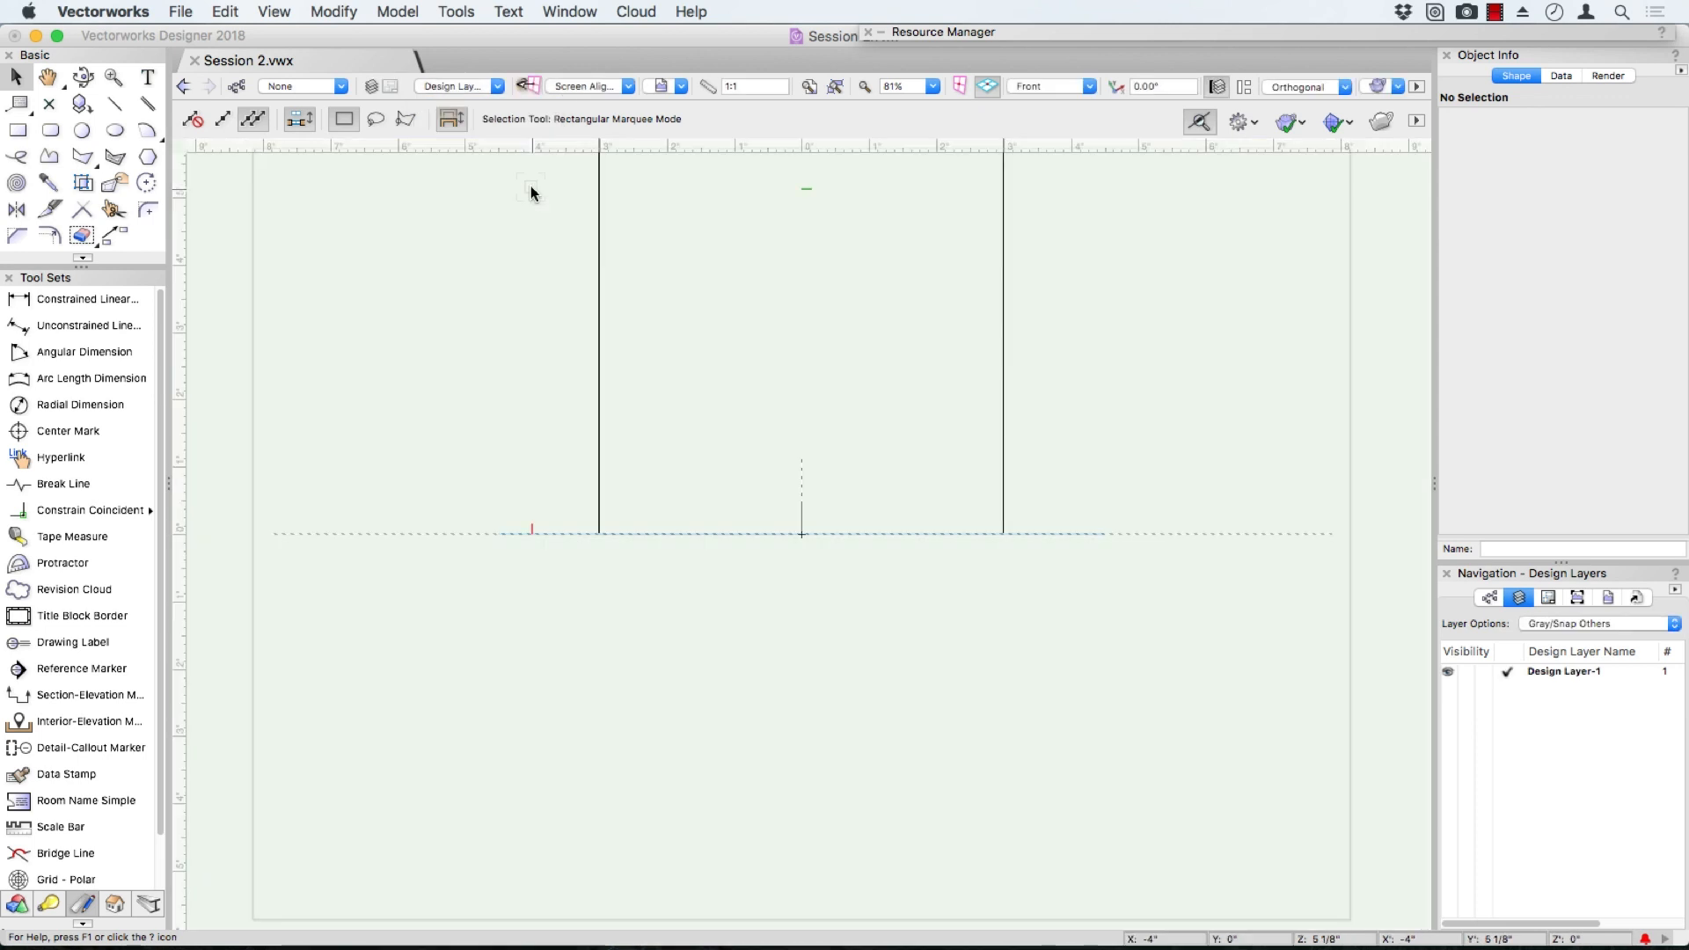
pyautogui.click(832, 89)
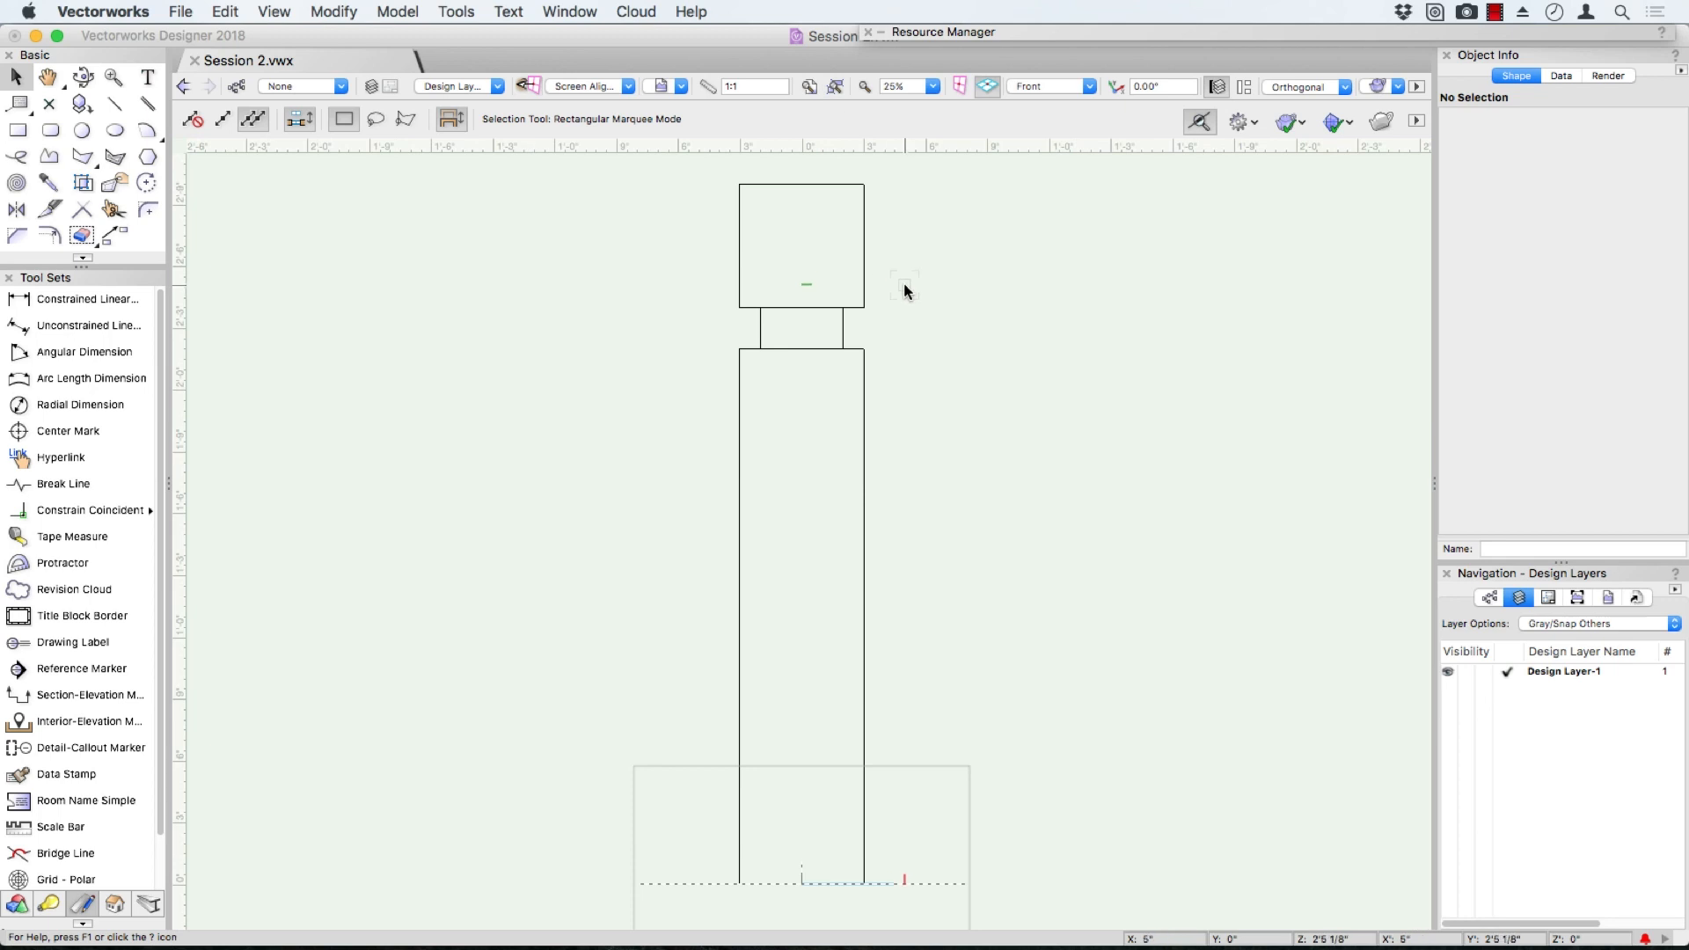
pyautogui.click(1075, 84)
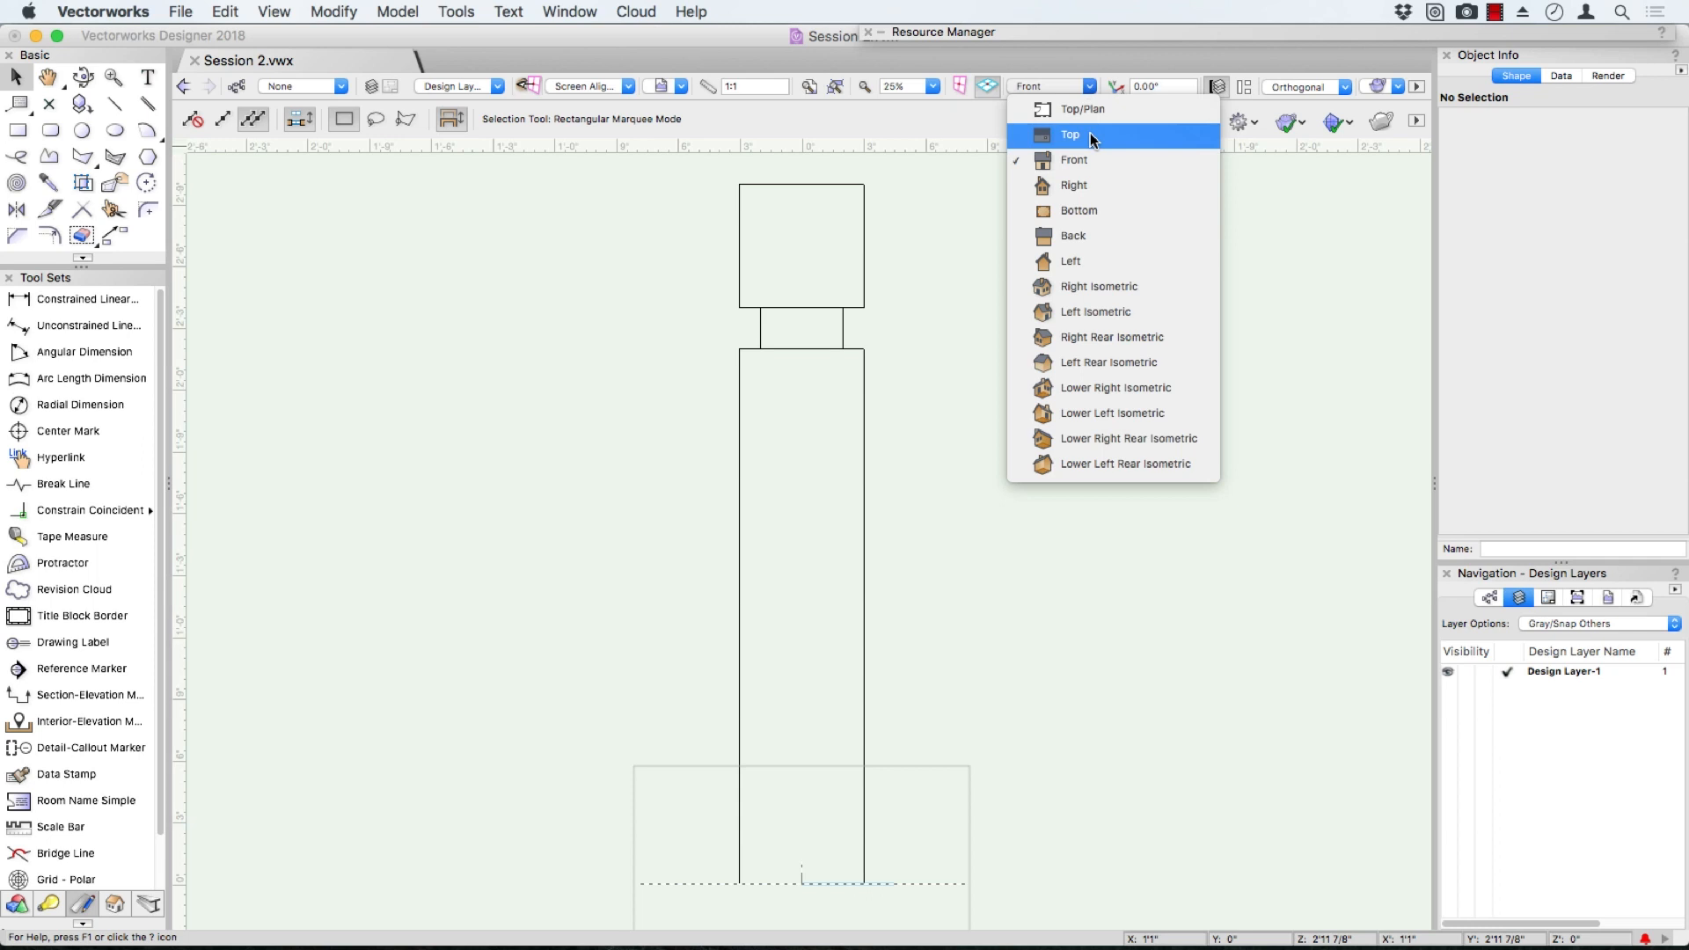
pyautogui.click(1085, 287)
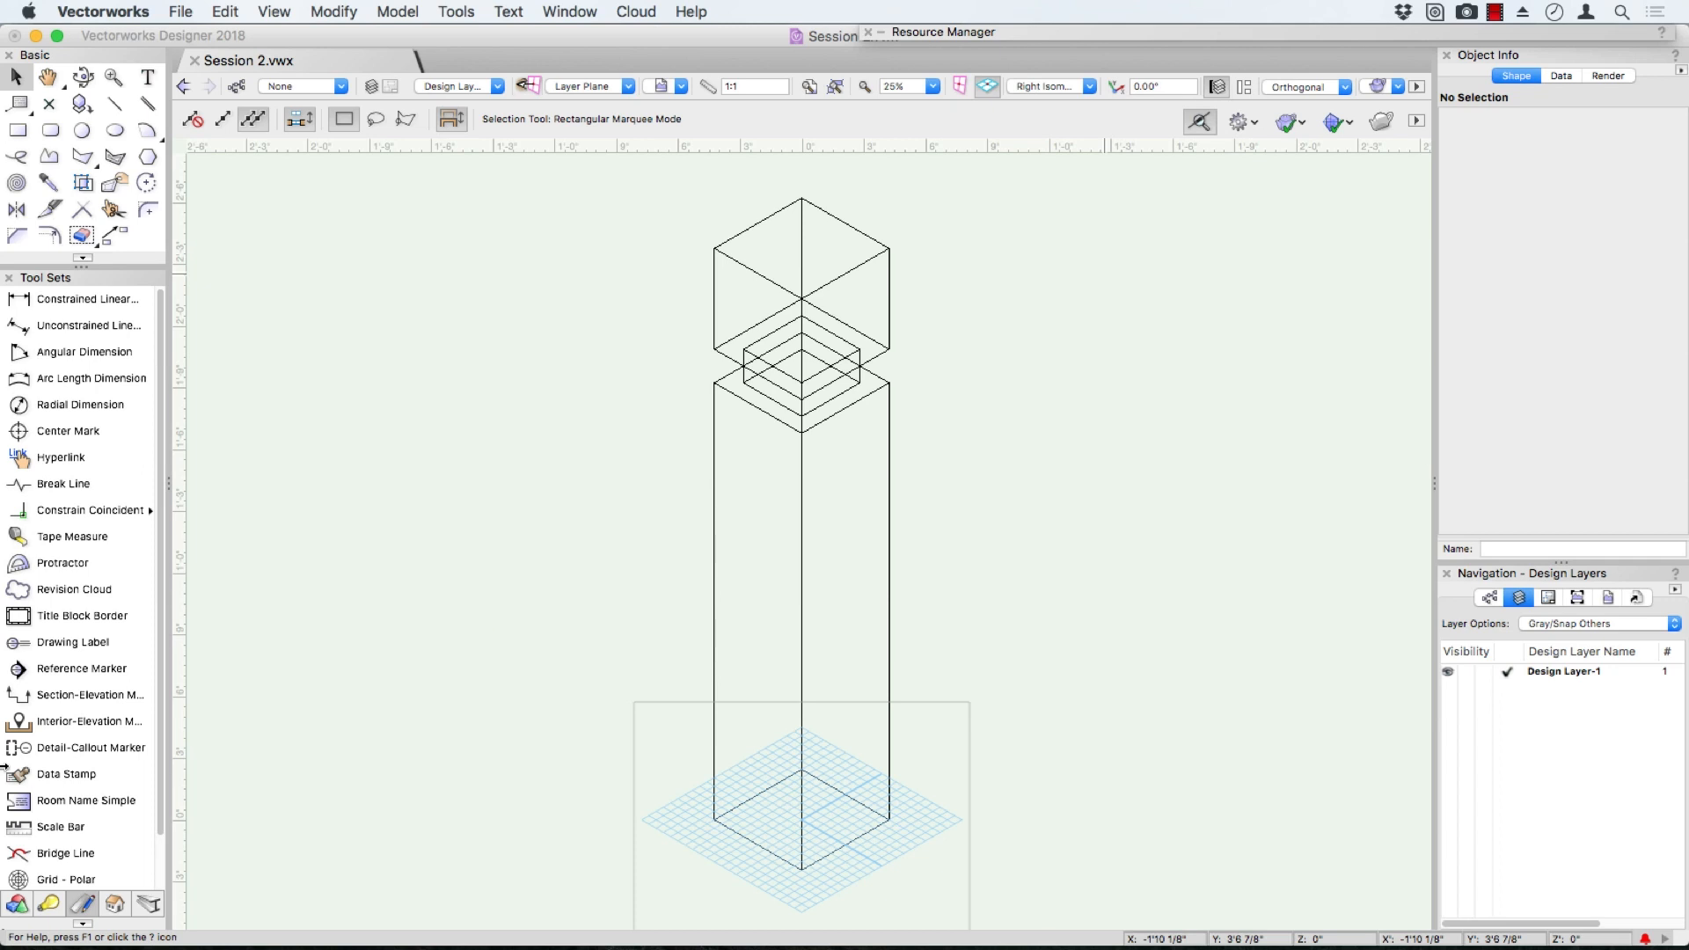
# Fillet the outer left and right vertical edges of the post's upper block and lower shaft with a constant 1" radius
pyautogui.click(19, 906)
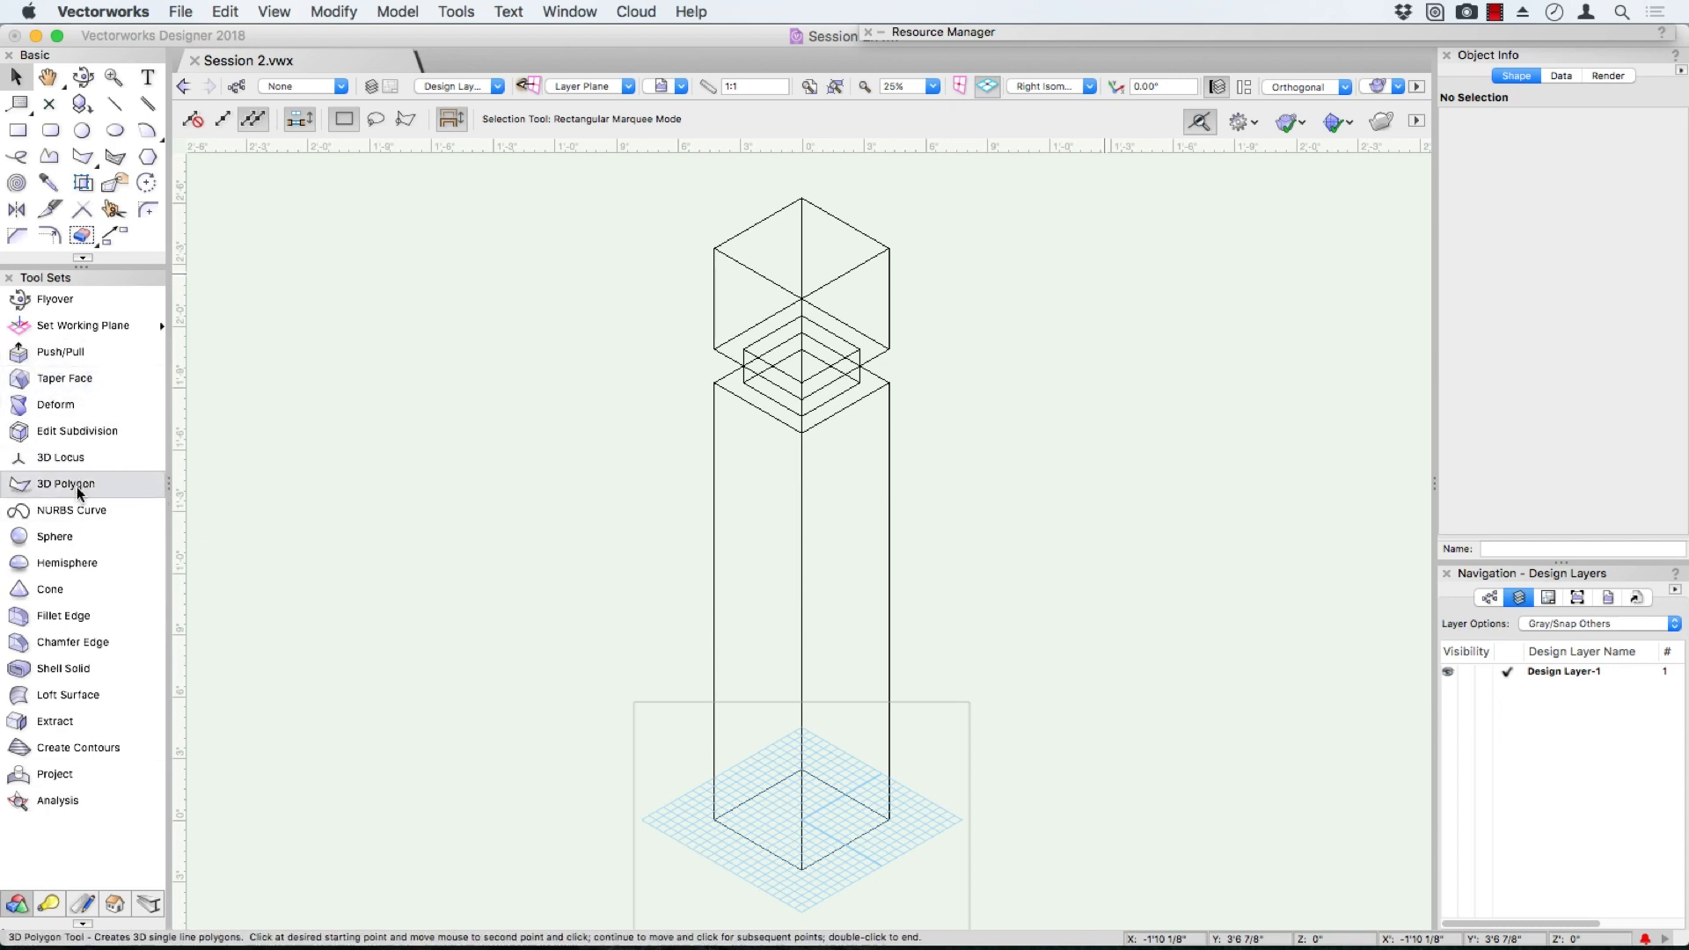
pyautogui.click(72, 620)
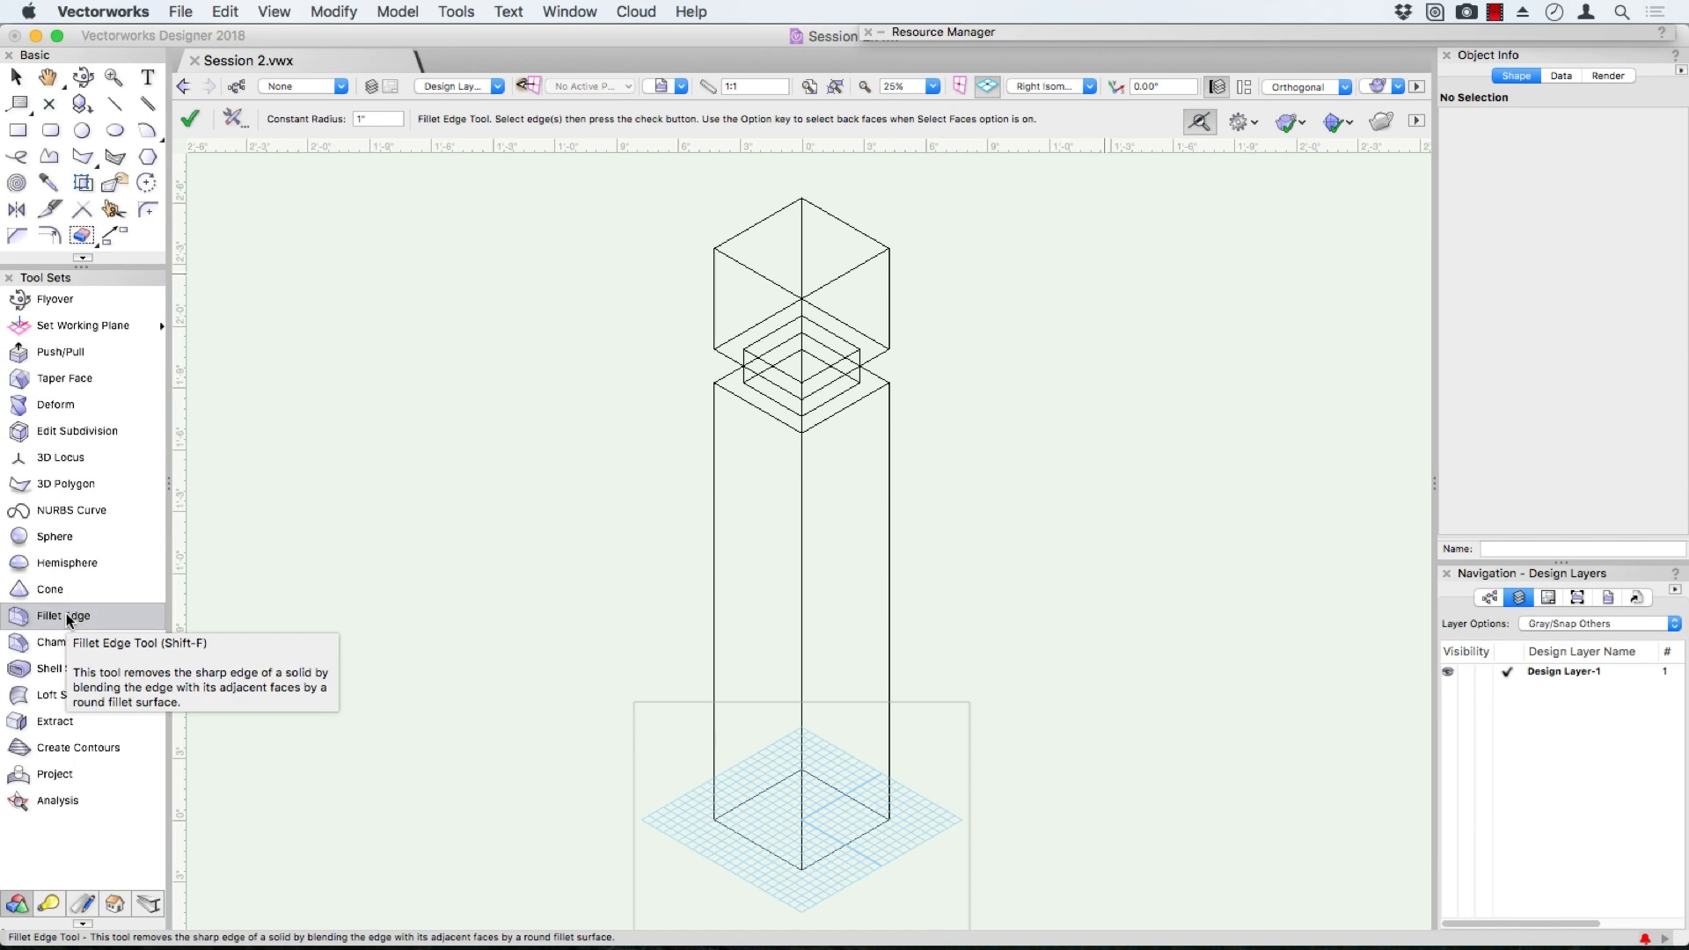
pyautogui.click(367, 119)
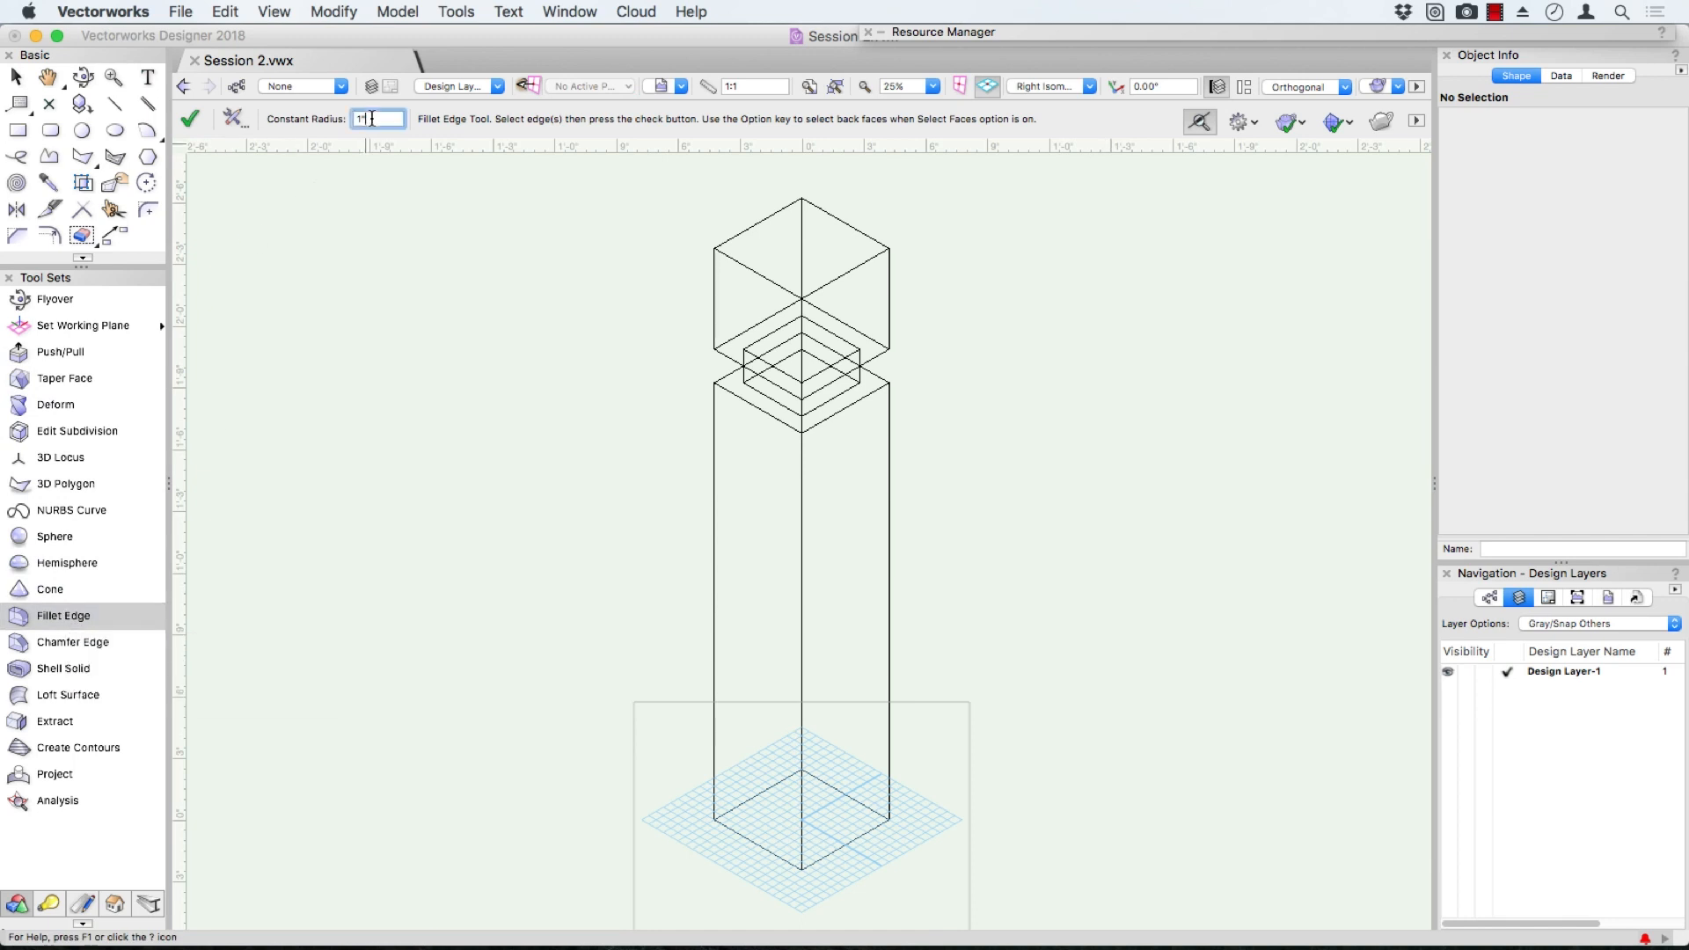
pyautogui.click(715, 293)
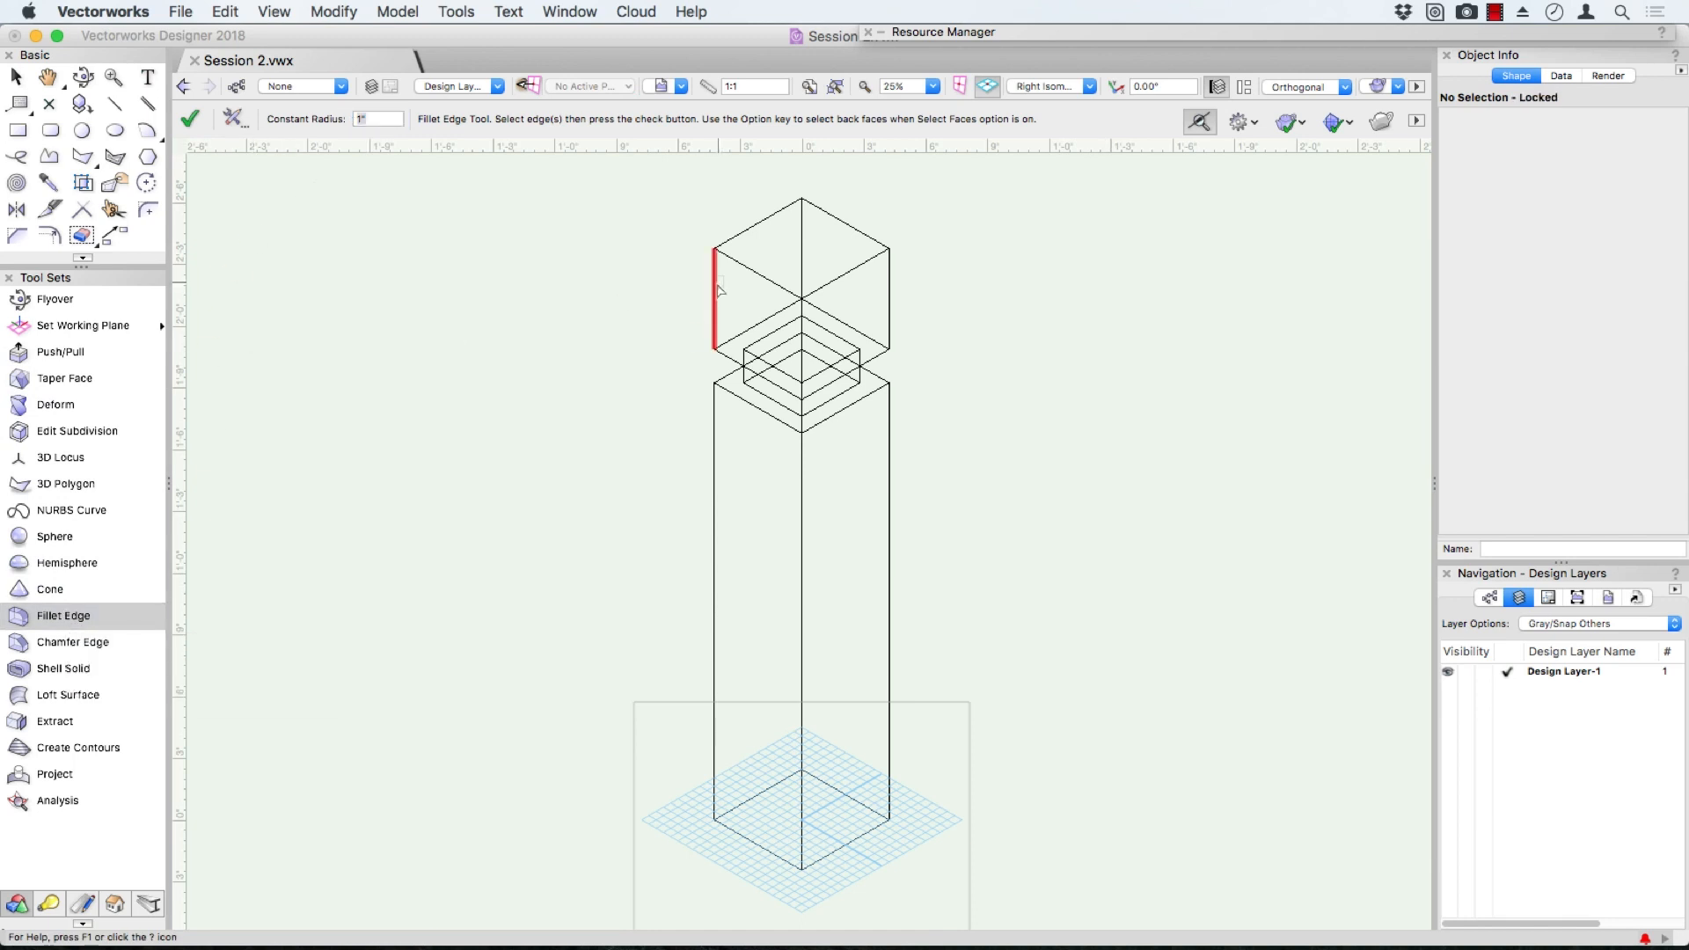
pyautogui.click(714, 436)
pyautogui.click(888, 457)
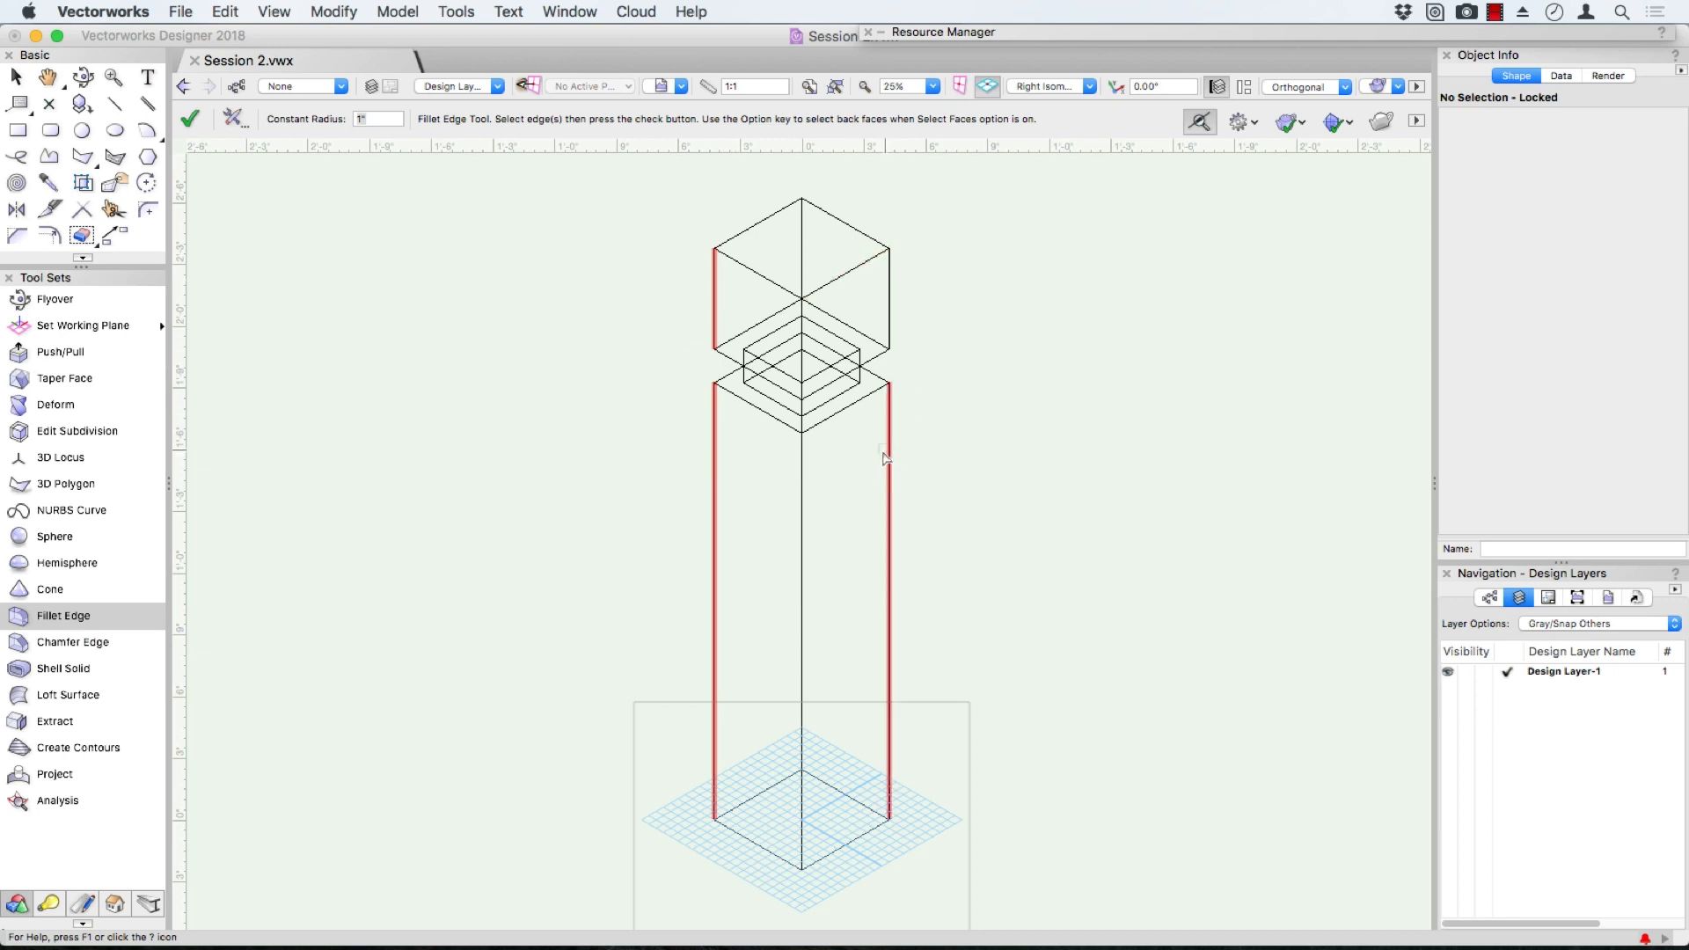
pyautogui.click(890, 322)
pyautogui.press('Return')
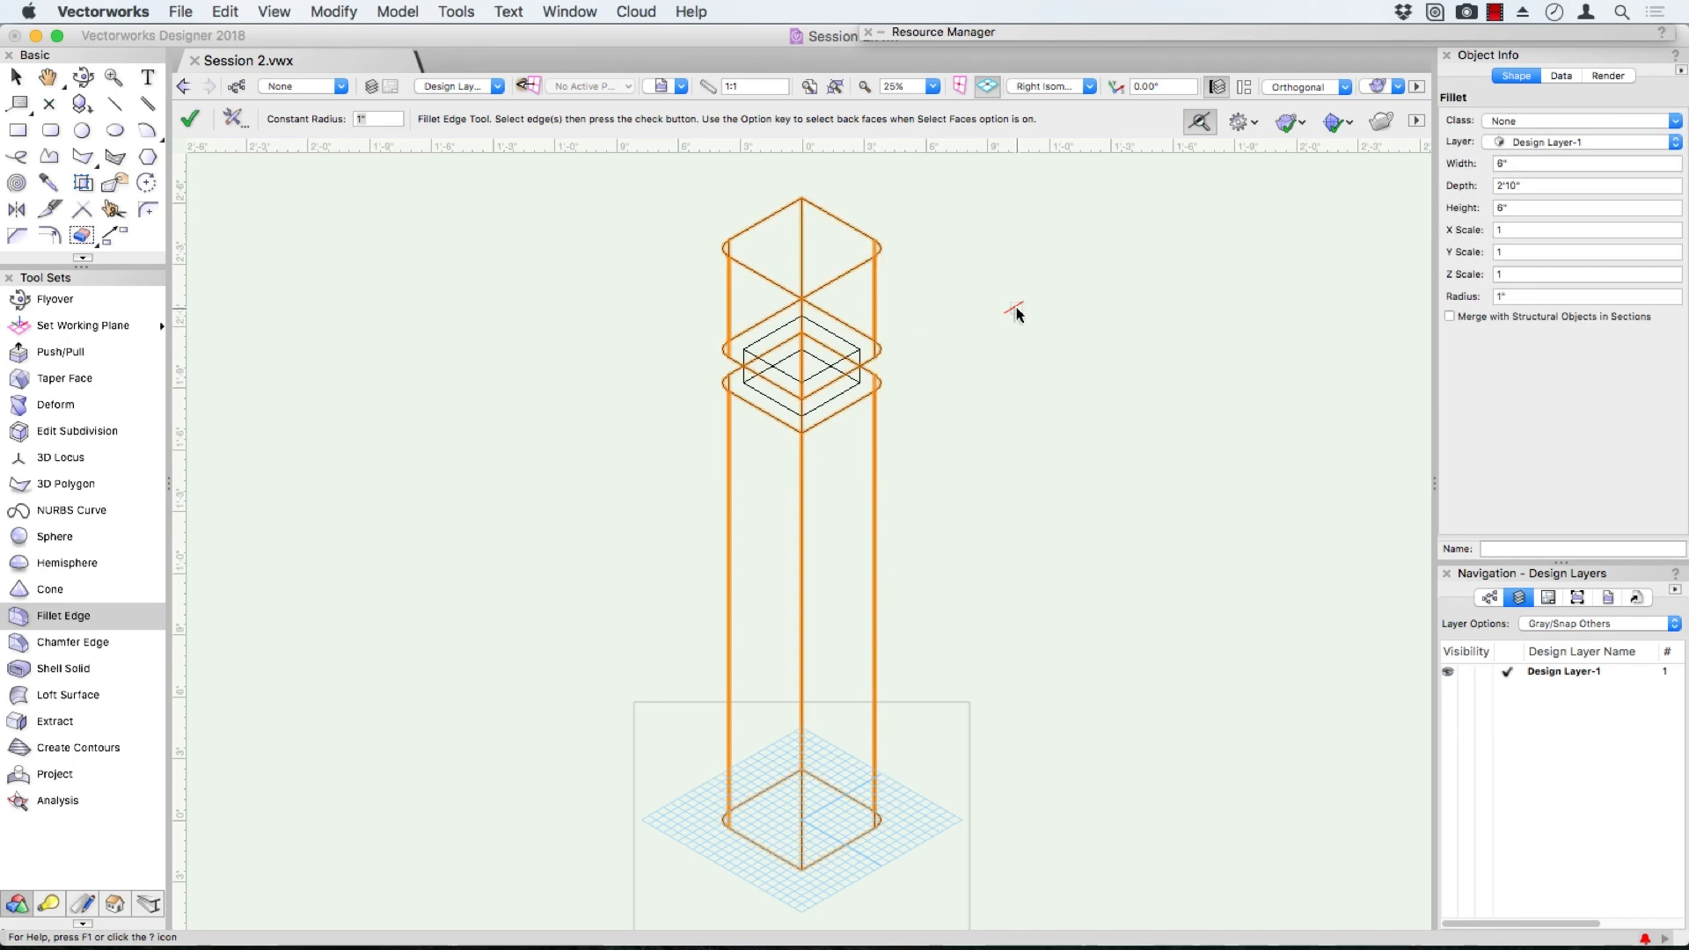
# Return to sheet layer 001 [Drawing], fit the page in the window and update all viewports
pyautogui.click(453, 86)
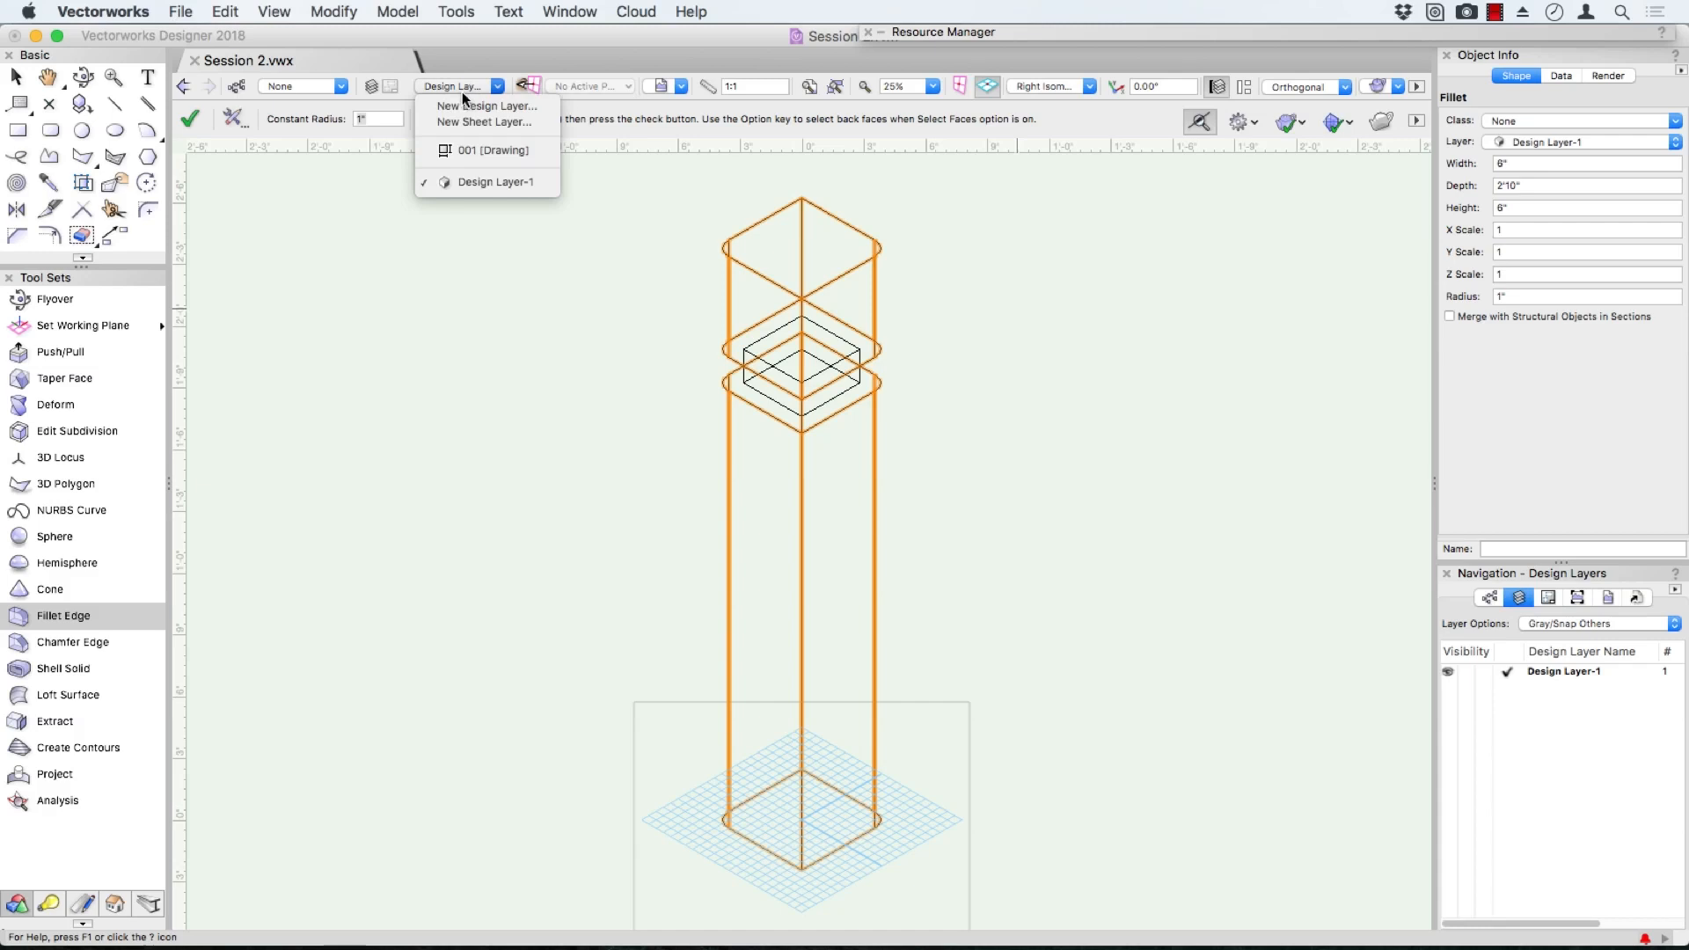
pyautogui.click(468, 151)
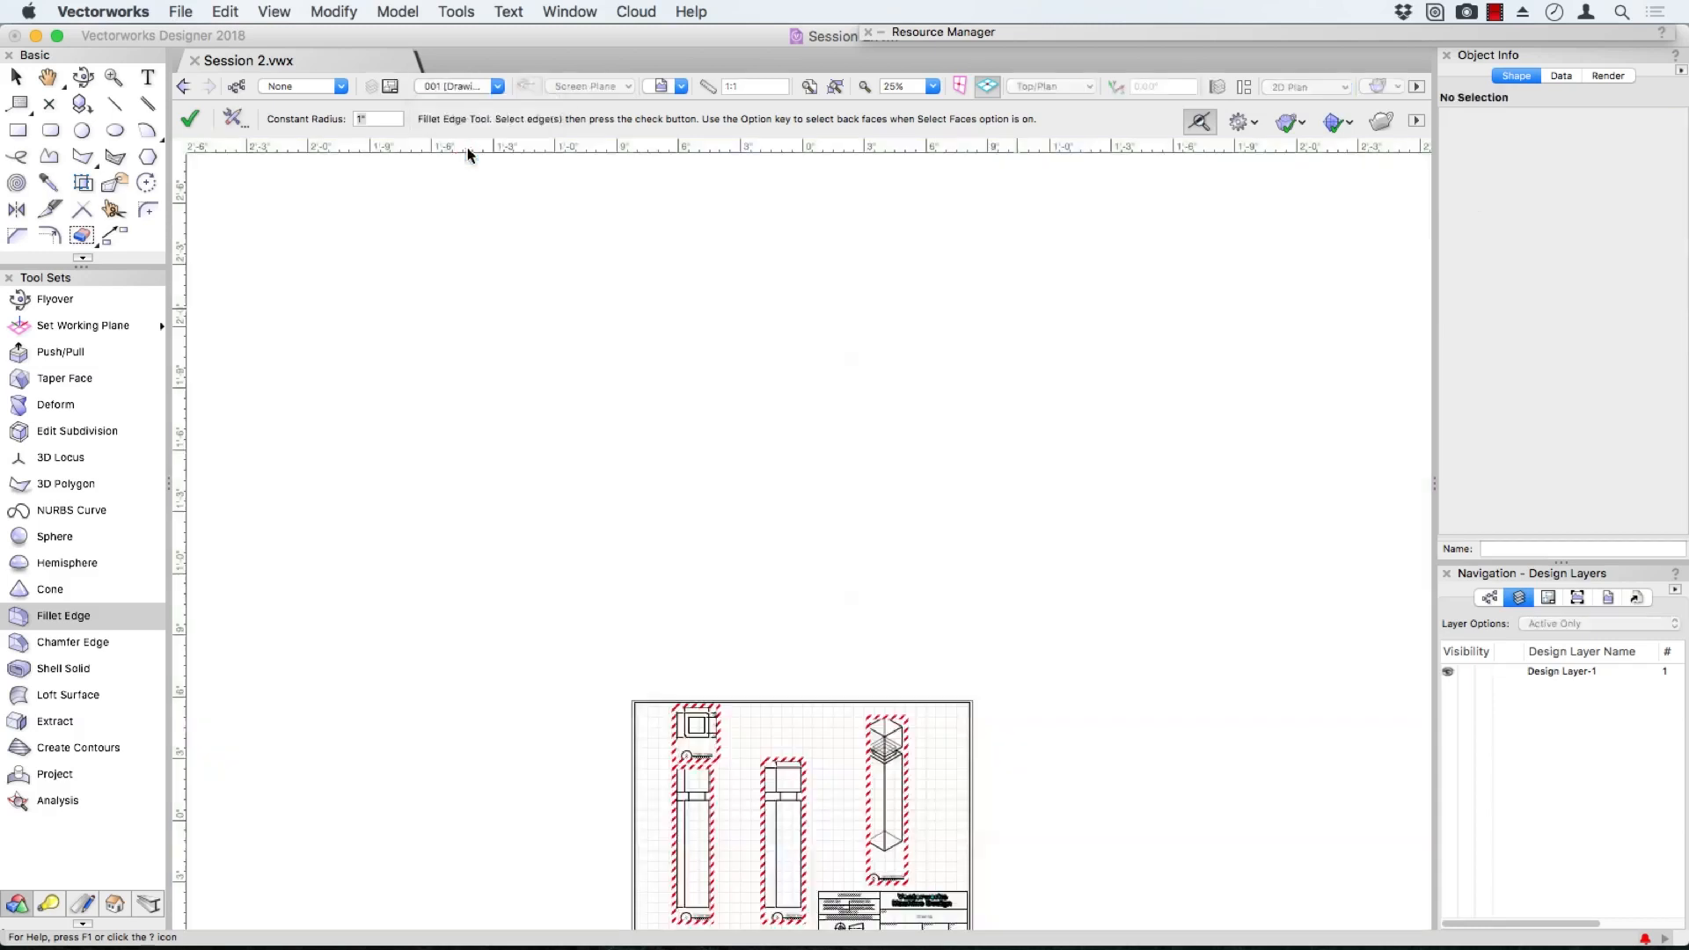
pyautogui.click(807, 92)
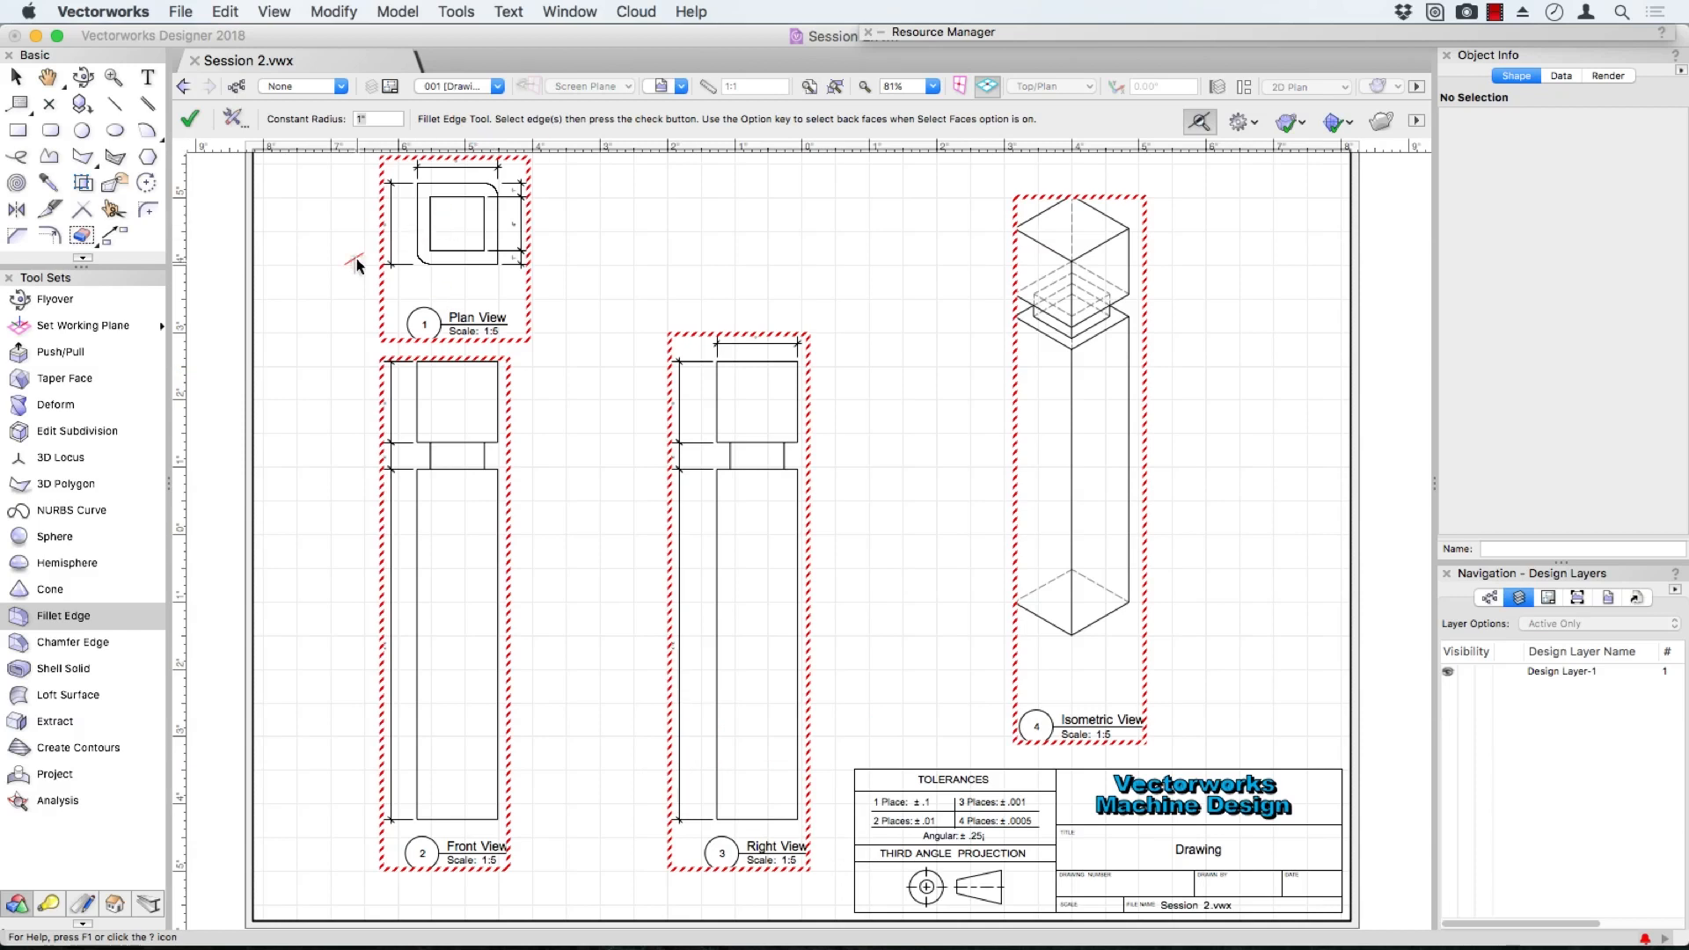
pyautogui.click(272, 11)
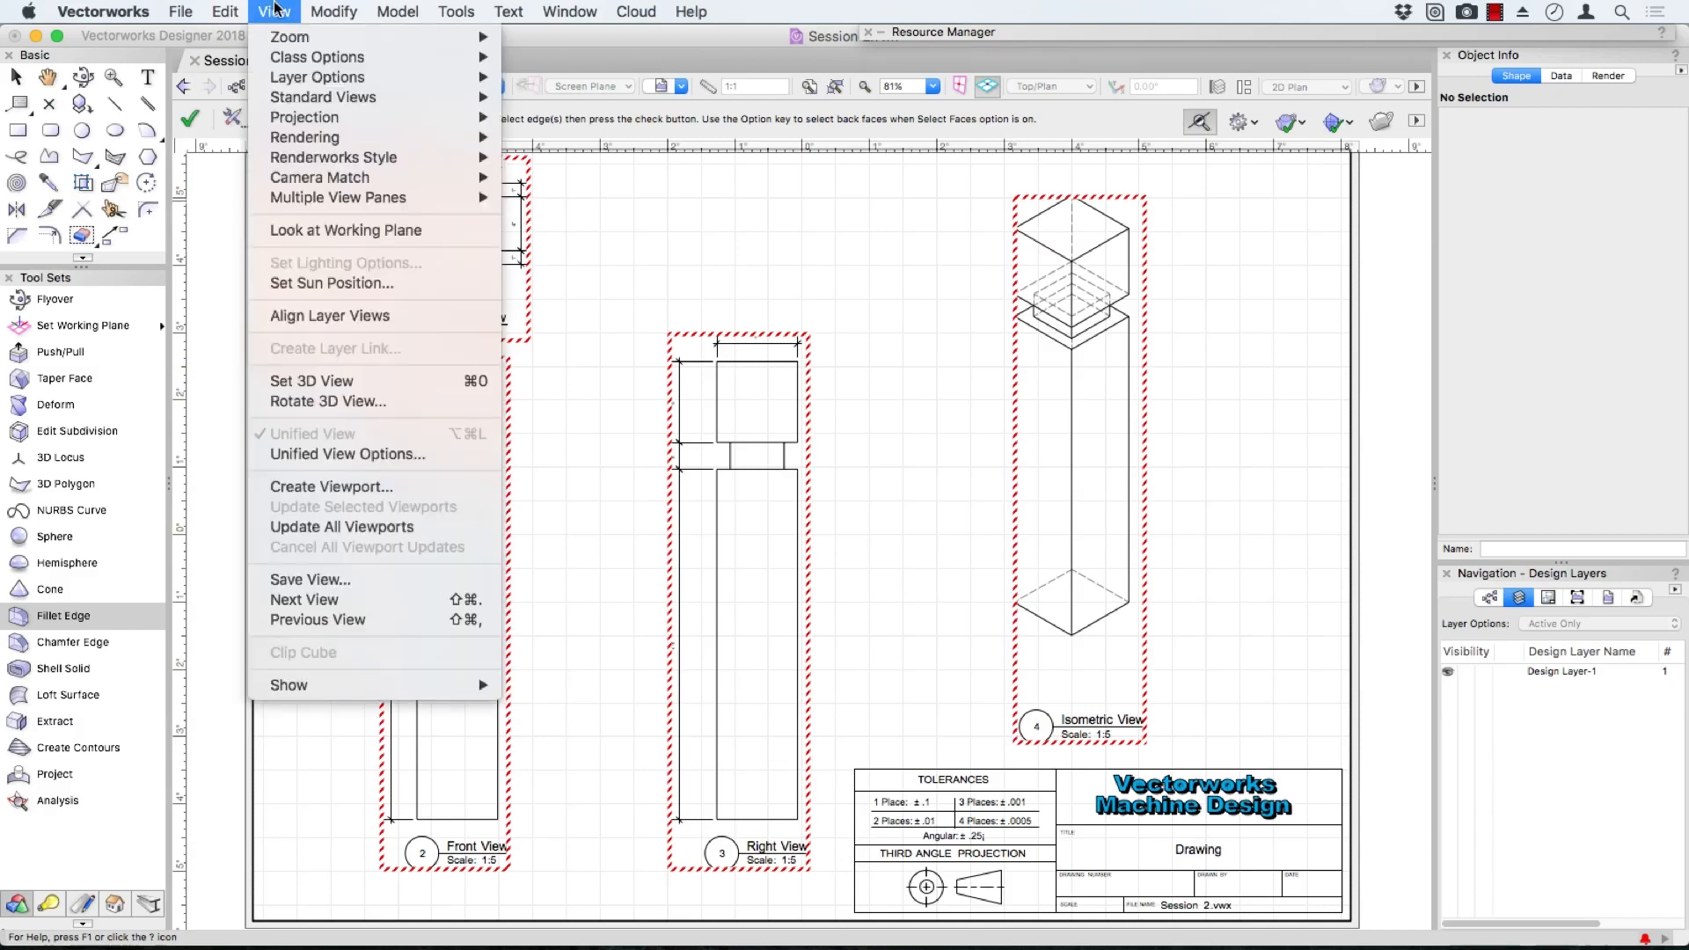
pyautogui.click(352, 526)
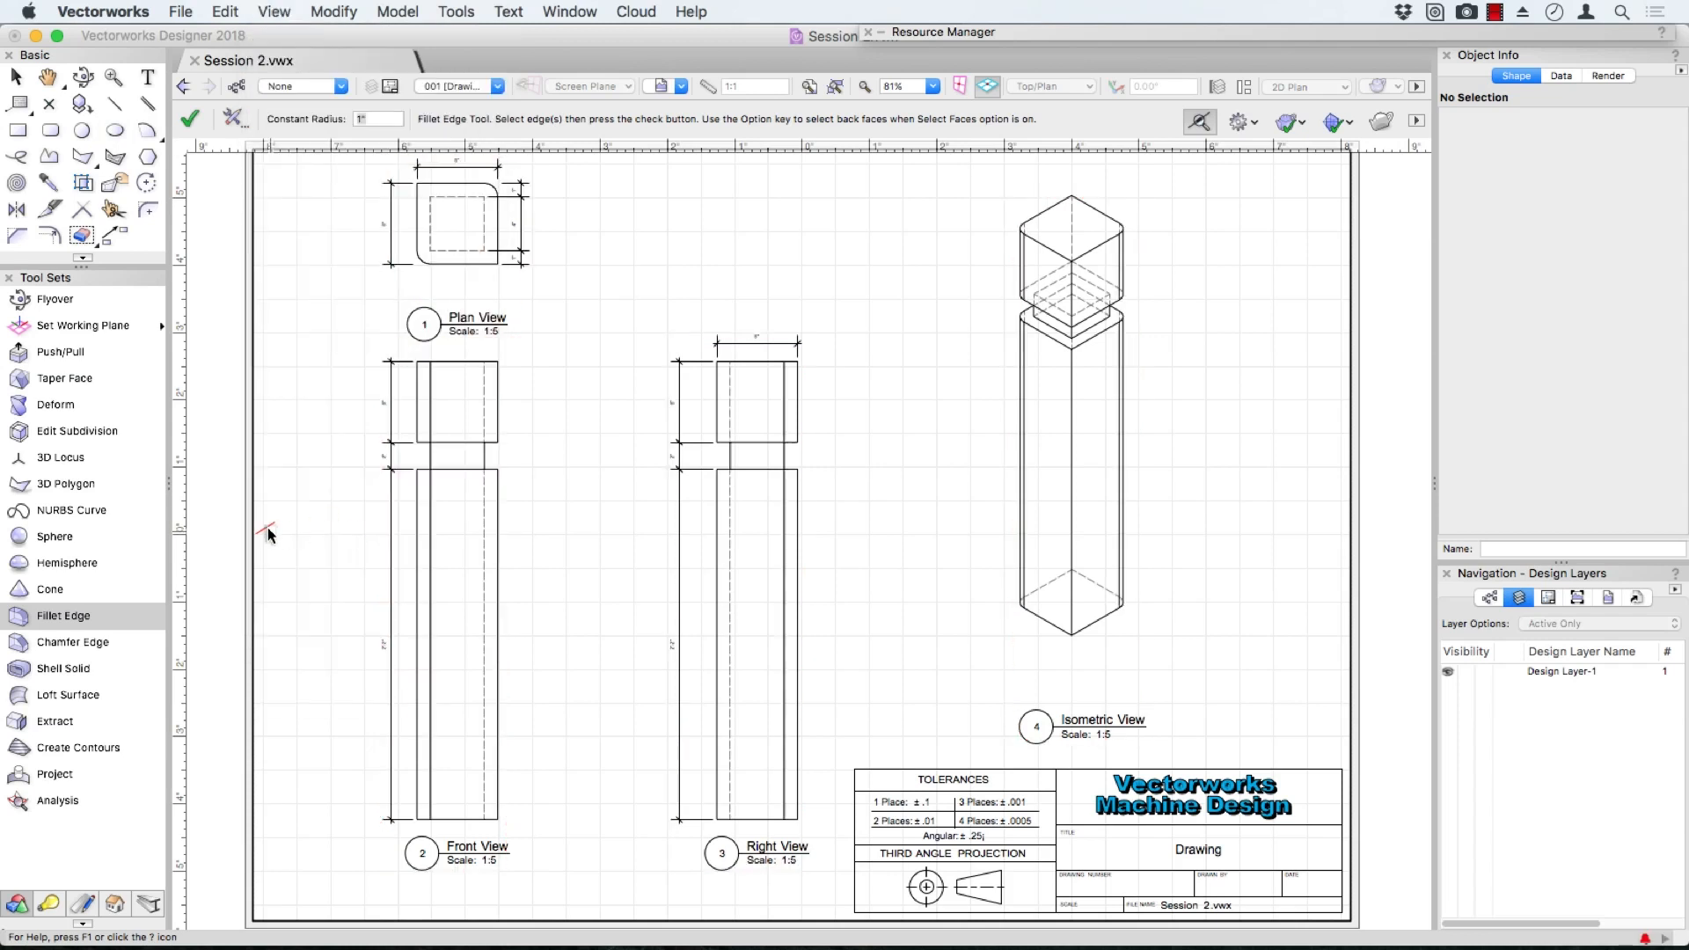